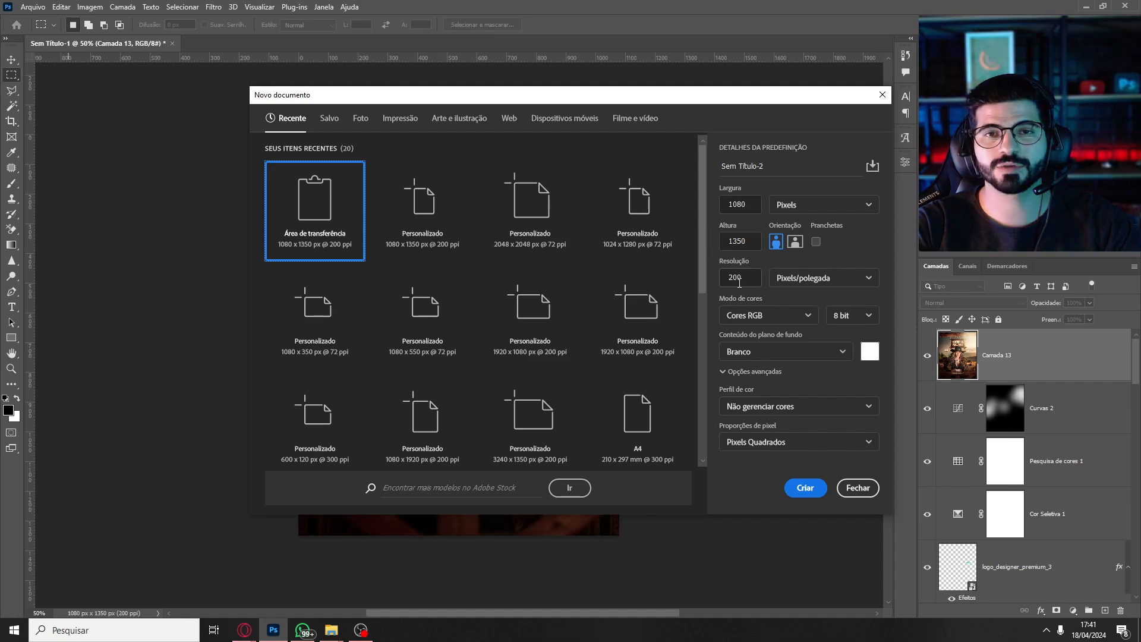
Create a white 1080 x 1350 px portrait document at 200 ppi and convert its locked background into a normal layer.
click(805, 489)
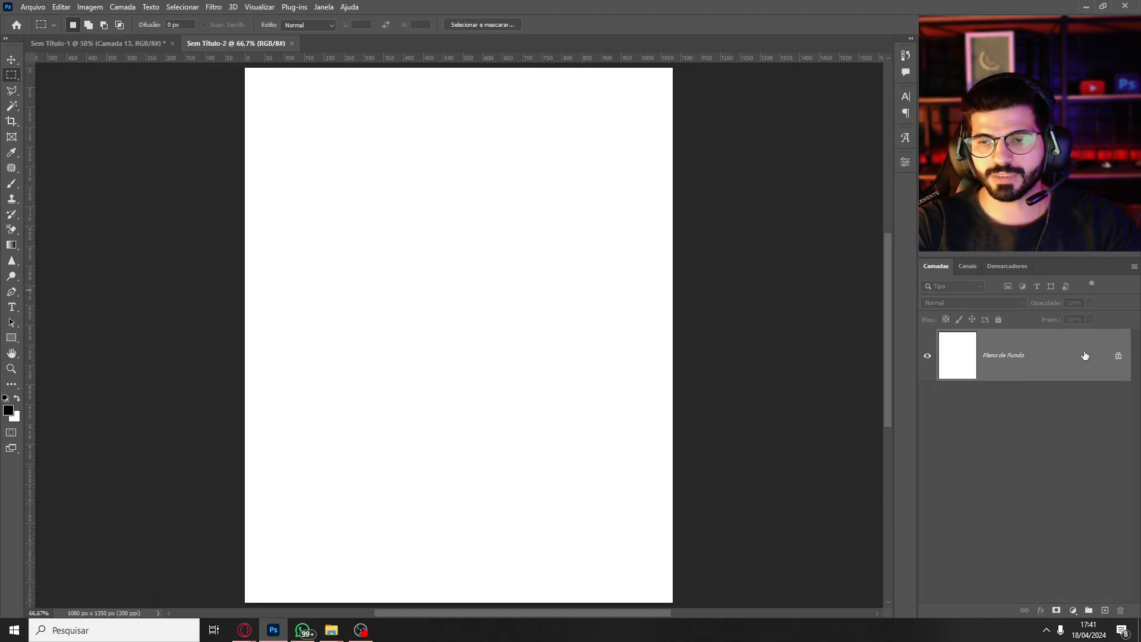
click(1117, 357)
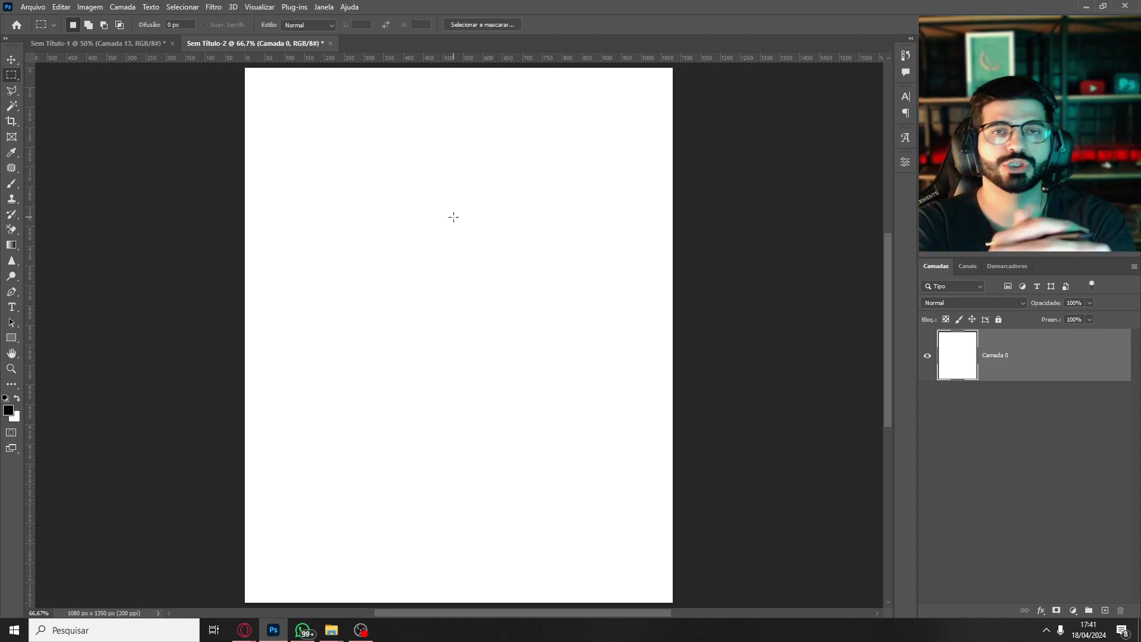
Examine the images available in the BACKGROUND and ELEMENTOS SERTANEJO folders.
mouse_move(332, 629)
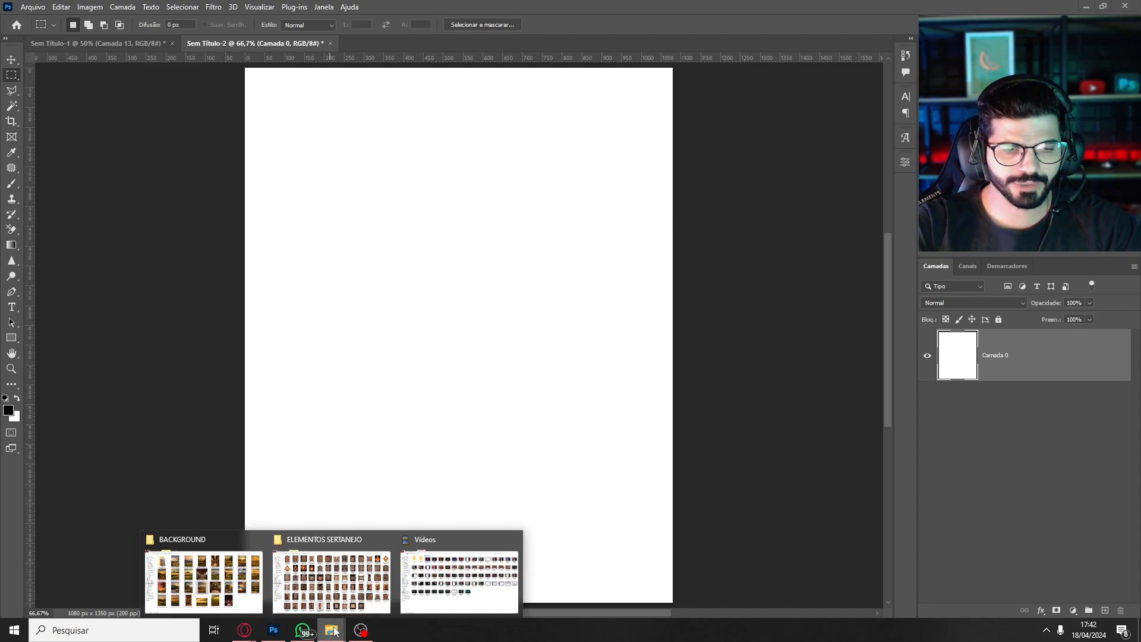
click(218, 569)
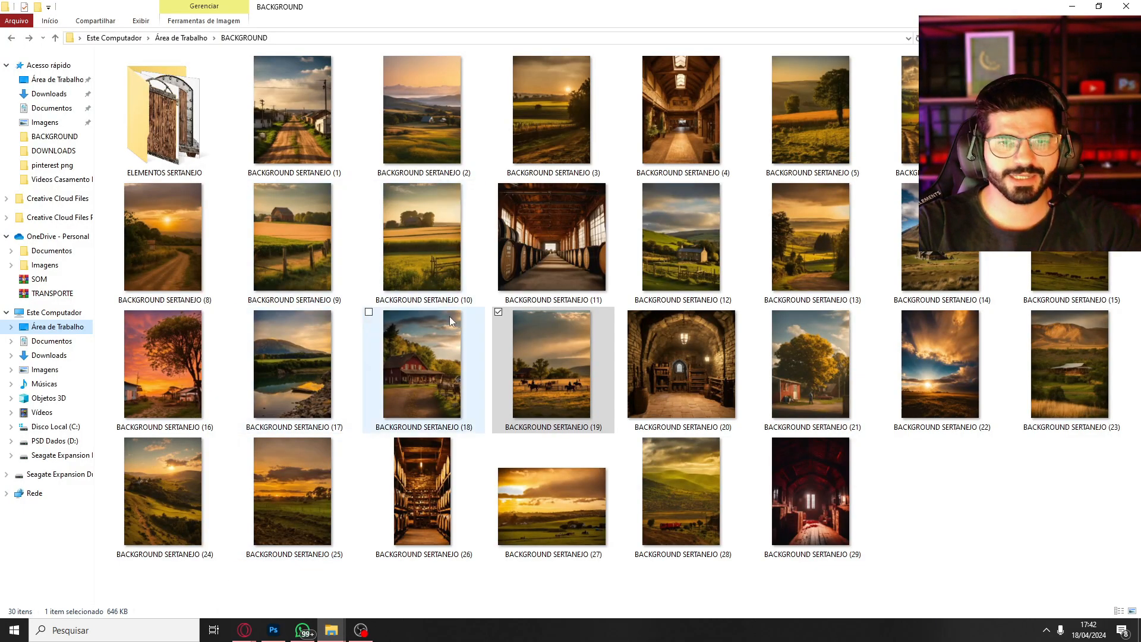
click(328, 635)
click(364, 577)
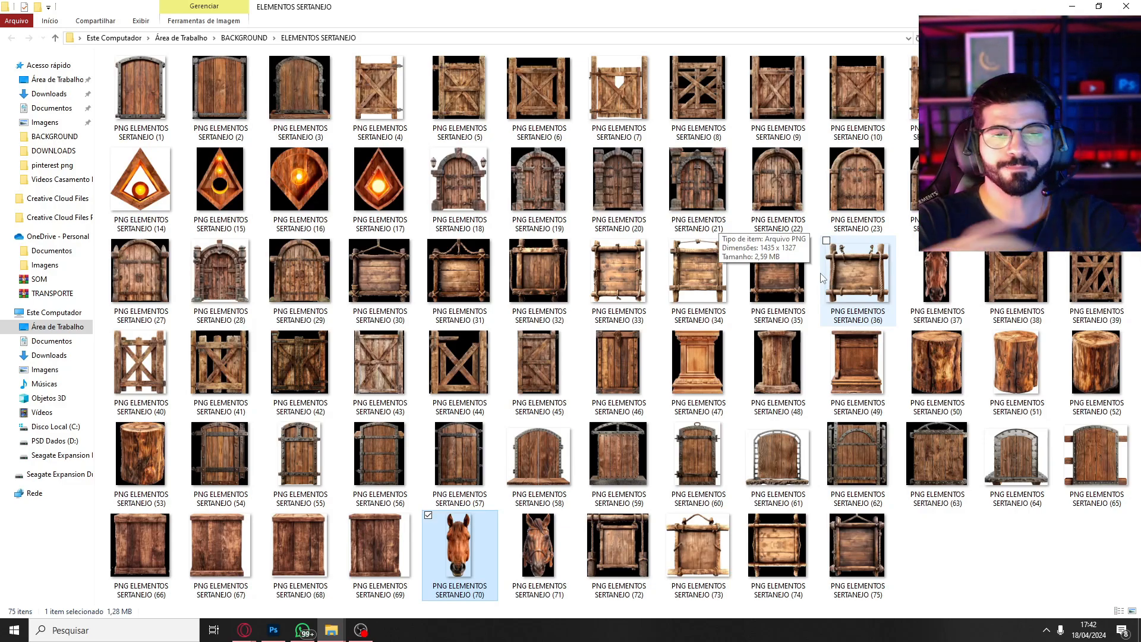
key(alt+Tab)
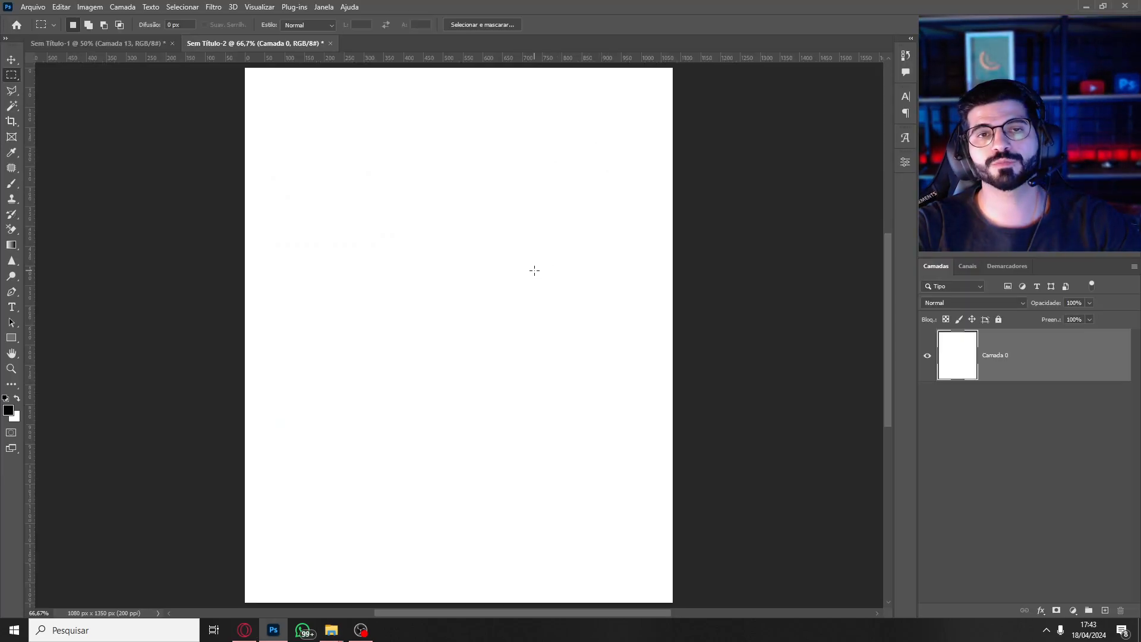
Place the image BACKGROUND SERTANEJO (19), enlarge it to fill the whole canvas and shift it slightly upward.
key(alt+Tab)
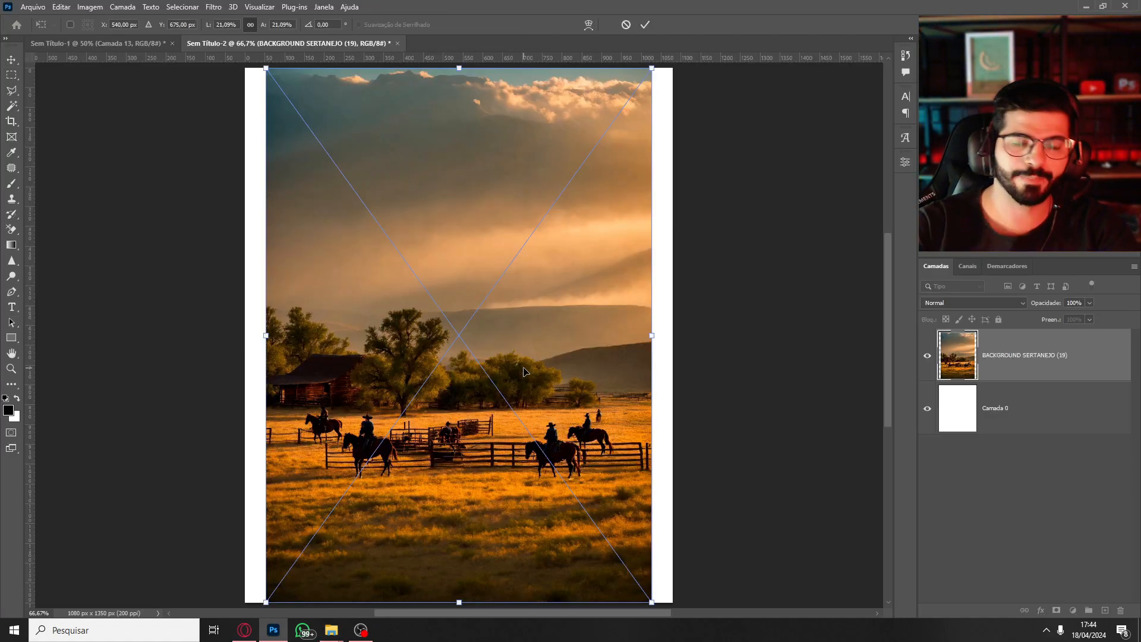
key(Return)
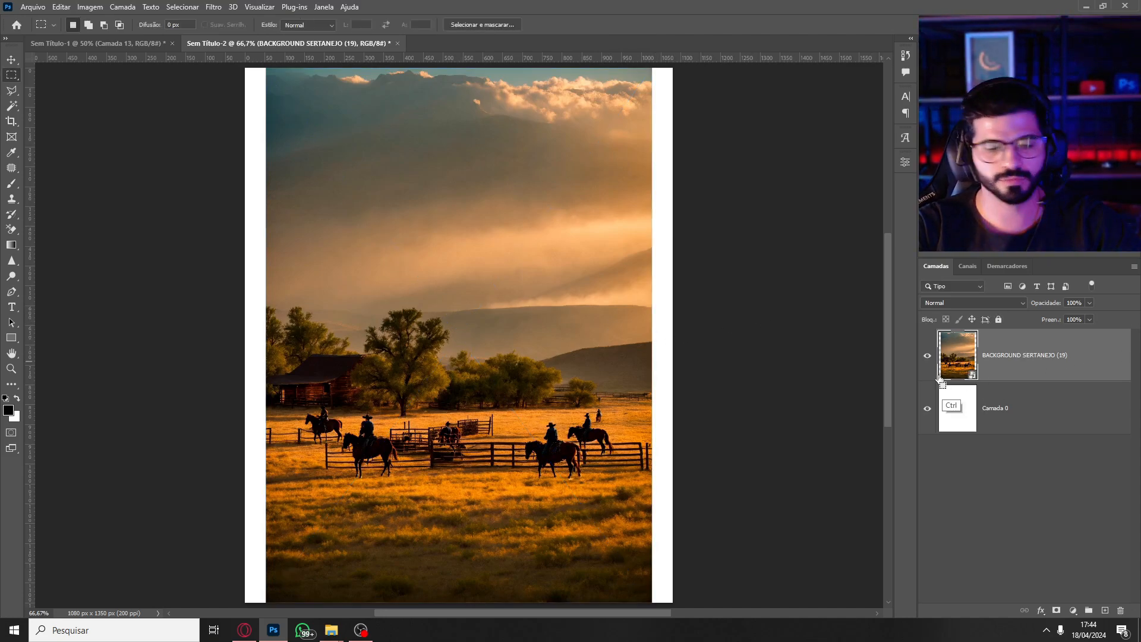
key(ctrl+t)
drag(656, 336, 612, 334)
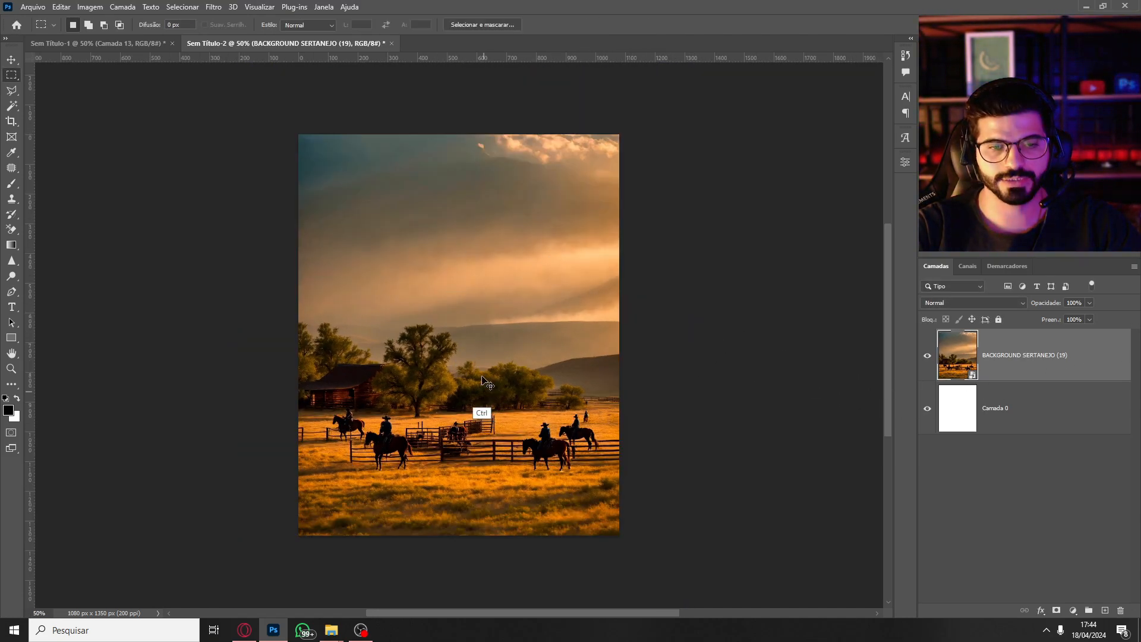
drag(482, 395, 482, 373)
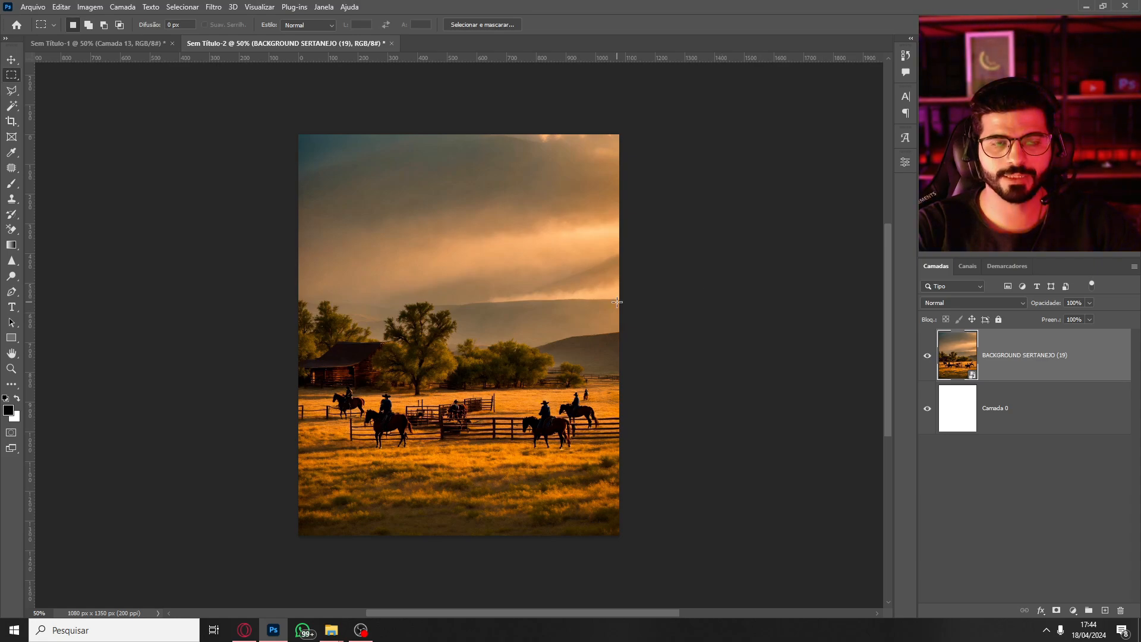
Place the wooden gate image PNG ELEMENTOS SERTANEJO (39) from the ELEMENTOS SERTANEJO folder and hide its layer.
mouse_move(331, 629)
click(331, 573)
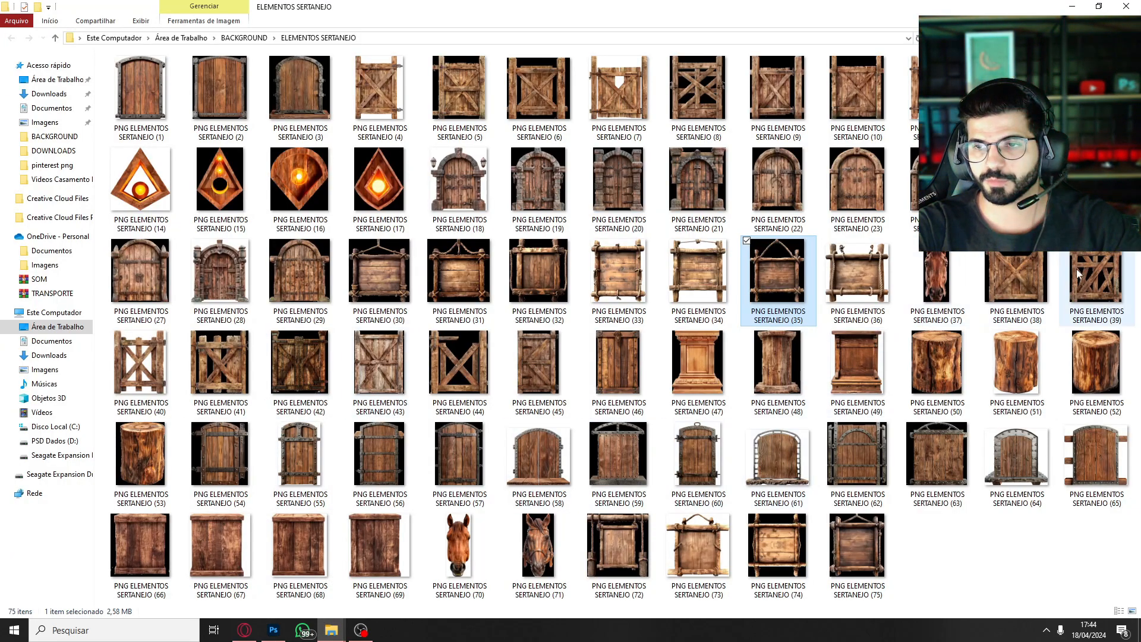
drag(1075, 268, 542, 365)
key(alt+Tab)
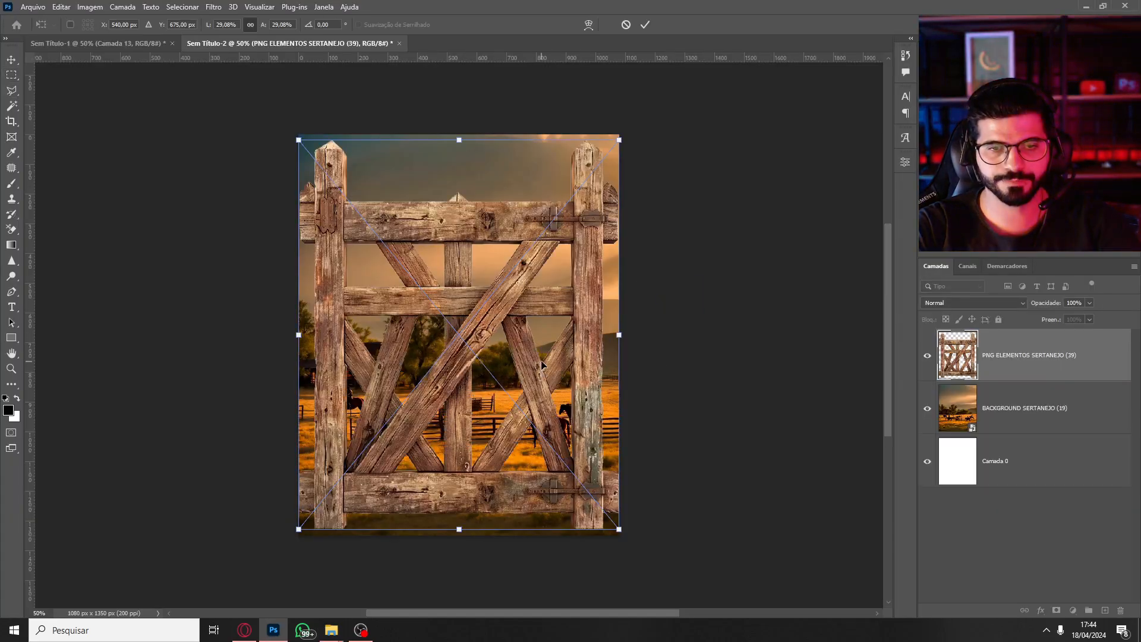
key(Return)
click(928, 356)
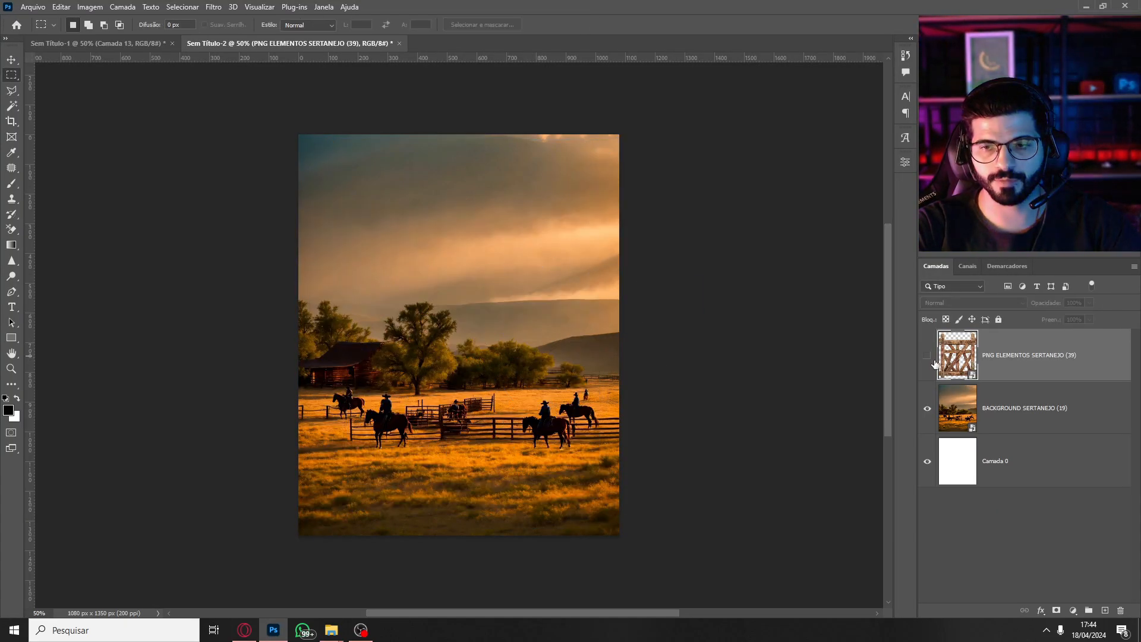
Place the wooden door image PNG ELEMENTOS SERTANEJO (45) and hide its layer.
key(alt+Tab)
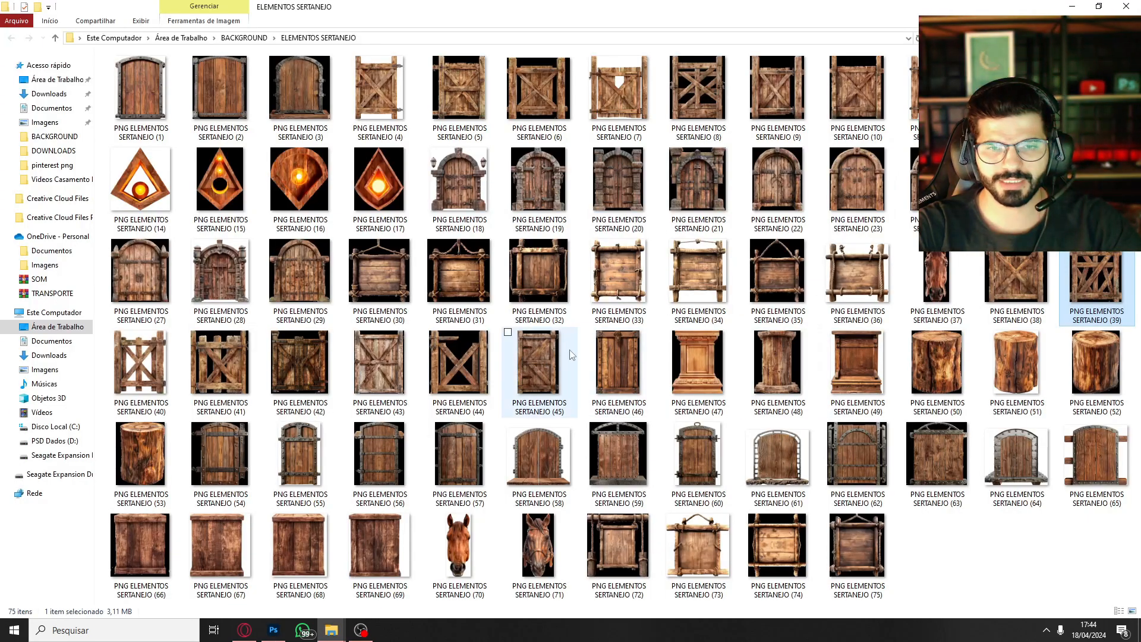
drag(547, 358, 489, 366)
key(alt+Tab)
key(Return)
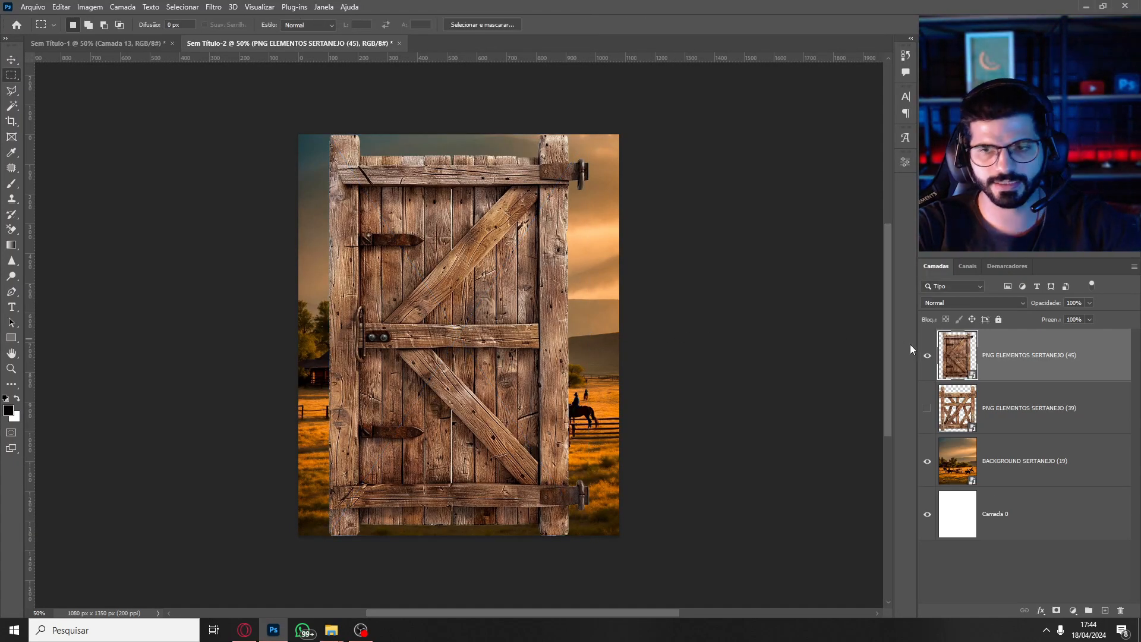
click(927, 355)
Place the hanging wooden sign image PNG ELEMENTOS SERTANEJO (31) and hide its layer.
key(alt+Tab)
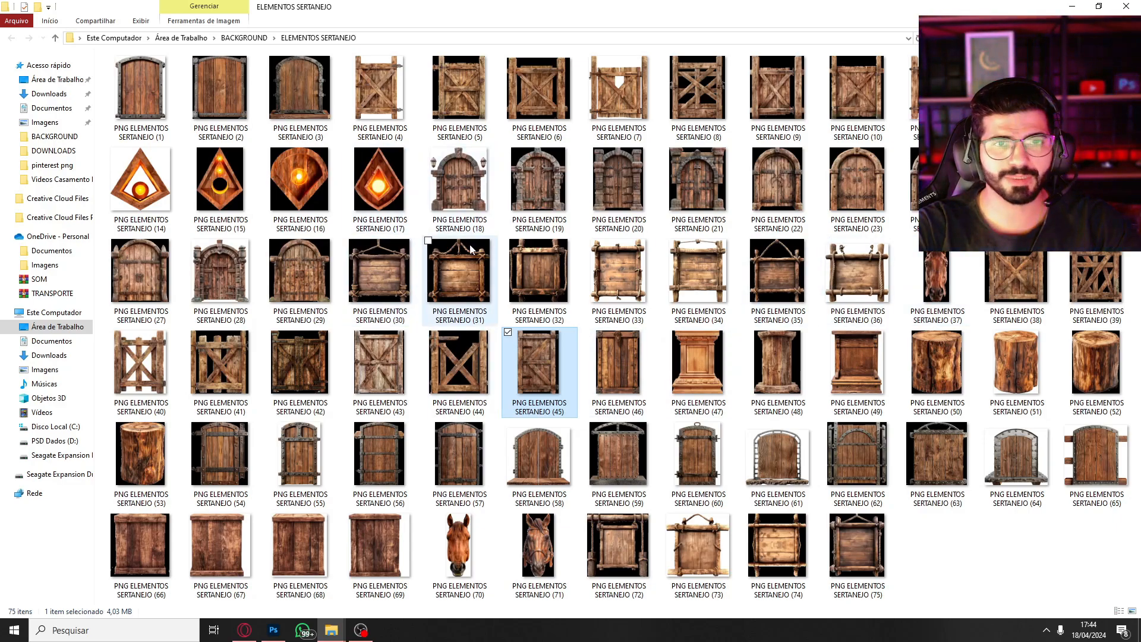
drag(454, 268, 498, 273)
key(Return)
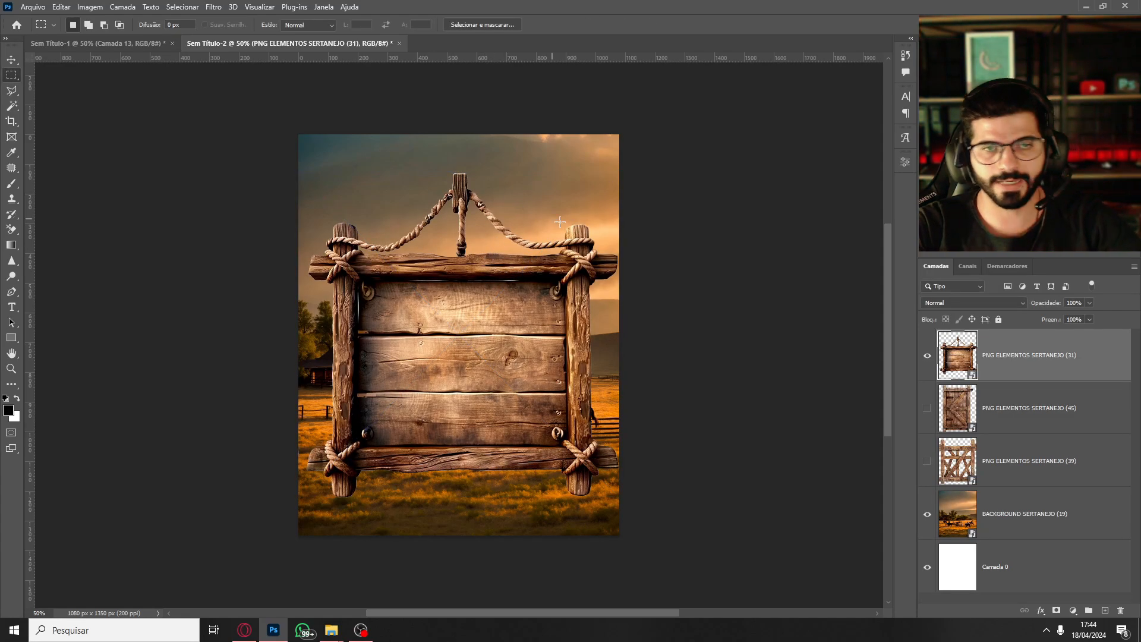
click(926, 356)
Compare the gate, door and sign over the background by showing and hiding their layers, ending with all three hidden.
click(927, 409)
click(926, 461)
click(926, 408)
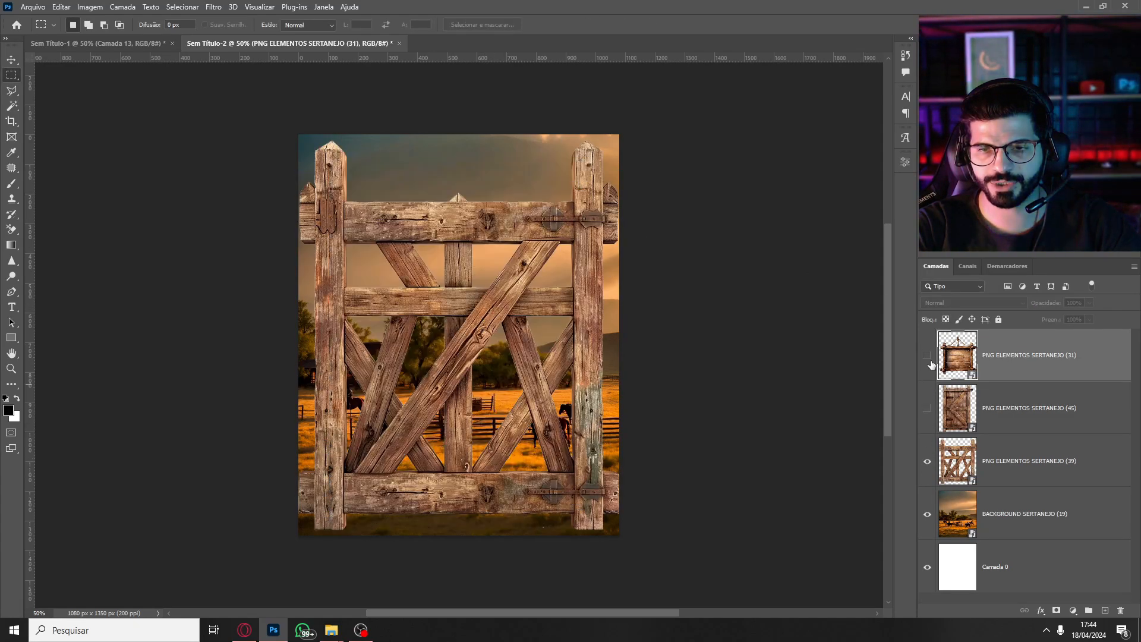
click(927, 357)
click(927, 461)
click(927, 409)
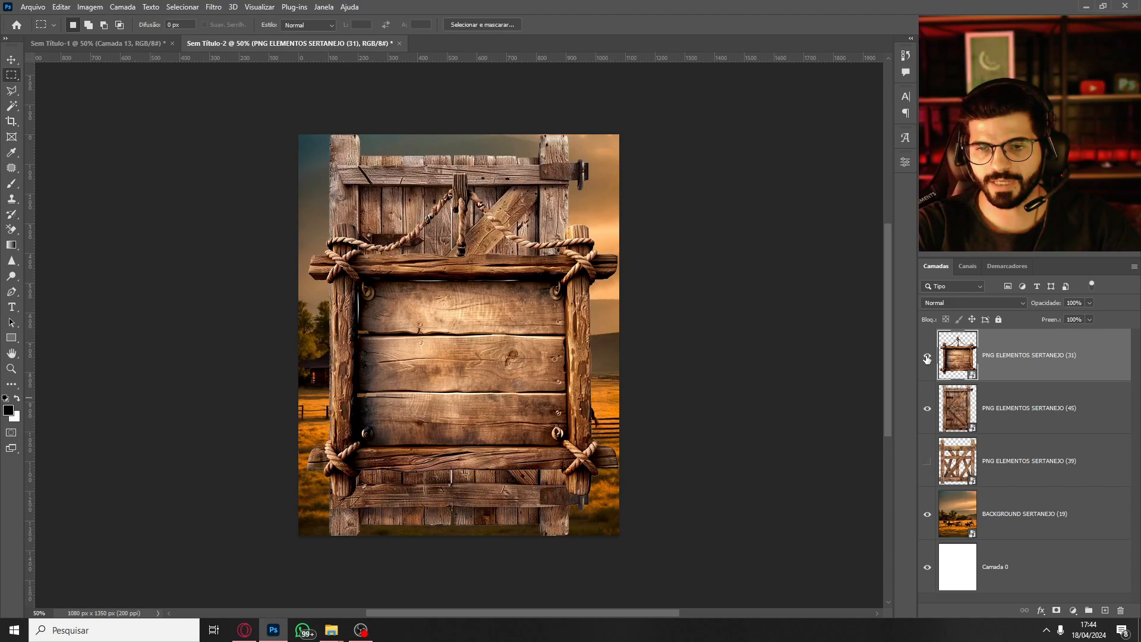
click(927, 356)
click(927, 408)
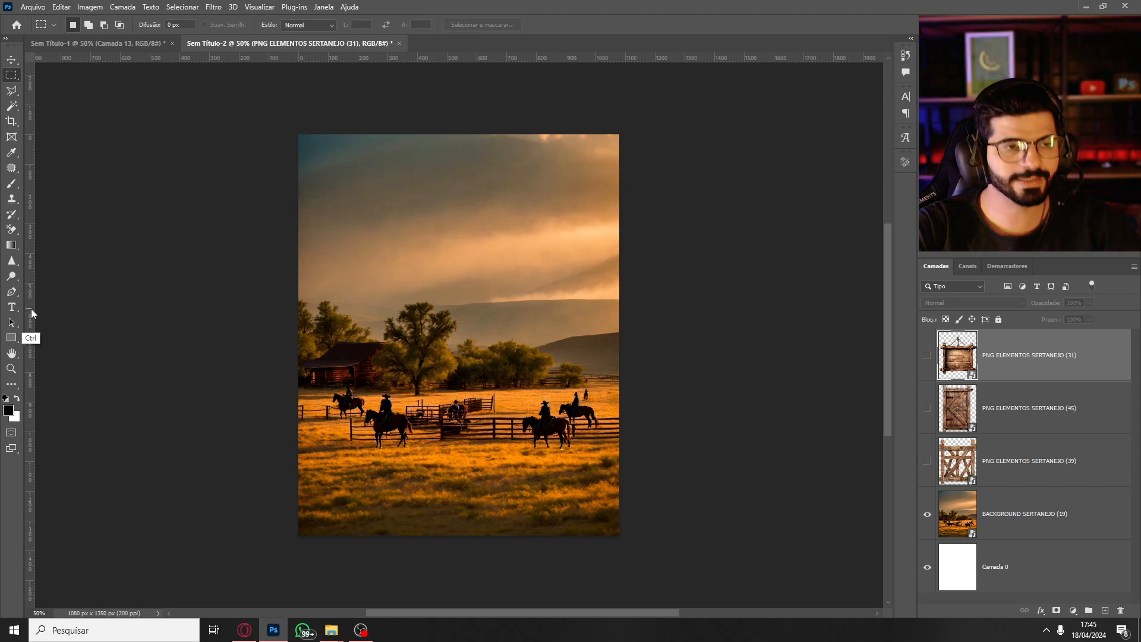
Add a vertical guide at the horizontal centre of the canvas.
drag(30, 310, 464, 311)
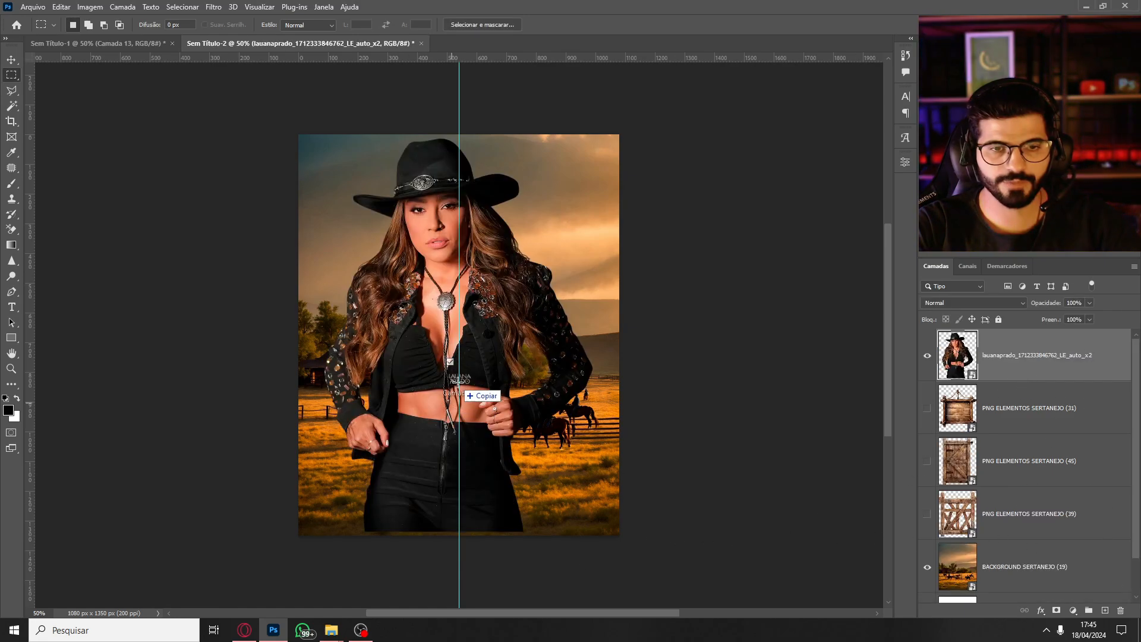
Bring in the singer's cutout photo and the artist name logo as separate layers and hide both.
drag(460, 384, 463, 385)
key(Return)
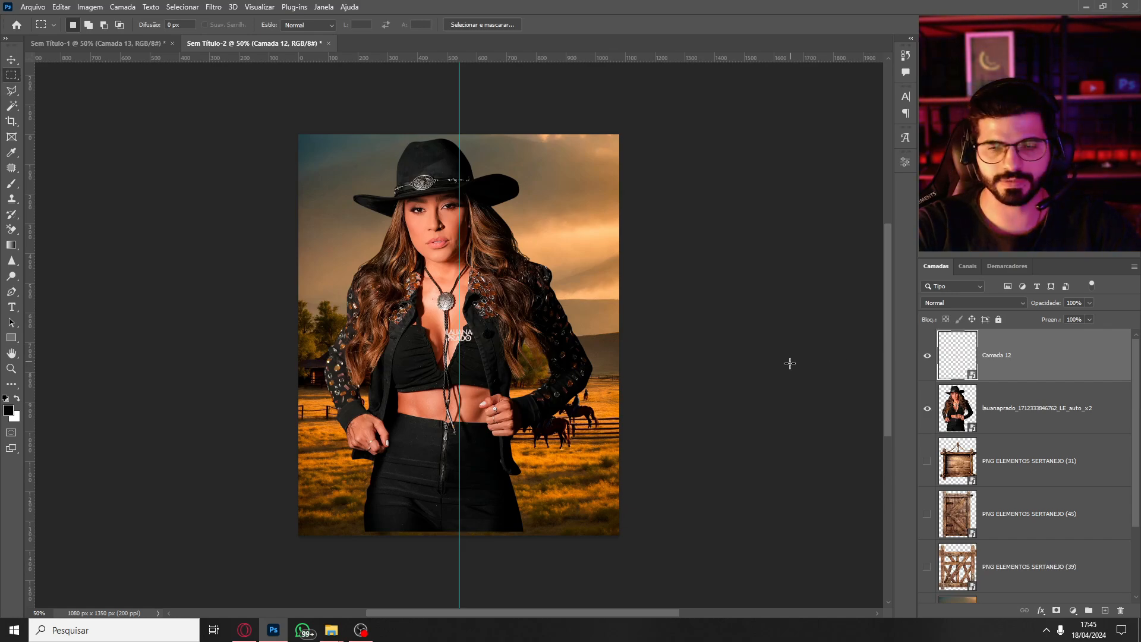
drag(927, 355, 927, 408)
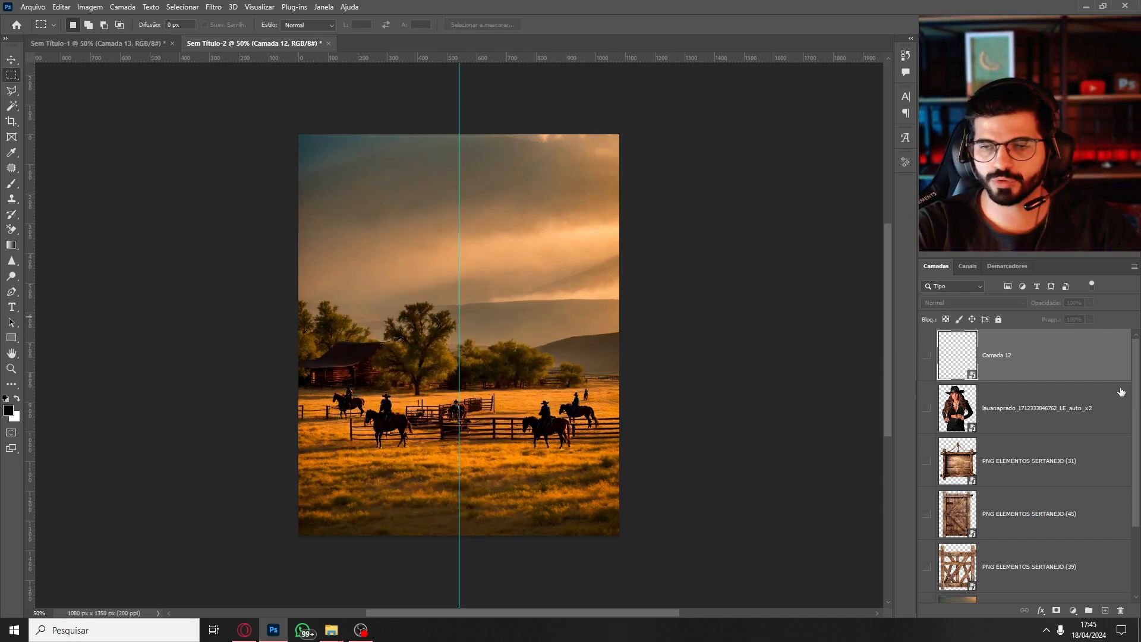
Show the gate layer PNG ELEMENTOS SERTANEJO (39) and move it down to the canvas's lower part, centred on the guide.
scroll(1136, 398, down, 3)
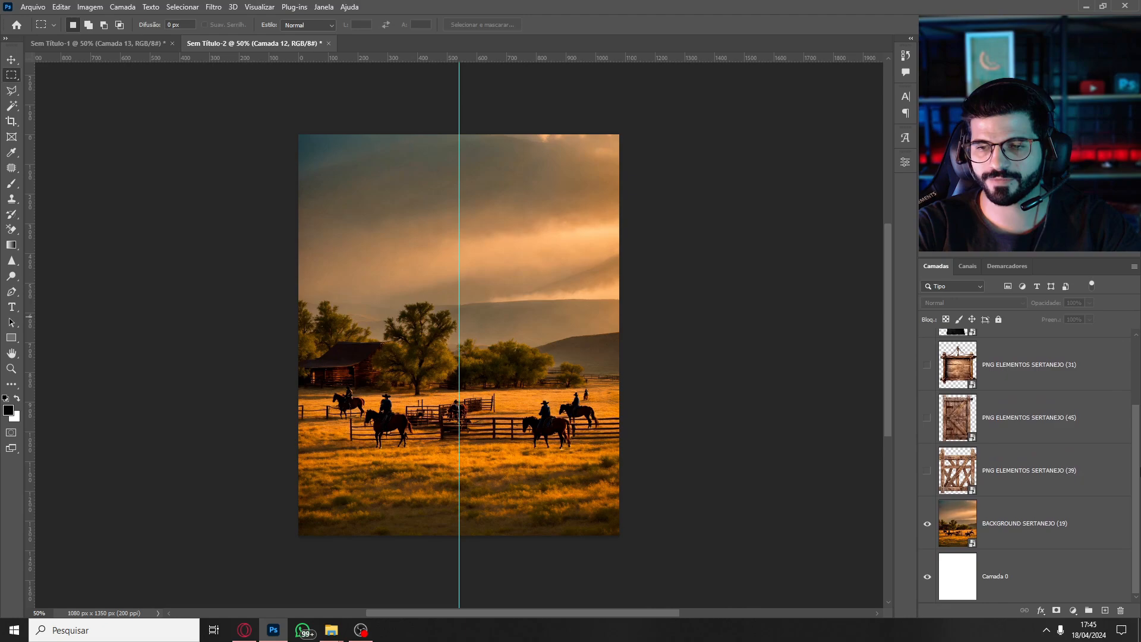
click(927, 471)
click(961, 478)
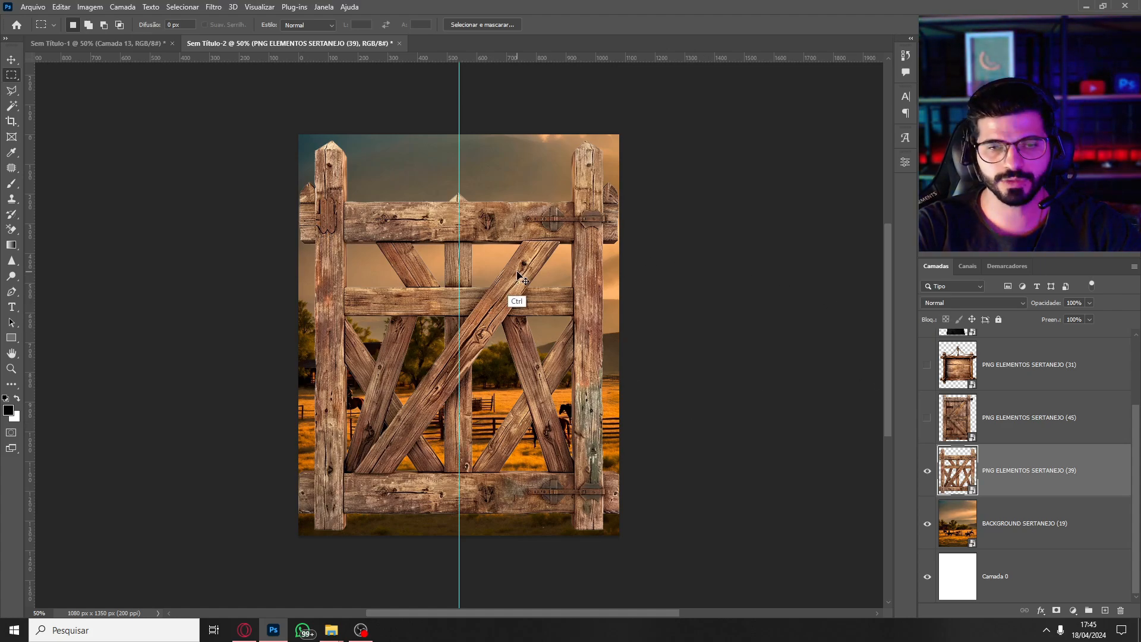
drag(508, 294, 510, 499)
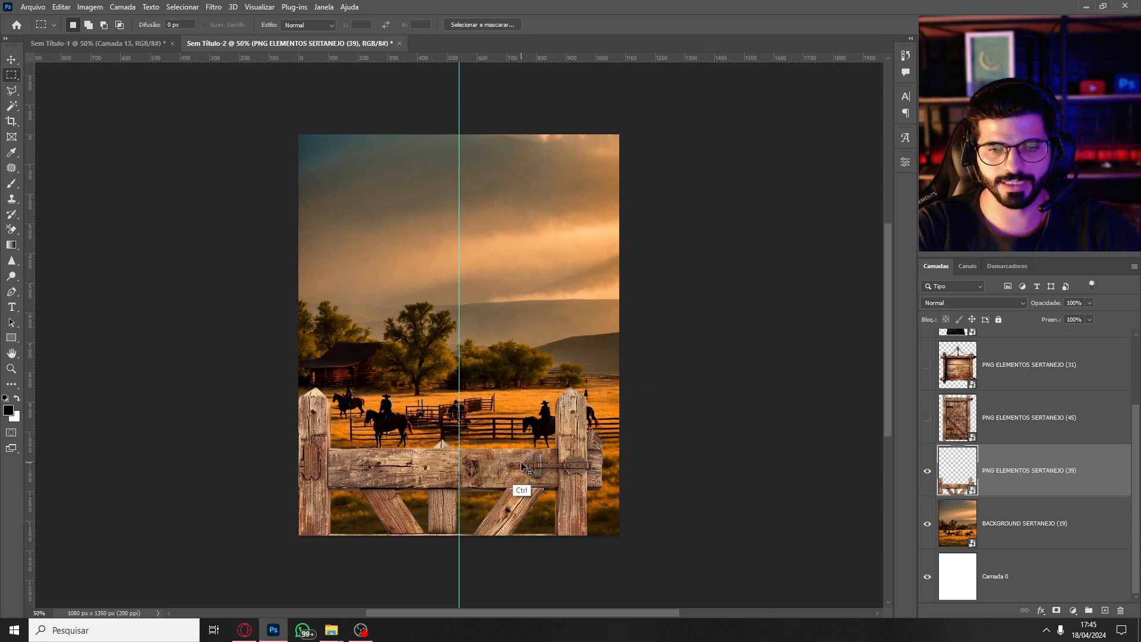
drag(518, 489, 534, 464)
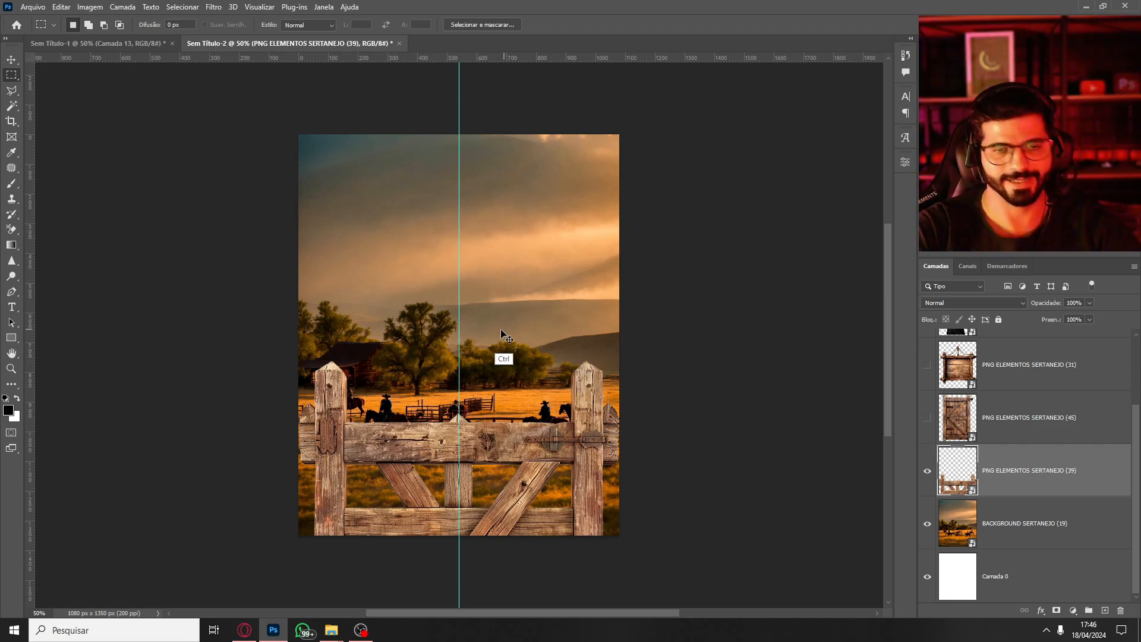
Scale the gate down proportionally to a little over half the canvas width and keep it in the lower part.
key(ctrl+t)
drag(459, 361, 459, 454)
drag(492, 497, 483, 350)
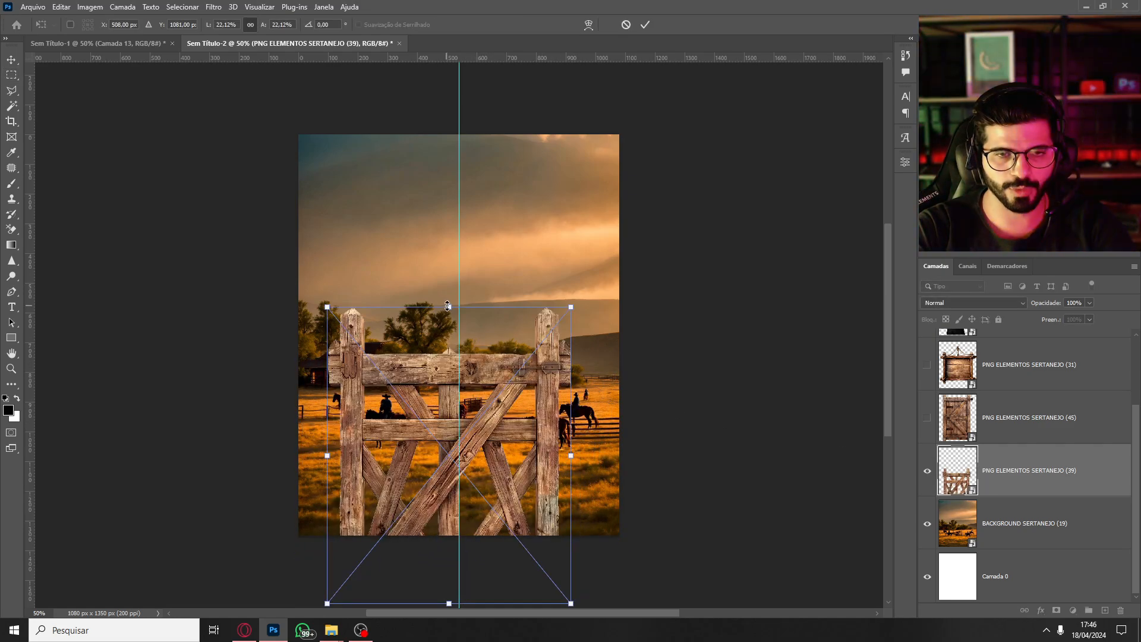
drag(449, 306, 449, 361)
drag(503, 410, 579, 456)
key(Return)
key(m)
Set a duplicate of the gate side by side with the original so both form a fence across the canvas.
key(ctrl+Left)
key(ctrl+Left)
key(ctrl+Left)
key(ctrl+Left)
key(ctrl+Left)
key(ctrl+Left)
key(ctrl+Left)
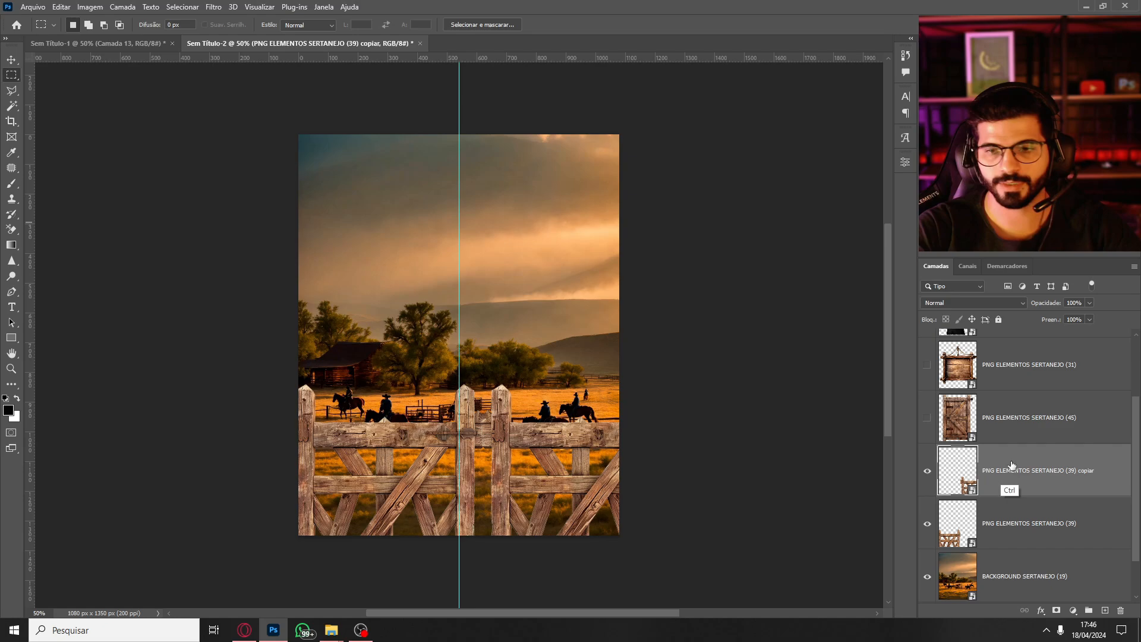
Merge the two gate layers and scale the resulting fence down to span the canvas width along the lower edge.
ctrl+click(1008, 523)
key(ctrl+e)
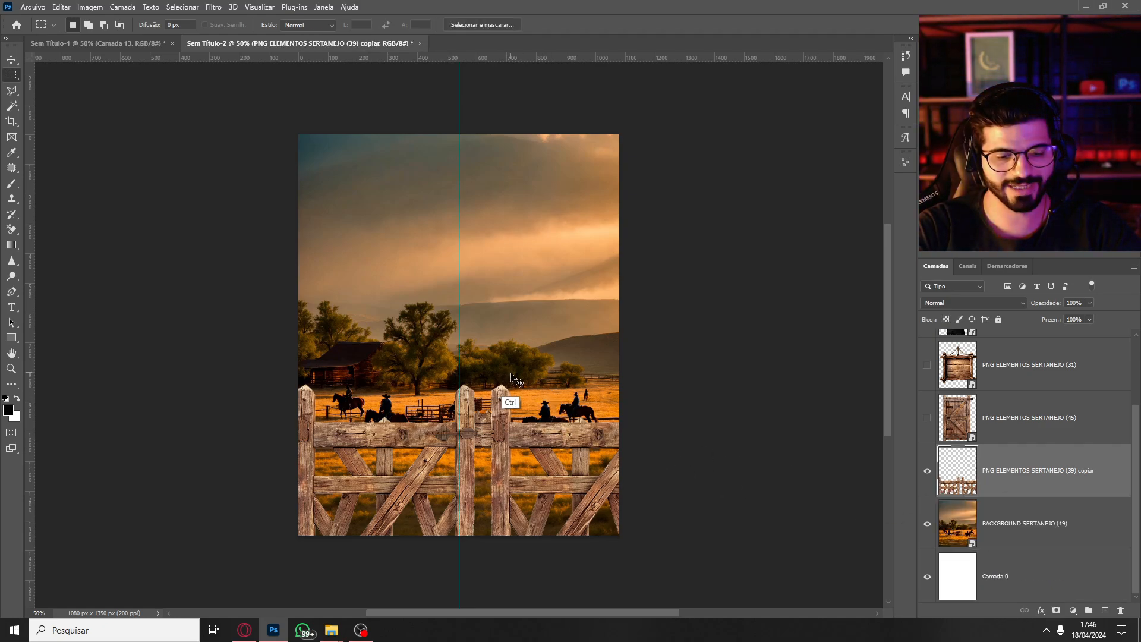
key(ctrl+t)
drag(481, 385, 482, 430)
drag(507, 460, 457, 384)
drag(515, 414, 524, 421)
key(Return)
key(m)
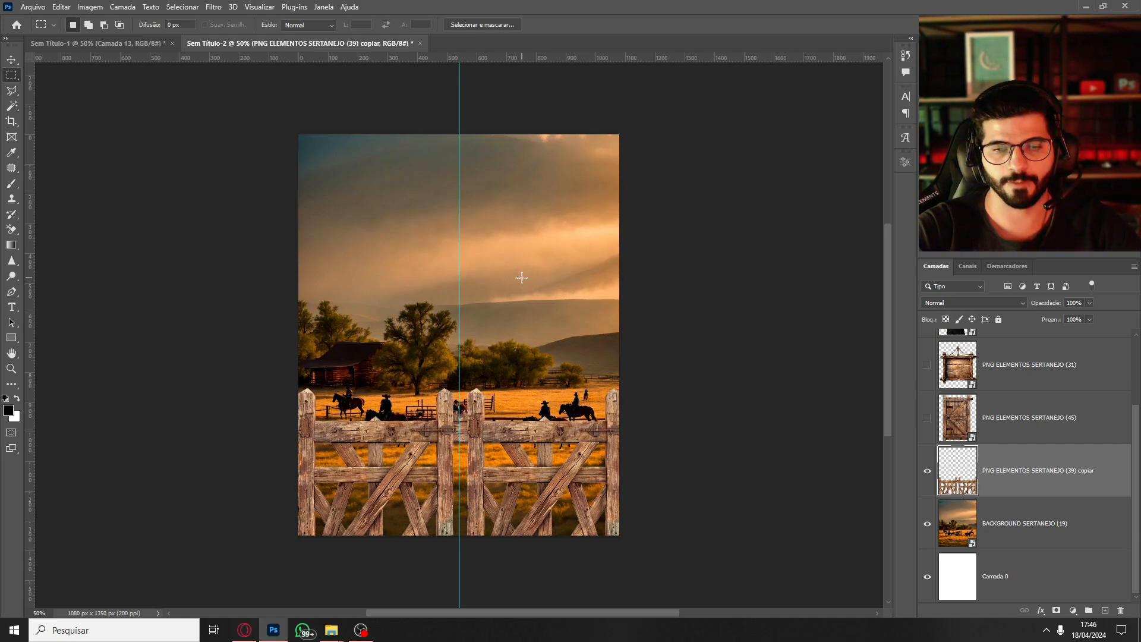
Show the door layer PNG ELEMENTOS SERTANEJO (45), rotate it to horizontal and place it across the canvas bottom over the fence.
click(926, 418)
click(956, 417)
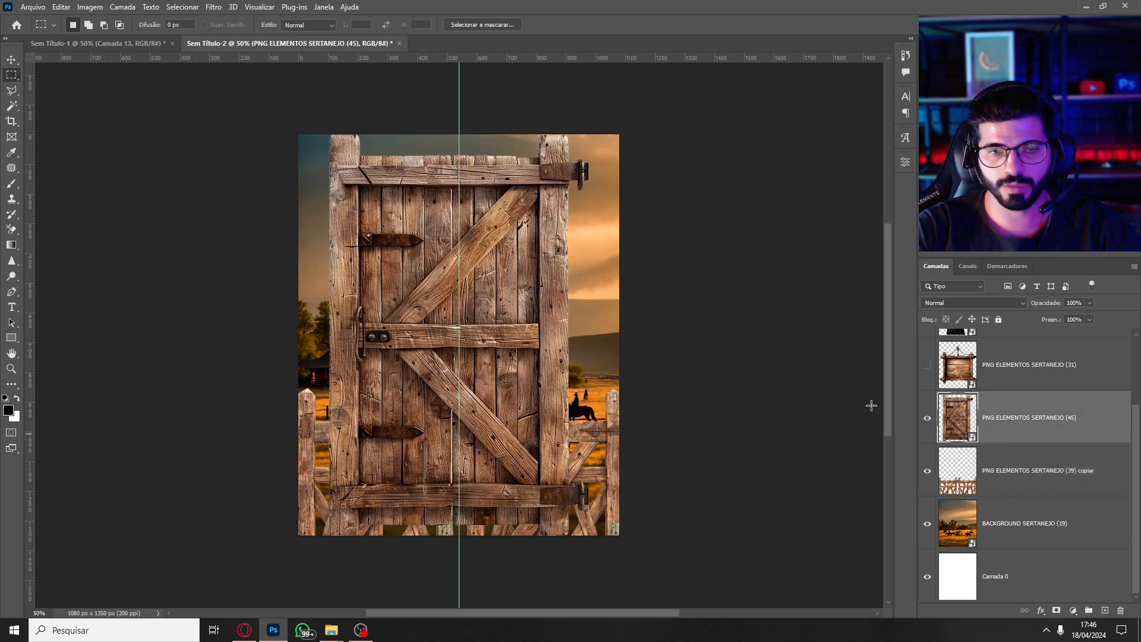
key(ctrl+t)
drag(655, 172, 579, 490)
drag(522, 357, 526, 554)
drag(506, 485, 484, 492)
key(Return)
key(m)
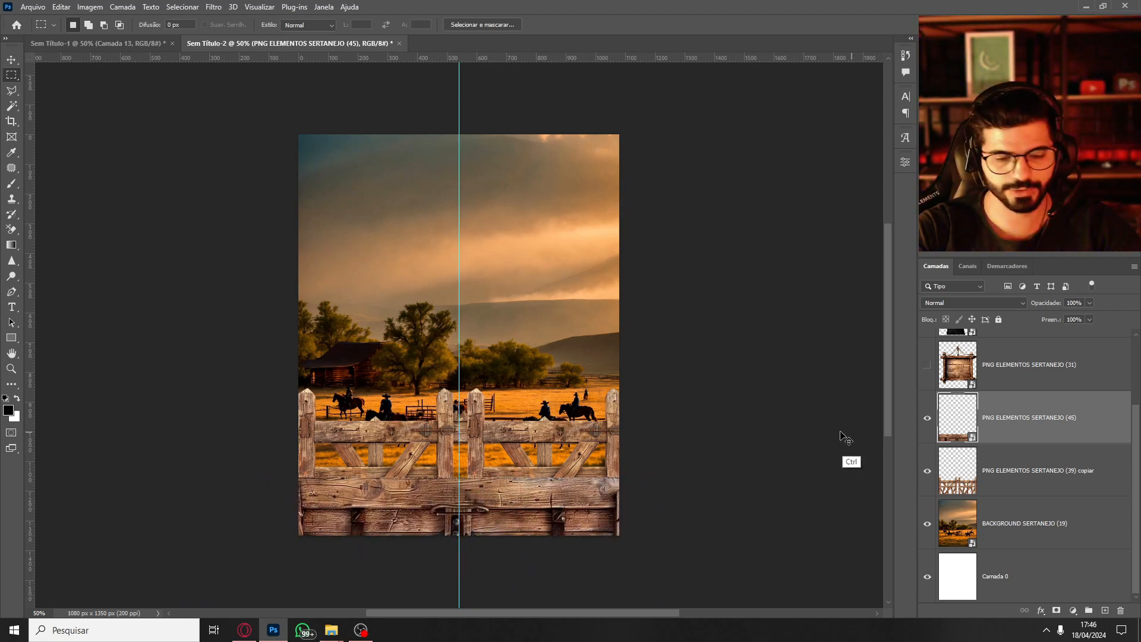
Duplicate the horizontal door layer, rotate the copy to -90°, scale it down and place it as a narrow strip across the canvas top.
key(ctrl+j)
drag(505, 532, 484, 237)
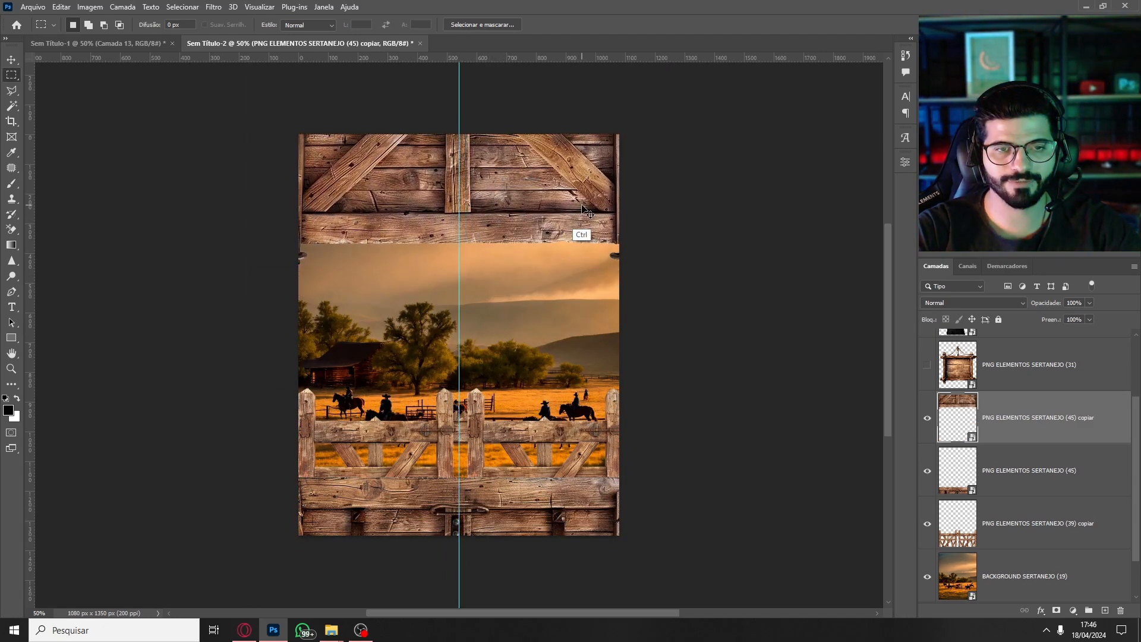
key(ctrl+t)
drag(721, 247, 533, 333)
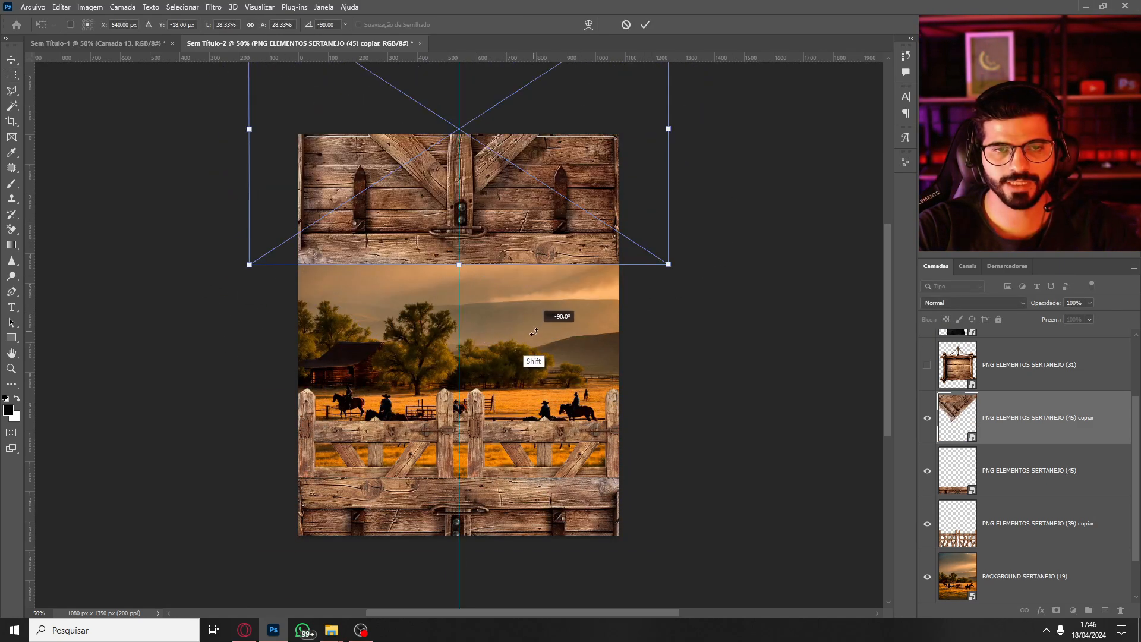
drag(669, 265, 627, 238)
drag(584, 204, 608, 131)
key(Return)
key(m)
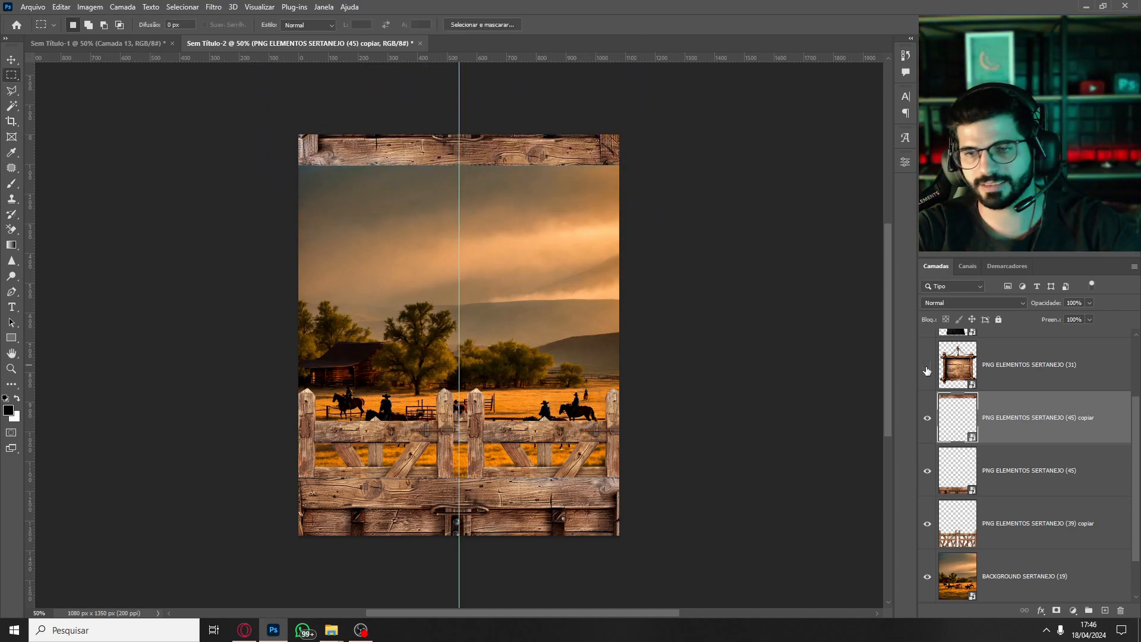
Show the wooden sign layer PNG ELEMENTOS SERTANEJO (31), scale it to about half the canvas width and hang it centred from the top boards.
click(926, 364)
click(1028, 364)
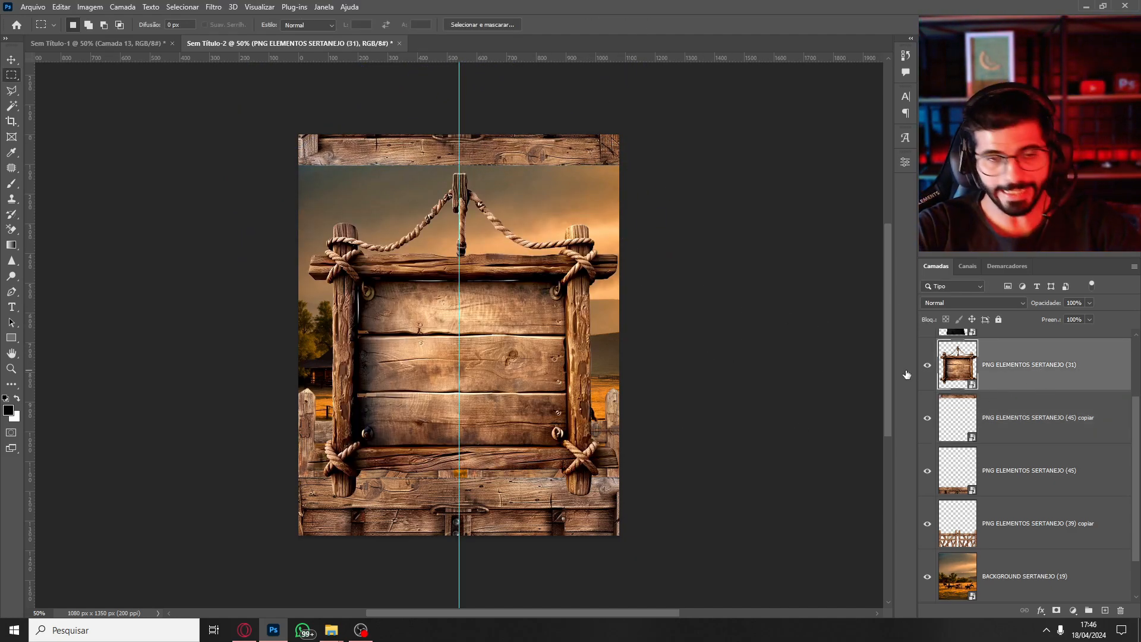
key(ctrl+t)
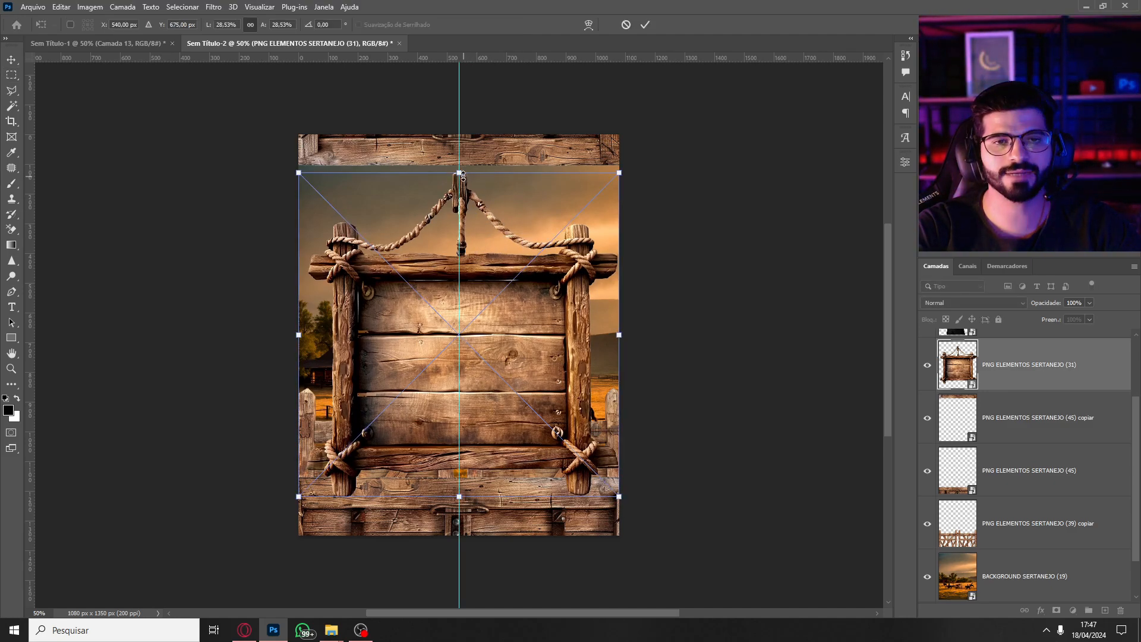
mouse_move(460, 174)
mouse_down()
mouse_move(466, 294)
mouse_move(480, 167)
mouse_move(462, 145)
mouse_move(464, 174)
mouse_move(476, 171)
mouse_up()
key(Return)
key(m)
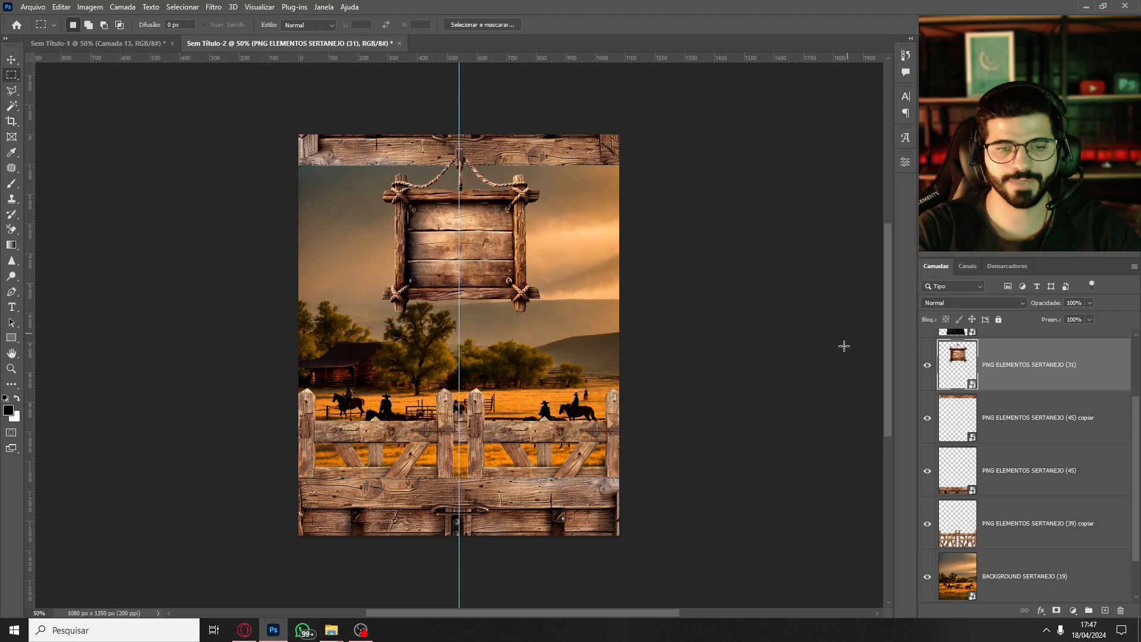
Show the singer cutout and reorder the layers so it sits behind the bottom door, with the sign and then the top boards beneath it.
scroll(951, 364, up, 1)
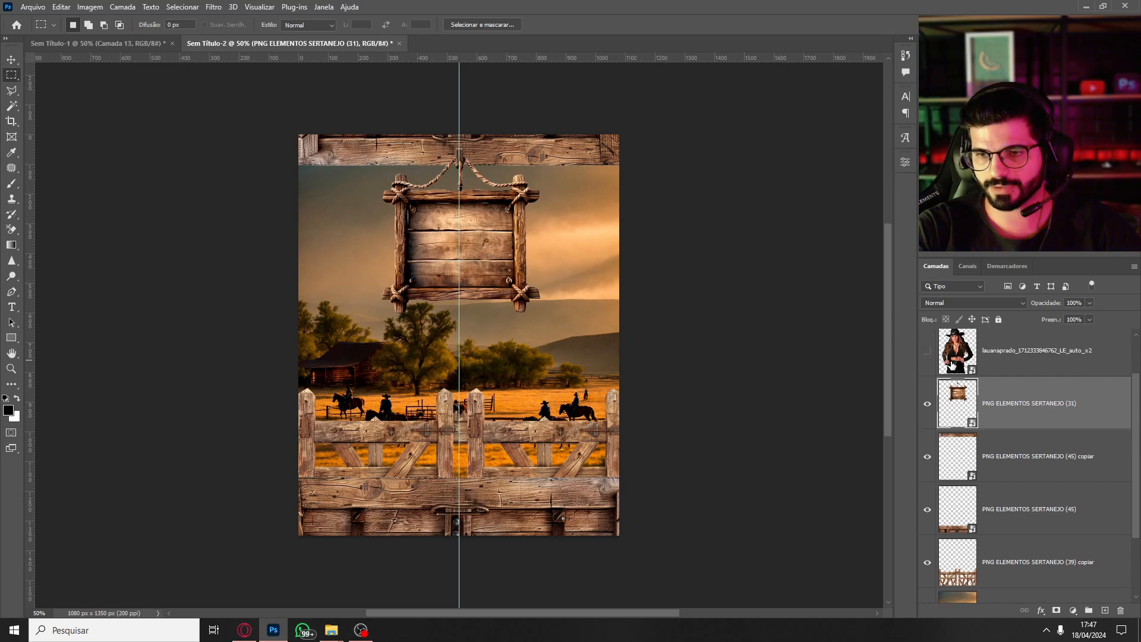
click(927, 351)
drag(1013, 356, 1001, 537)
drag(1021, 357, 1010, 535)
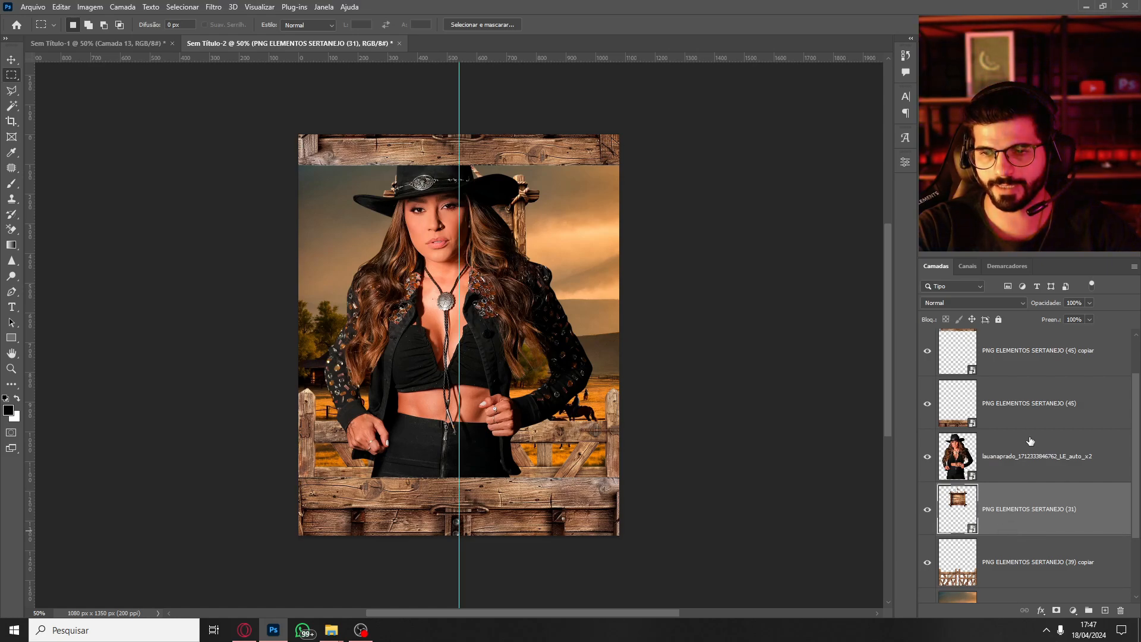
drag(1018, 349, 1013, 512)
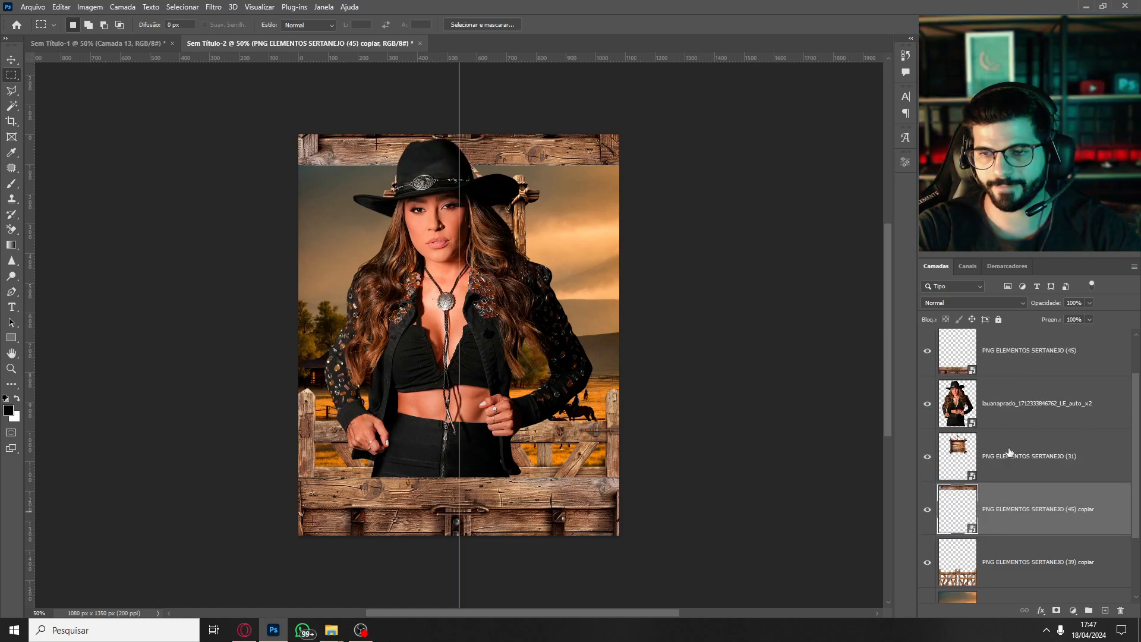
Scale the singer cutout down to 72.49% and place it centred behind the bottom boards, with the hat overlapping the lower edge of the sign.
click(1014, 408)
drag(511, 313, 526, 386)
key(ctrl+t)
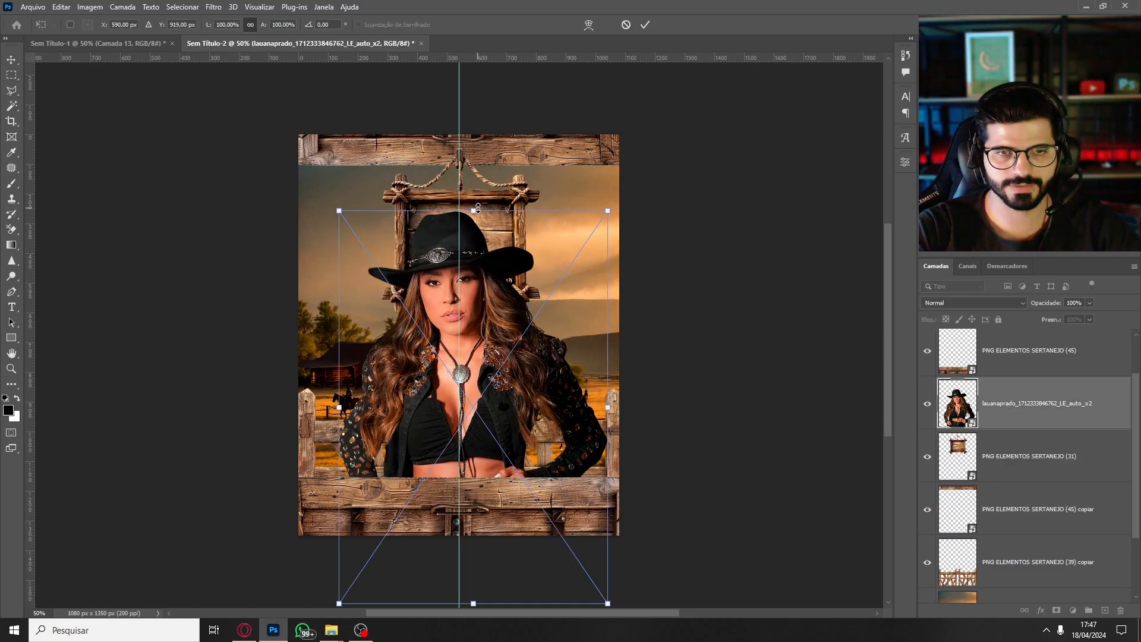
drag(477, 209, 475, 319)
drag(480, 370, 475, 294)
key(Return)
key(m)
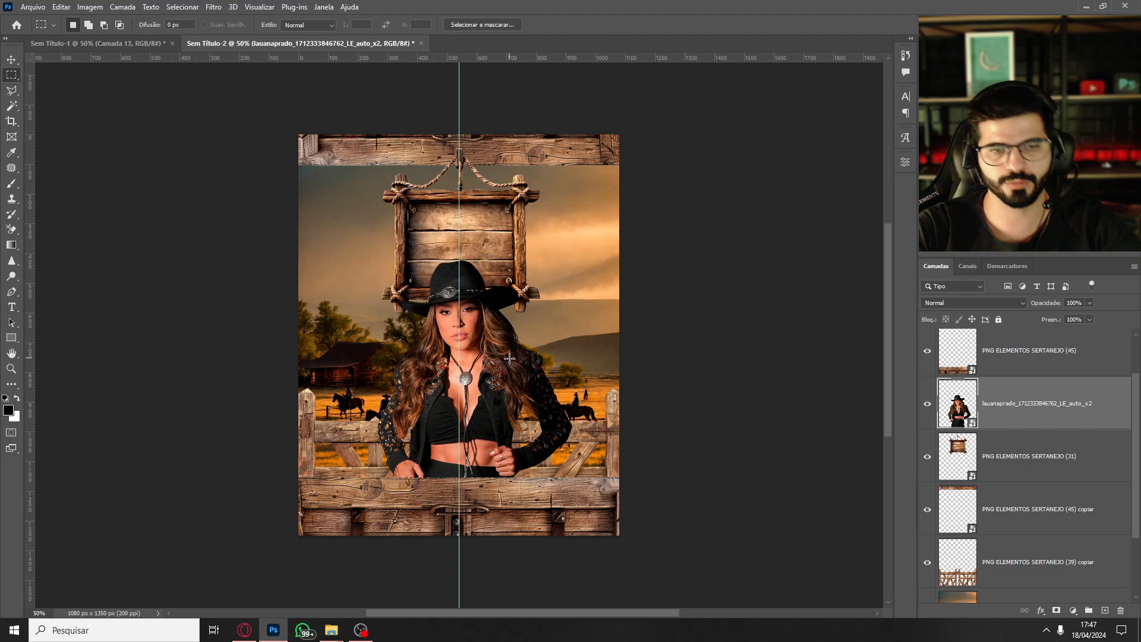
key(ctrl+t)
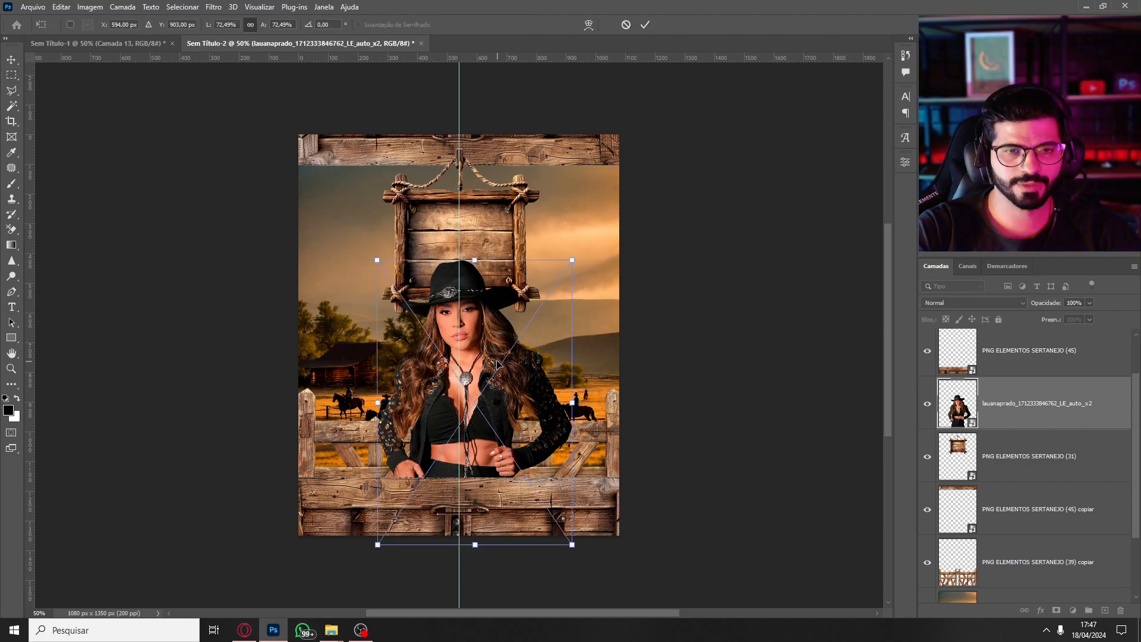
drag(488, 363, 496, 363)
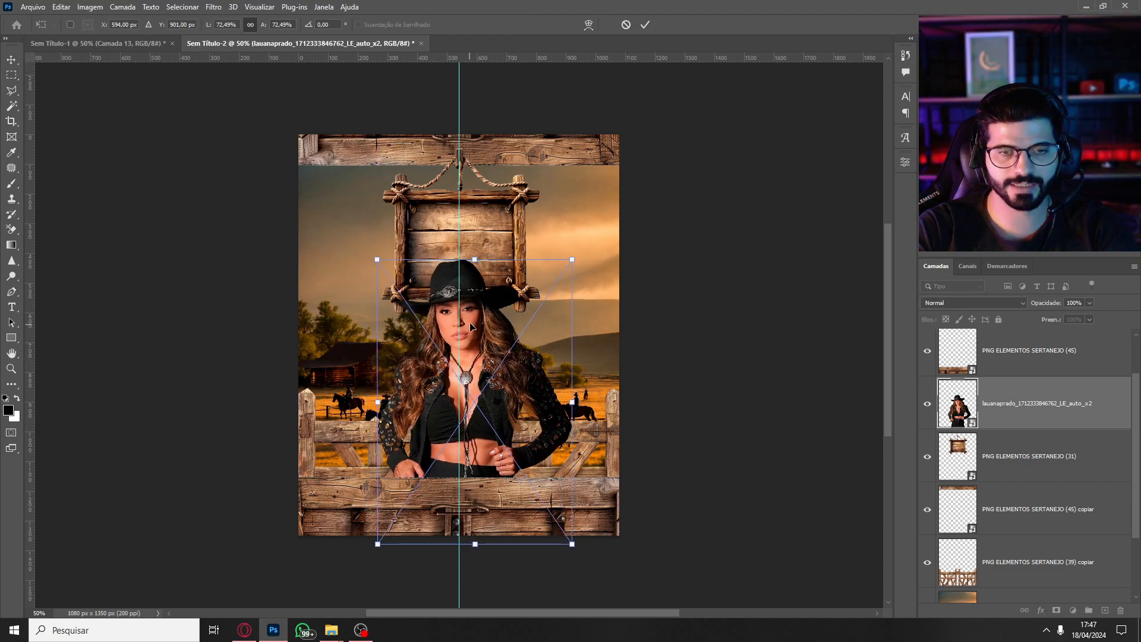
key(Return)
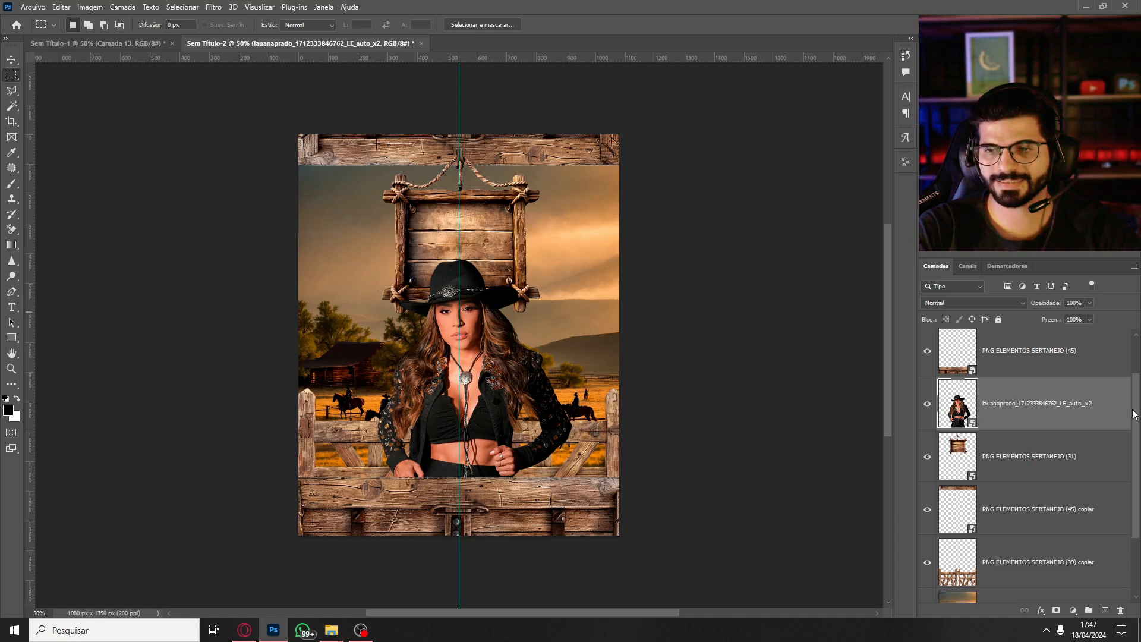
Show the name logo layer Camada 12 and move it straight down to the singer's waist.
drag(1134, 414, 1134, 374)
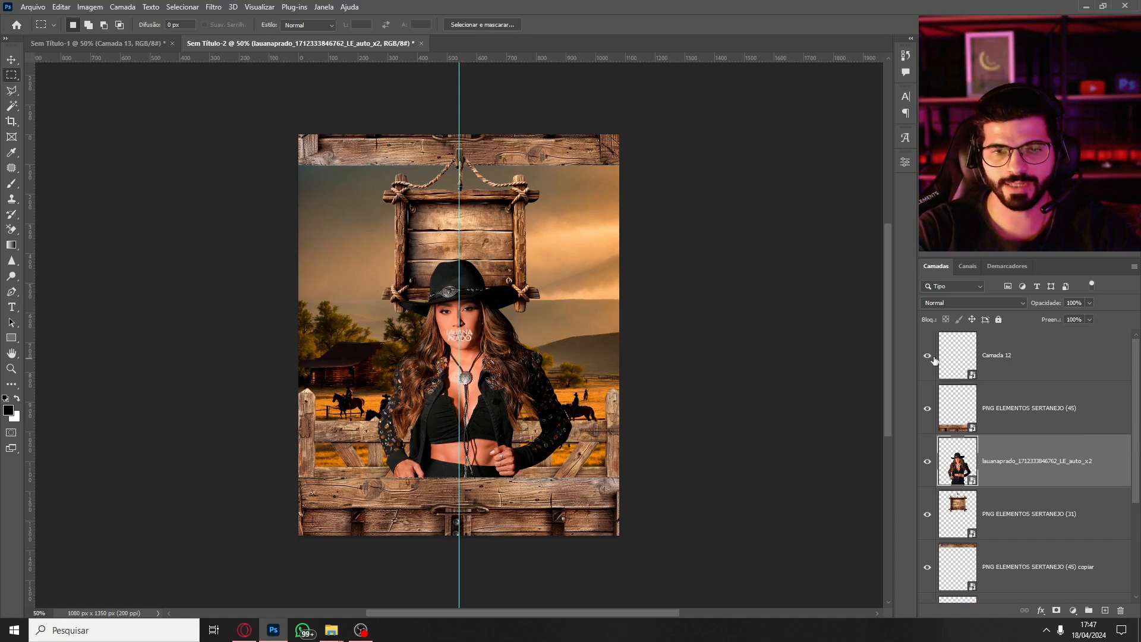
click(988, 369)
drag(490, 334, 490, 454)
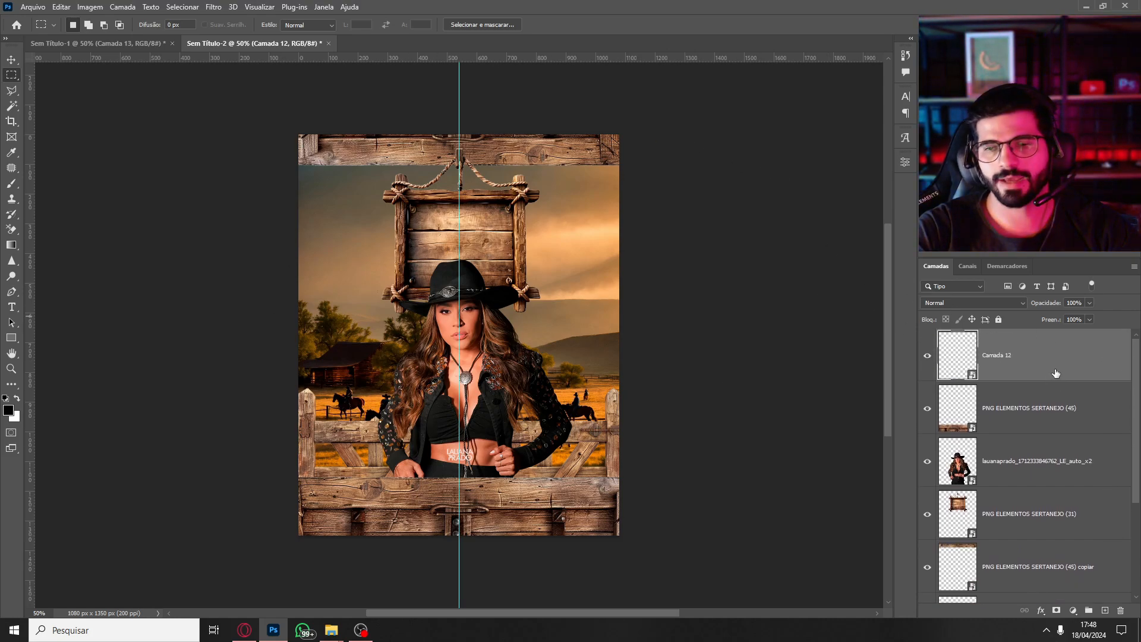
Add a text layer above the wooden sign layer and set its font to WESTERN LIGHT.
click(1002, 499)
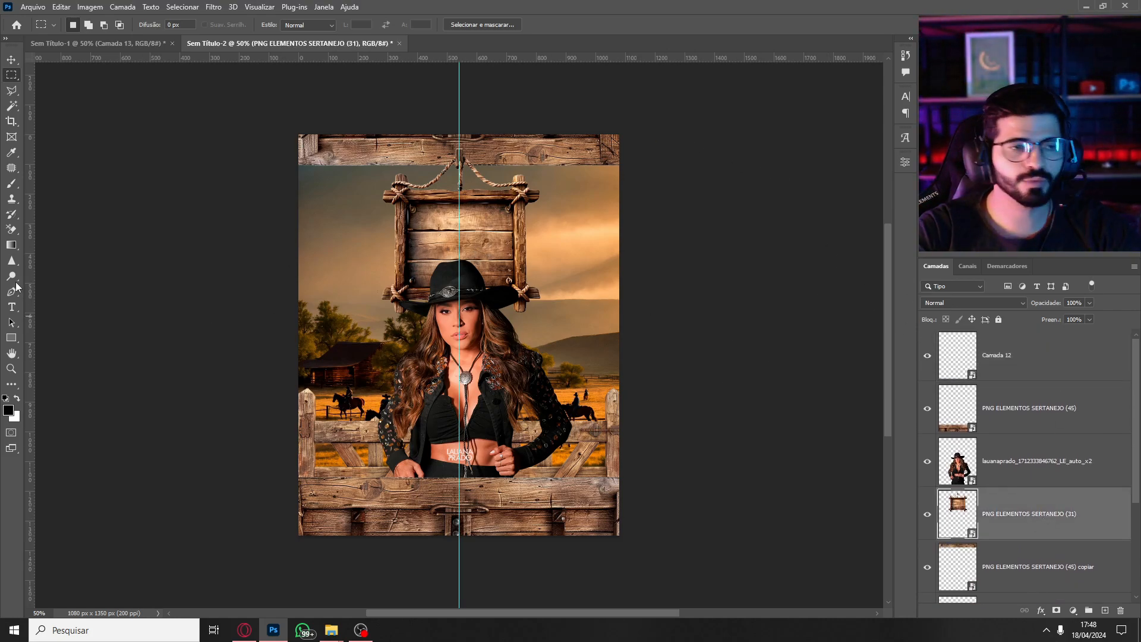
click(12, 309)
click(433, 239)
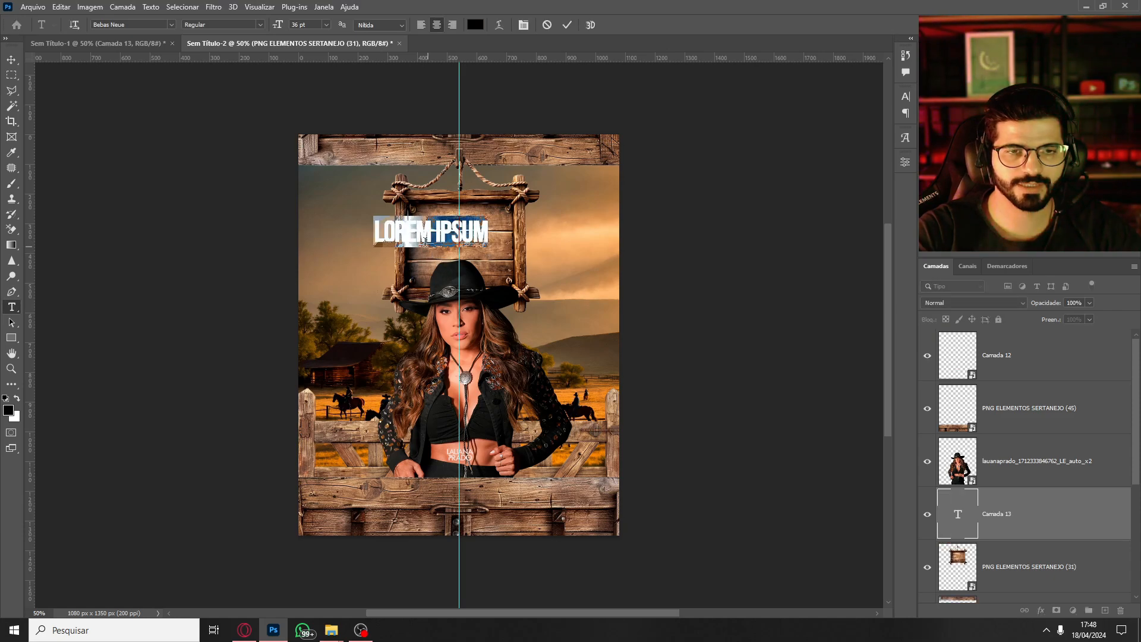
click(168, 26)
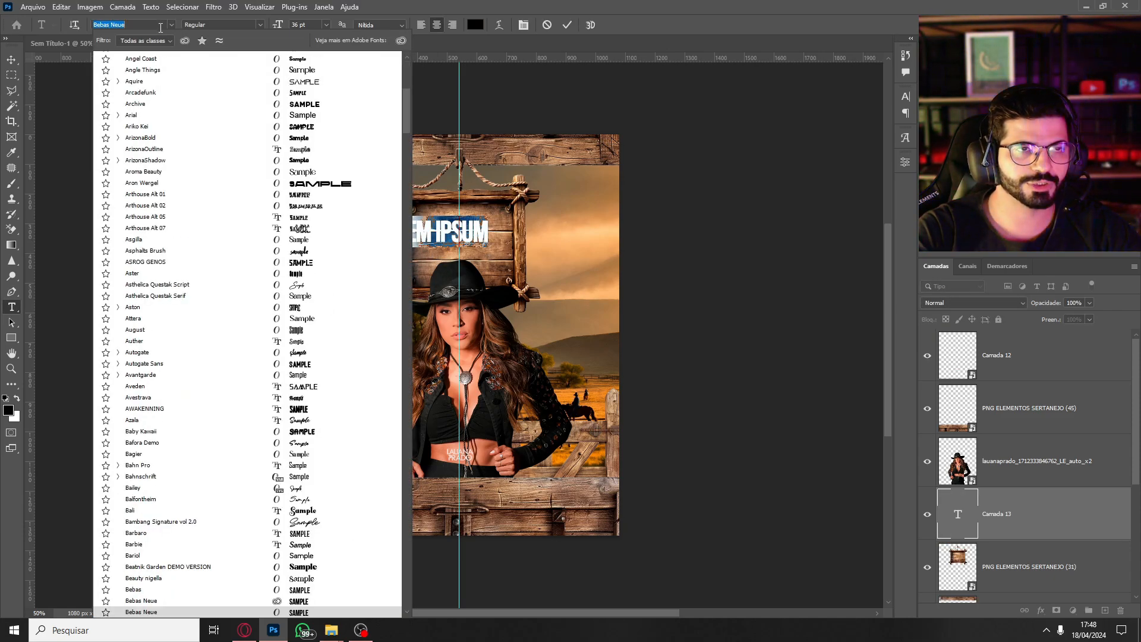
text(western)
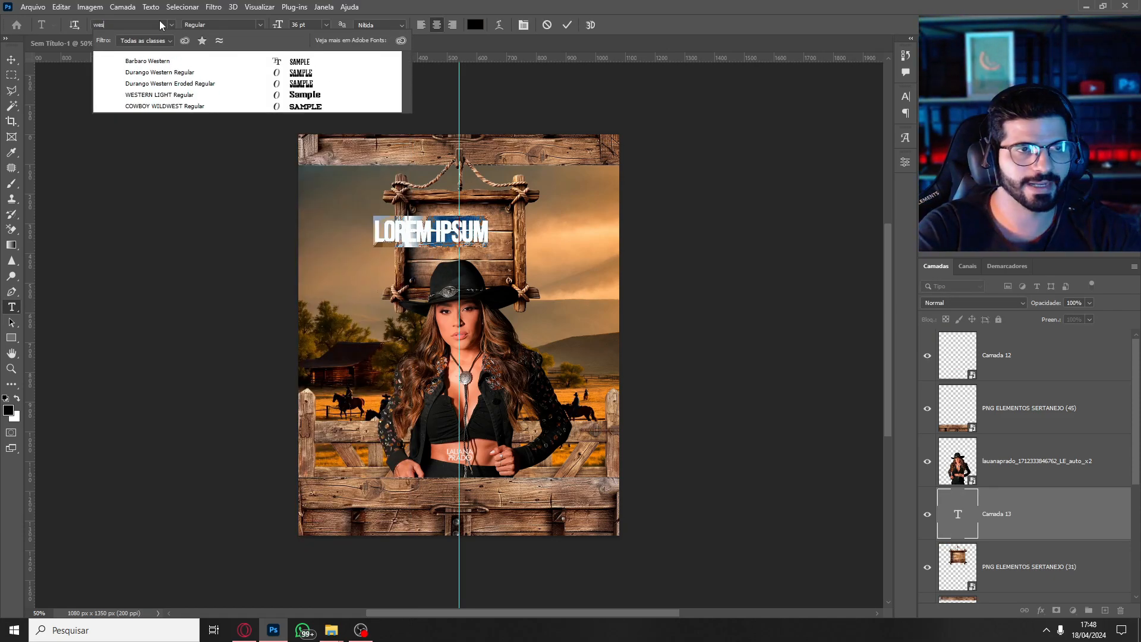
click(303, 99)
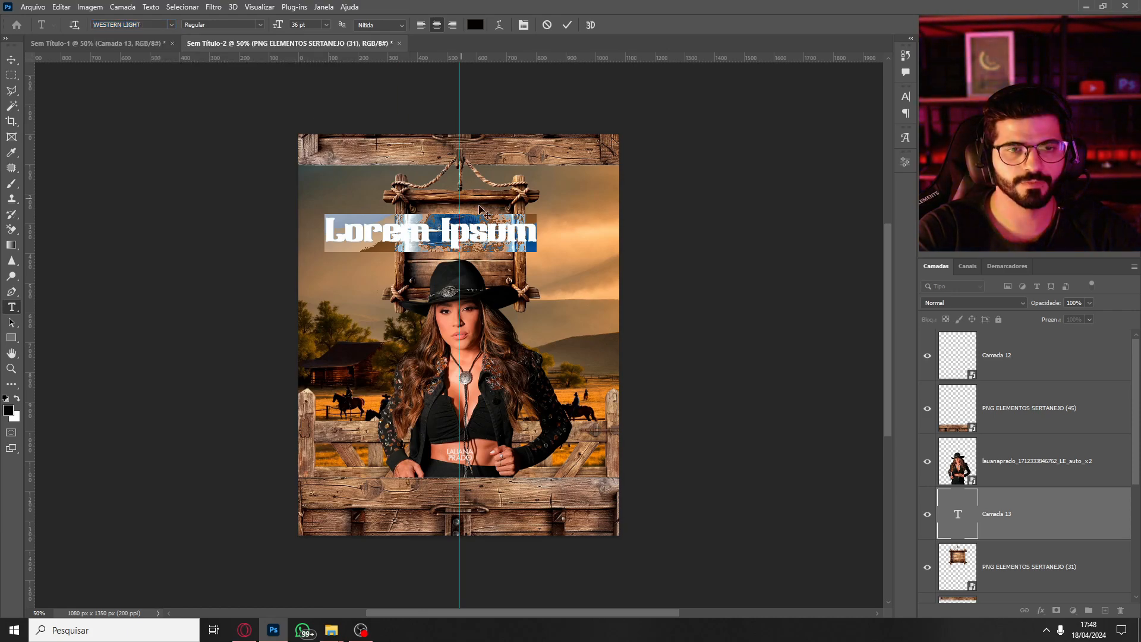
Replace the placeholder text with "serta", apply All Caps and centre it on the wooden sign.
click(498, 232)
key(ctrl+a)
text(s)
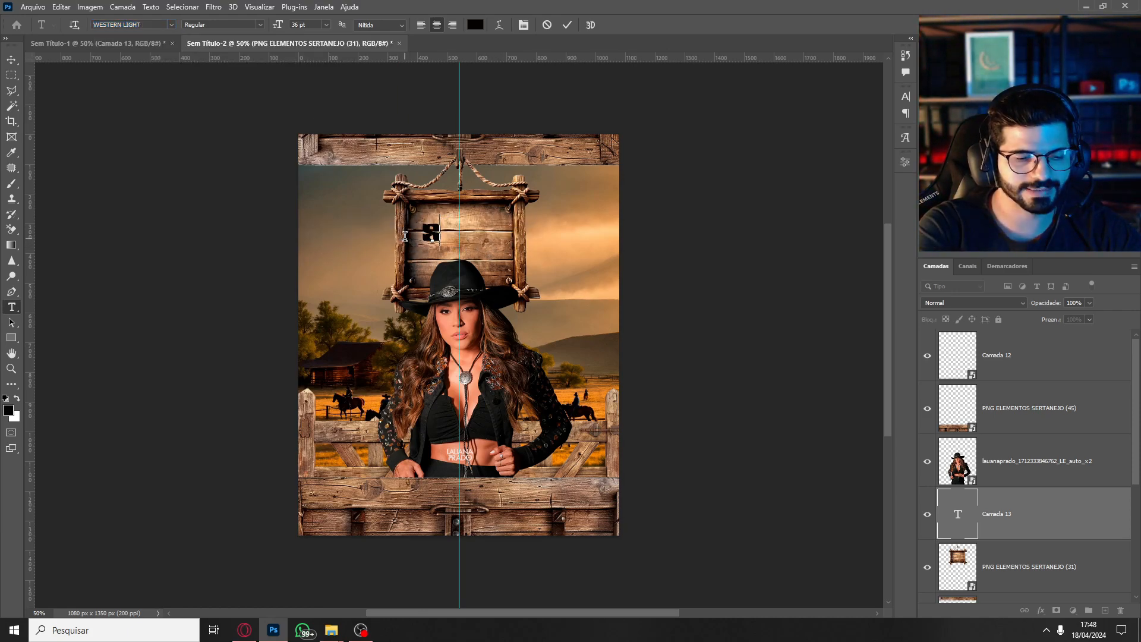
text(erta)
key(ctrl+a)
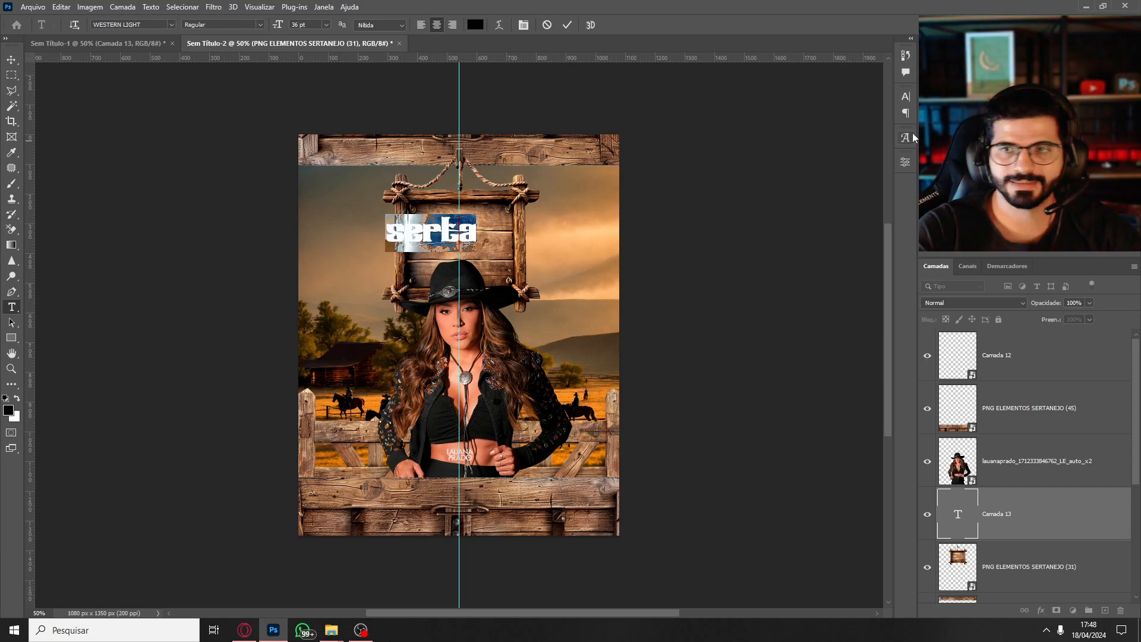
click(904, 97)
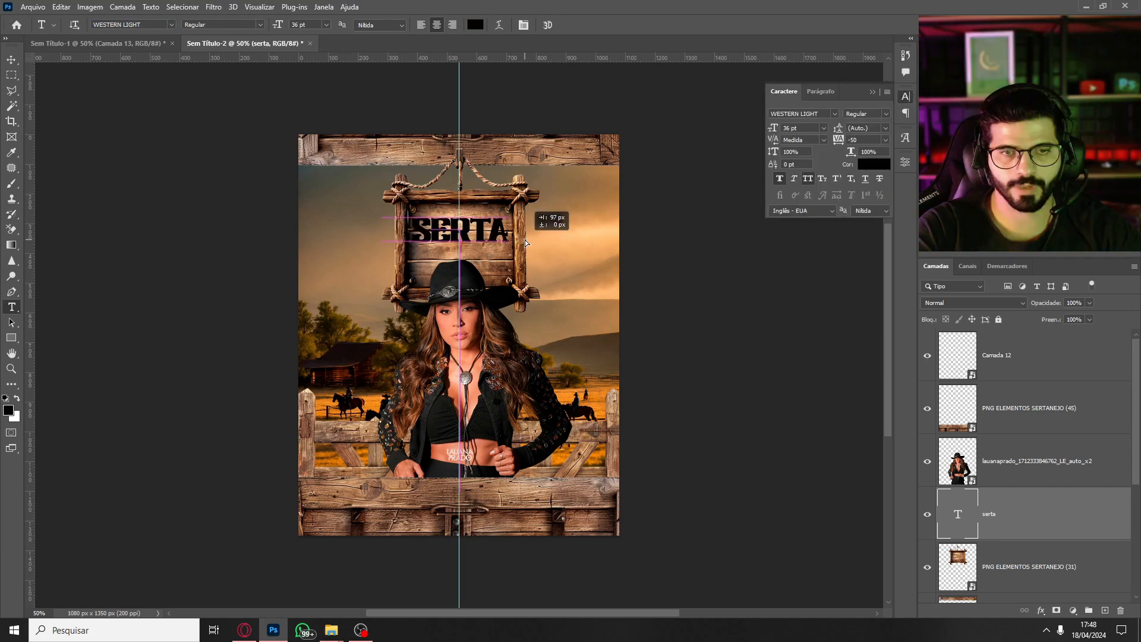
drag(507, 237, 505, 236)
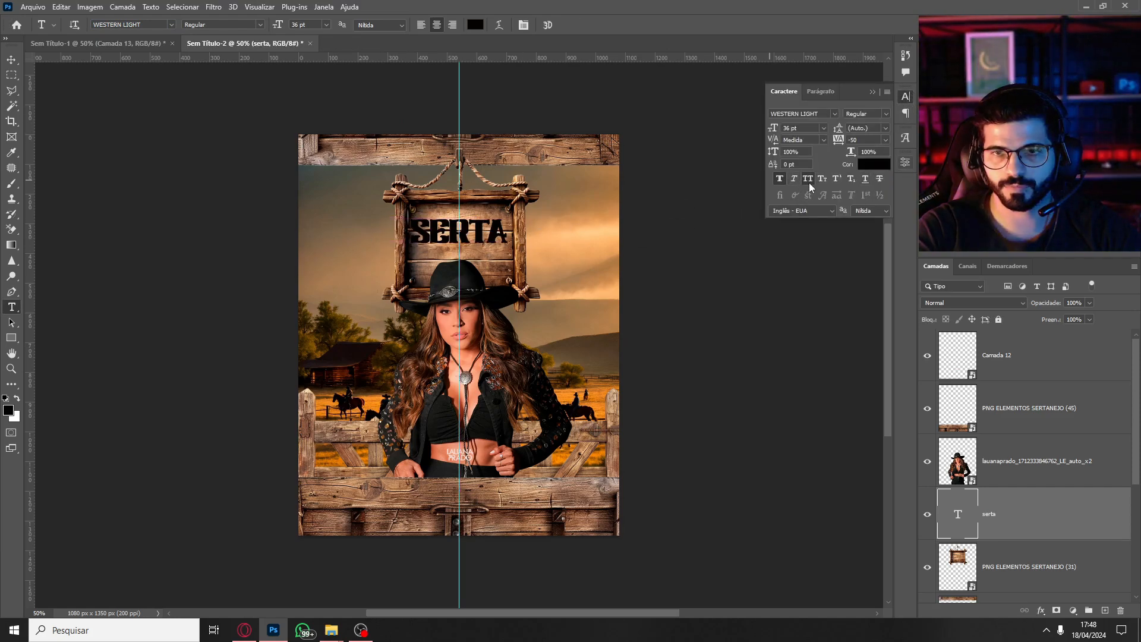
Toggle the All Caps style of the serta text off and back on to compare both letterforms.
click(901, 164)
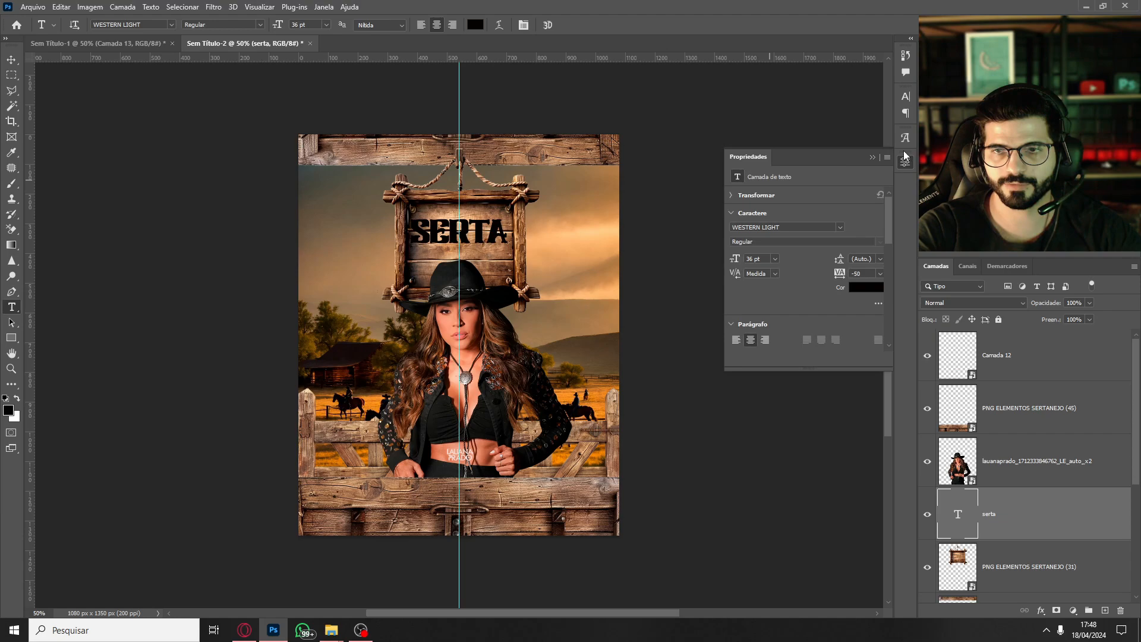
click(904, 97)
click(808, 178)
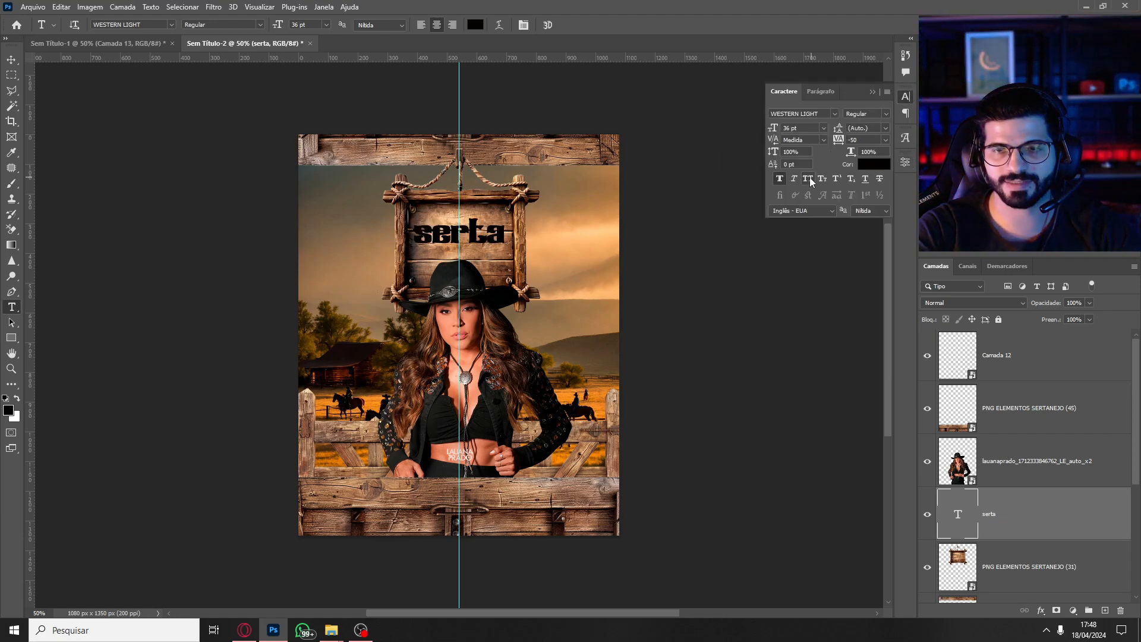
click(807, 178)
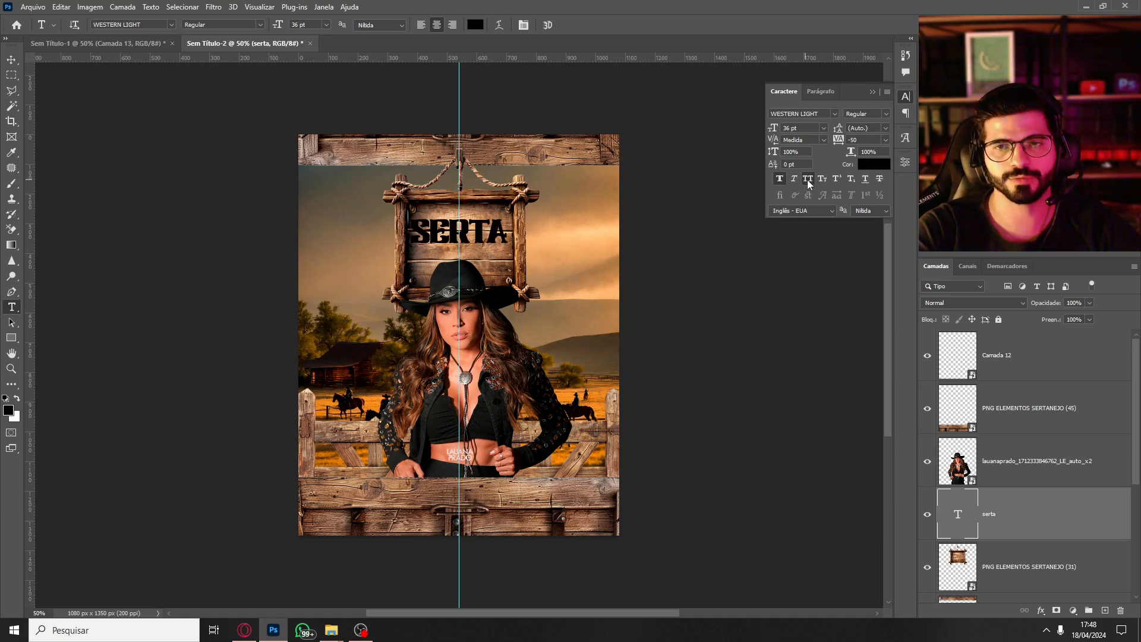
click(808, 178)
click(807, 179)
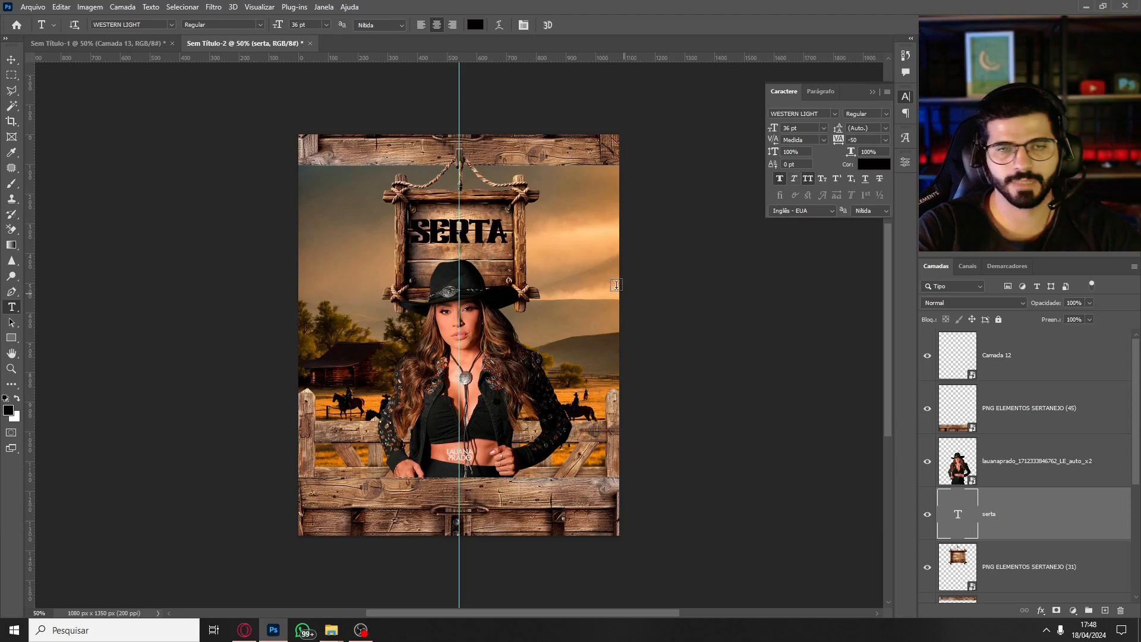
Scale the SERTA text down to 28.57 pt and place a duplicate directly below it on the sign.
key(ctrl+t)
drag(507, 215, 479, 257)
key(Return)
Change the duplicate's text to "NEJOU" and move it up close beneath the SERTA line.
double_click(479, 257)
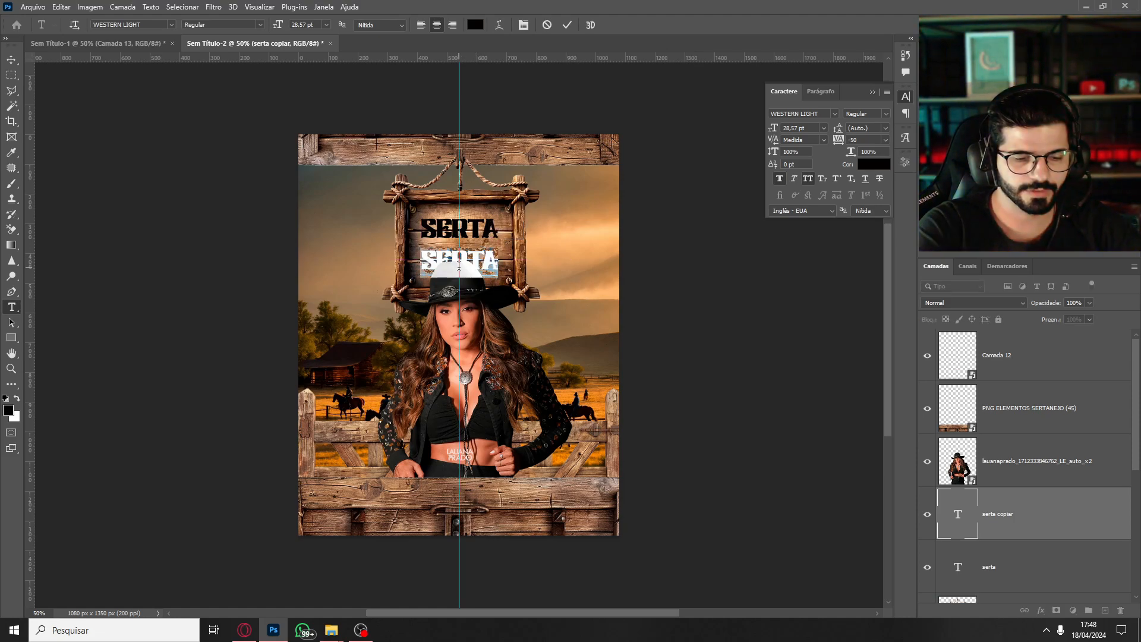
text(NEJOU)
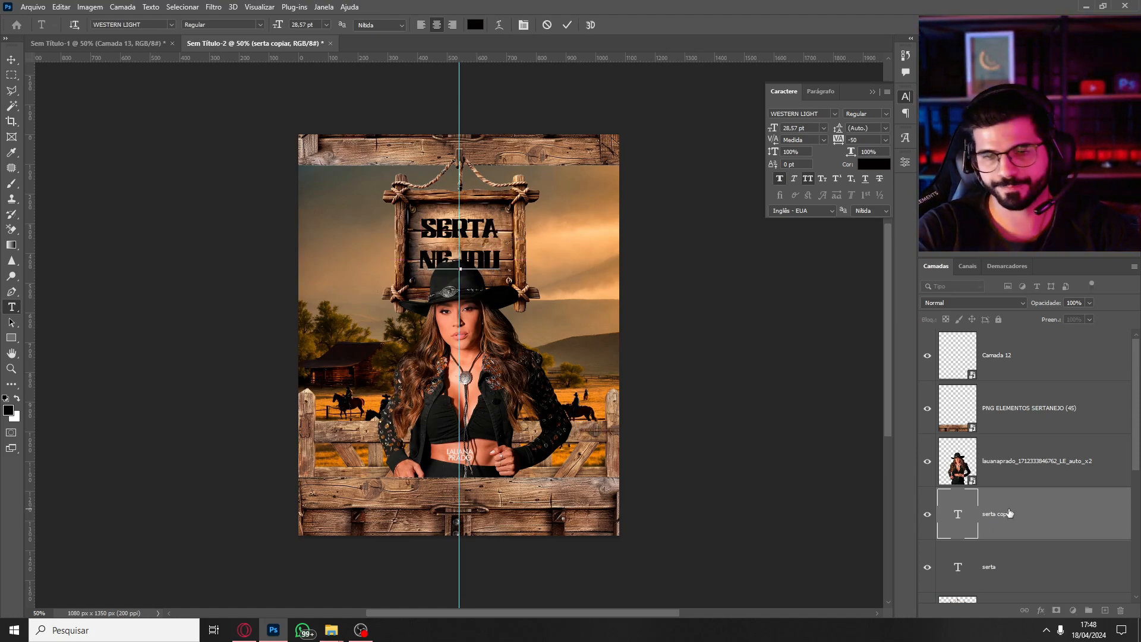
click(1009, 514)
key(ctrl+shift+Up)
key(ctrl+shift+Up)
key(ctrl+shift+Up)
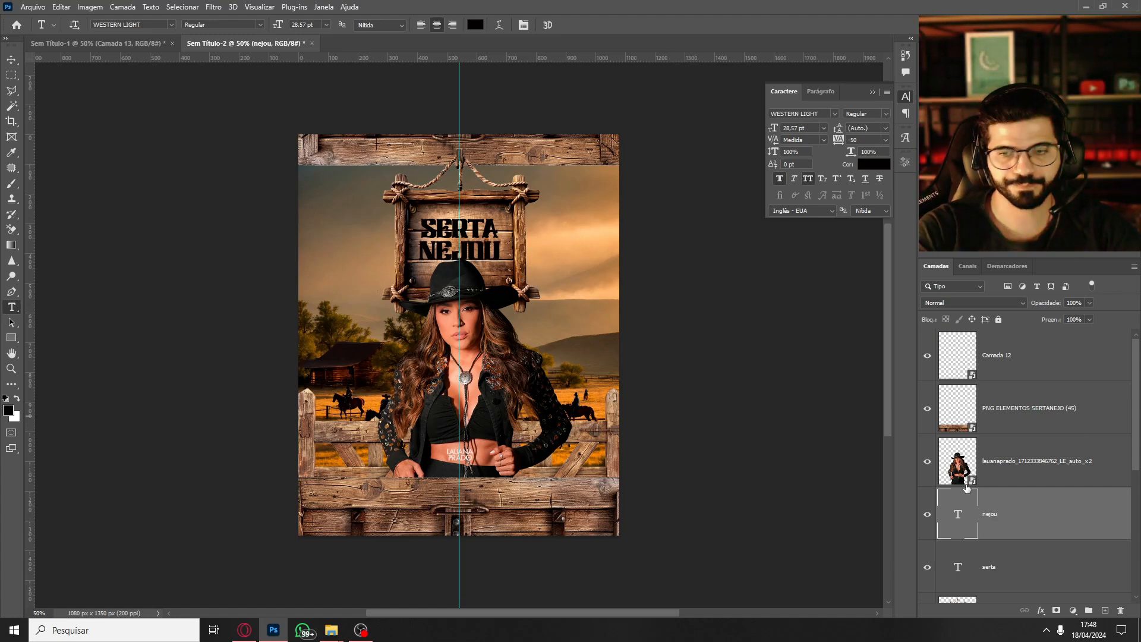
Scale the serta and nejou text layers together to 115.76% and centre them on the wooden sign.
ctrl+click(986, 568)
key(ctrl+t)
mouse_move(500, 218)
mouse_down()
mouse_move(514, 212)
mouse_move(491, 233)
mouse_up()
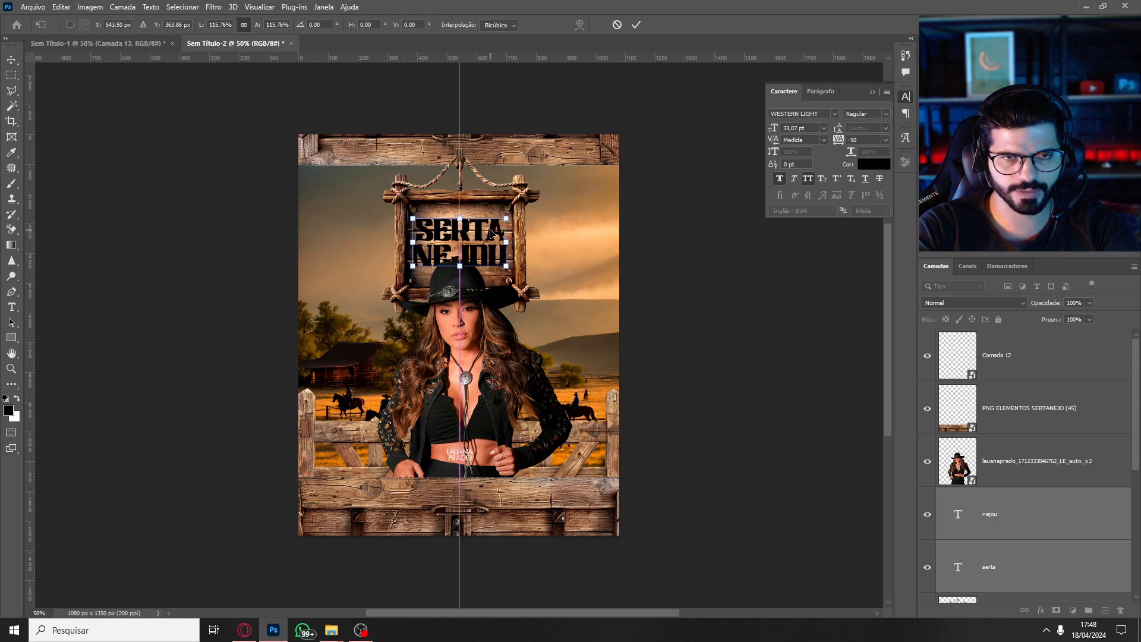
key(Return)
scroll(1123, 463, down, 1)
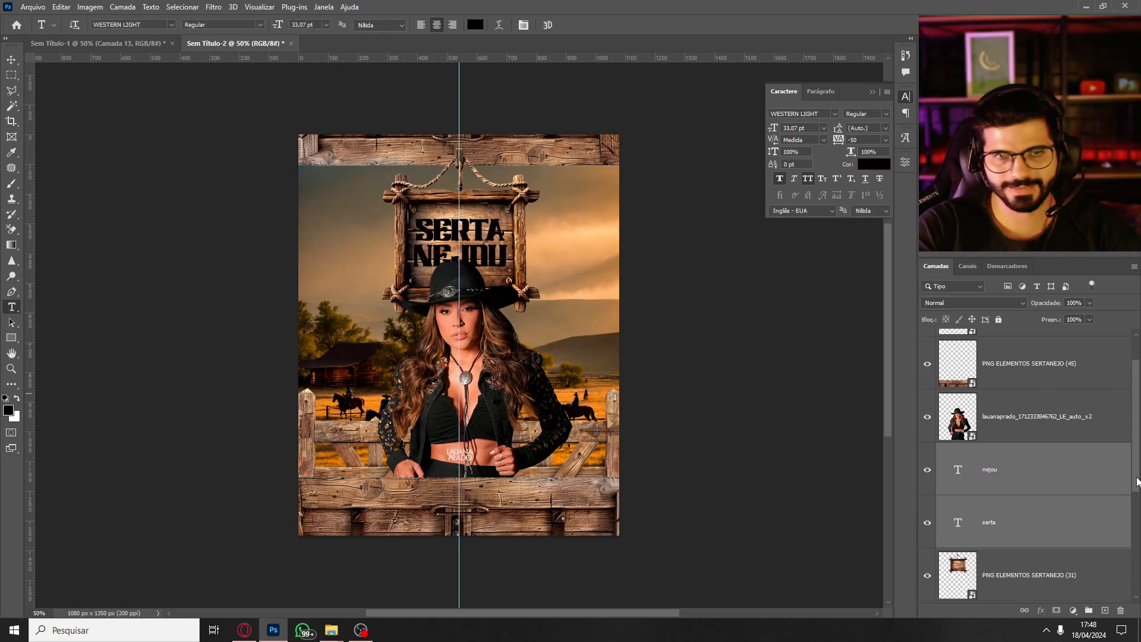
click(1016, 573)
key(ctrl+t)
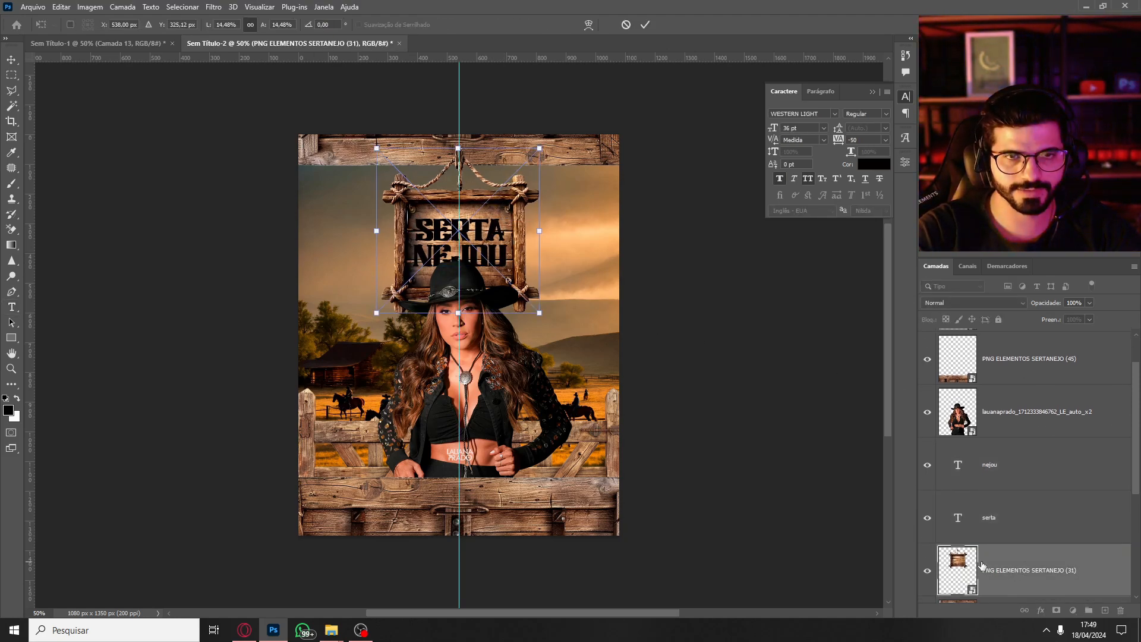
key(Escape)
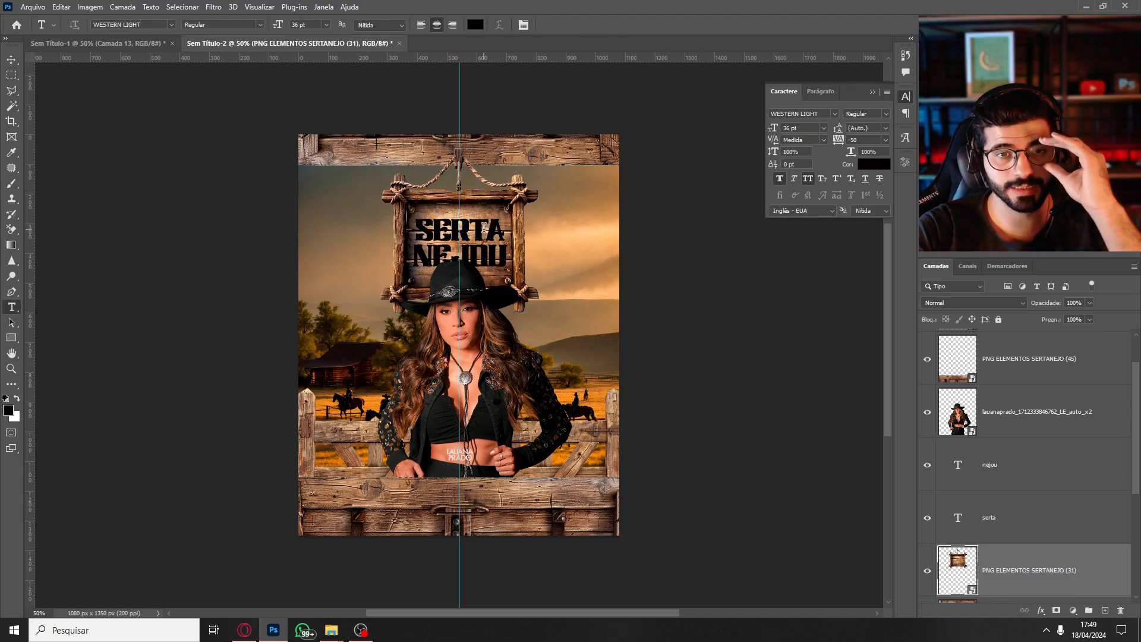
Recolour the serta and nejou text layers together with a light orange sampled from the bright part of the sky.
click(989, 481)
shift+click(1000, 544)
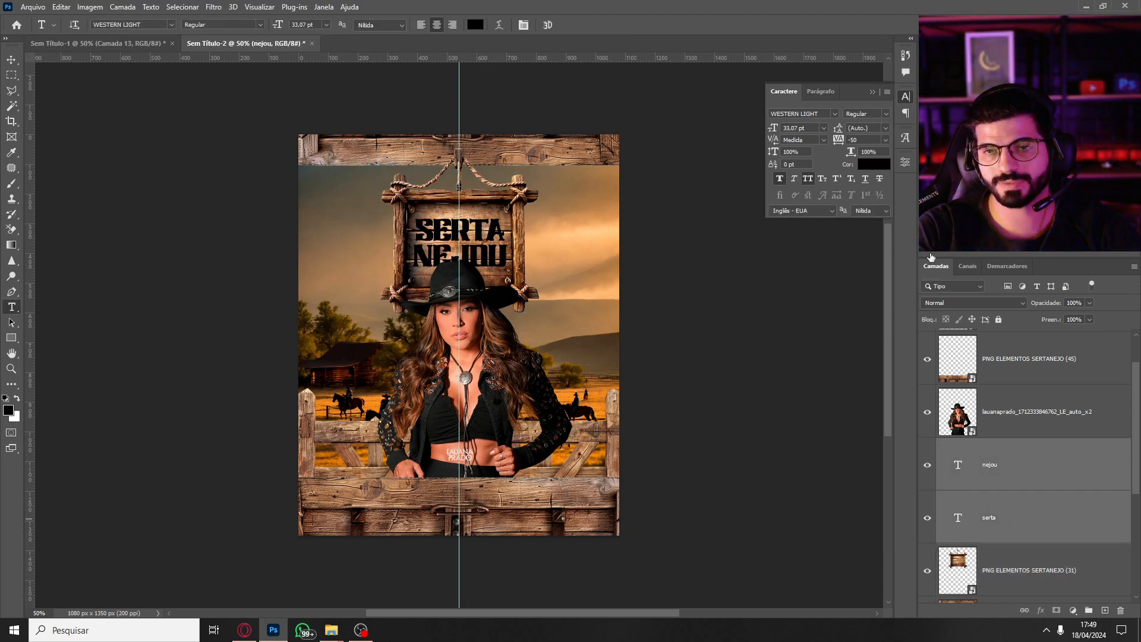
click(873, 168)
click(565, 239)
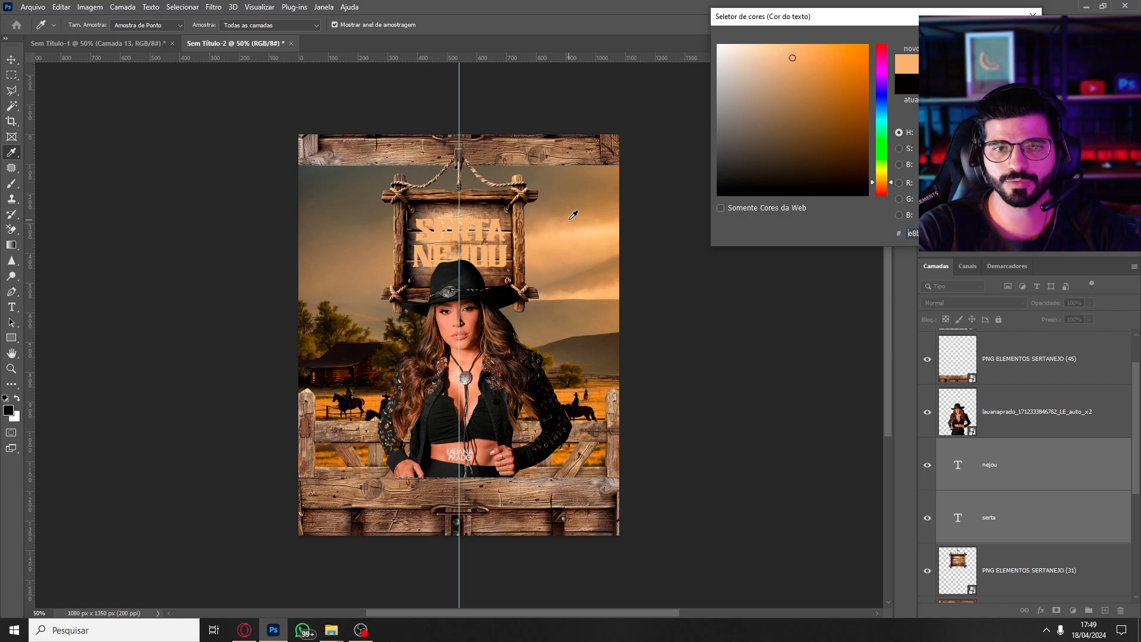
click(566, 220)
click(565, 232)
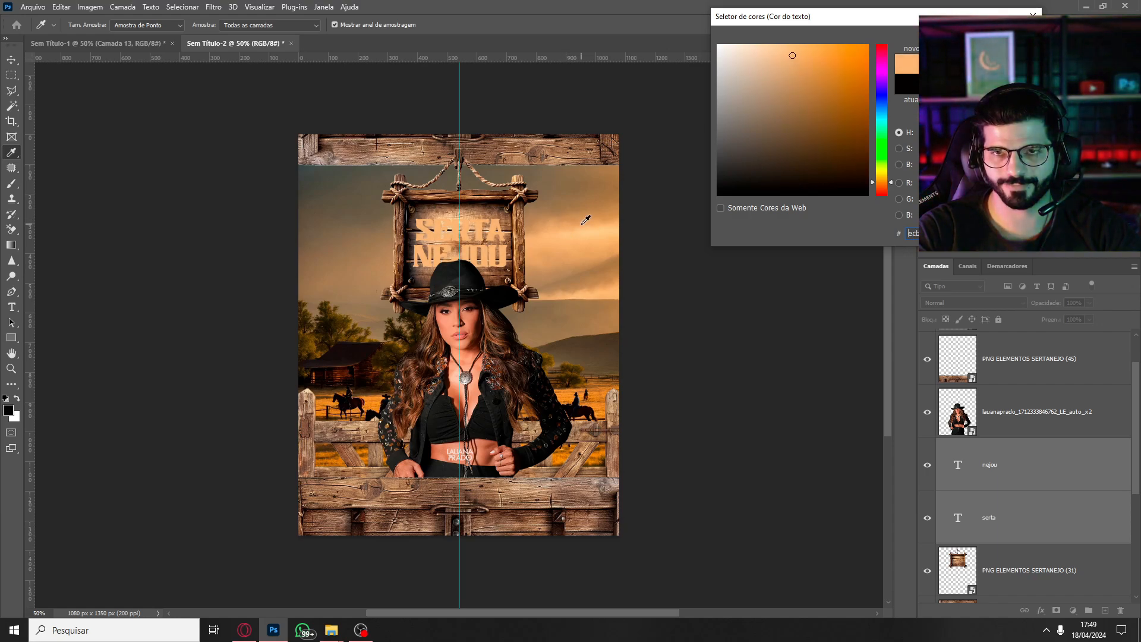
click(564, 241)
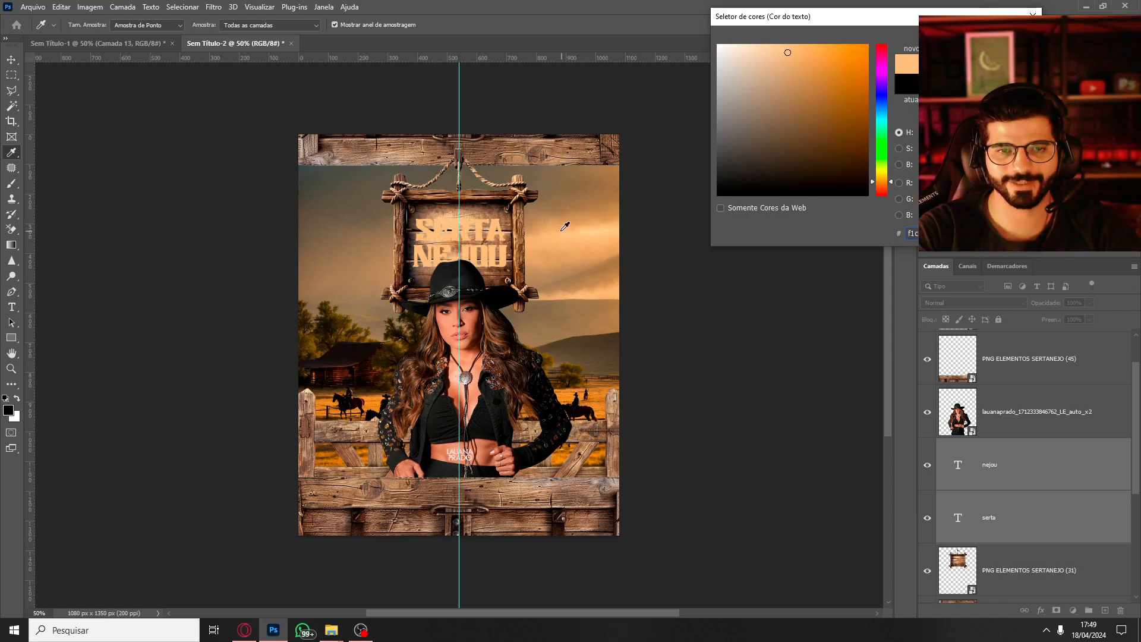
key(Return)
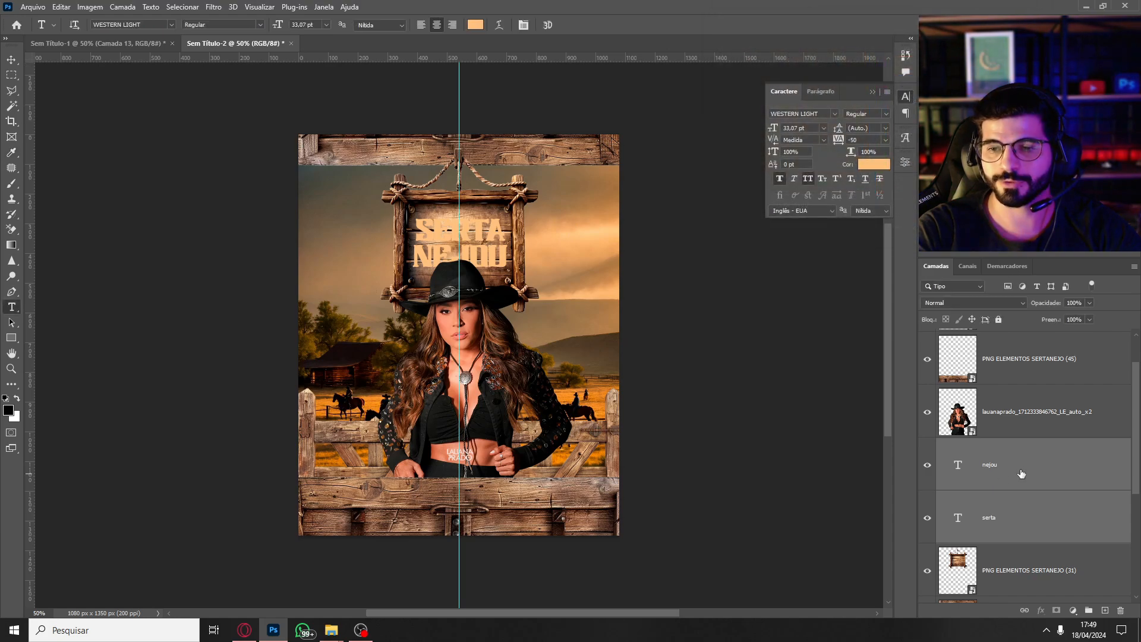
Convert the serta and nejou text layers together into a single smart object.
ctrl+click(1020, 523)
click(1020, 523)
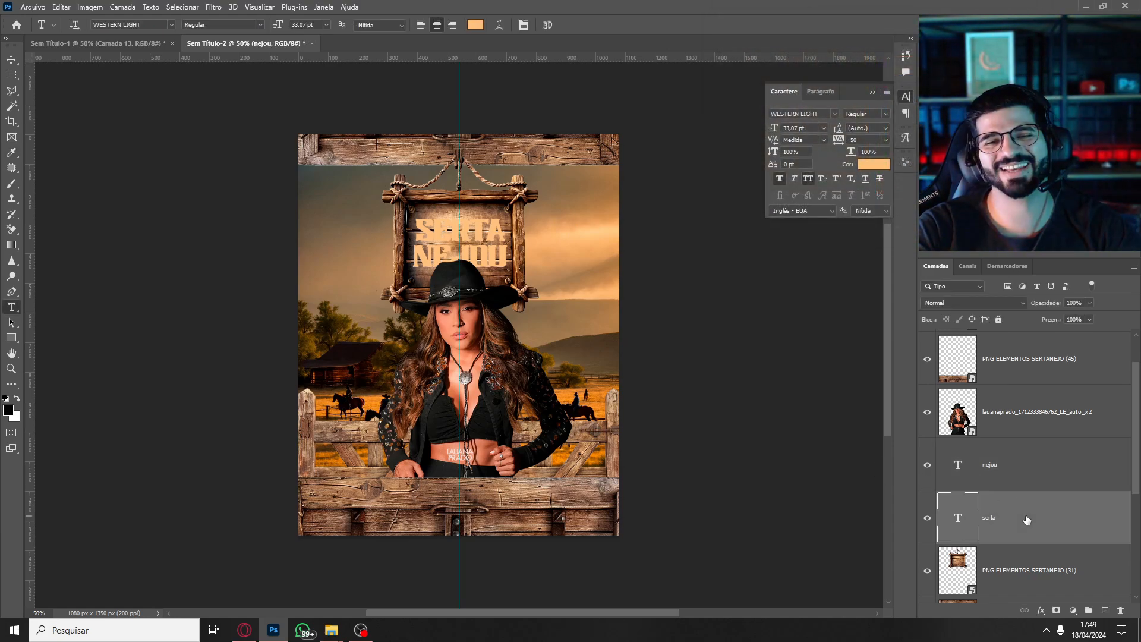
ctrl+click(1023, 476)
right_click(1025, 472)
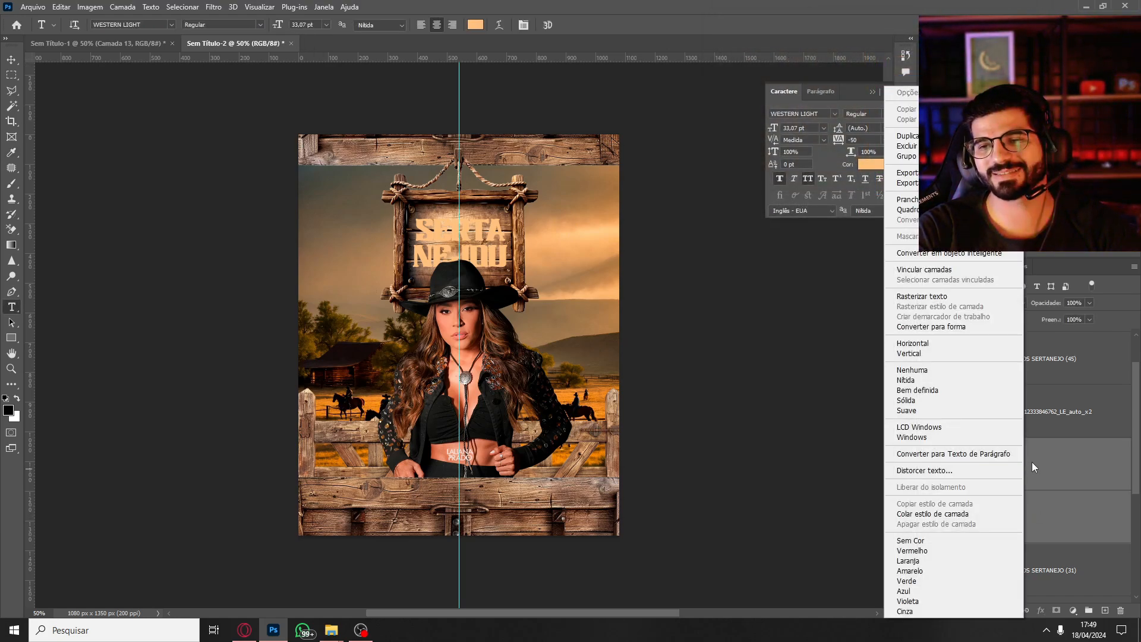
key(Escape)
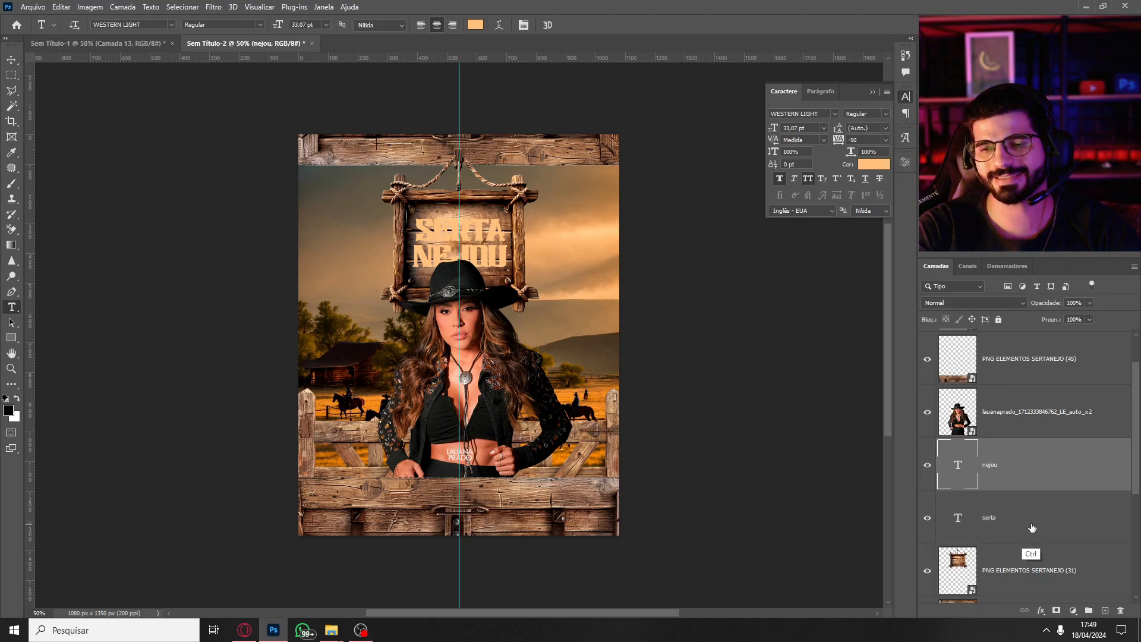
right_click(1011, 450)
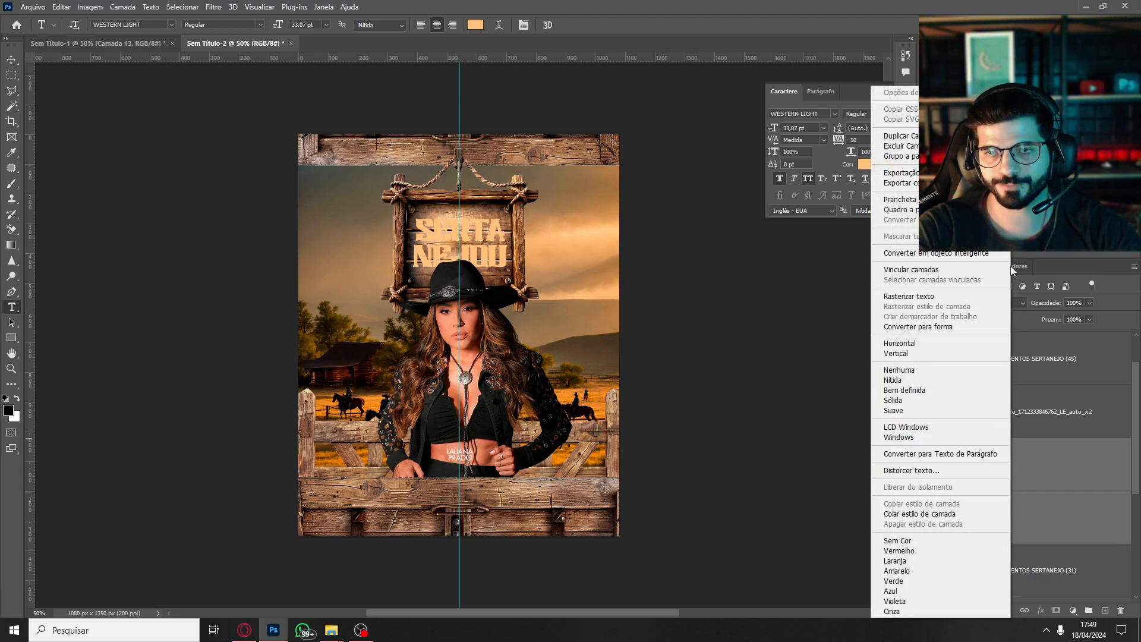
click(966, 256)
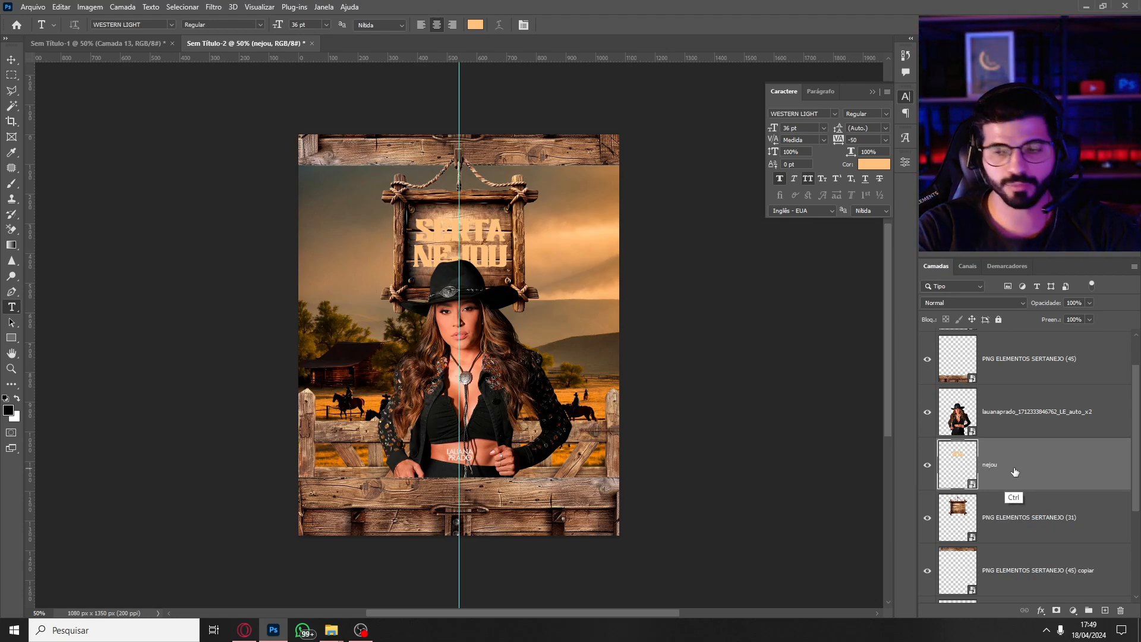
Duplicate the title smart object, place the copy beneath the original, and rename the original layer "ALTERE O TEXTO AQUI".
key(ctrl+j)
drag(1016, 468, 1000, 529)
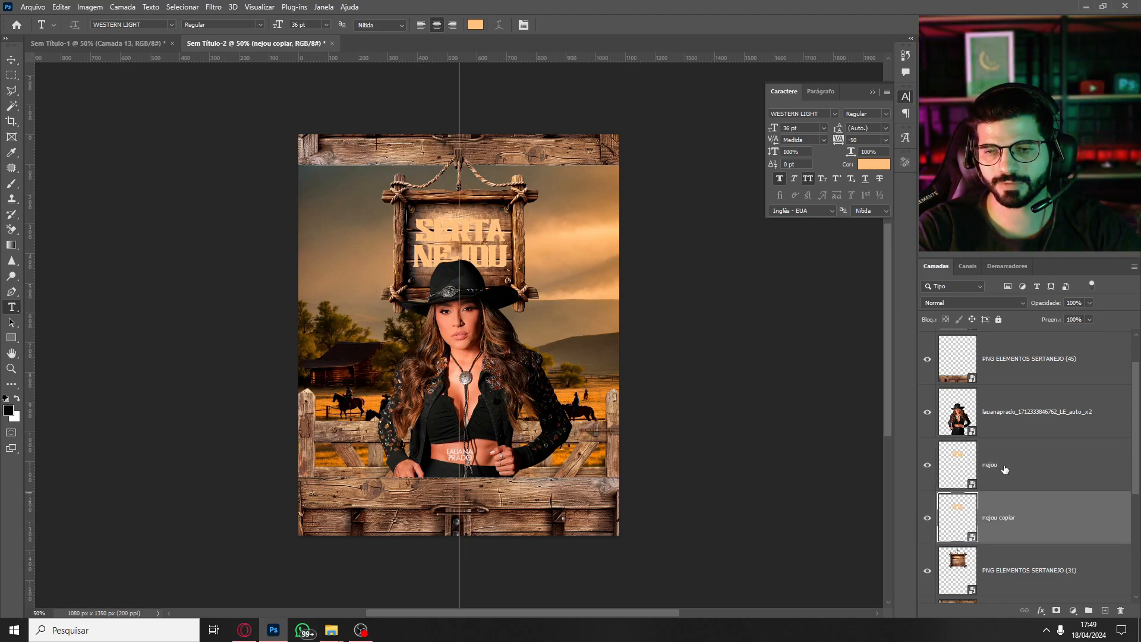
double_click(1004, 465)
text(ALT)
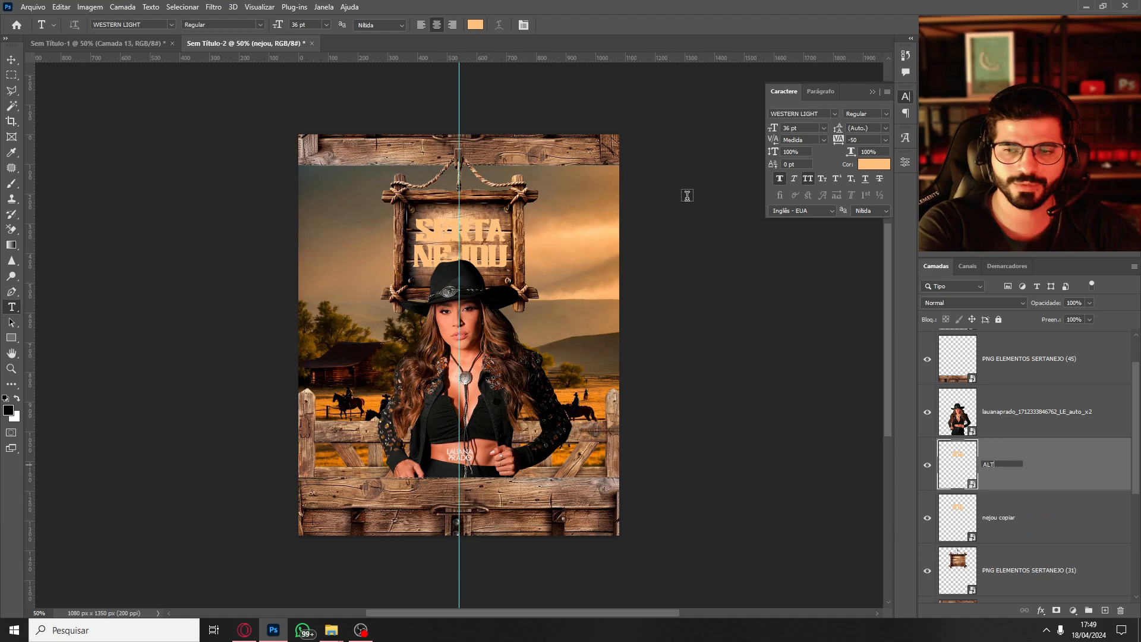
text(ERE O TEXTO)
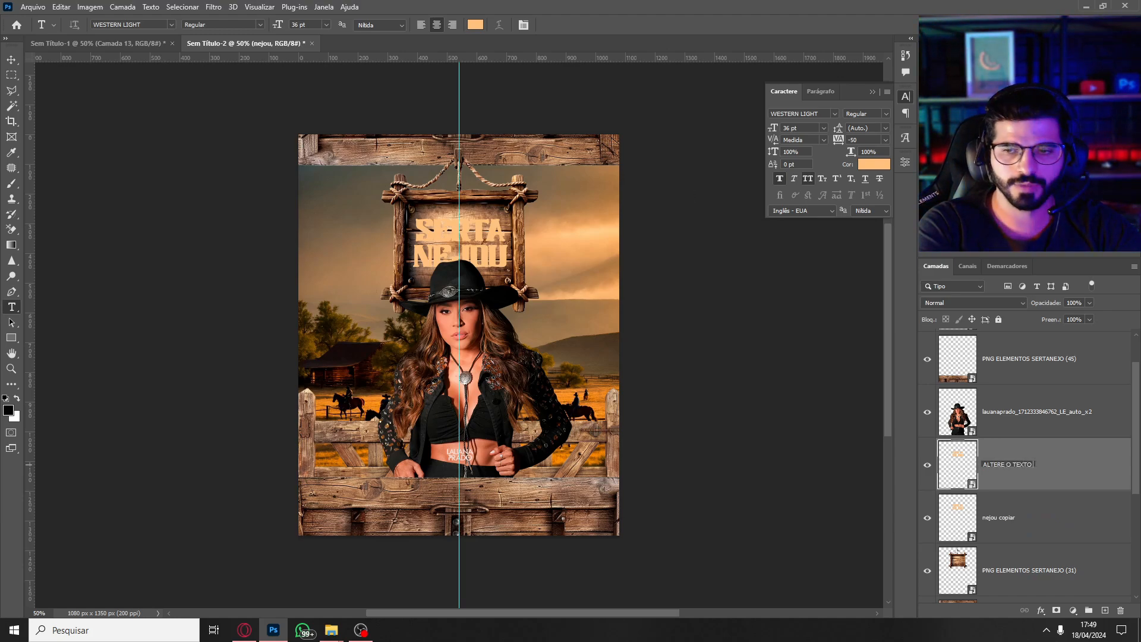
text( AQUI)
key(Return)
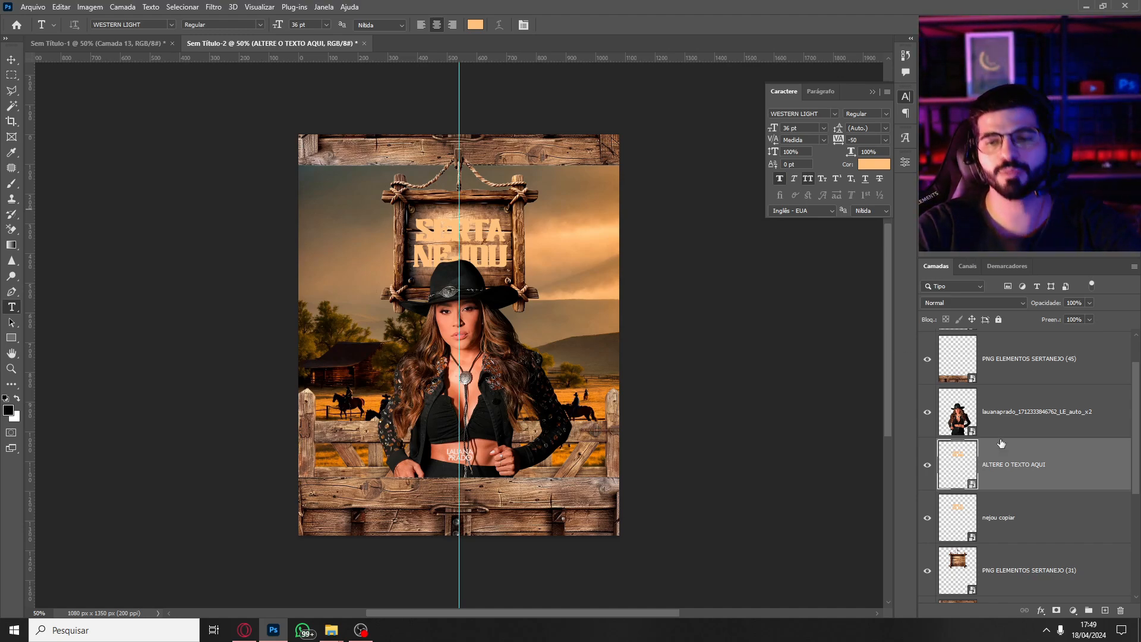
click(927, 467)
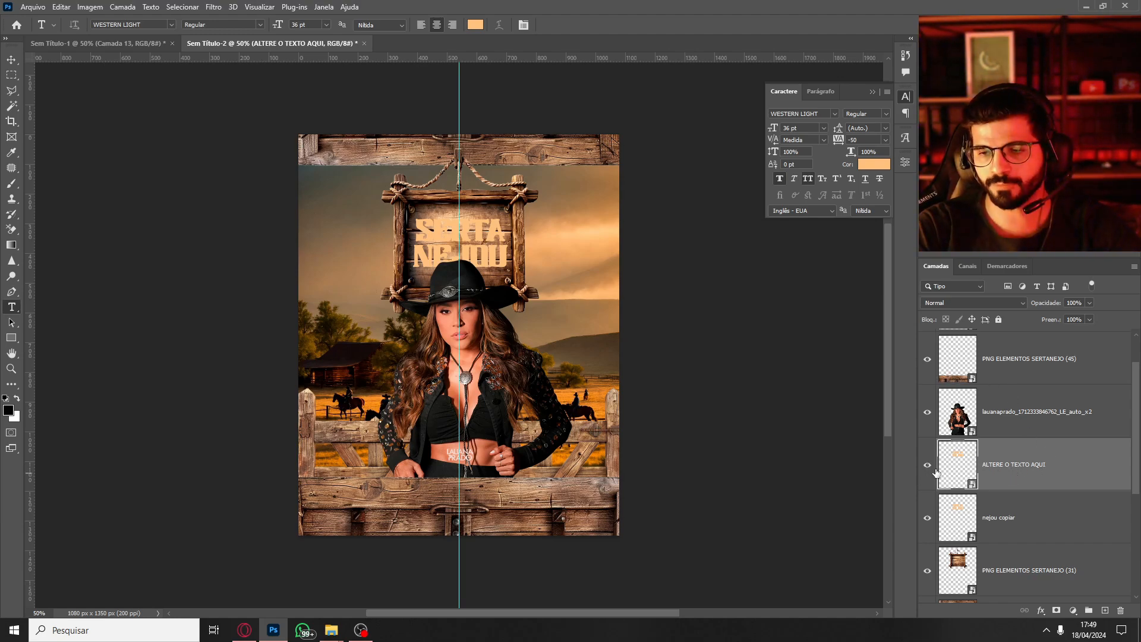
Put the nejou copiar layer into a new group named "FUNDO".
click(998, 523)
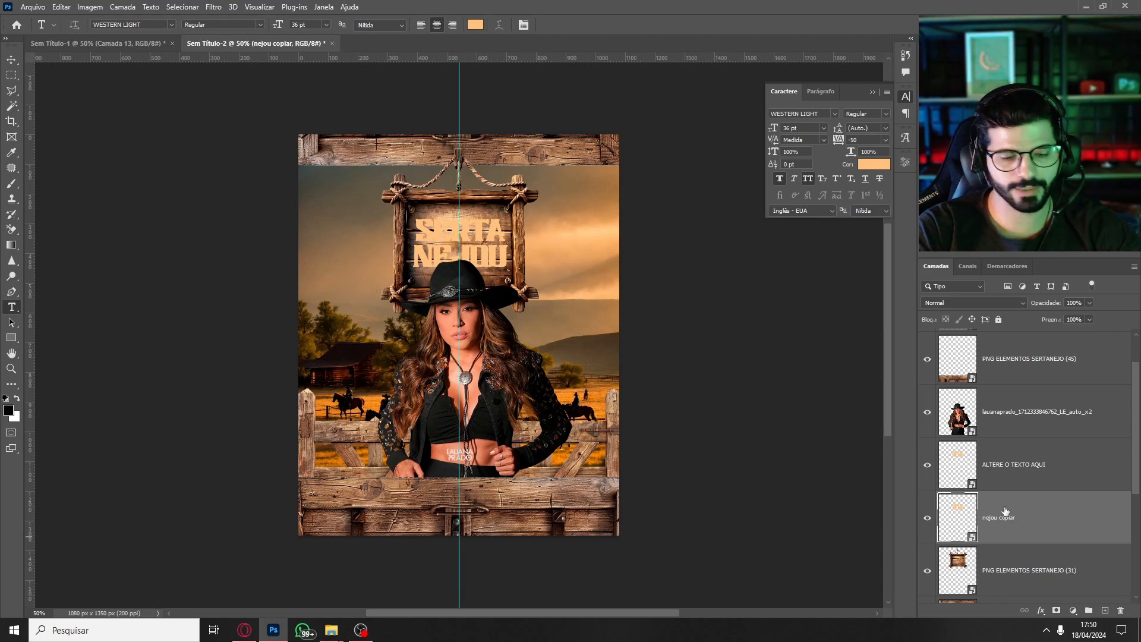
key(ctrl+g)
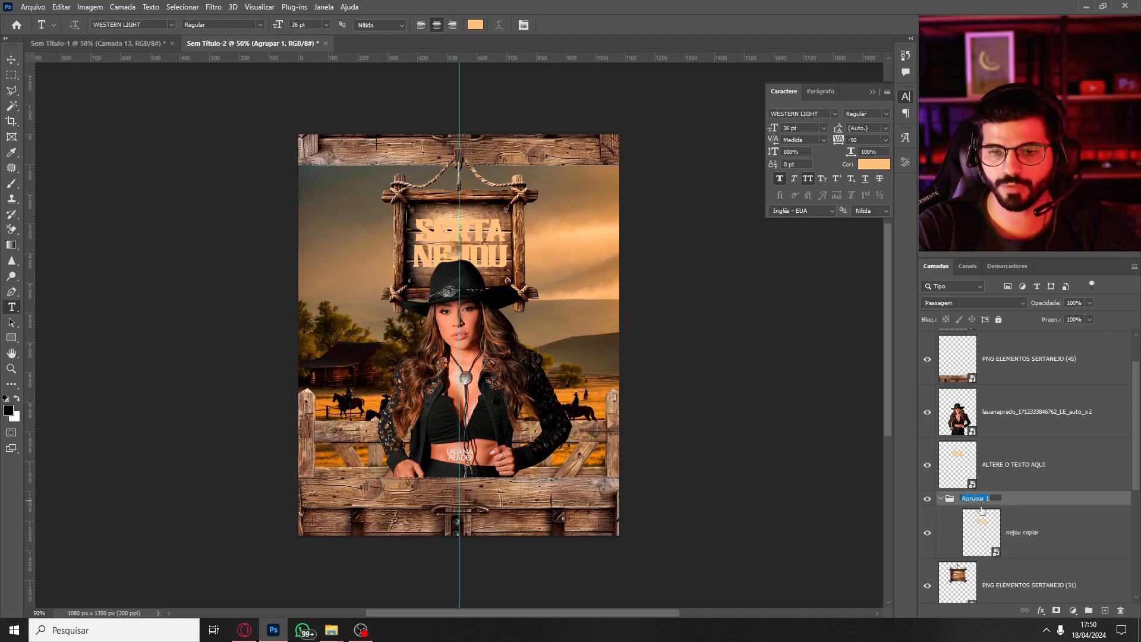
text(FUNDO)
key(Return)
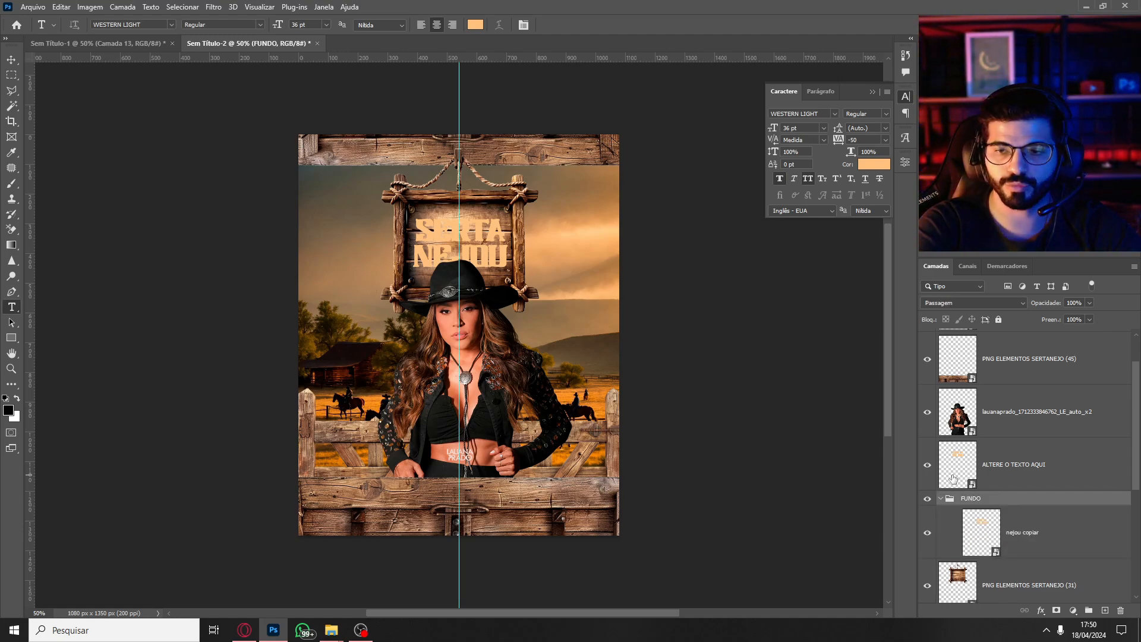
Duplicate the nejou copiar layer eight times inside the FUNDO group.
click(1085, 512)
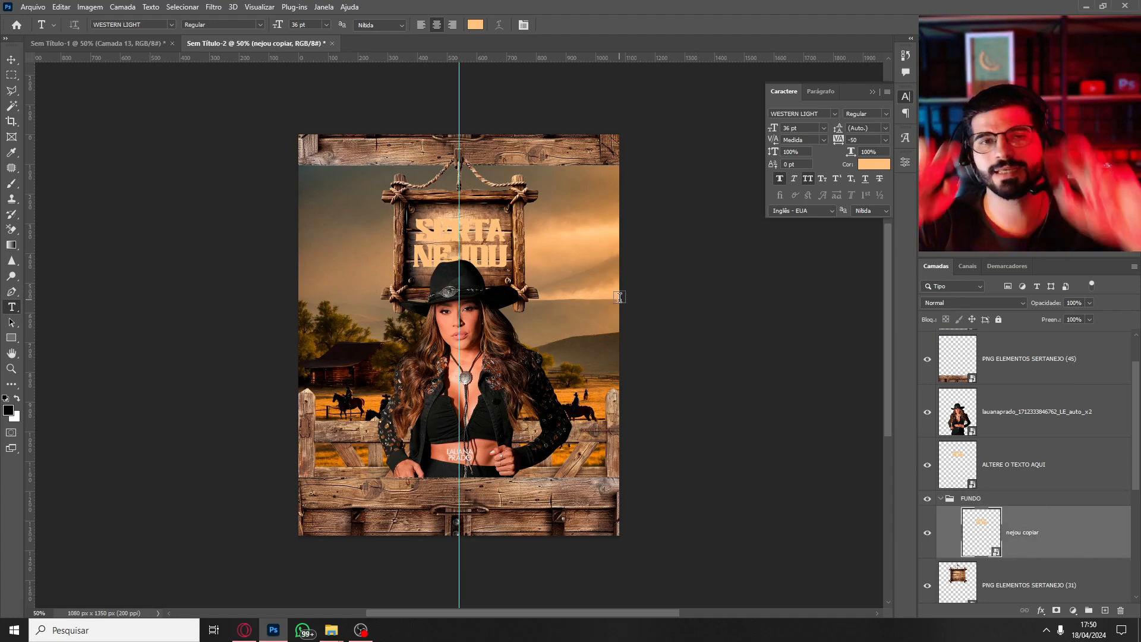
key(ctrl+plus)
key(ctrl+plus)
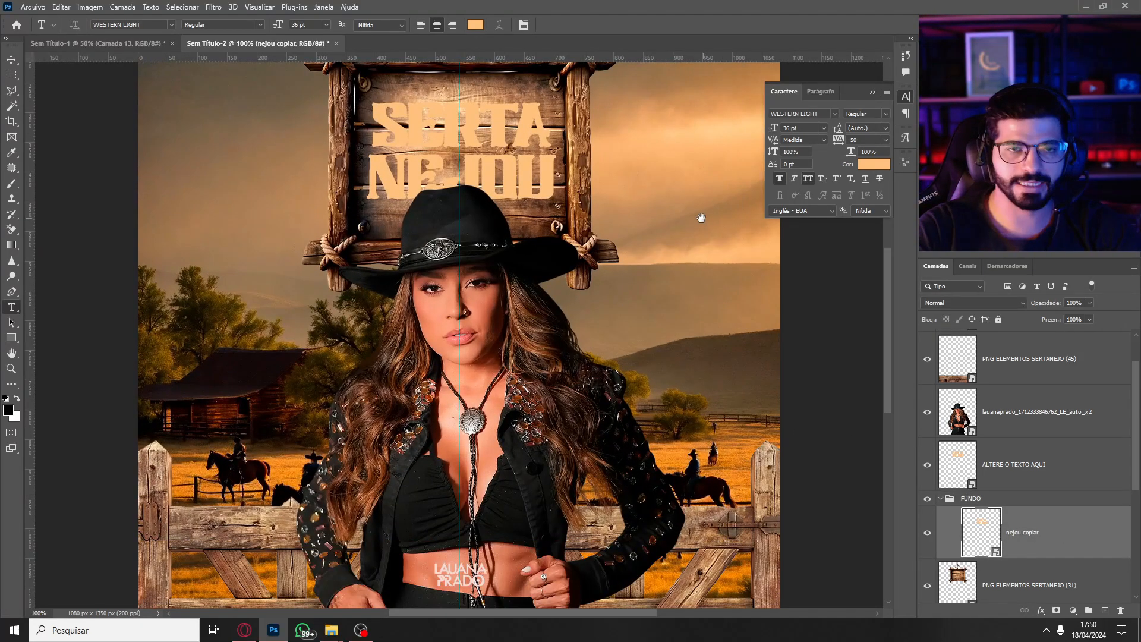
drag(547, 229, 537, 292)
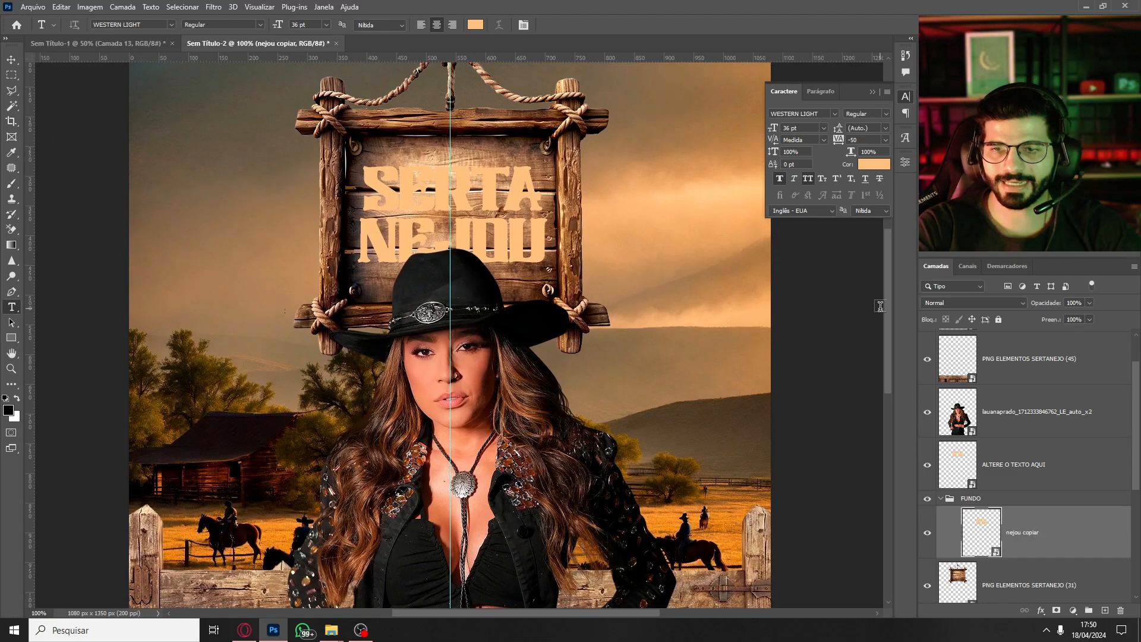
scroll(886, 313, down, 1)
scroll(885, 293, up, 2)
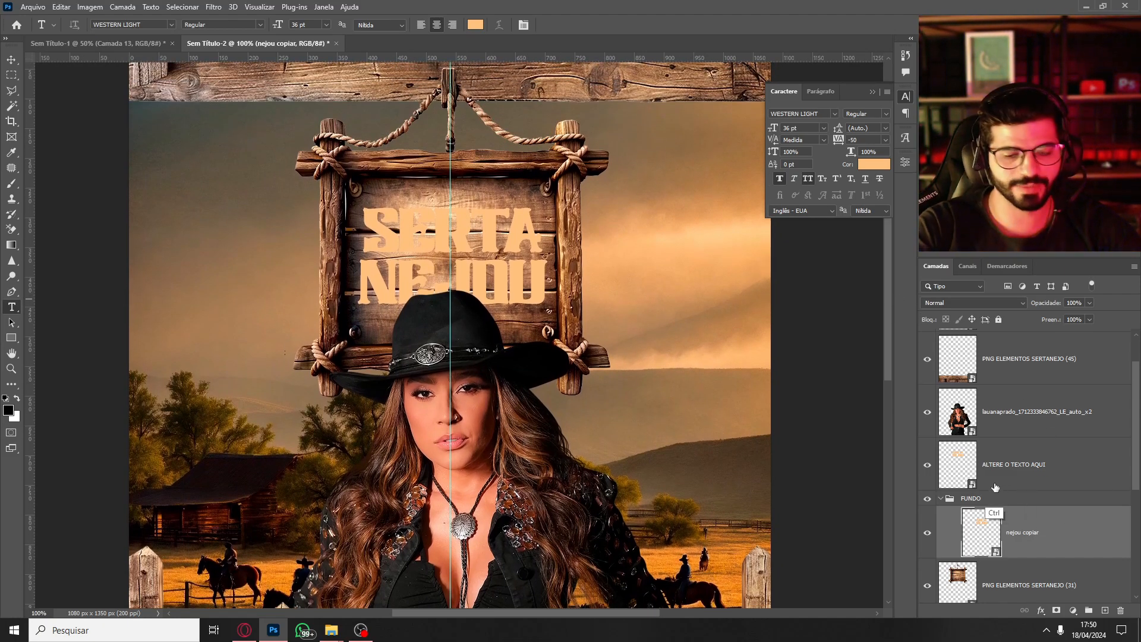
key(ctrl+j)
key(ctrl+j)
key(ctrl+j)
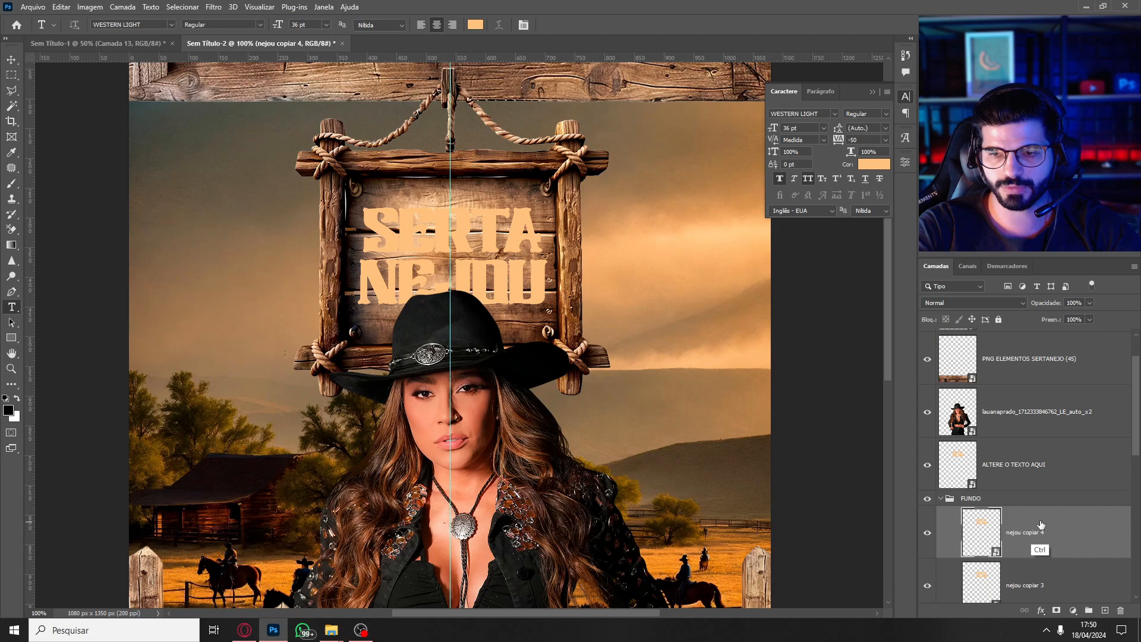
key(ctrl+j)
key(ctrl+j)
key(ctrl+j)
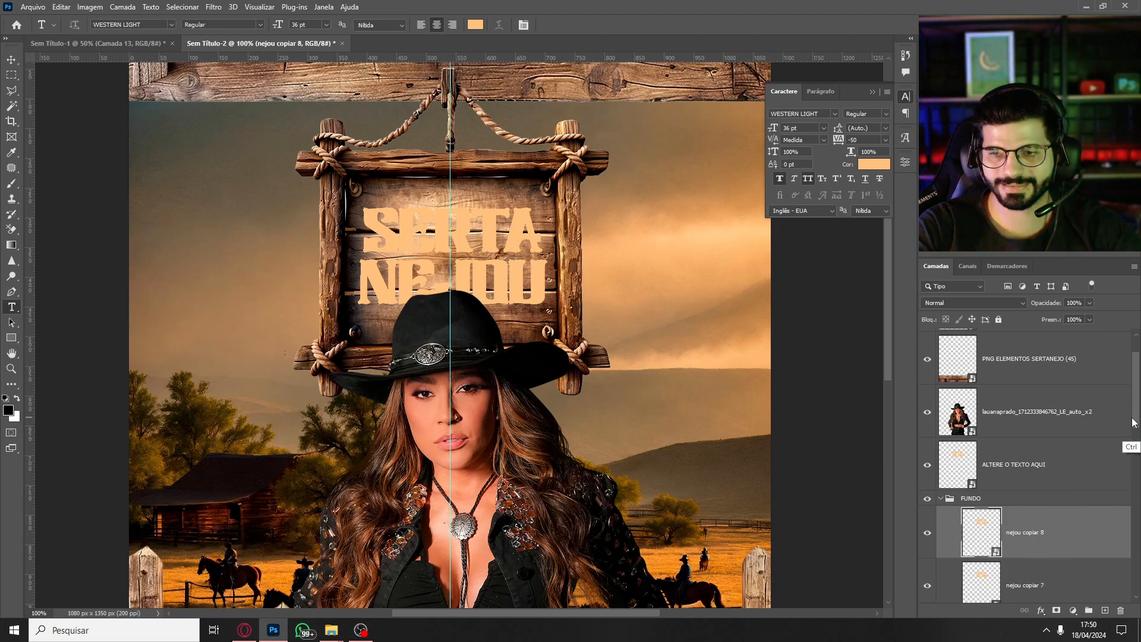
key(ctrl+j)
mouse_move(1132, 423)
mouse_down()
mouse_move(1131, 527)
mouse_move(1130, 435)
mouse_up()
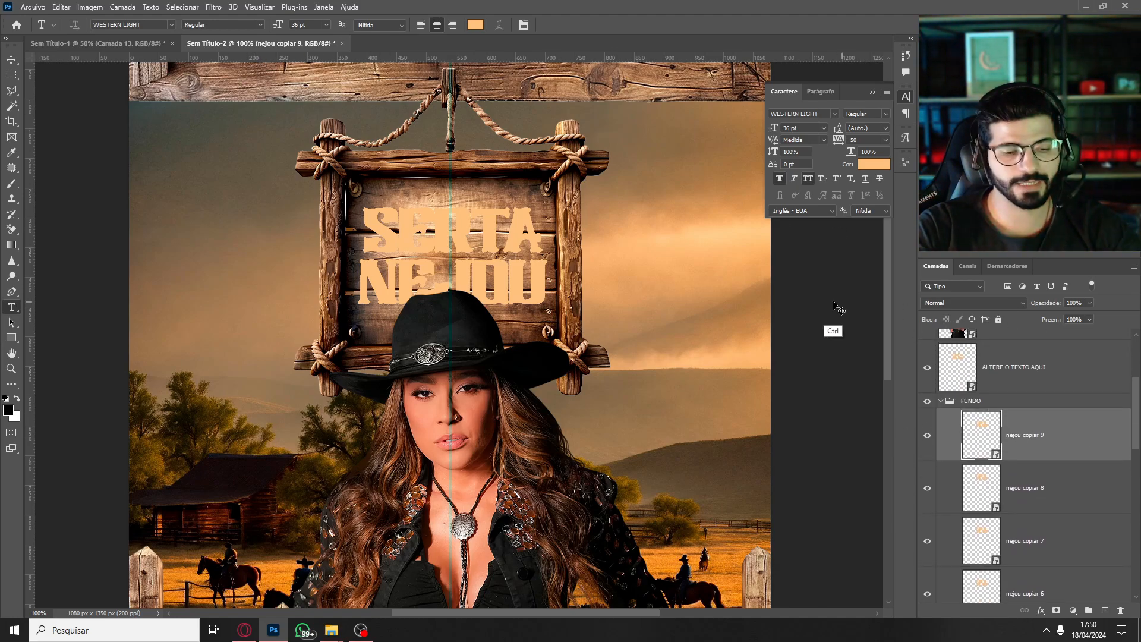
Scale the nejou copiar 9 layer to 99% and the nejou copiar 8 layer to 98%.
key(ctrl+t)
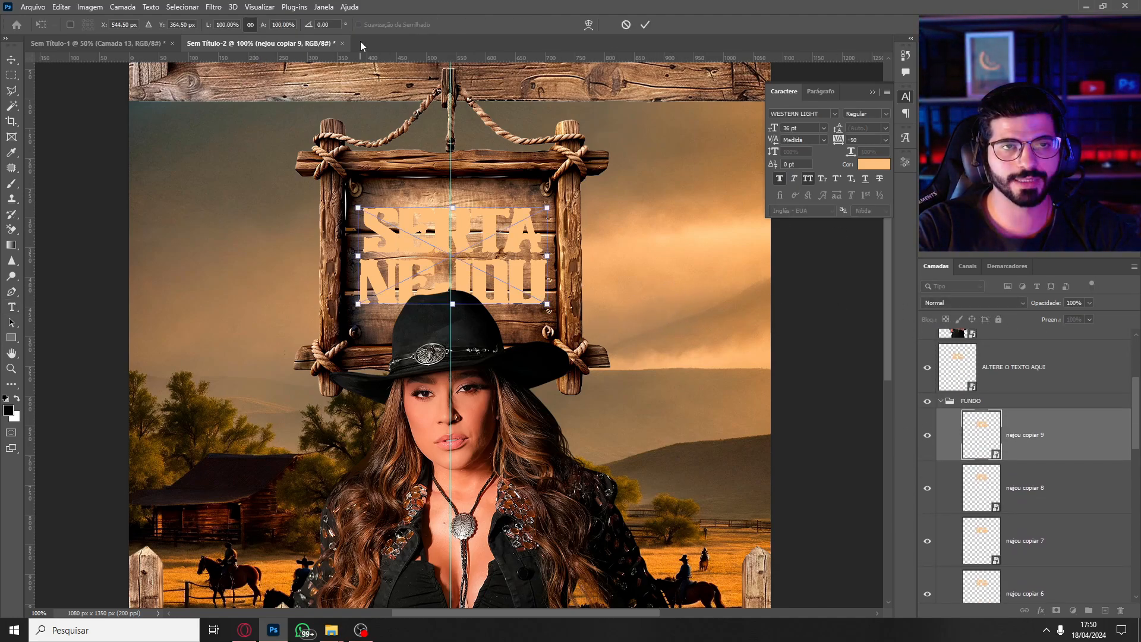
double_click(288, 21)
text(9)
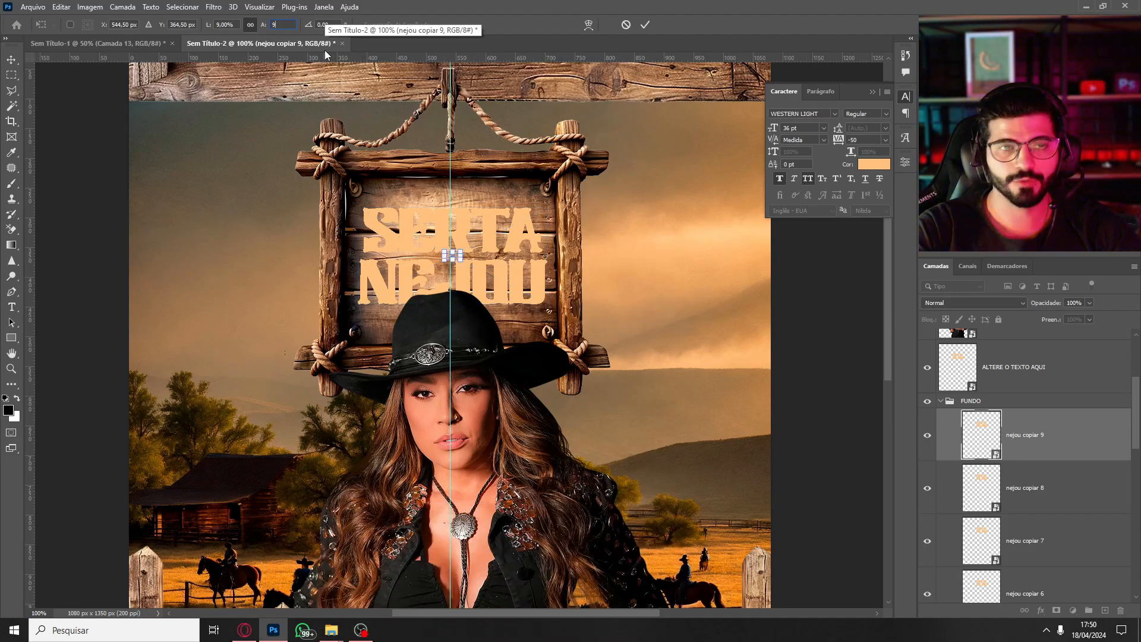
text(9)
click(1041, 494)
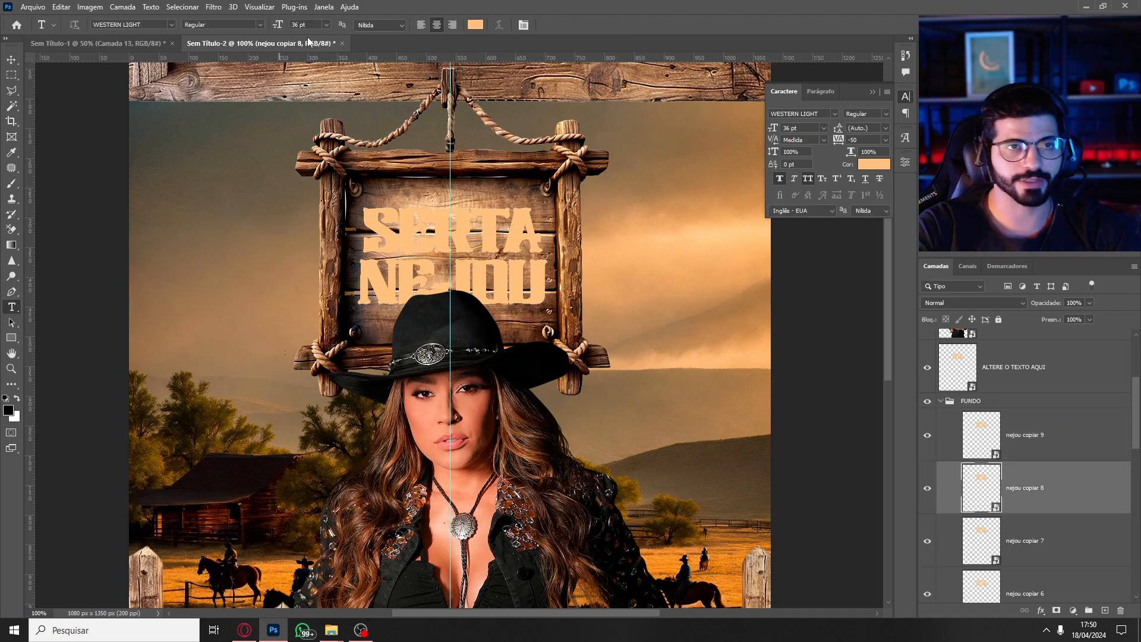
key(ctrl+t)
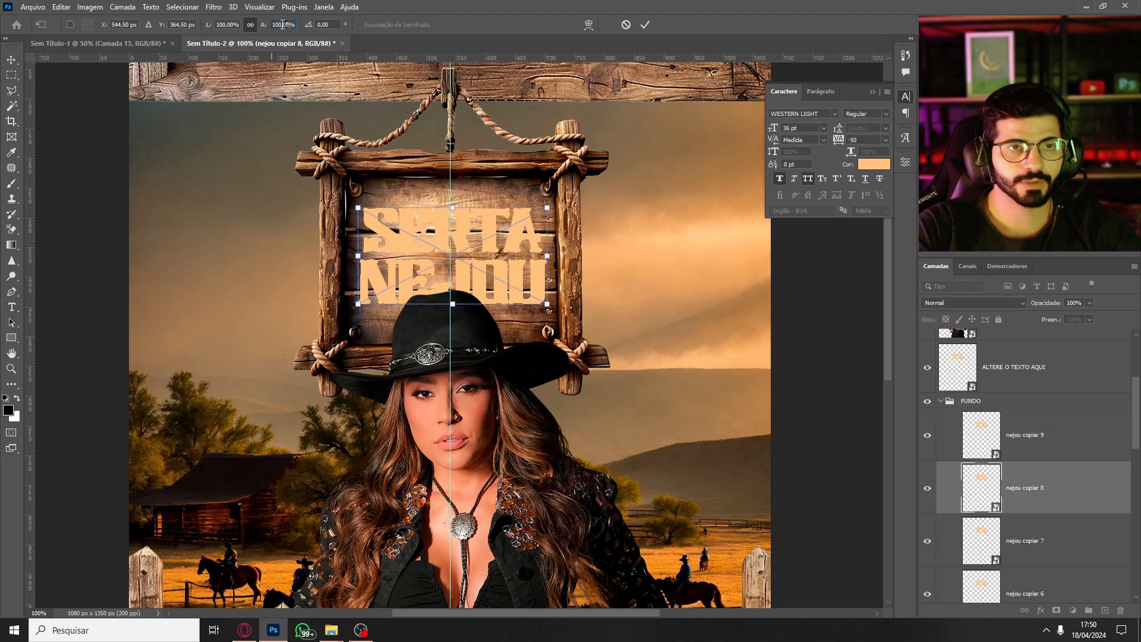
text(98)
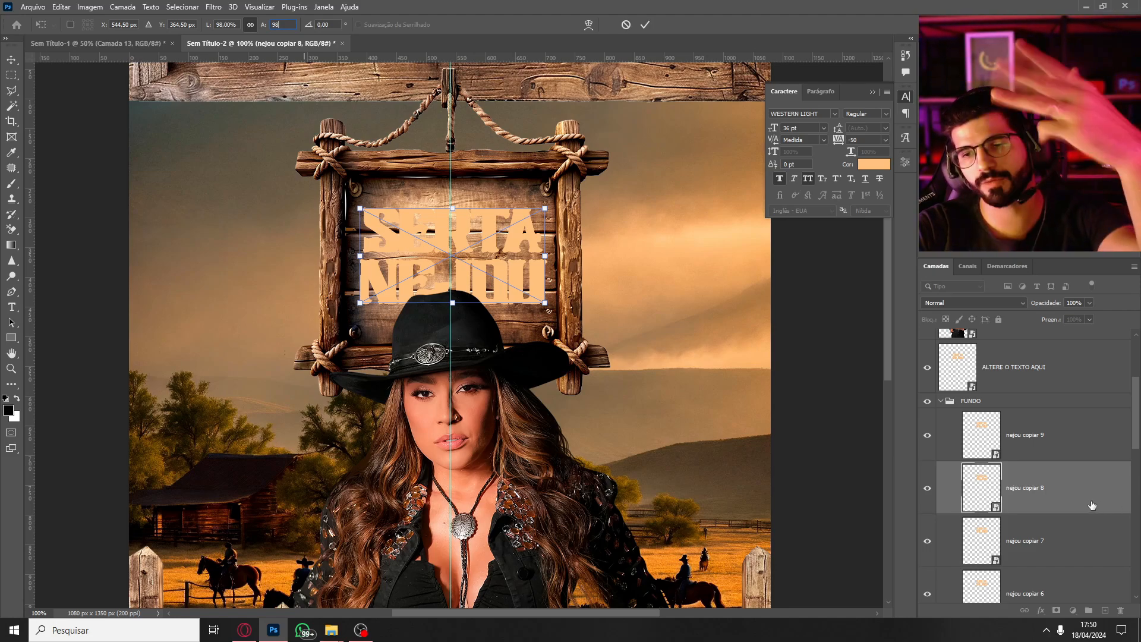
key(Return)
key(Return)
Scale the nejou copiar 7 layer to 97% and keep shrinking the next copies in the stack, down to 95%.
click(1057, 540)
key(ctrl+t)
text(97)
drag(273, 25, 303, 37)
key(Return)
key(Return)
scroll(1047, 545, down, 3)
click(1049, 436)
key(Return)
key(Return)
click(1049, 487)
key(ctrl+t)
text(95)
key(Return)
key(Return)
Shrink the remaining lower copies in the FUNDO group, ending with 92% and then 91% for the lowest one.
click(1049, 540)
text(92)
key(Return)
key(Return)
click(1049, 561)
key(ctrl+t)
text(91)
key(Return)
key(Return)
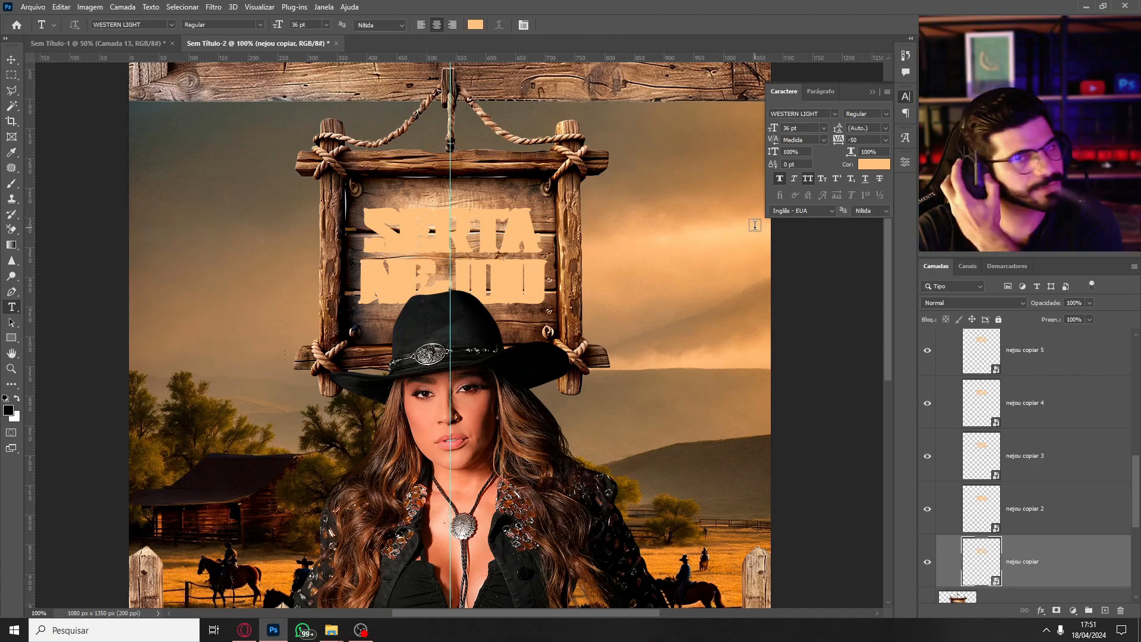
key(ctrl+minus)
key(ctrl+minus)
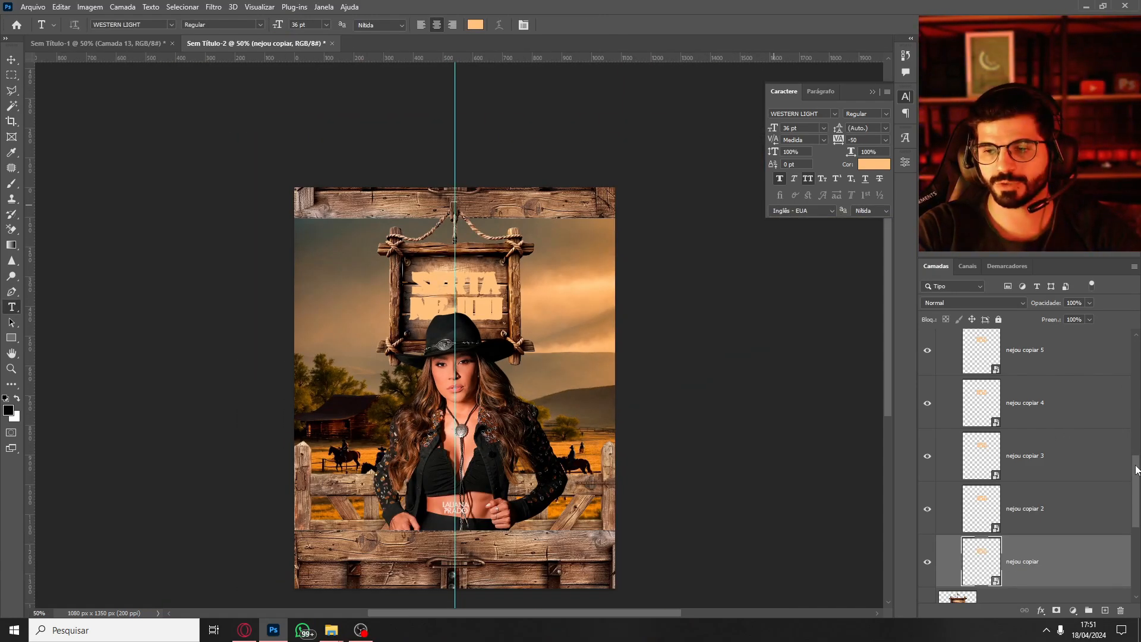
Enable the Bevel & Emboss effect on the ALTERE O TEXTO AQUI title layer and show its settings.
drag(1136, 470, 1121, 415)
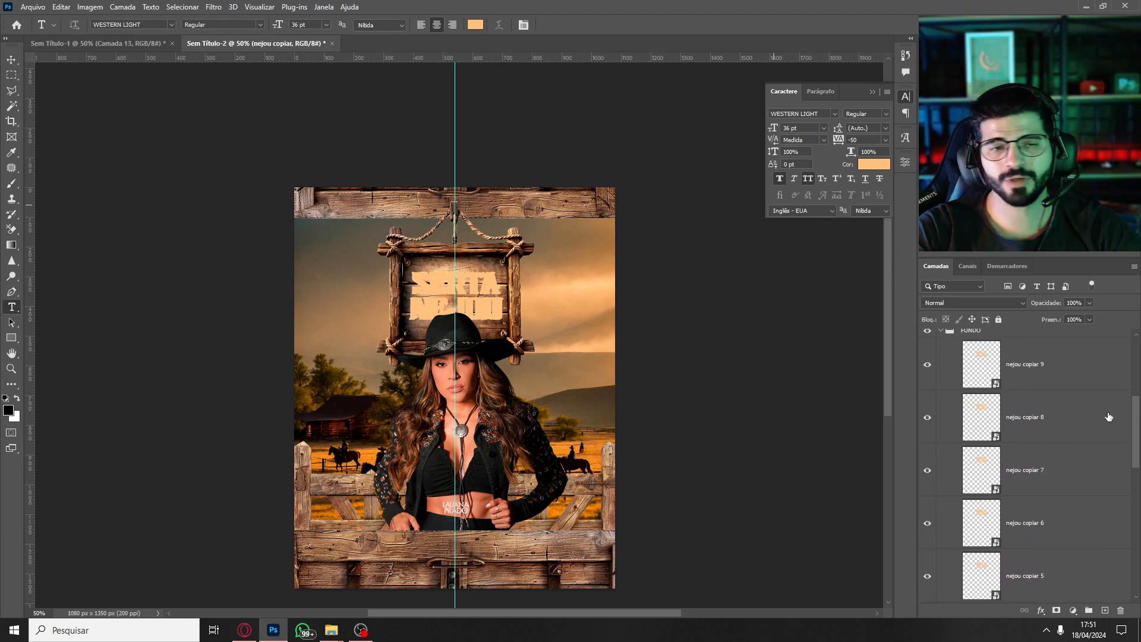
key(ctrl+plus)
key(ctrl+plus)
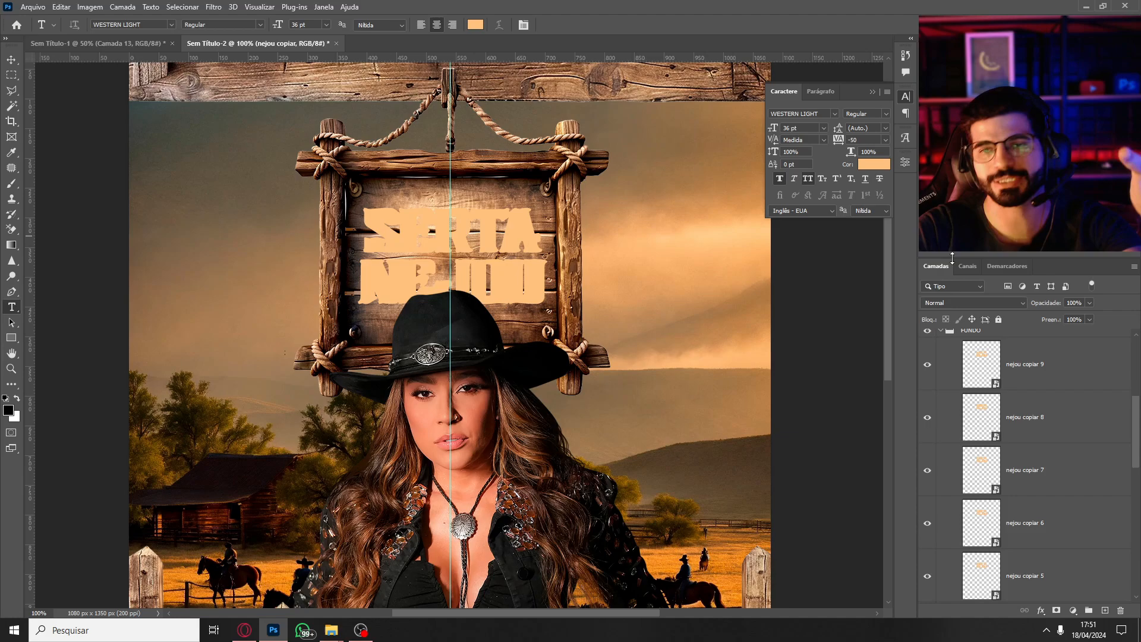
click(1040, 374)
scroll(1010, 410, up, 2)
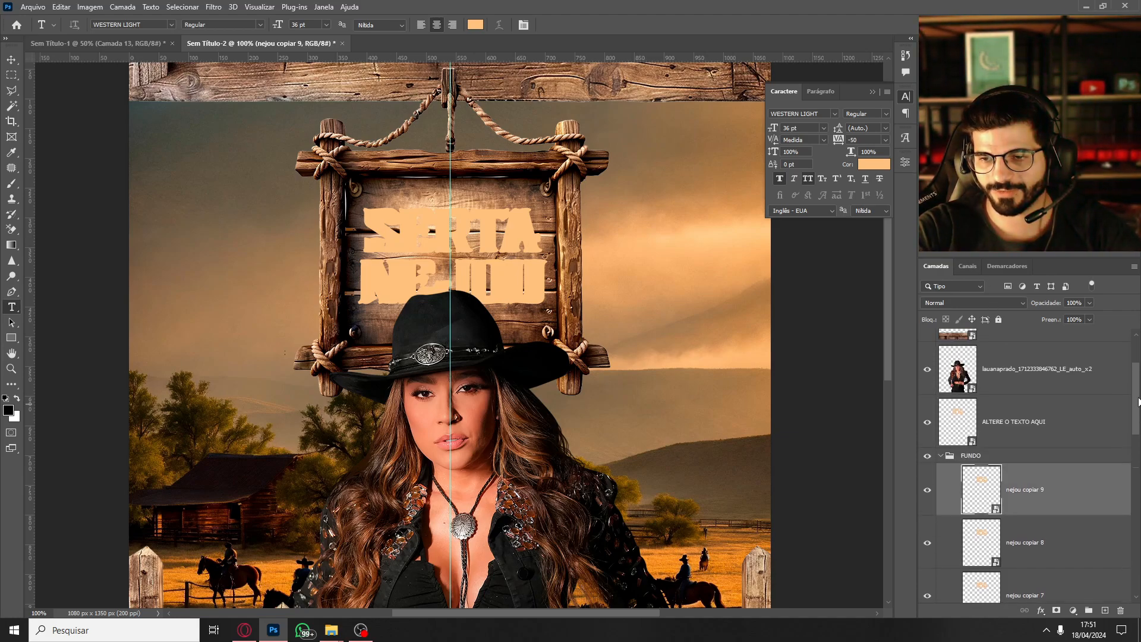
click(992, 434)
click(925, 423)
click(926, 423)
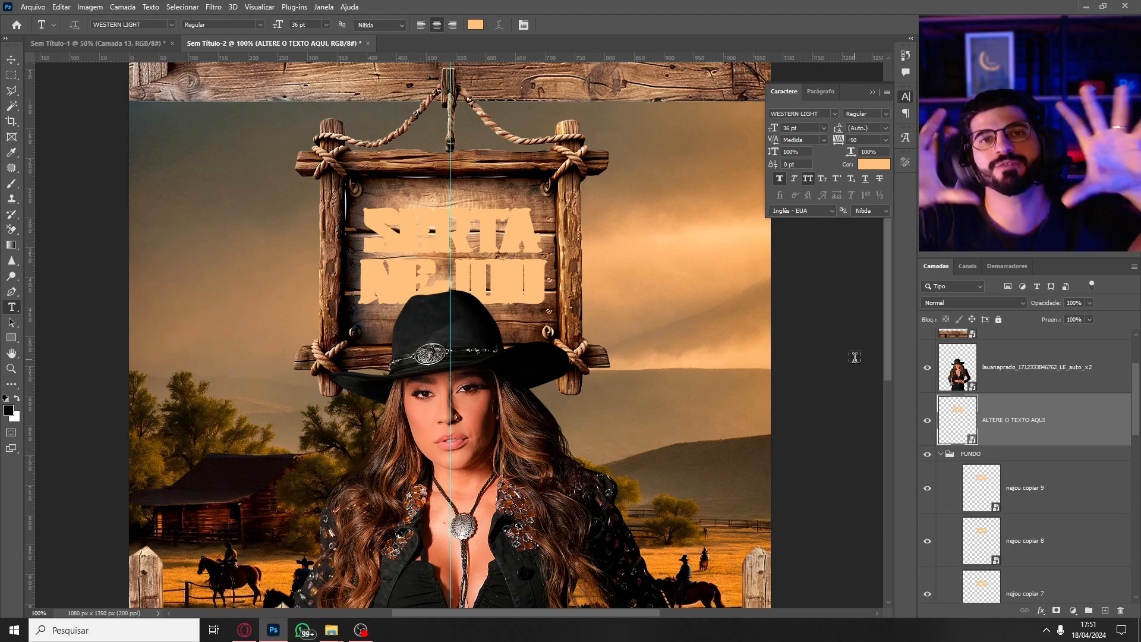
click(1040, 610)
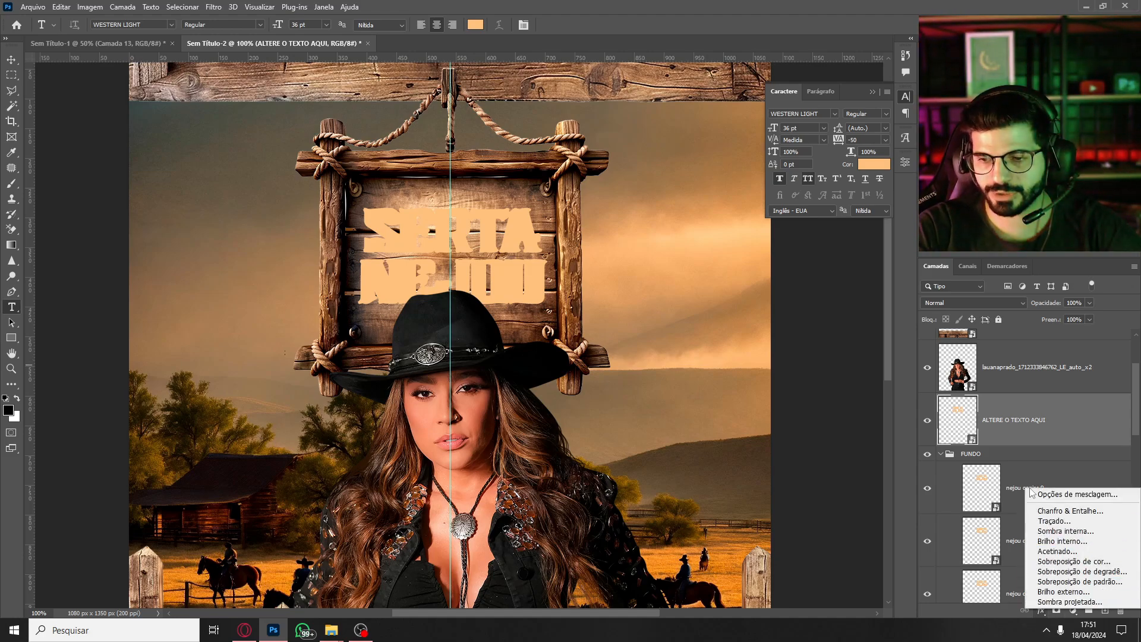
click(1066, 494)
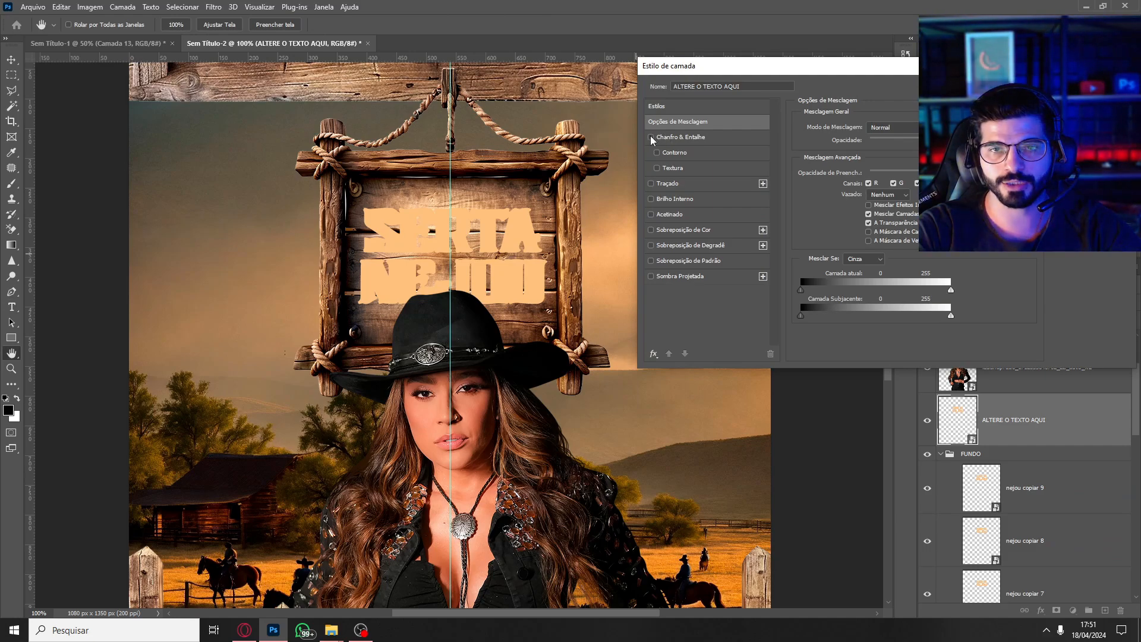
click(650, 138)
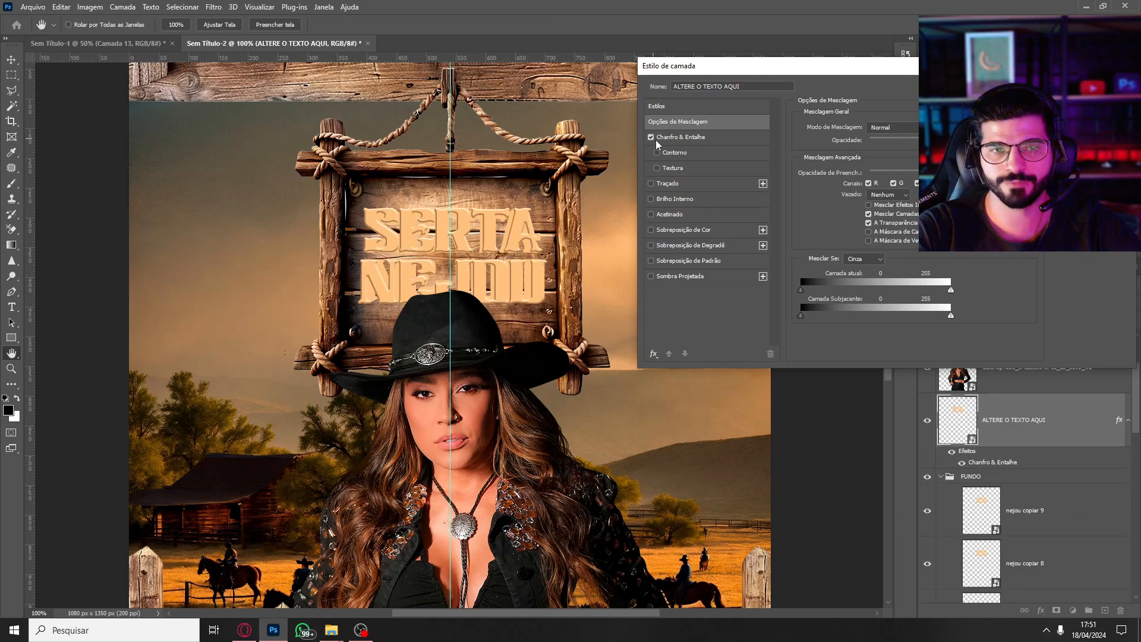
click(700, 139)
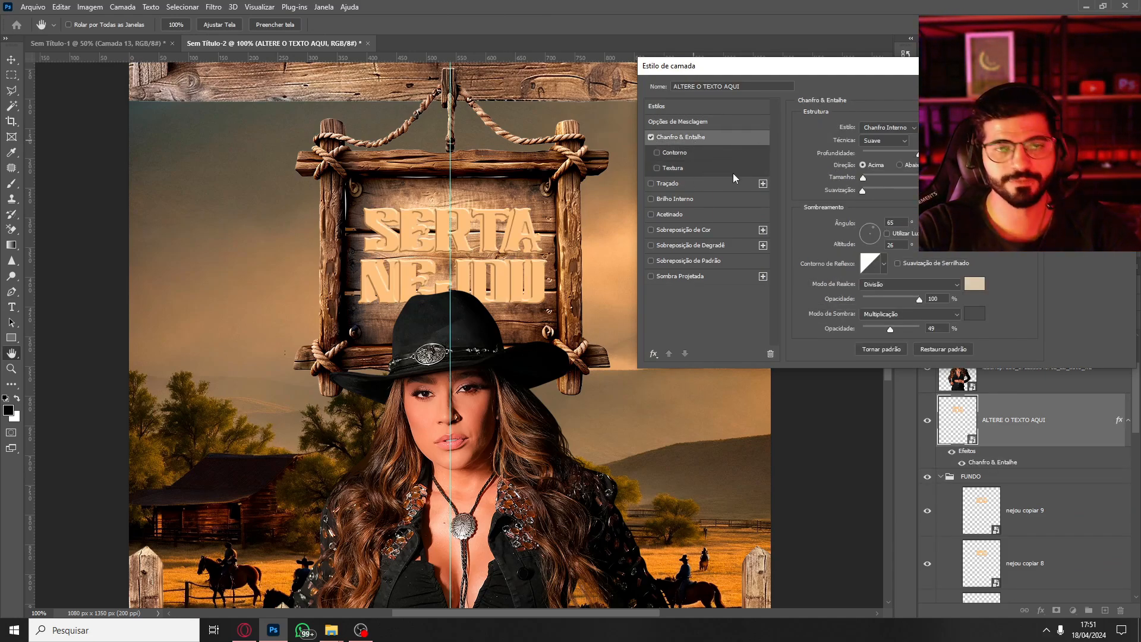
Keep the bevel style as Inner Bevel, lower its depth to near the minimum and fine-tune its size.
click(894, 128)
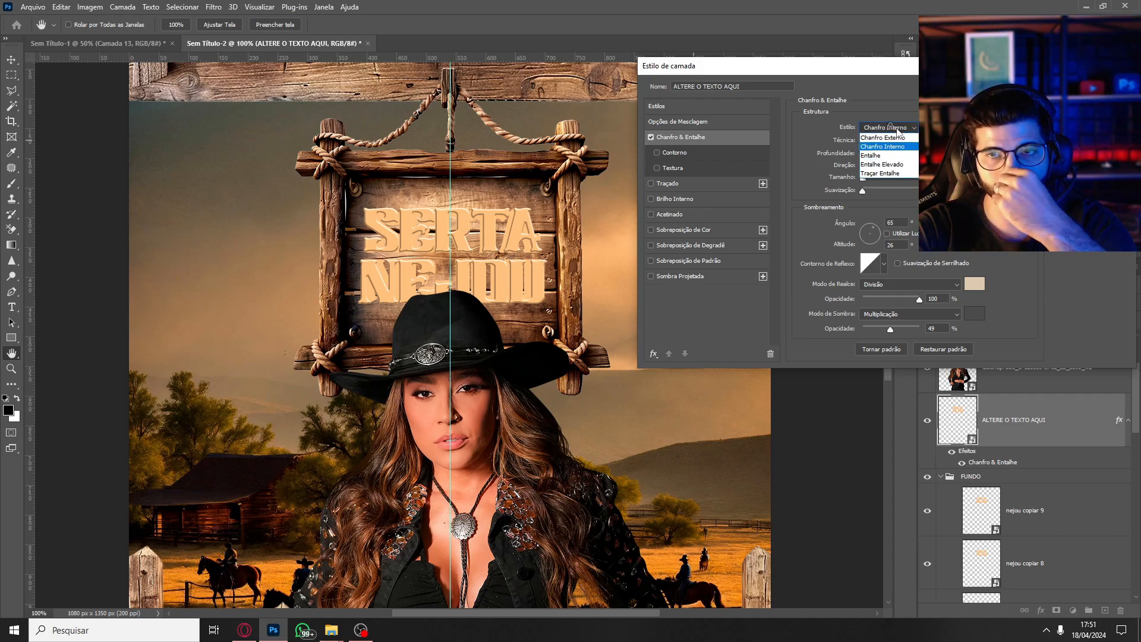
click(894, 128)
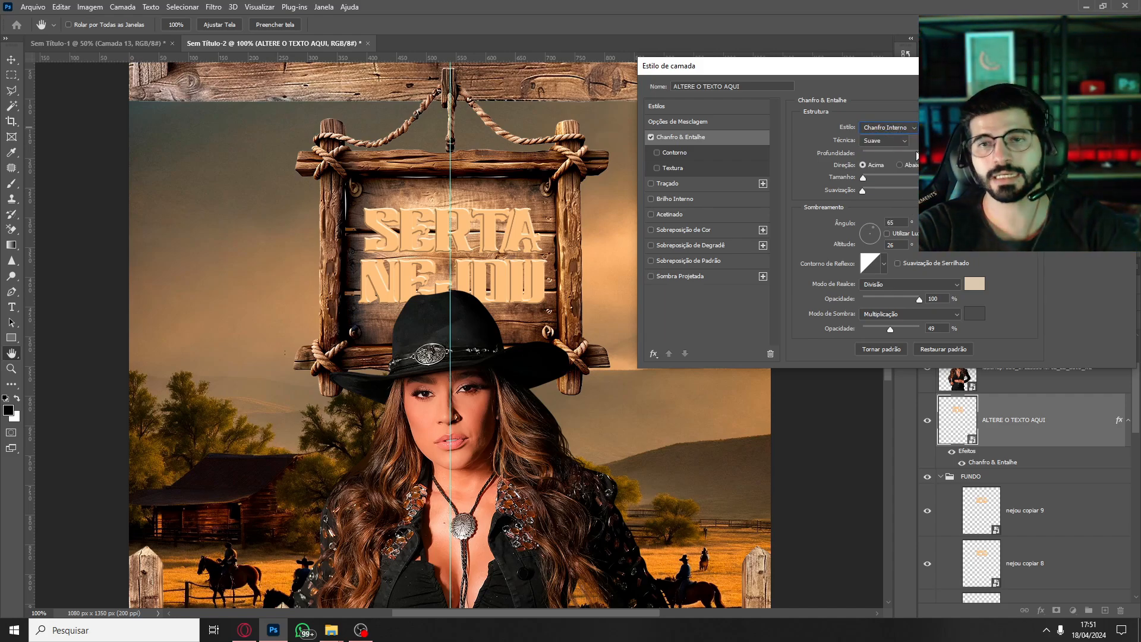
drag(918, 154, 869, 147)
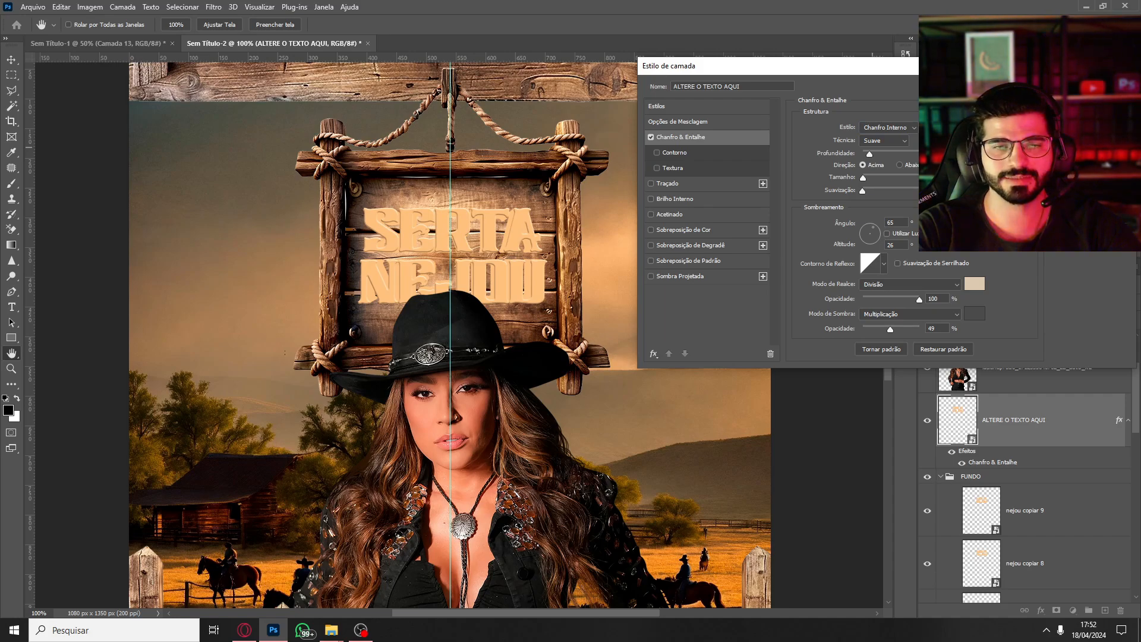
mouse_move(864, 177)
mouse_down()
mouse_move(915, 178)
mouse_move(862, 179)
mouse_up()
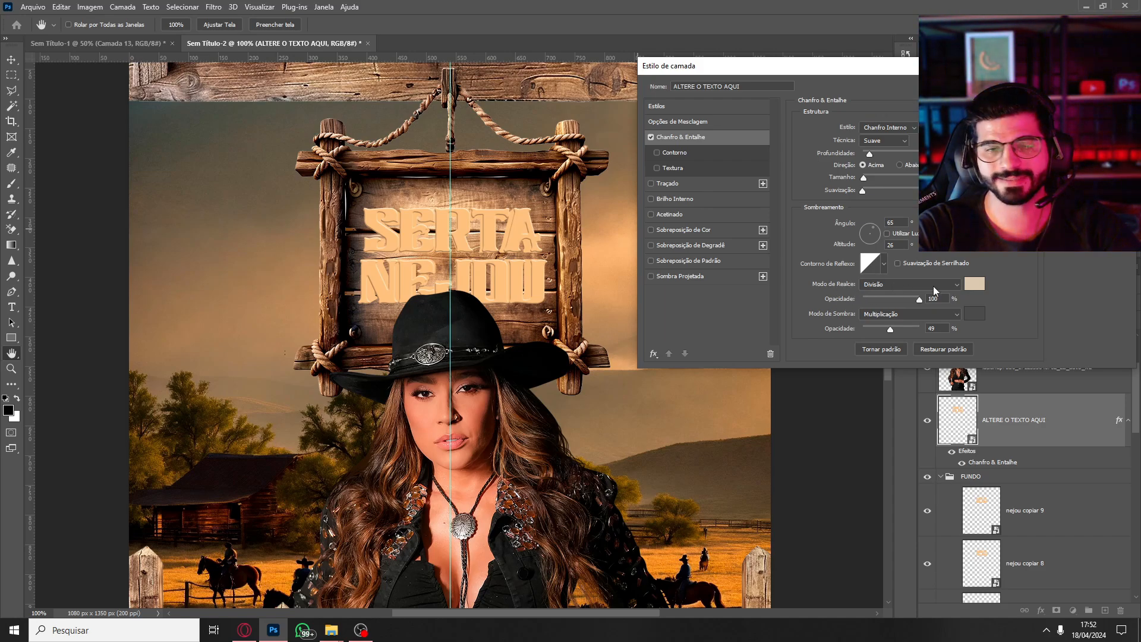
Set the bevel's highlight to an orange sampled from the sky and its shadow to a brown sampled from the sign, and apply the style.
click(974, 283)
click(594, 239)
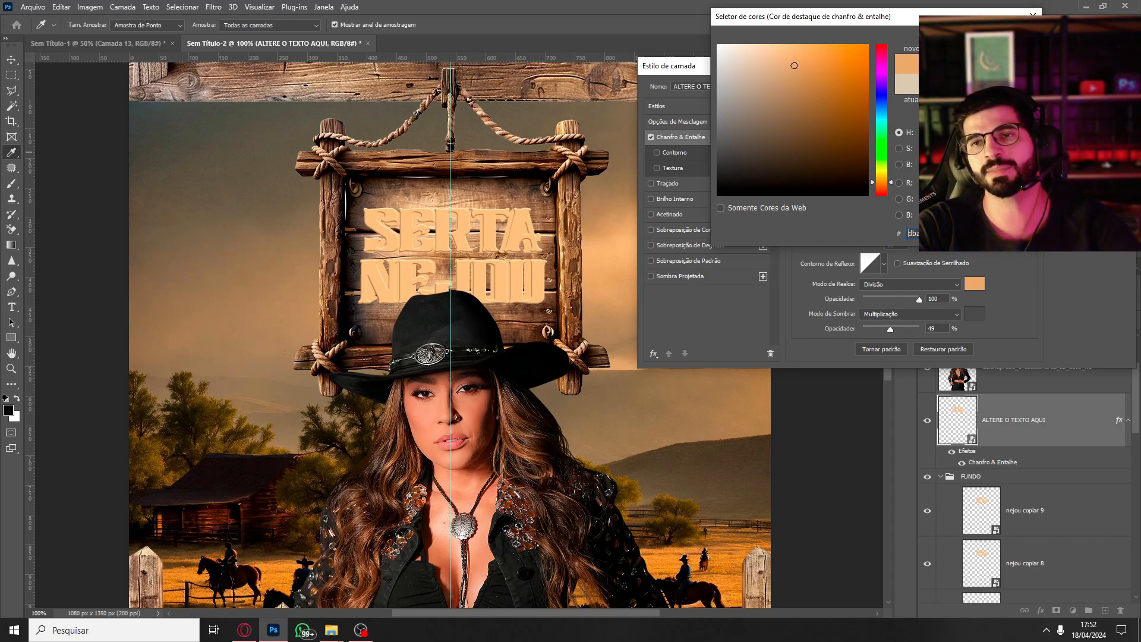
click(993, 49)
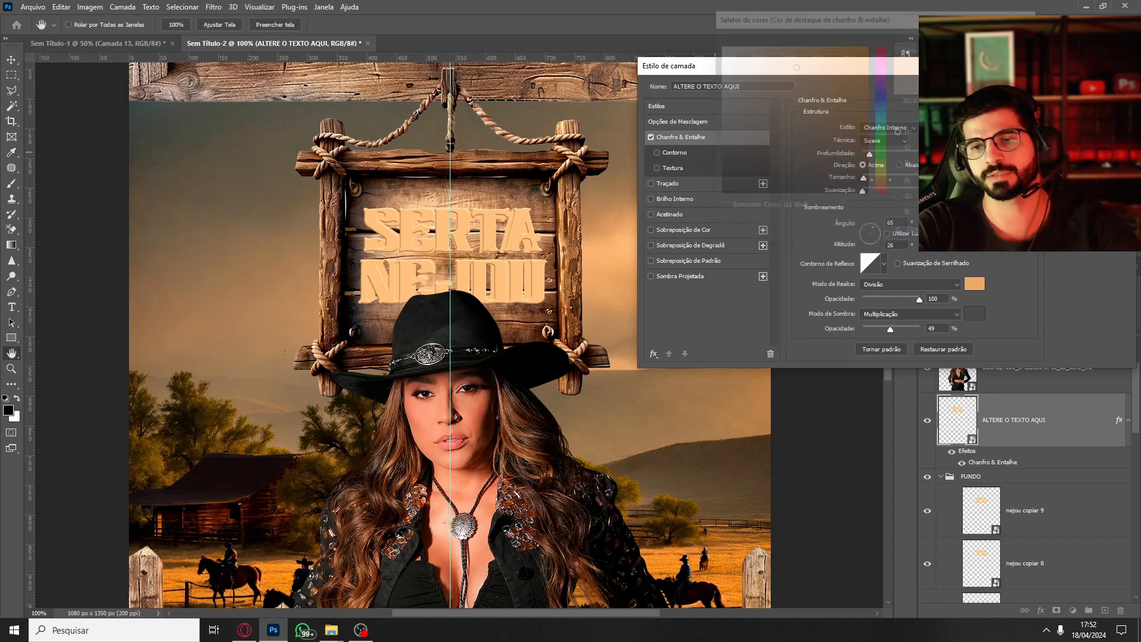
click(972, 315)
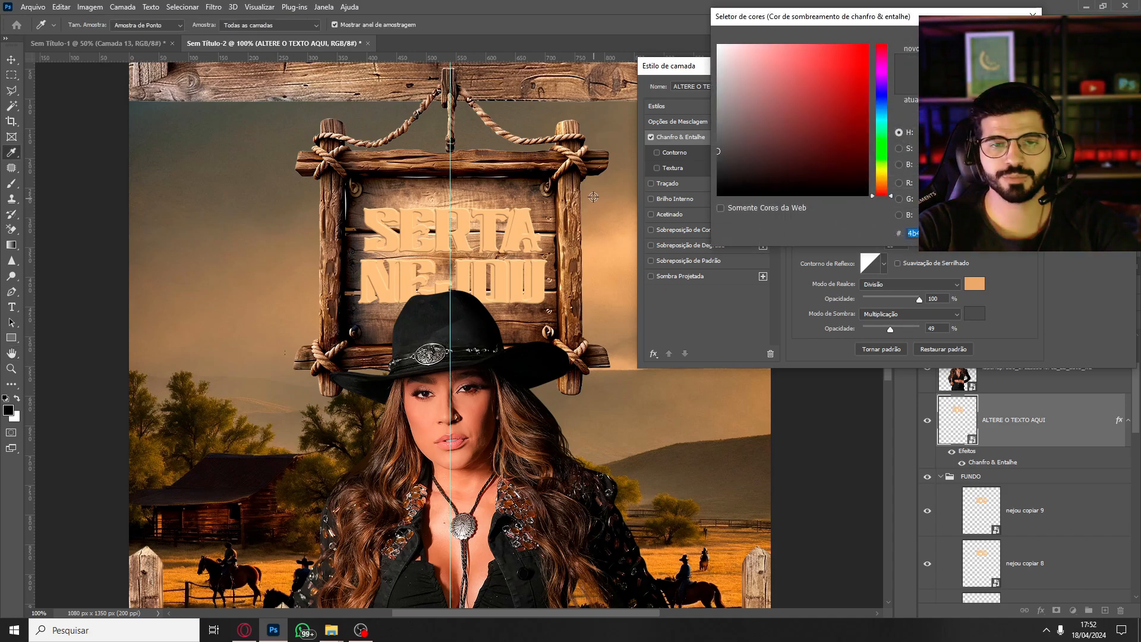
click(509, 191)
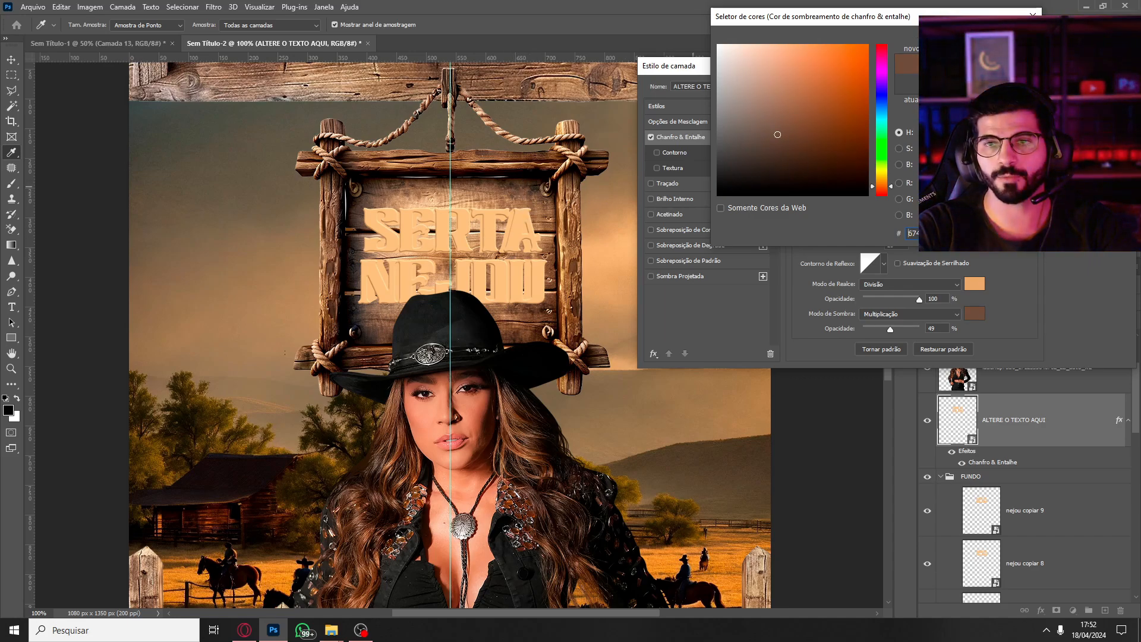
key(Return)
key(Return)
key(t)
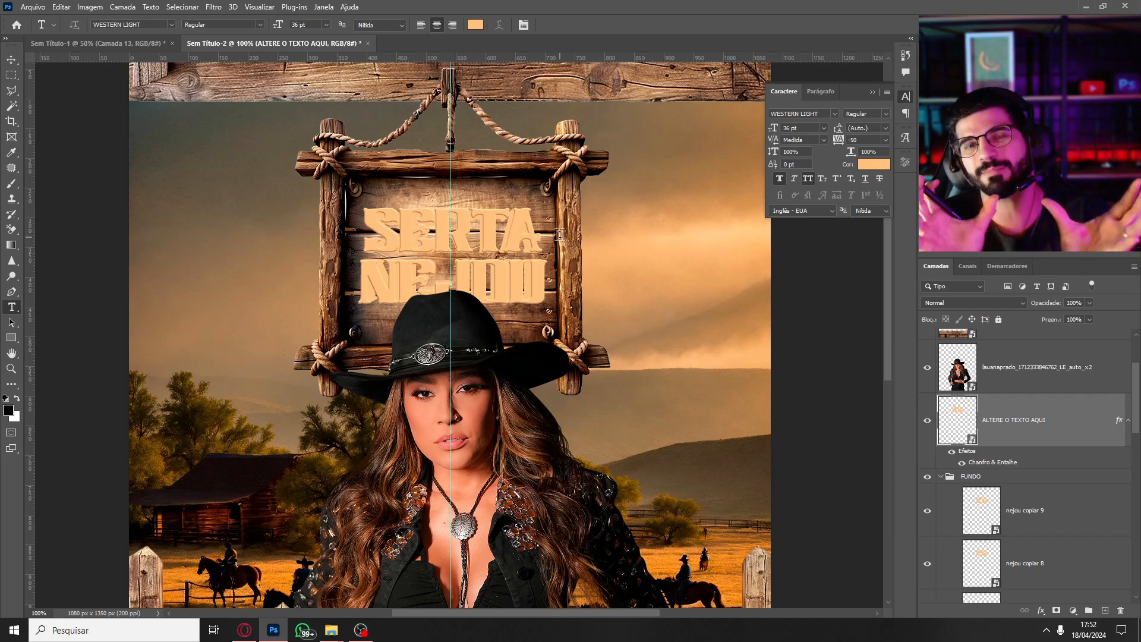
Open the layer style of nejou copiar 9 with Bevel & Emboss off and expand the PSDFLYERBR preset styles.
click(1026, 512)
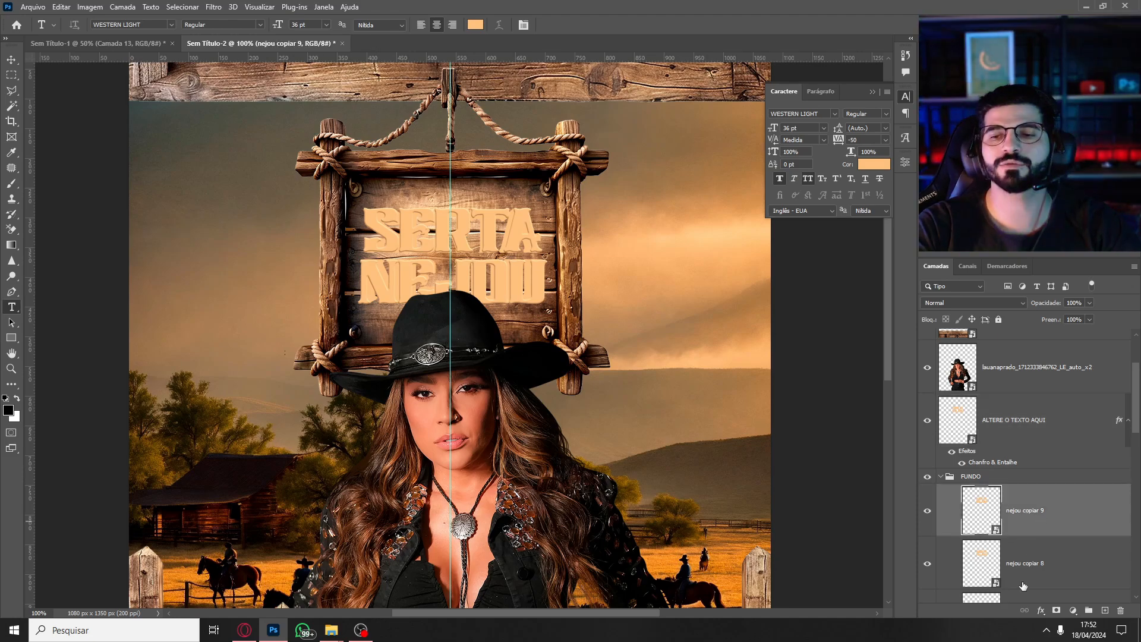
click(1041, 610)
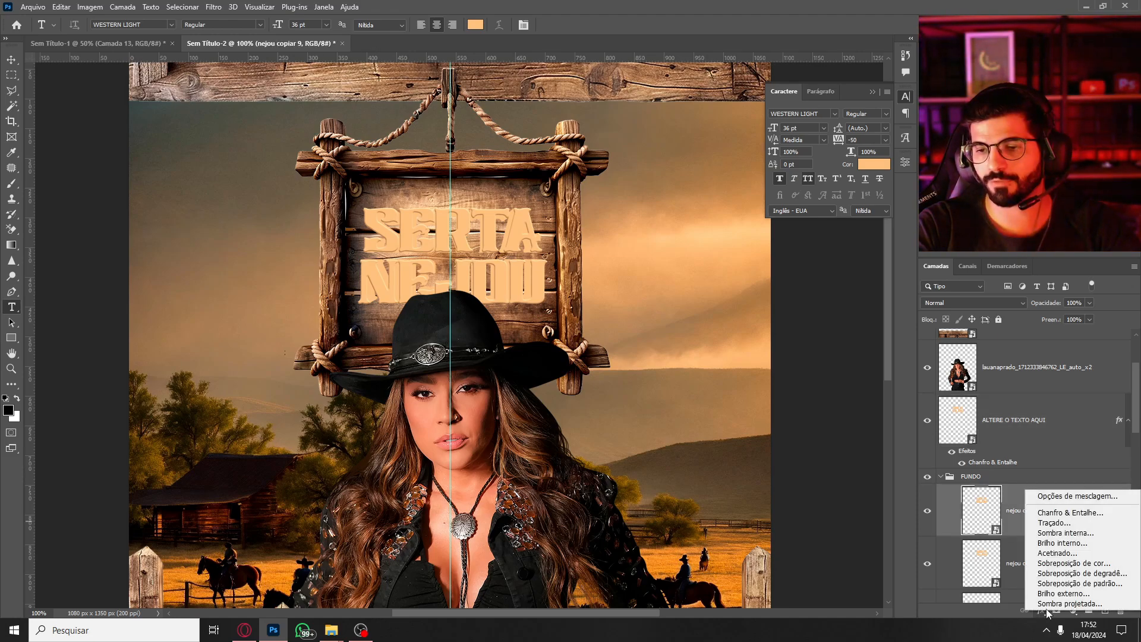
click(1078, 513)
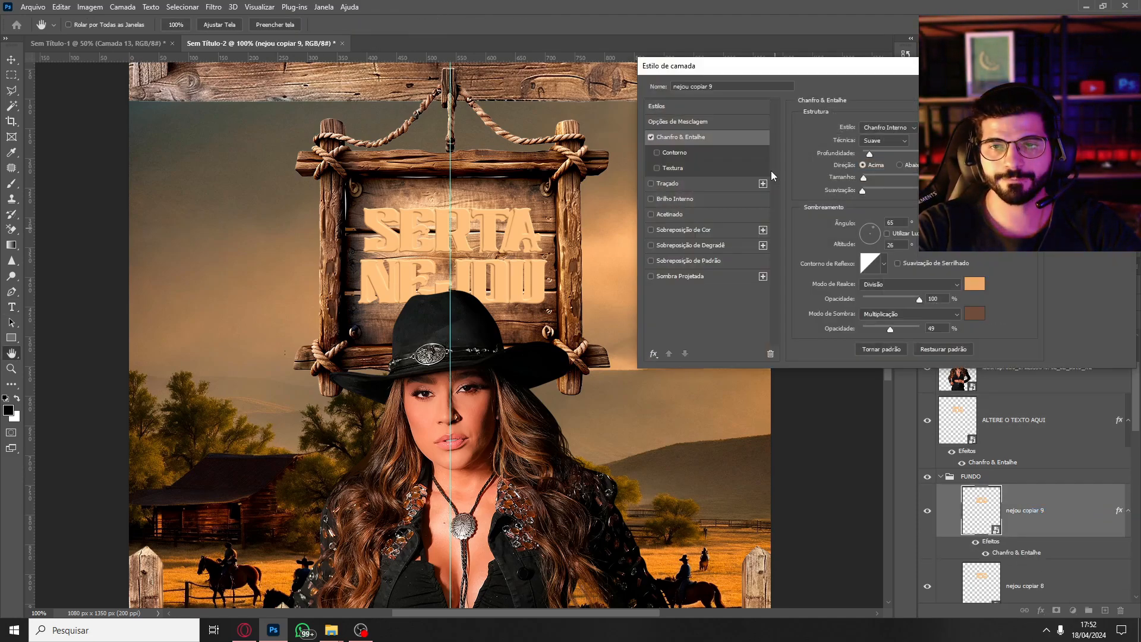
click(651, 136)
click(663, 111)
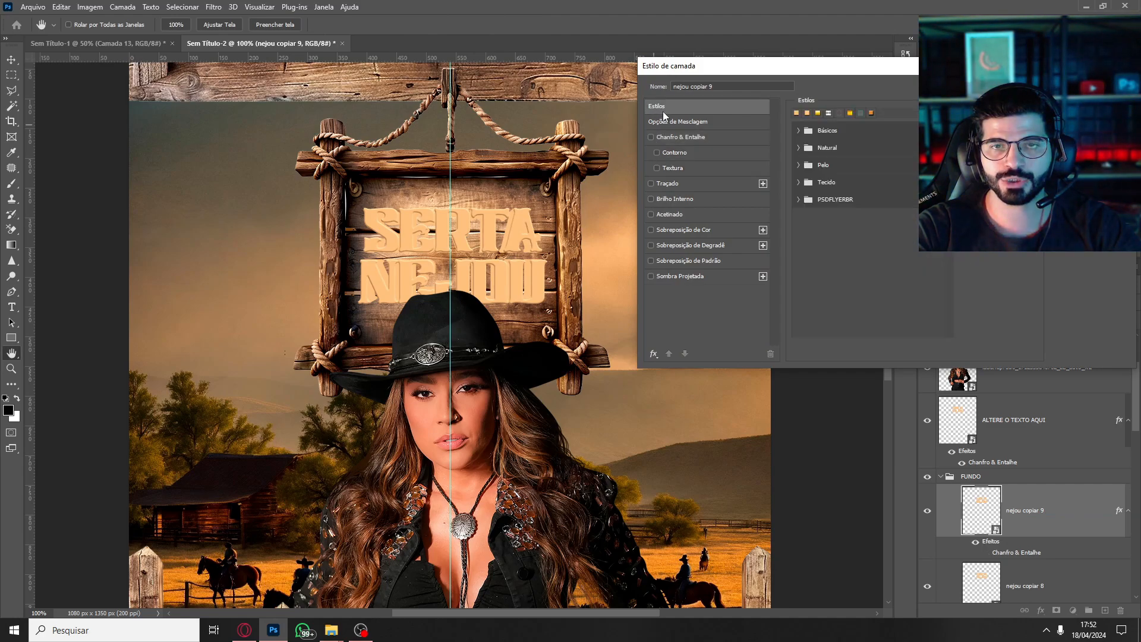
click(824, 204)
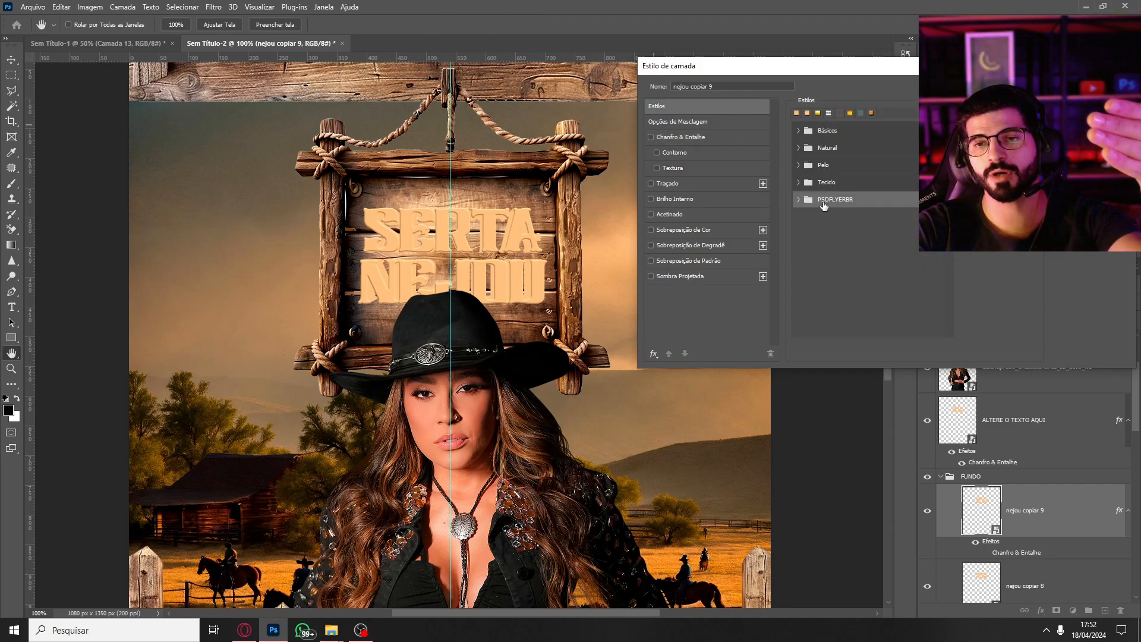
click(798, 199)
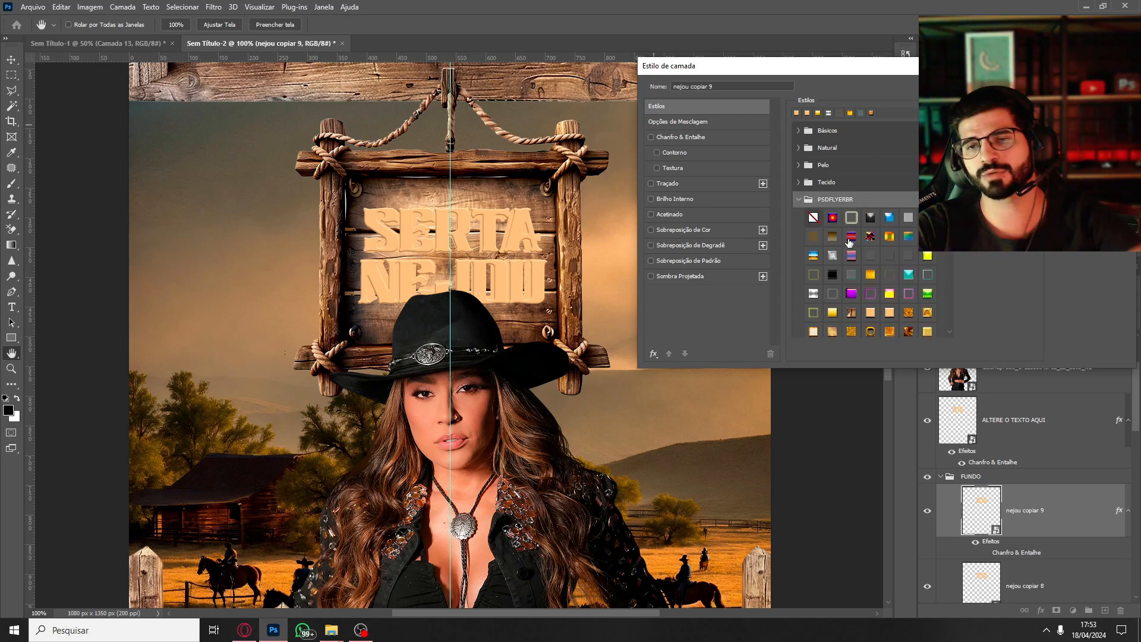
Try several glow, blue, yellow and gold PSDFLYERBR preset styles on the nejou copiar 9 layer.
click(867, 274)
click(889, 274)
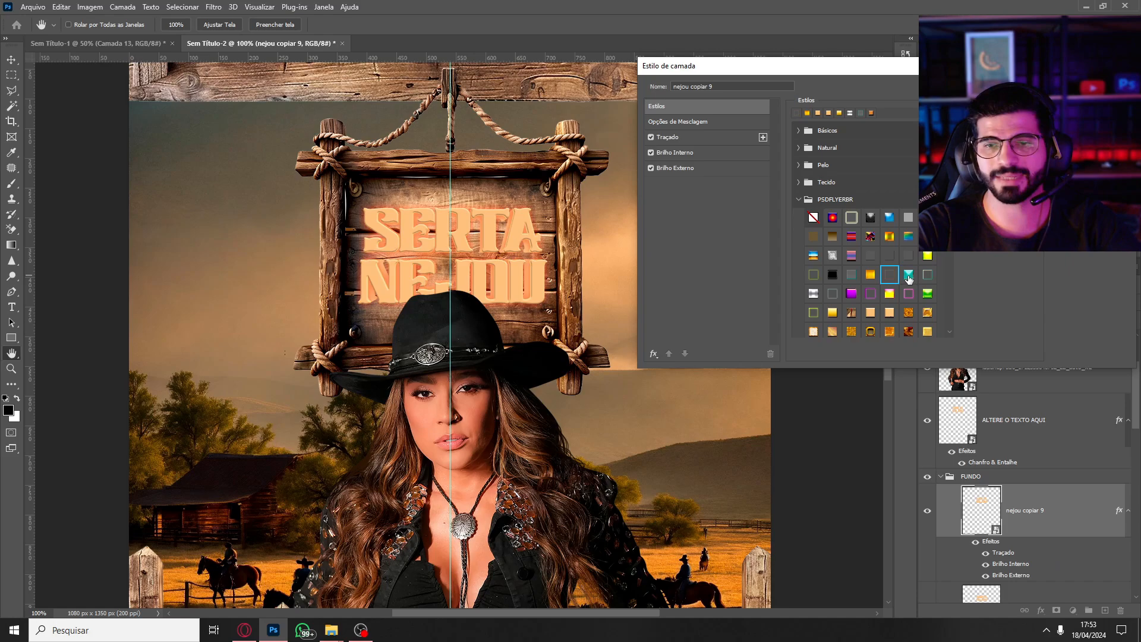
click(908, 277)
click(927, 275)
scroll(909, 255, down, 5)
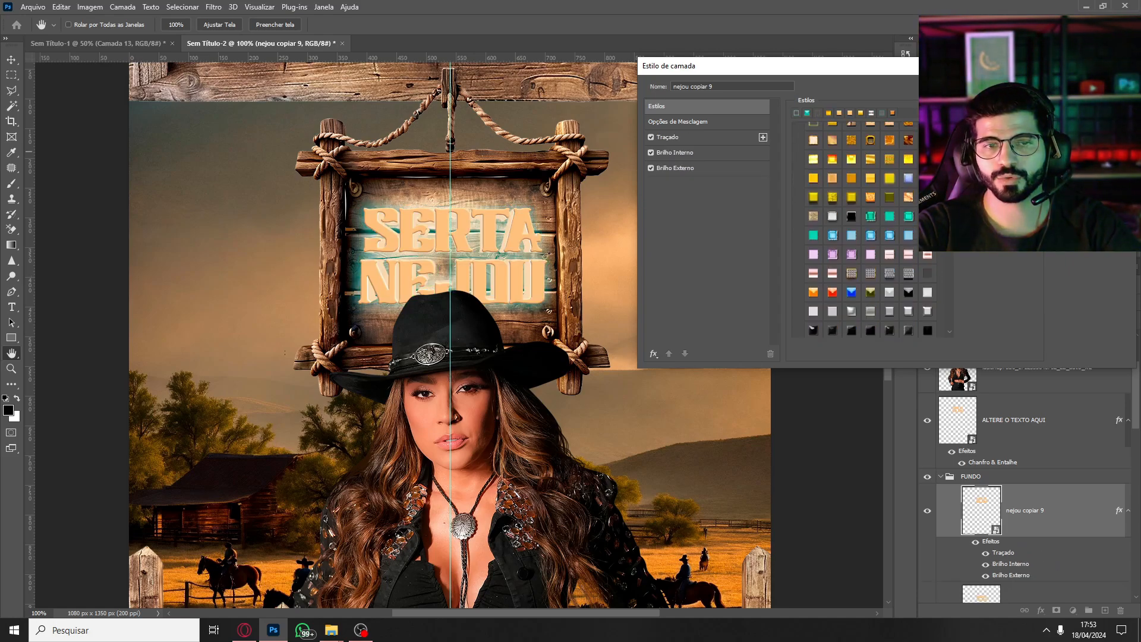
click(889, 243)
click(873, 224)
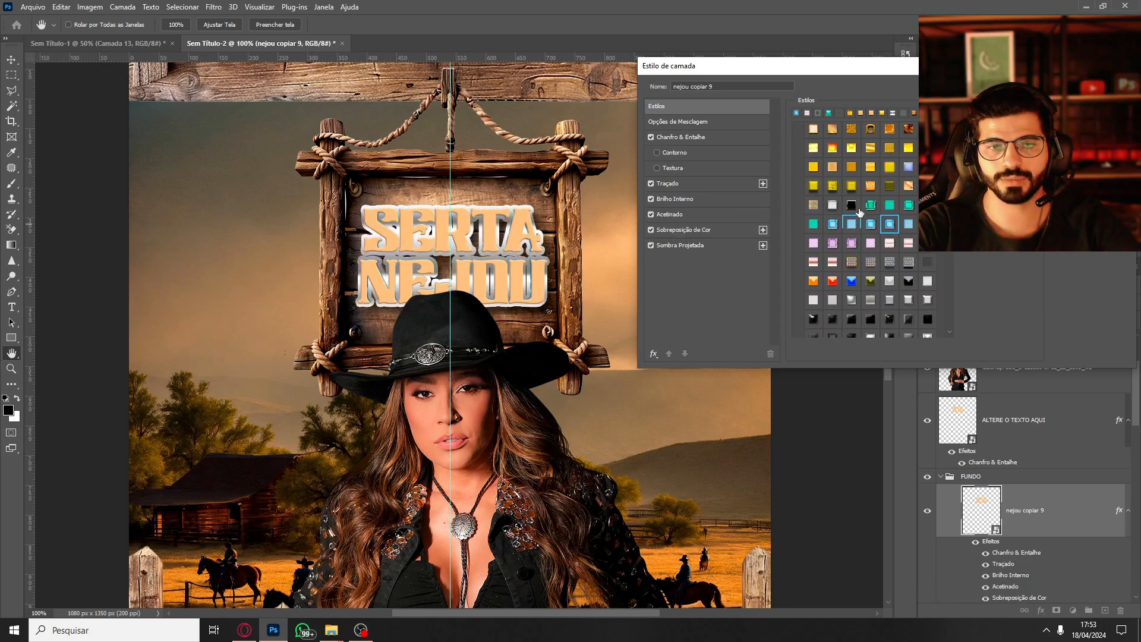
click(852, 223)
click(852, 187)
click(811, 189)
click(833, 168)
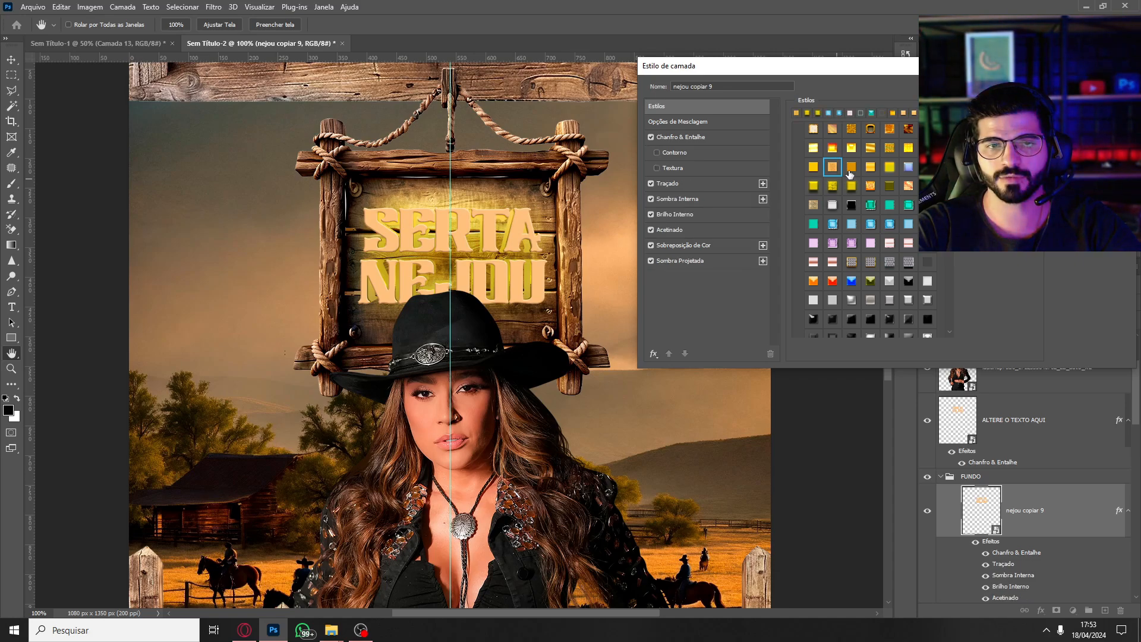
click(869, 168)
Apply the dark orange-gold PSDFLYERBR preset style to nejou copiar 9 with its Drop Shadow turned off.
click(848, 169)
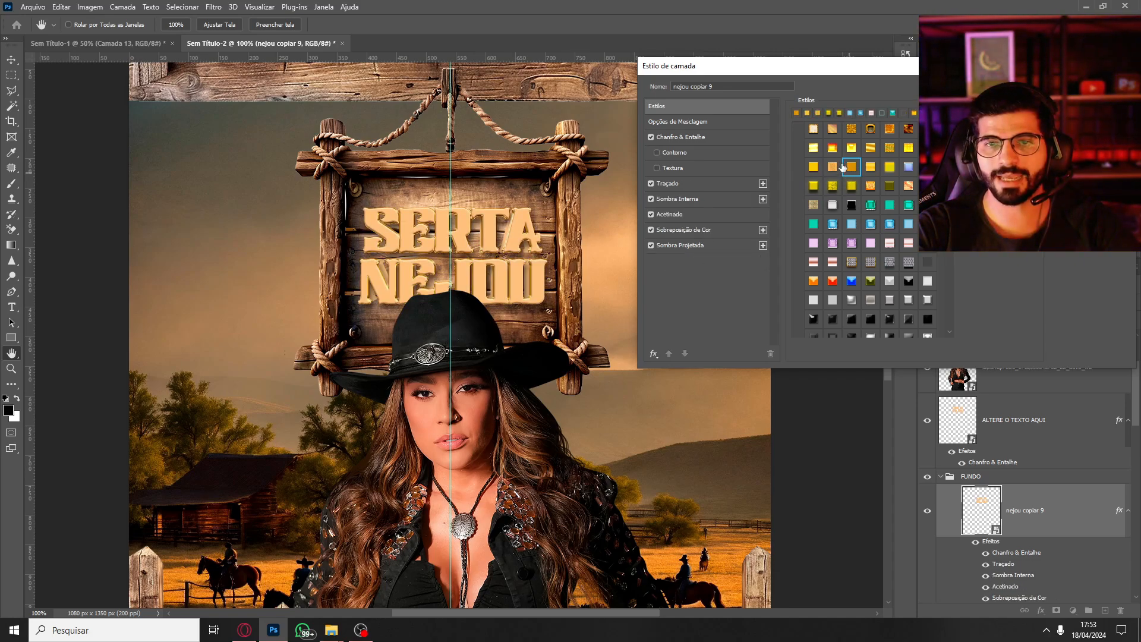
scroll(864, 230, up, 5)
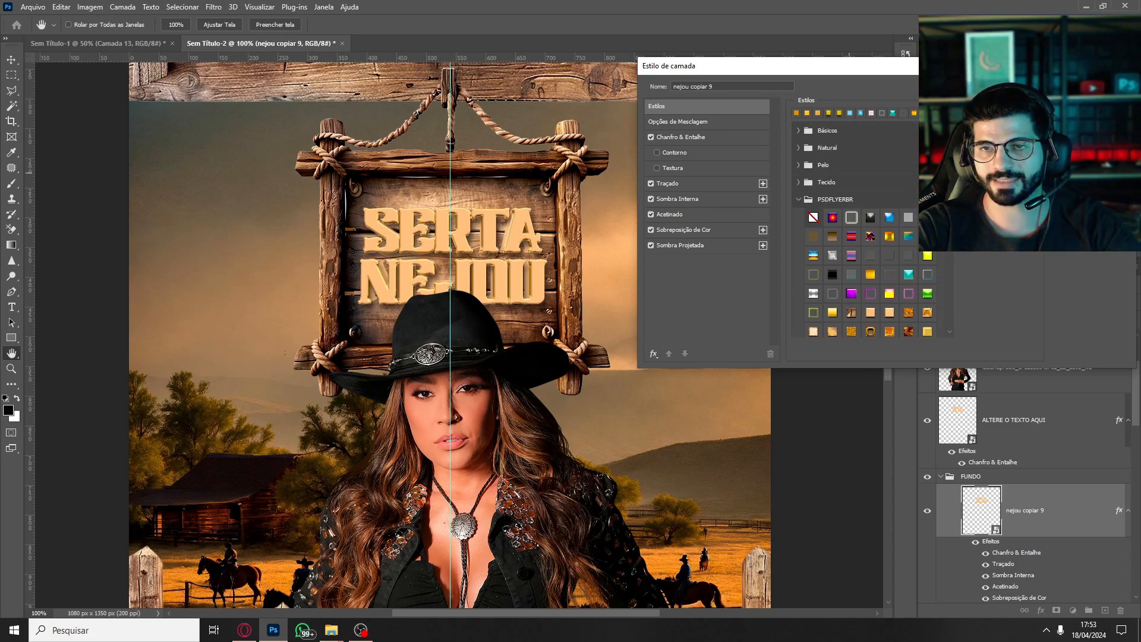
scroll(845, 274, down, 3)
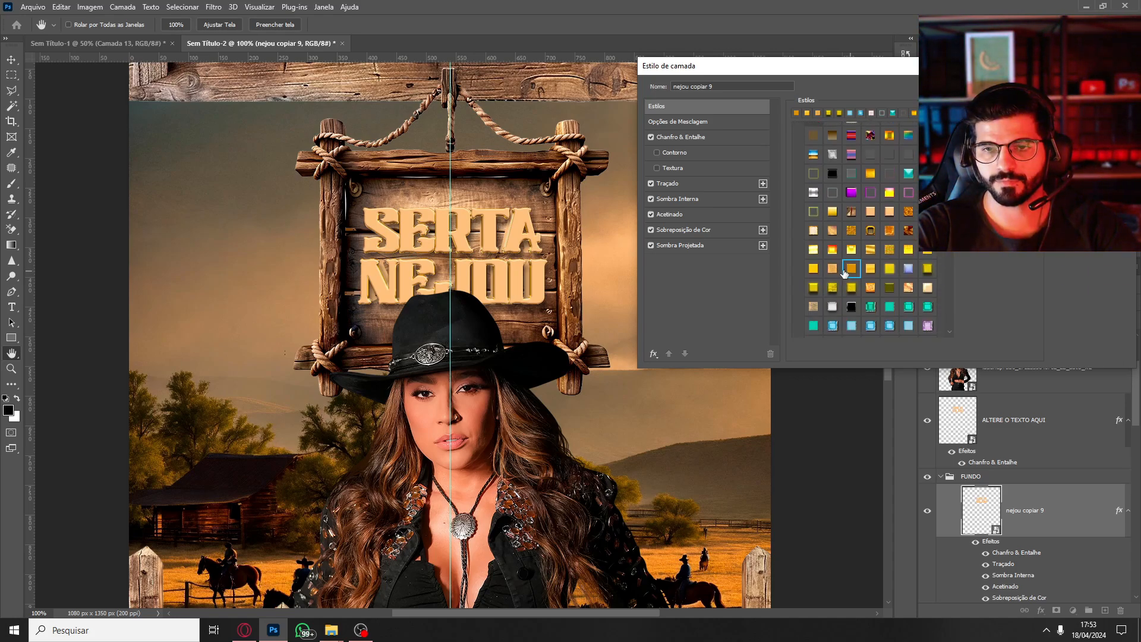
click(651, 245)
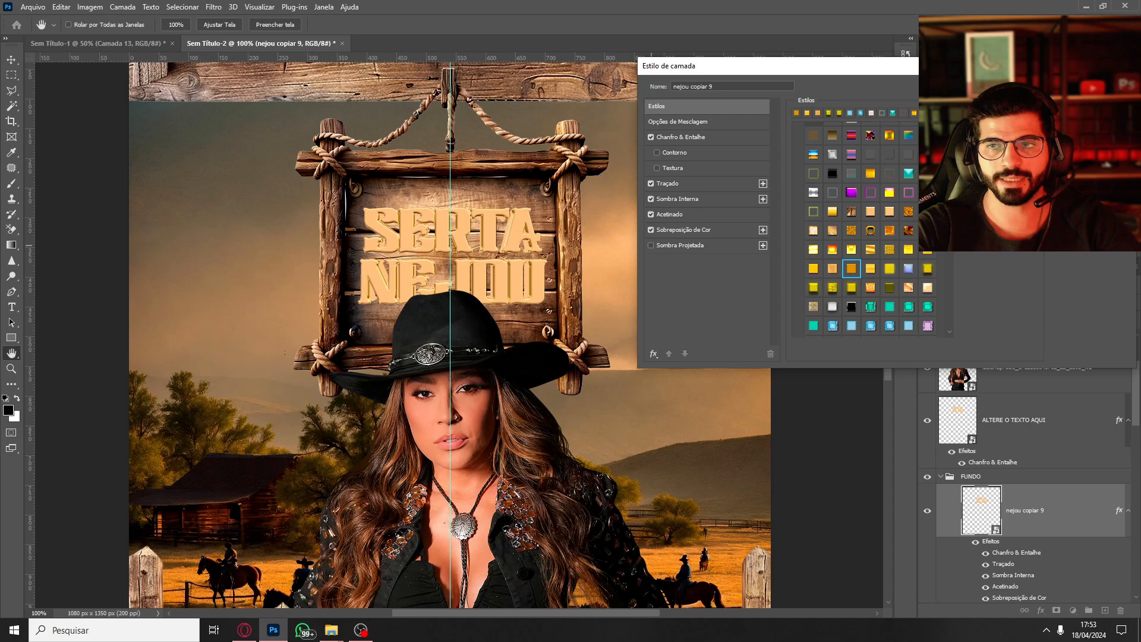
key(Return)
key(t)
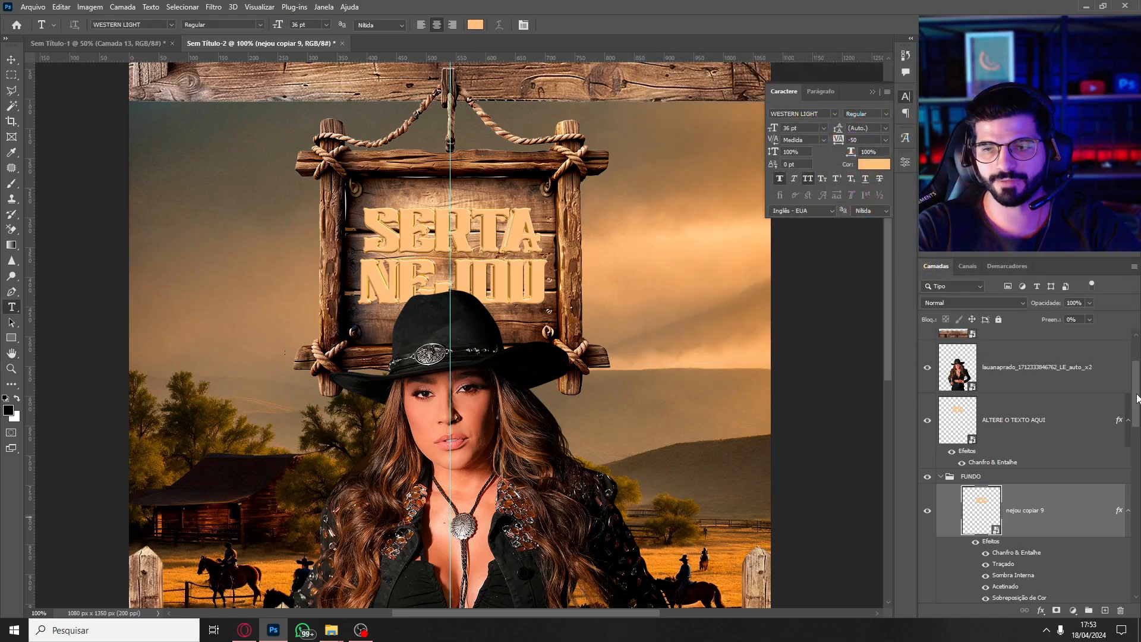
Copy the layer style of nejou copiar 9 and paste it onto the layers nejou copiar 8 through nejou copiar.
drag(1136, 406, 1137, 435)
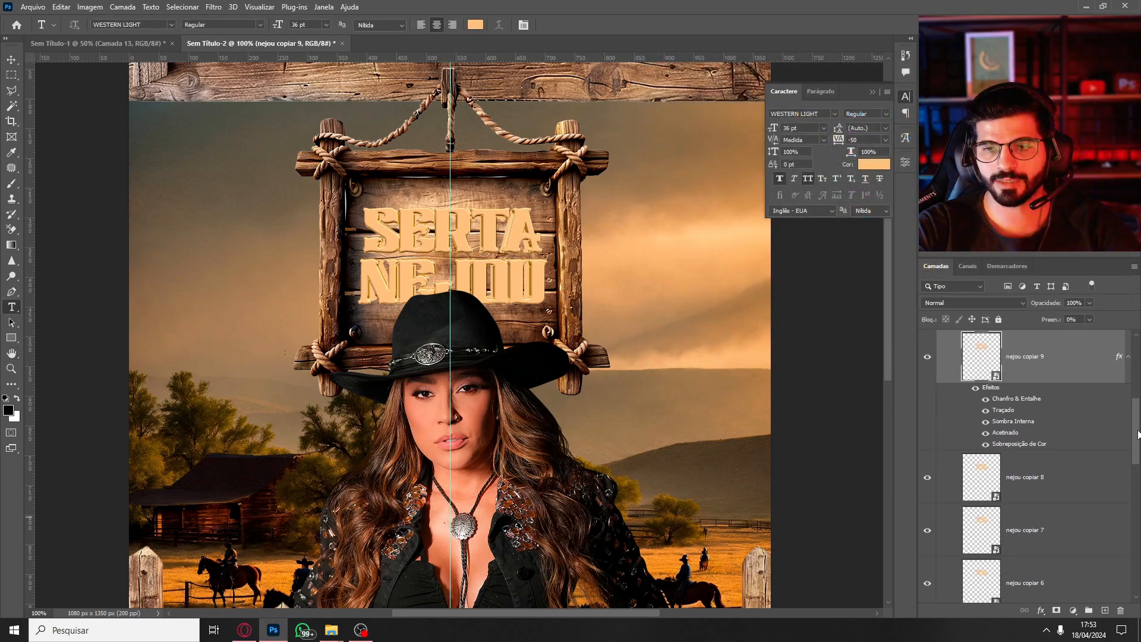
right_click(1042, 359)
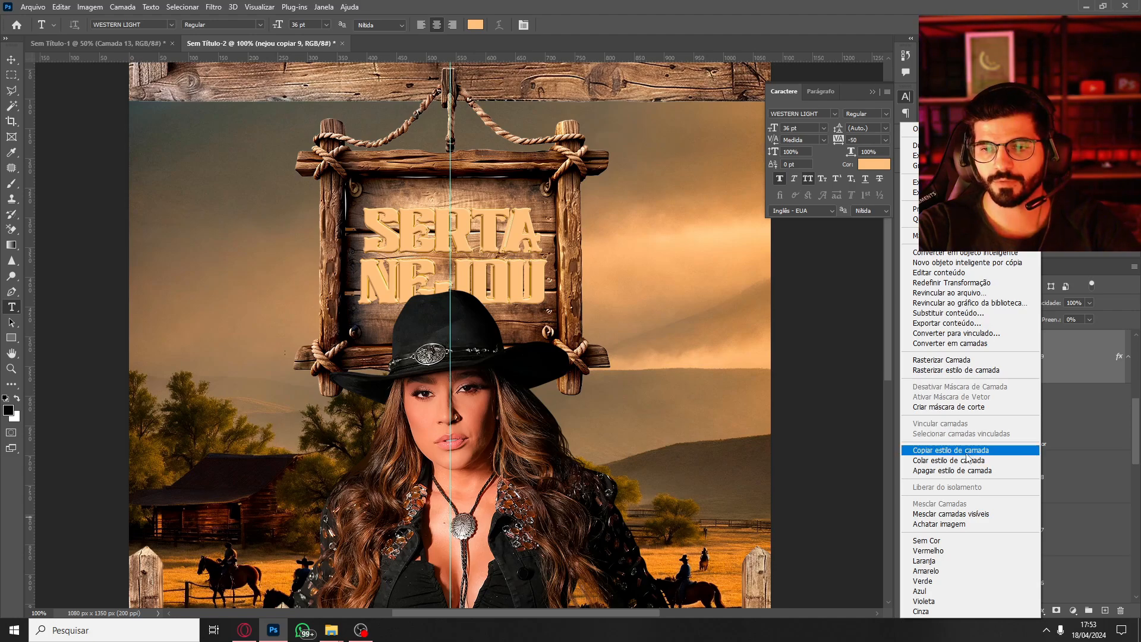
click(966, 450)
click(1058, 473)
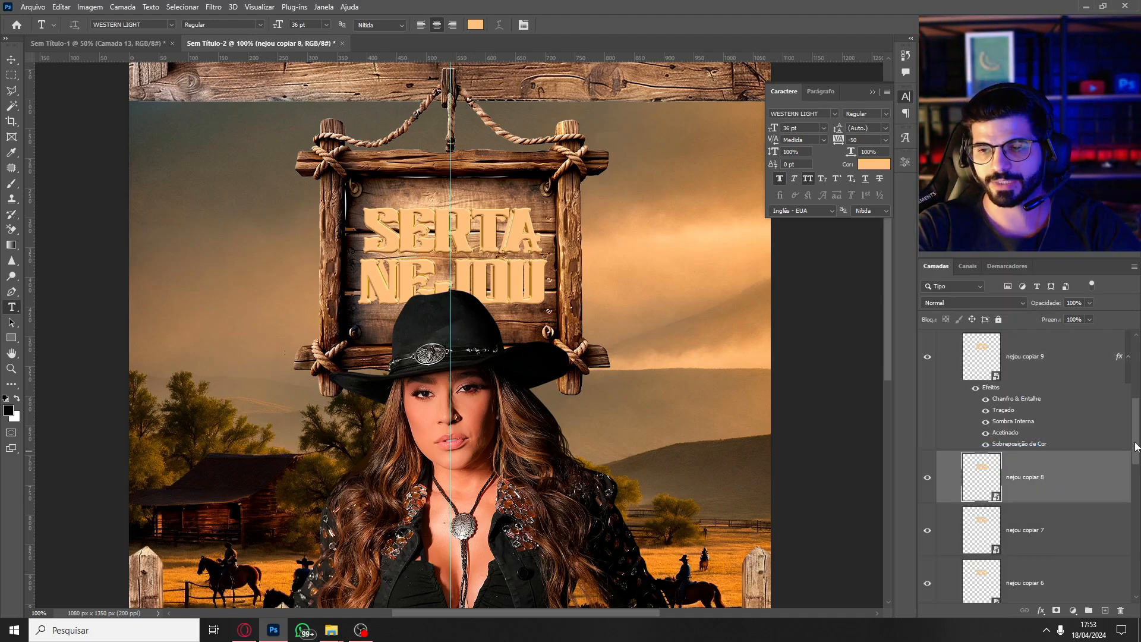
drag(1134, 447, 1136, 506)
shift+click(1053, 469)
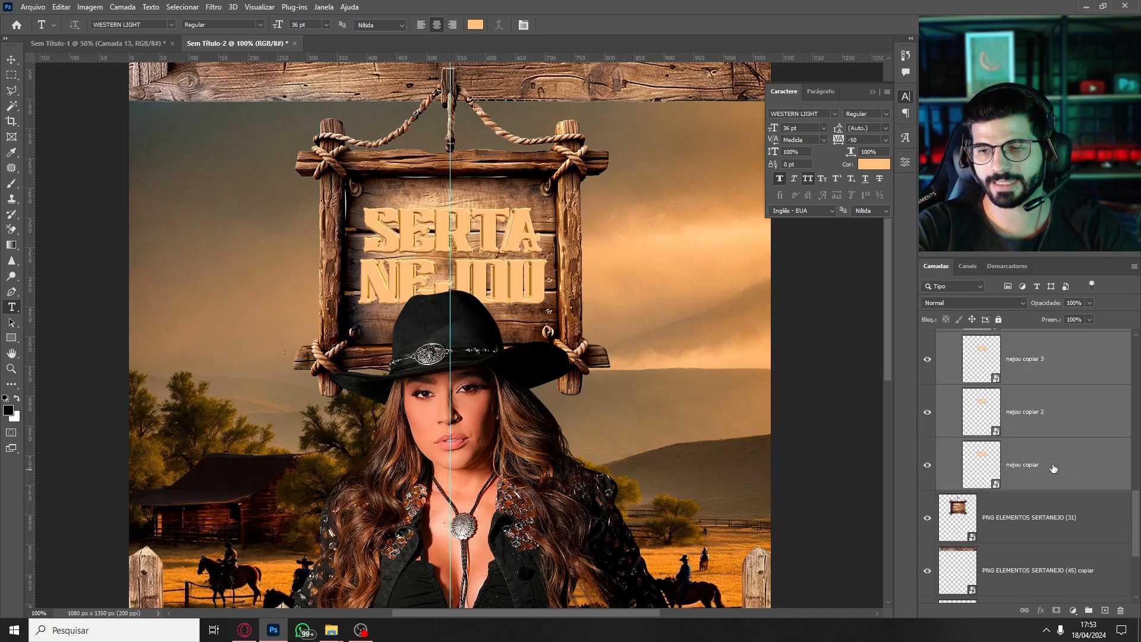
right_click(1053, 468)
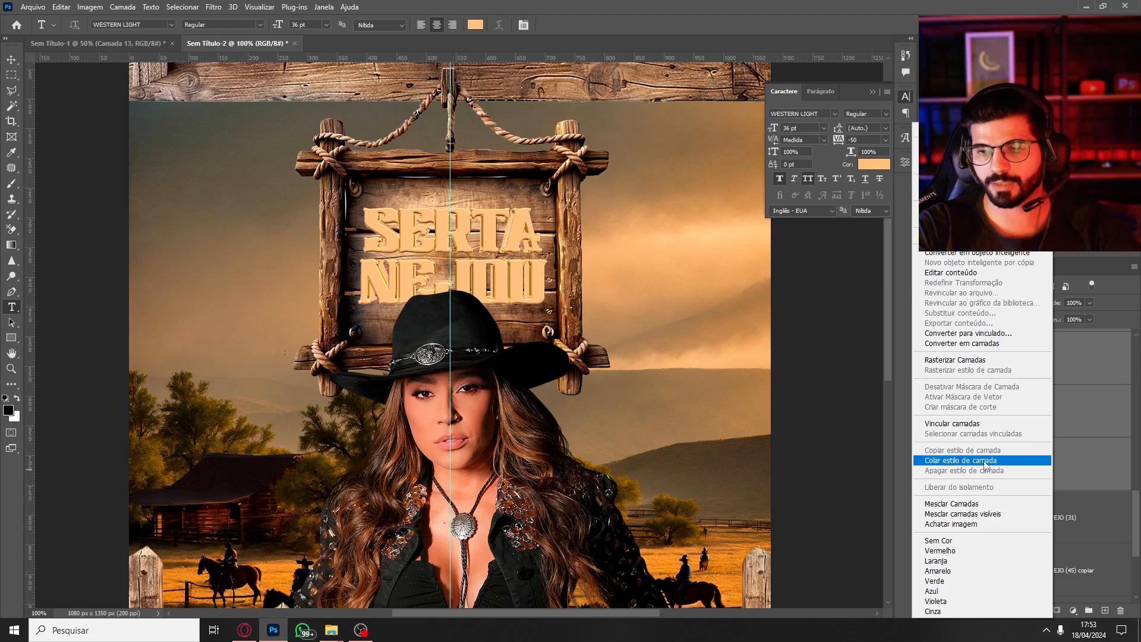
click(985, 461)
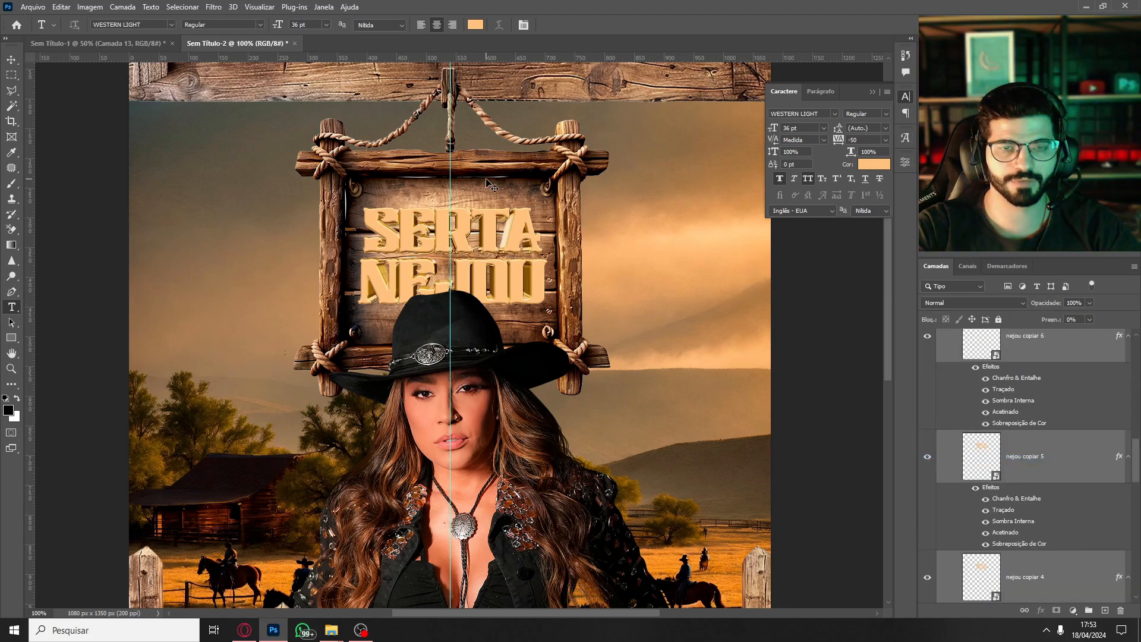
Examine the title's styled depth layers up close and within the wider flyer.
key(ctrl+plus)
key(ctrl+plus)
drag(522, 176, 519, 368)
key(ctrl+minus)
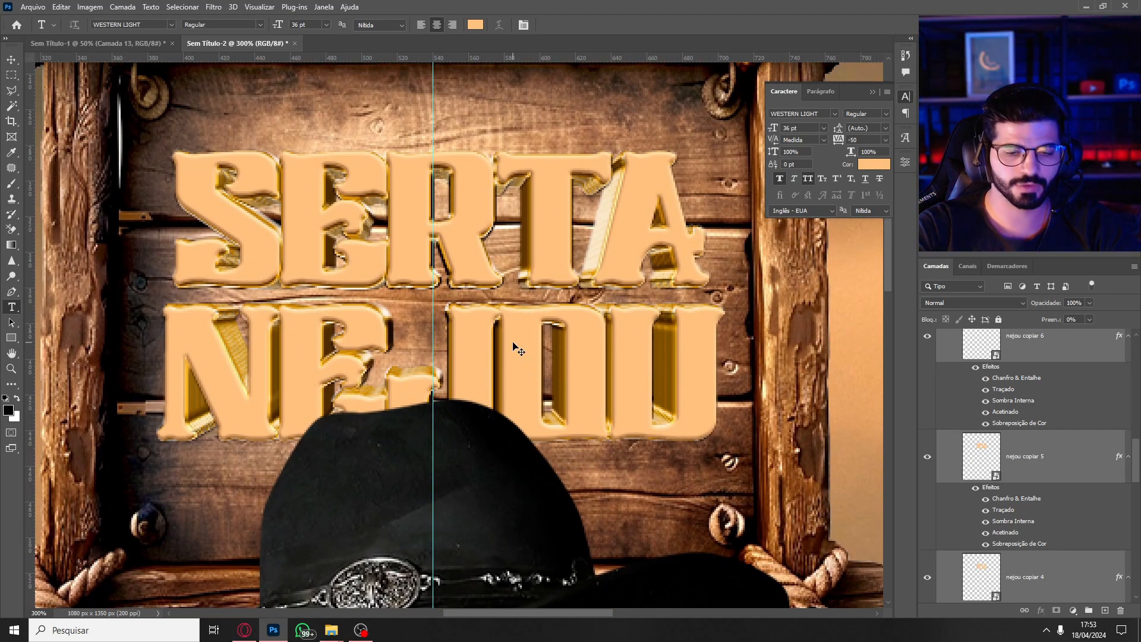
key(ctrl+minus)
key(ctrl+minus)
key(ctrl+plus)
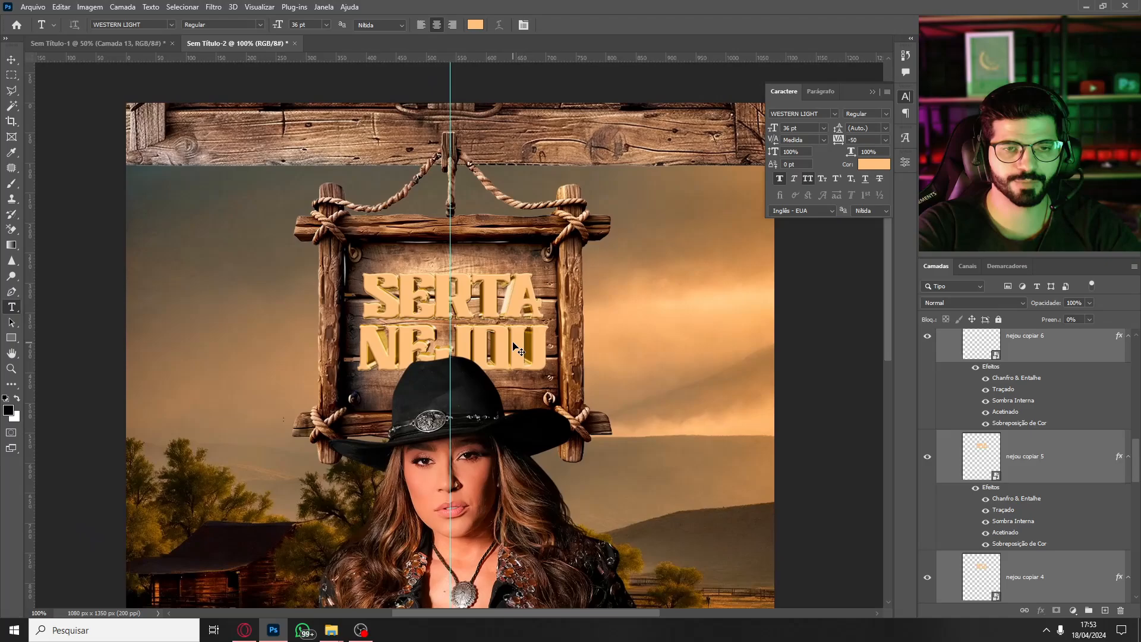
key(ctrl+plus)
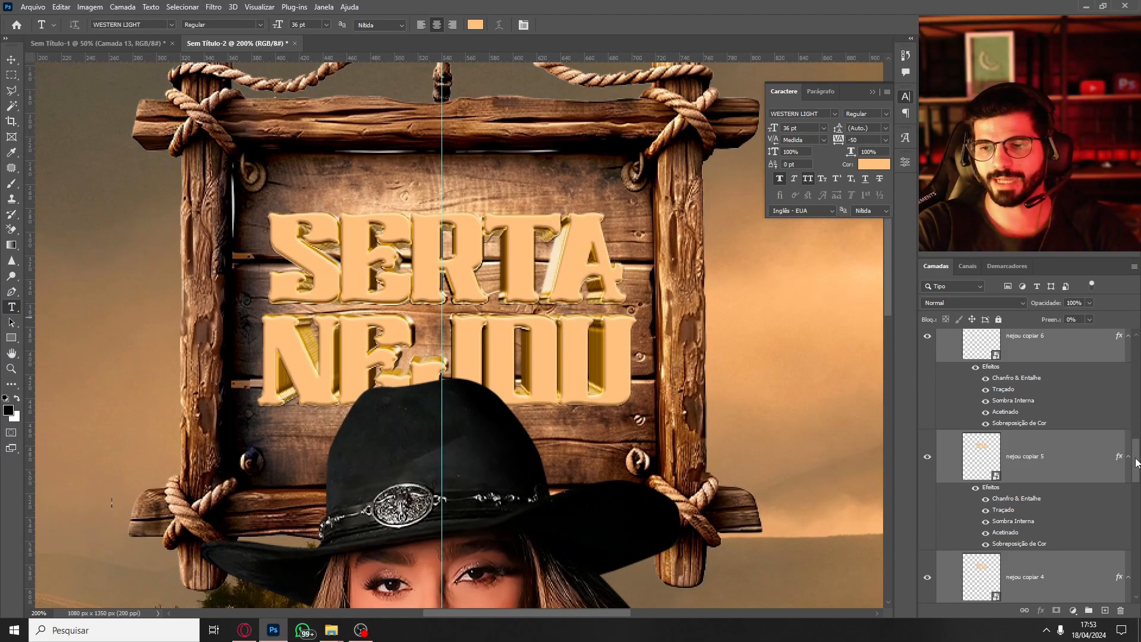
Add a Drop Shadow to the lowest title copy, nejou copiar, with Multiply blending and an increased spread.
drag(1136, 462, 1134, 541)
click(1029, 394)
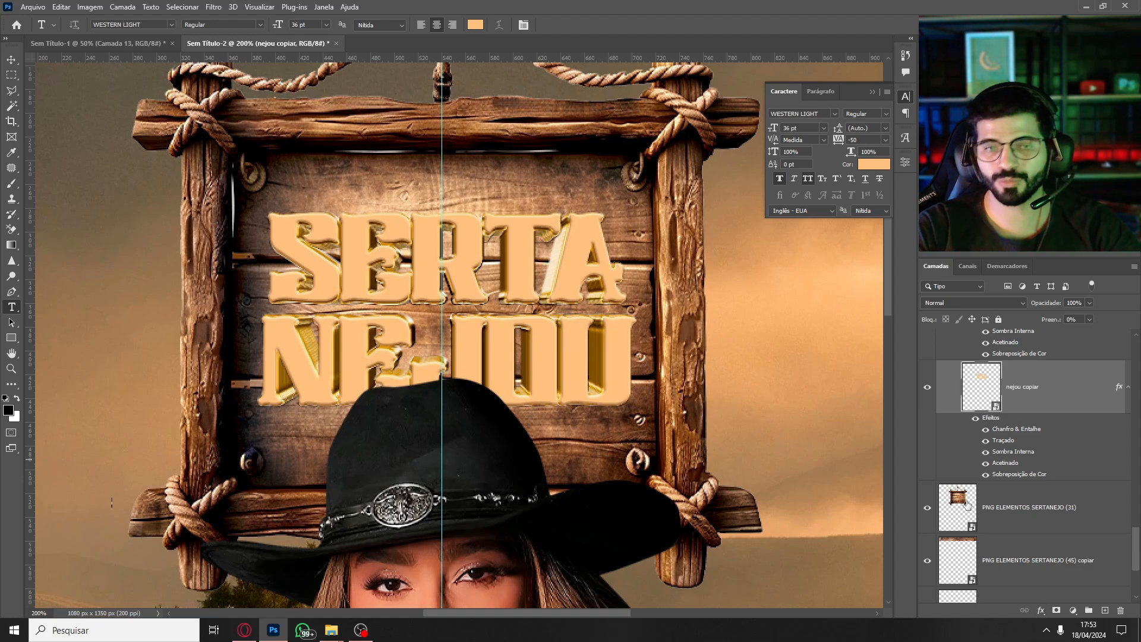
click(1040, 611)
key(Escape)
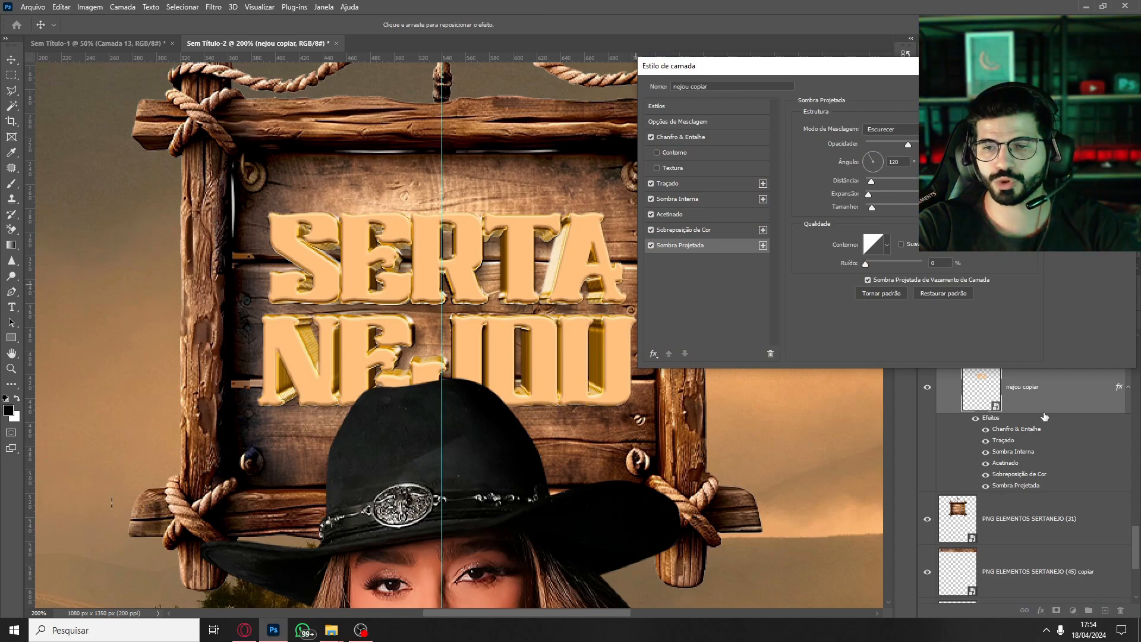
click(897, 129)
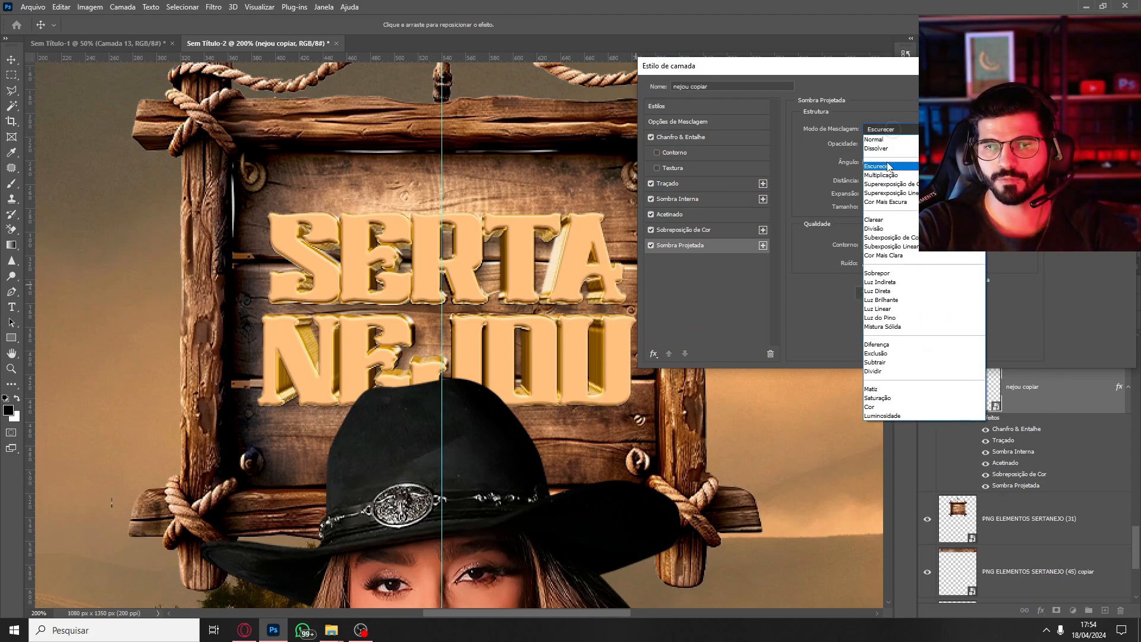
click(898, 178)
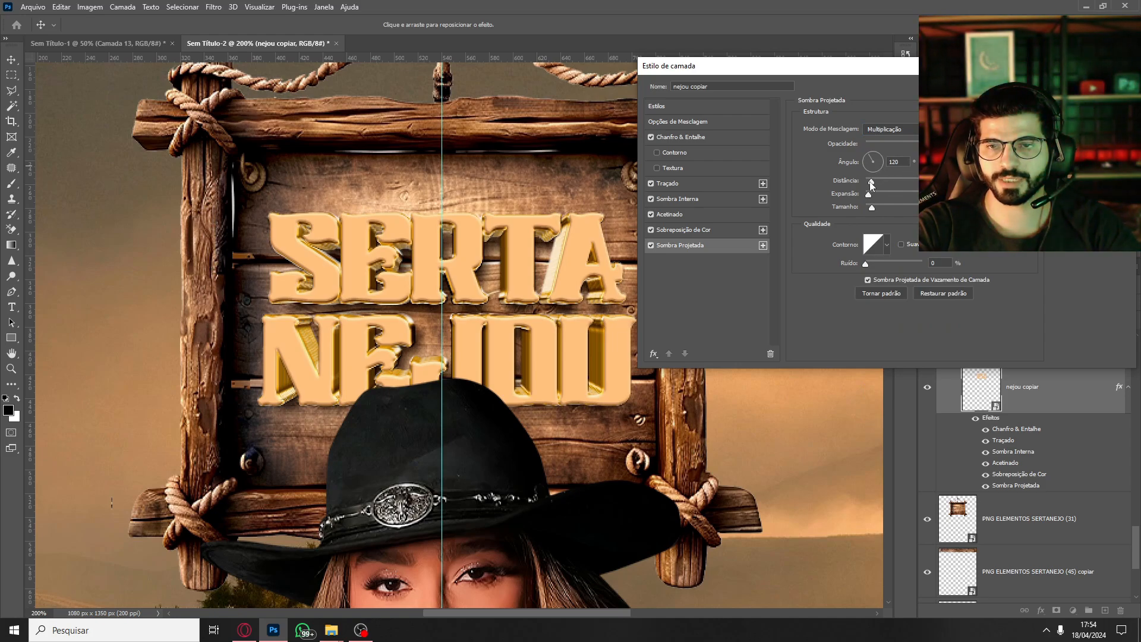
drag(870, 181, 885, 194)
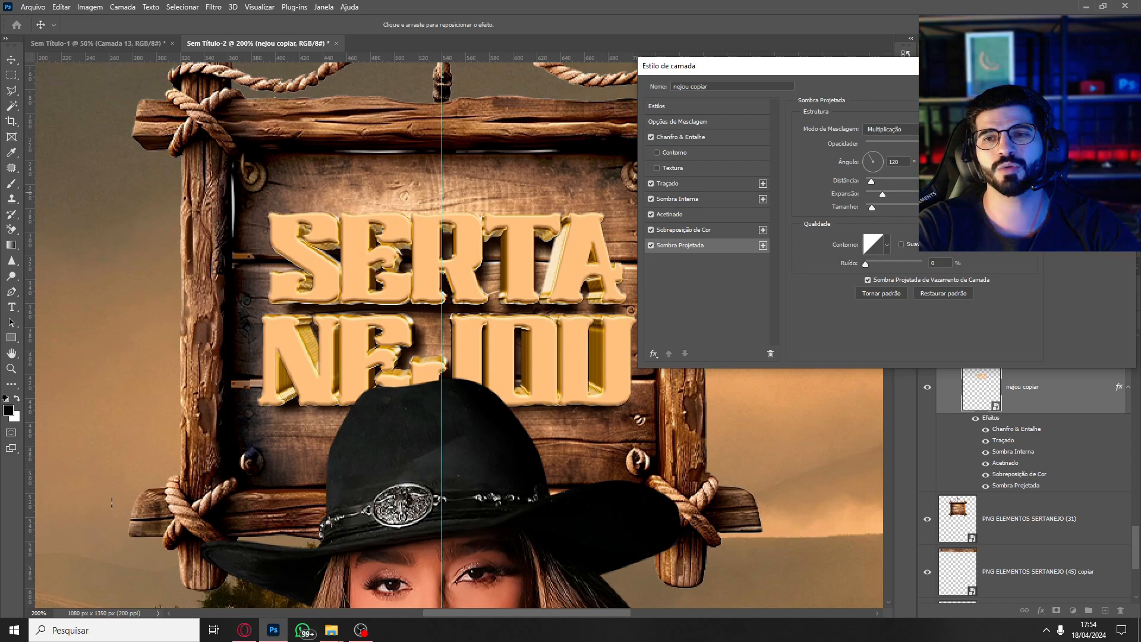
Set the drop shadow's color to a darkened brown based on a sample from the wooden sign, and apply the style.
click(952, 128)
click(581, 174)
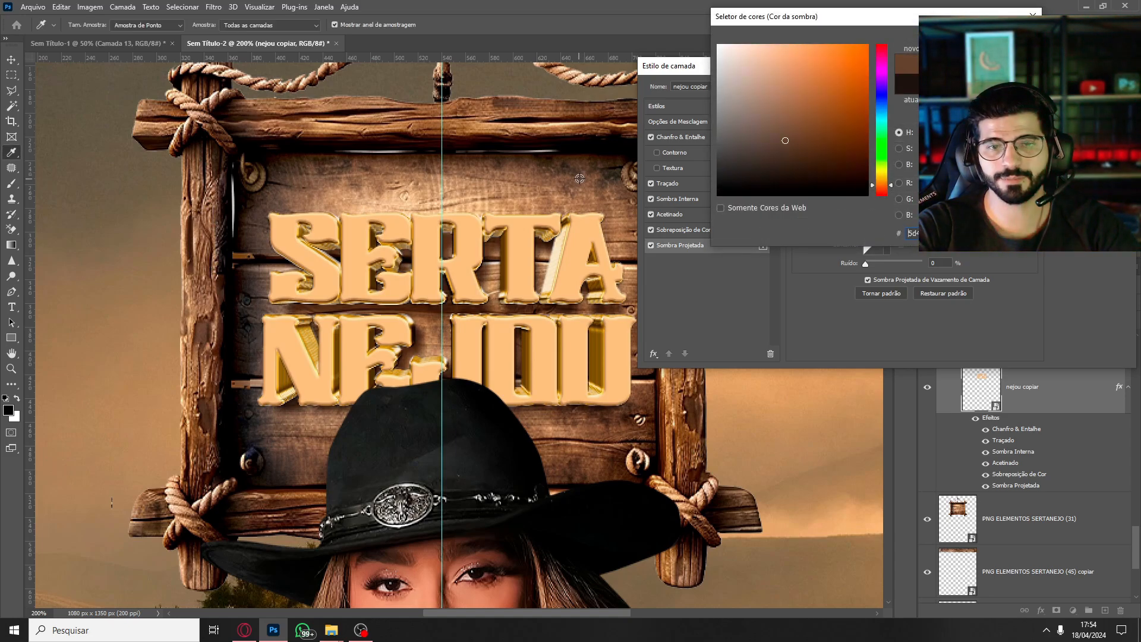
click(605, 188)
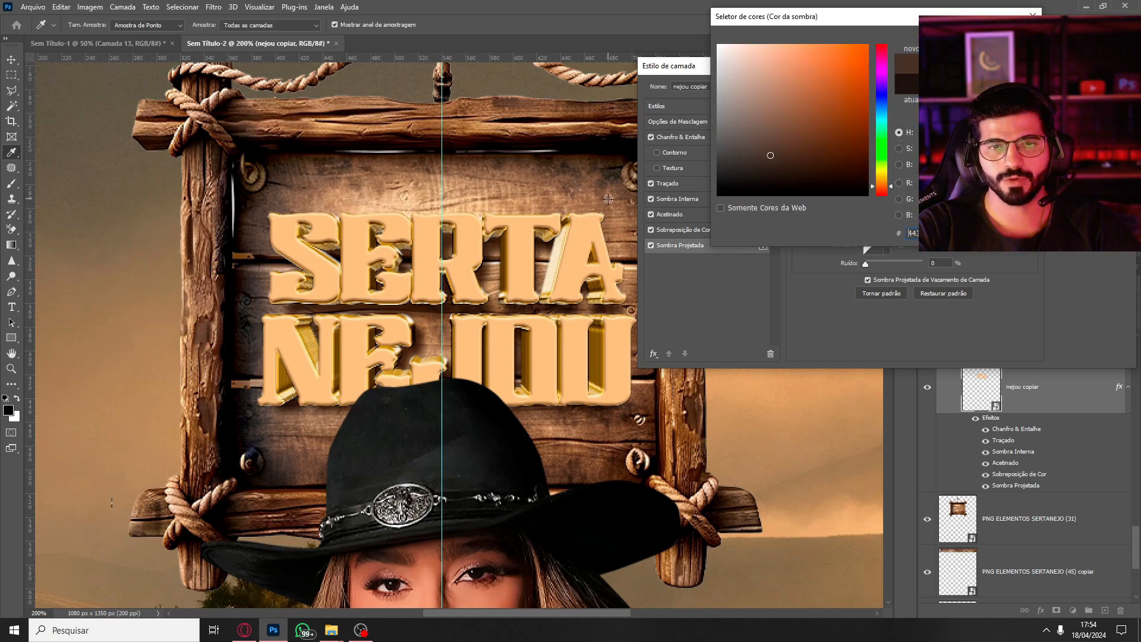
click(608, 198)
click(602, 134)
click(605, 144)
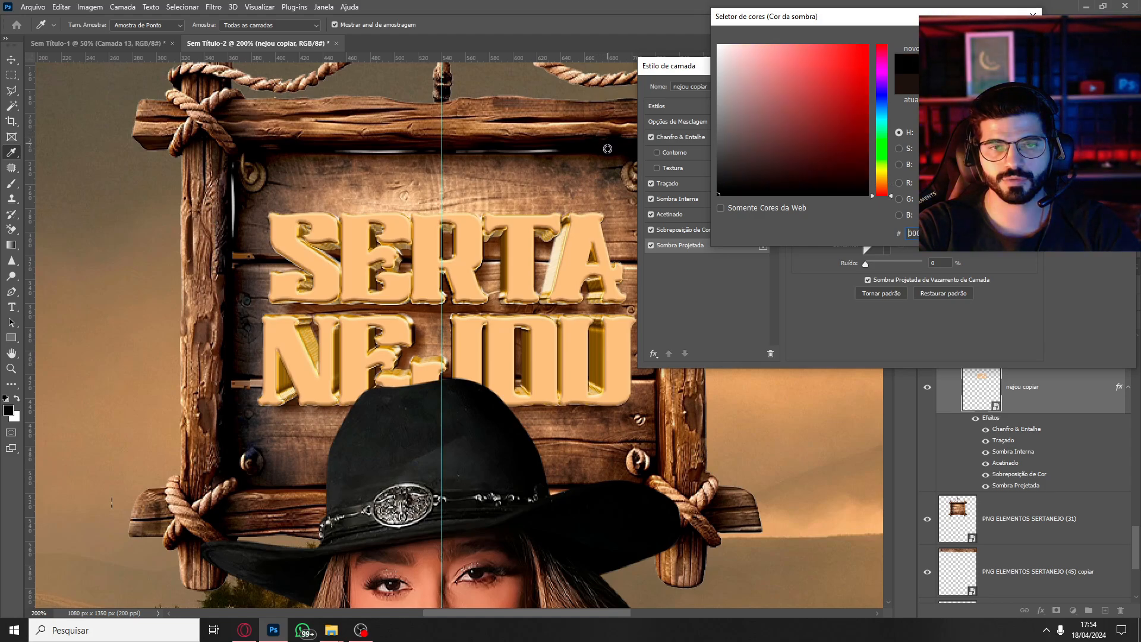
click(608, 139)
click(612, 135)
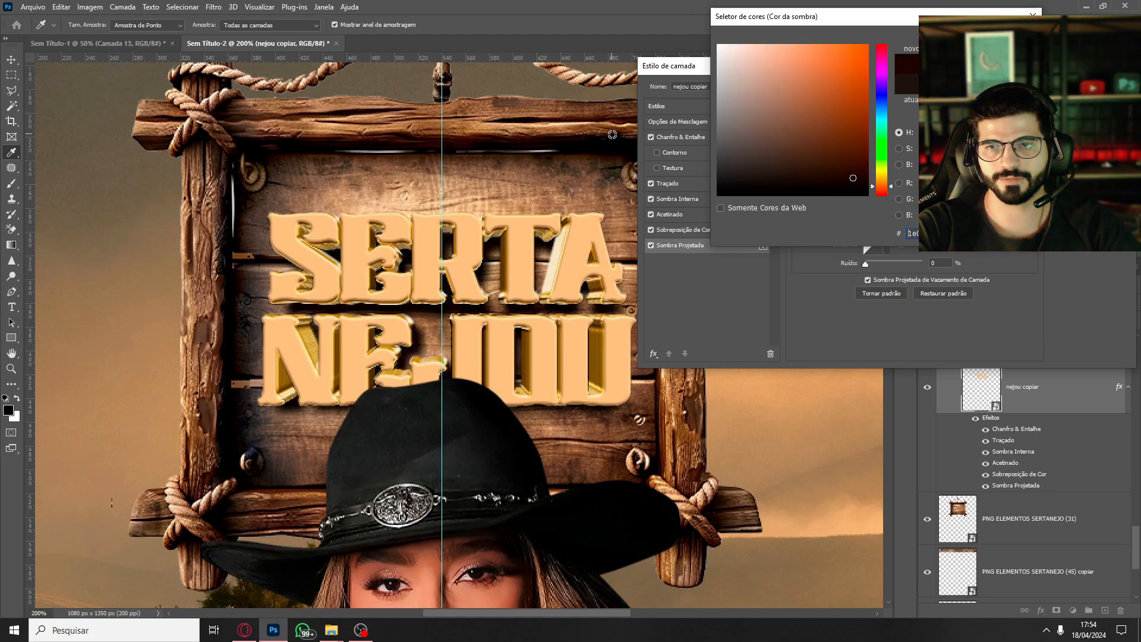
click(573, 191)
click(777, 145)
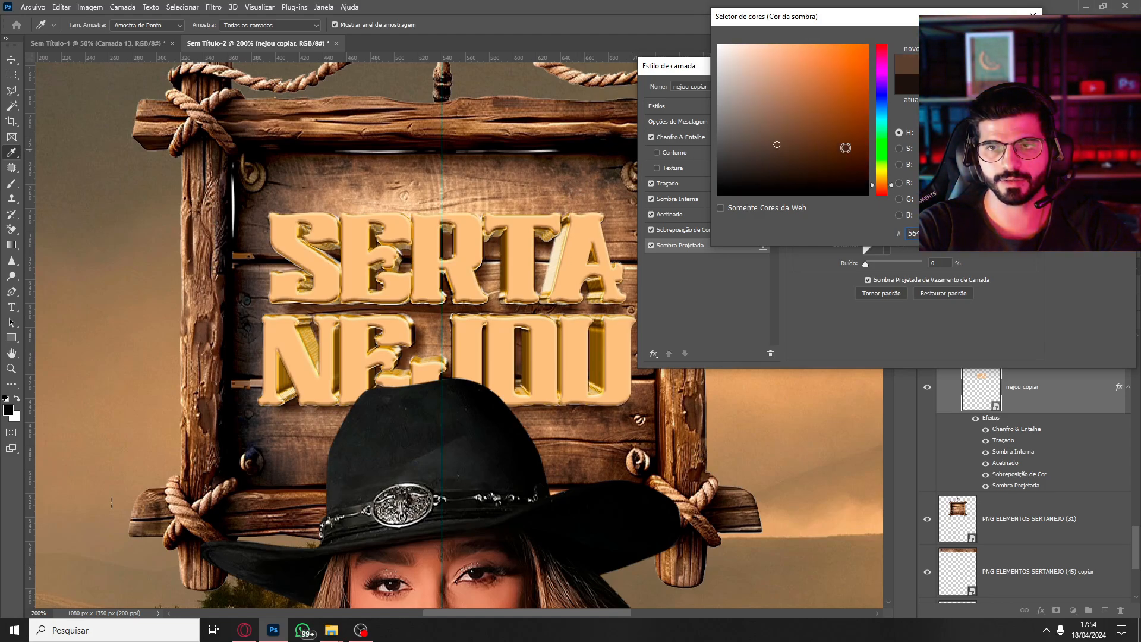
click(786, 159)
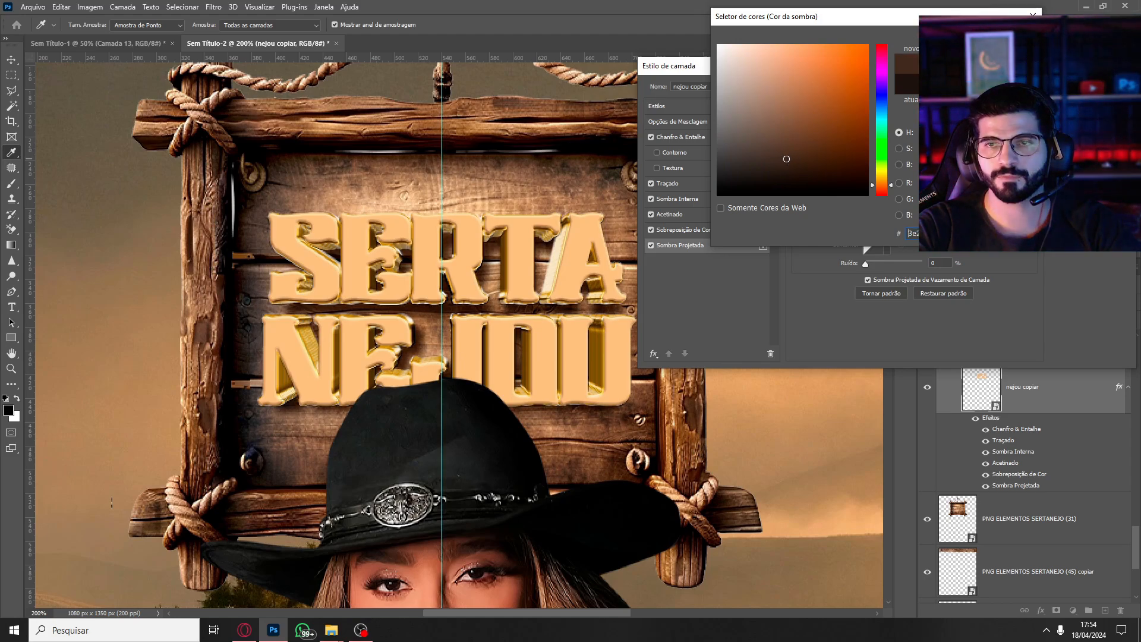
click(1000, 50)
click(1089, 87)
Add a Drop Shadow to the ALTERE O TEXTO AQUI layer and set its angle to 90°.
key(ctrl+minus)
key(ctrl+minus)
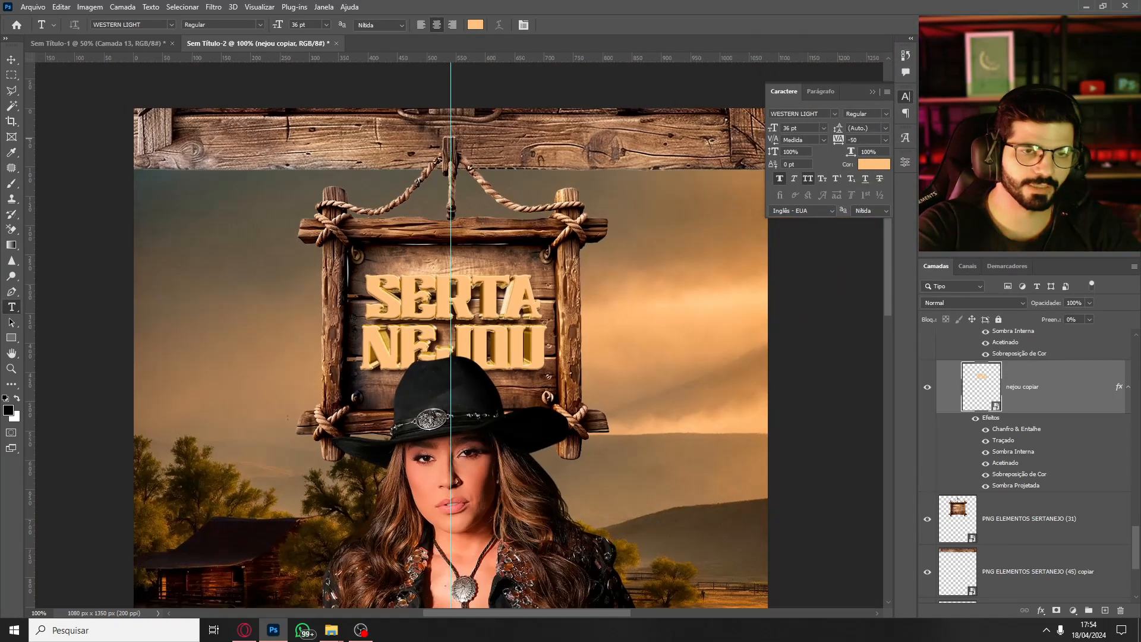
key(ctrl+plus)
key(ctrl+plus)
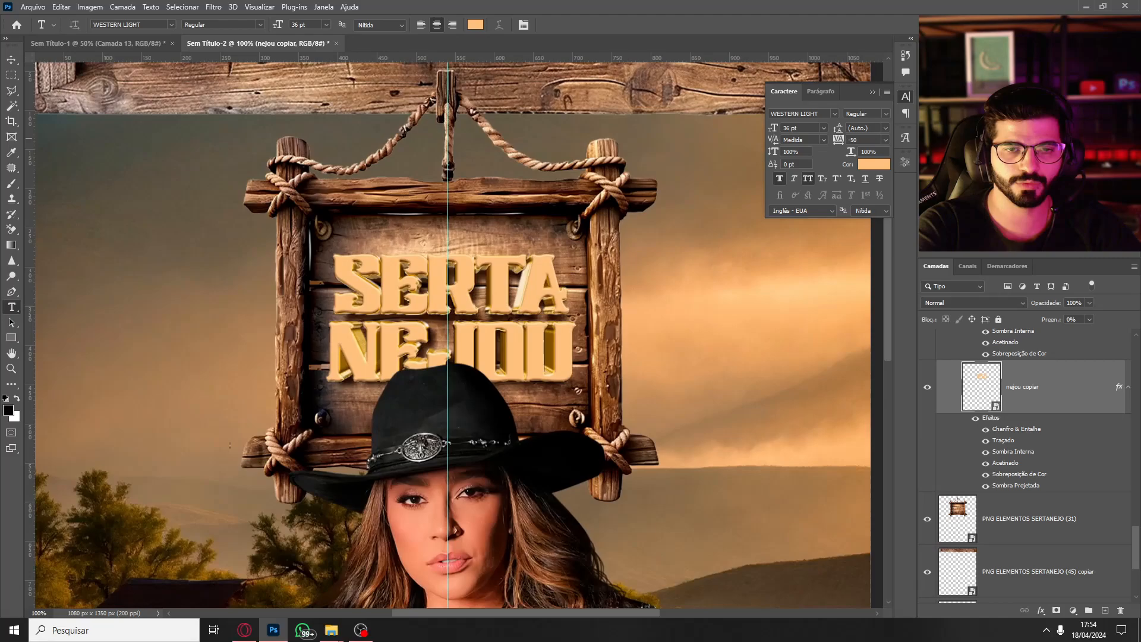
drag(1134, 550, 1123, 382)
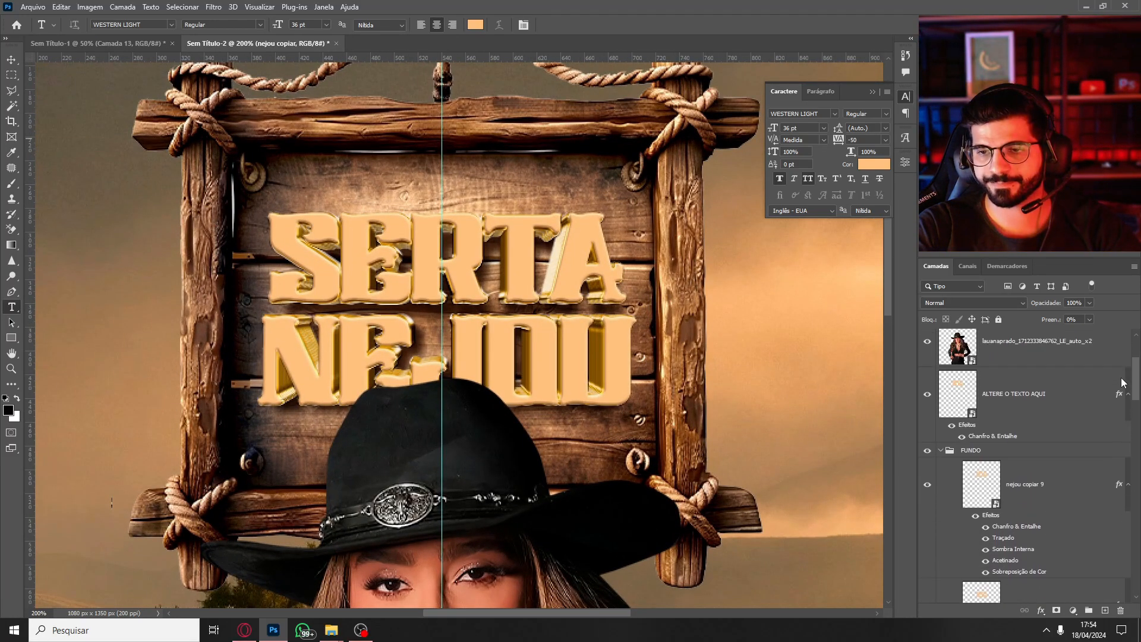
click(1069, 395)
click(1040, 610)
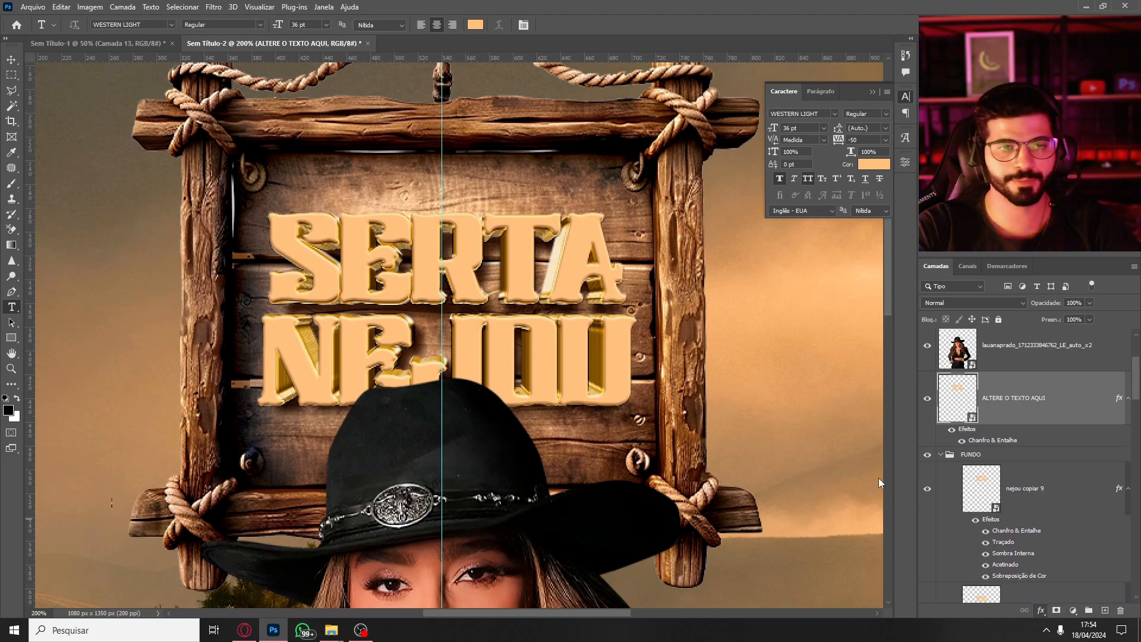
click(1058, 603)
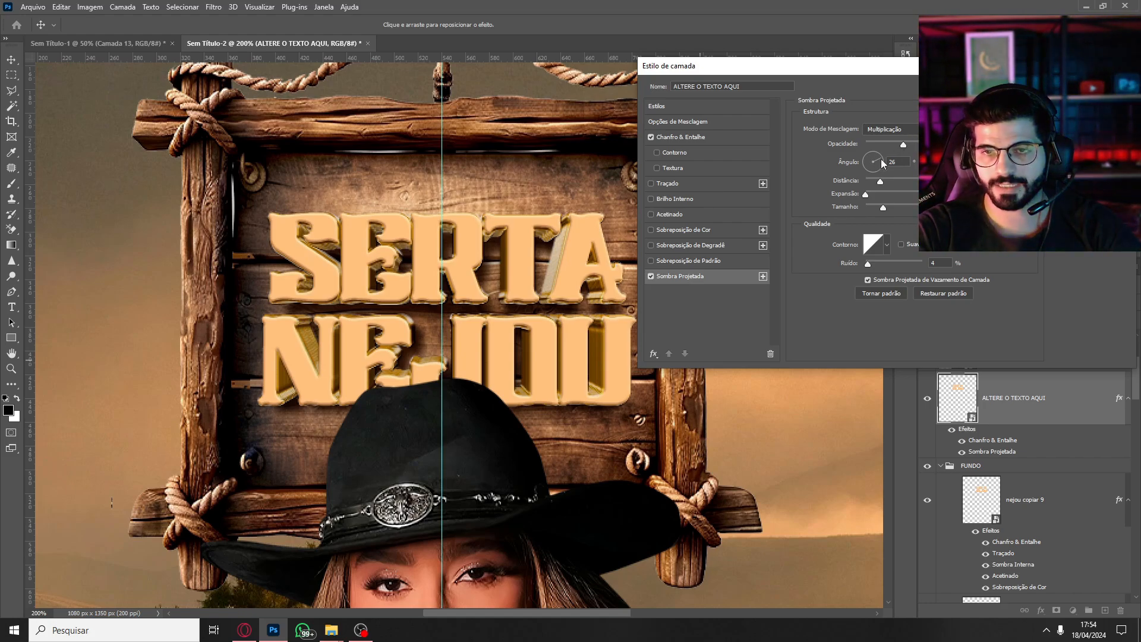
double_click(896, 162)
text(90)
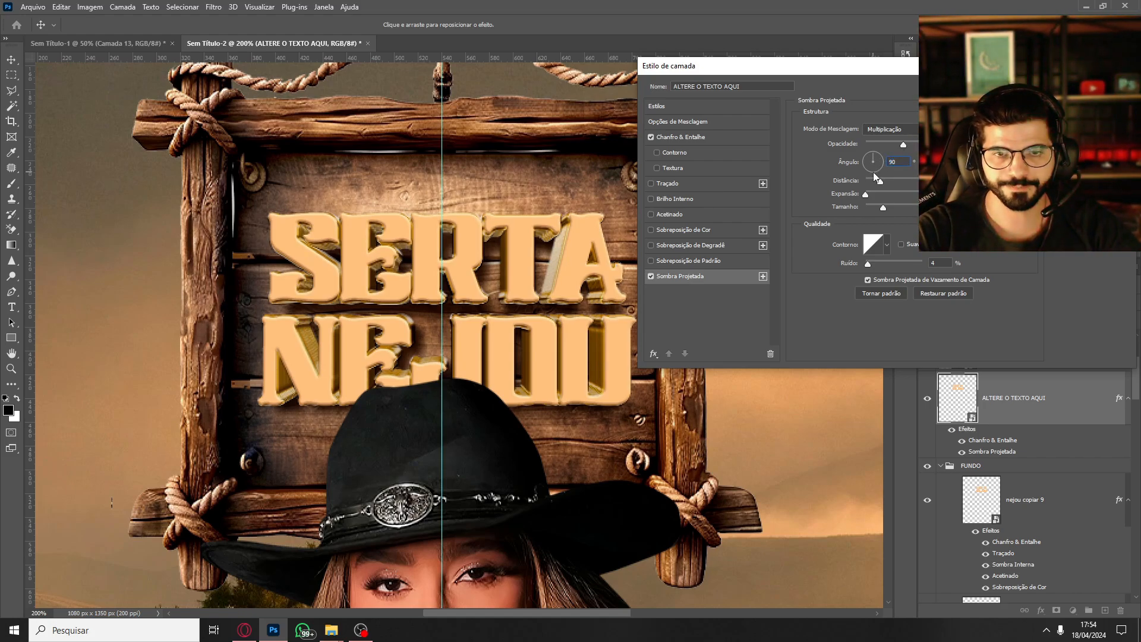
Raise the shadow's opacity and spread, reduce its distance and size, and apply the style to the title face.
drag(904, 144, 930, 145)
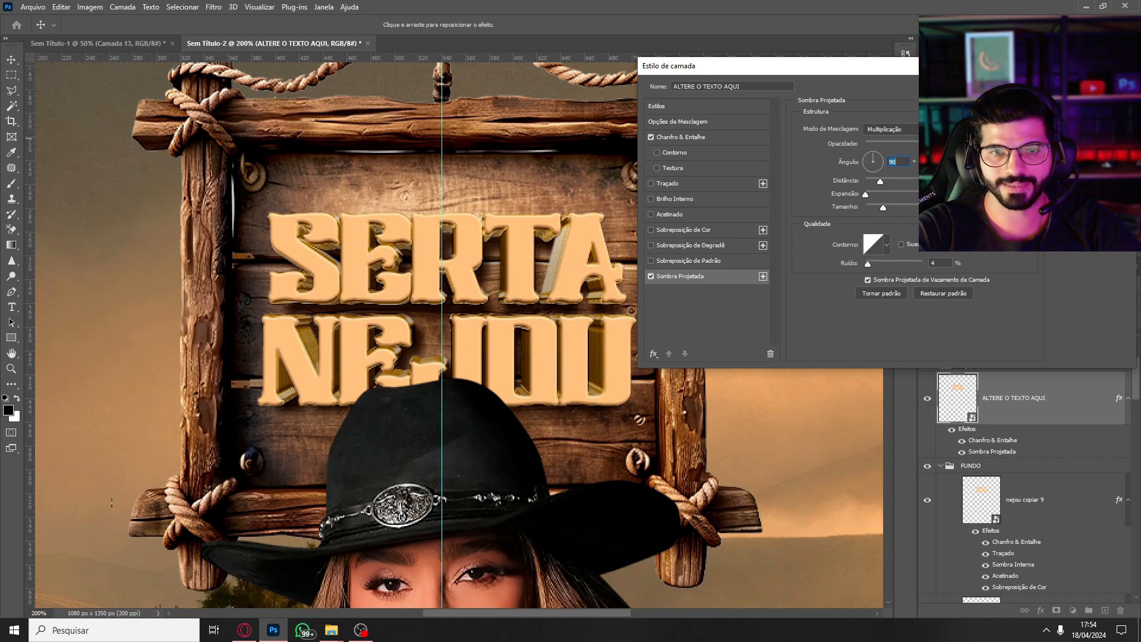
drag(880, 181, 874, 206)
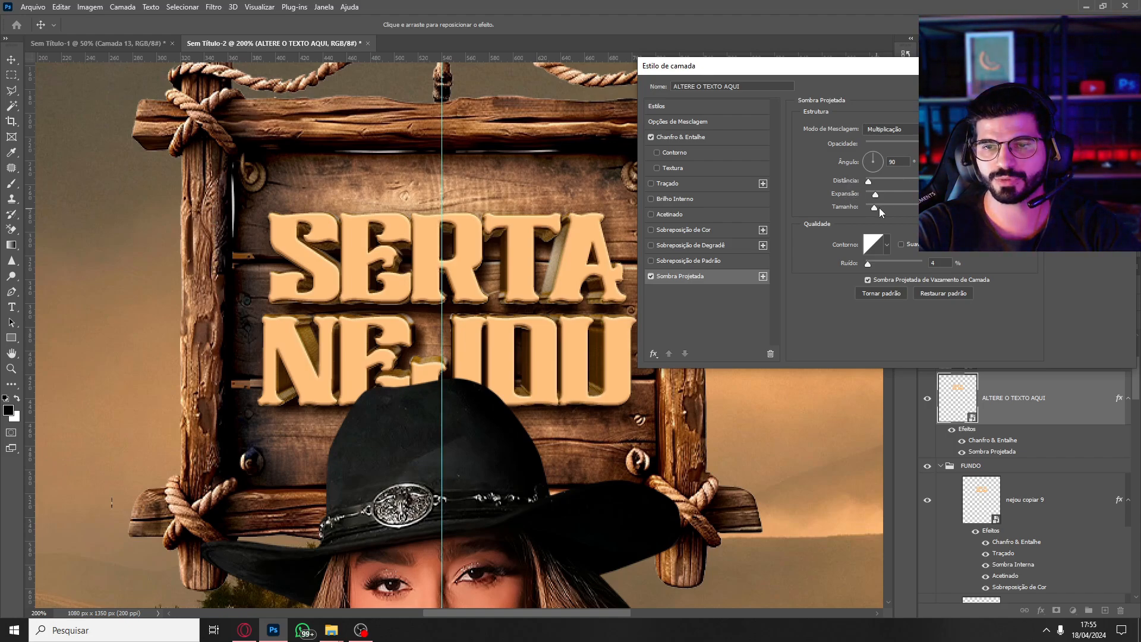
click(1089, 106)
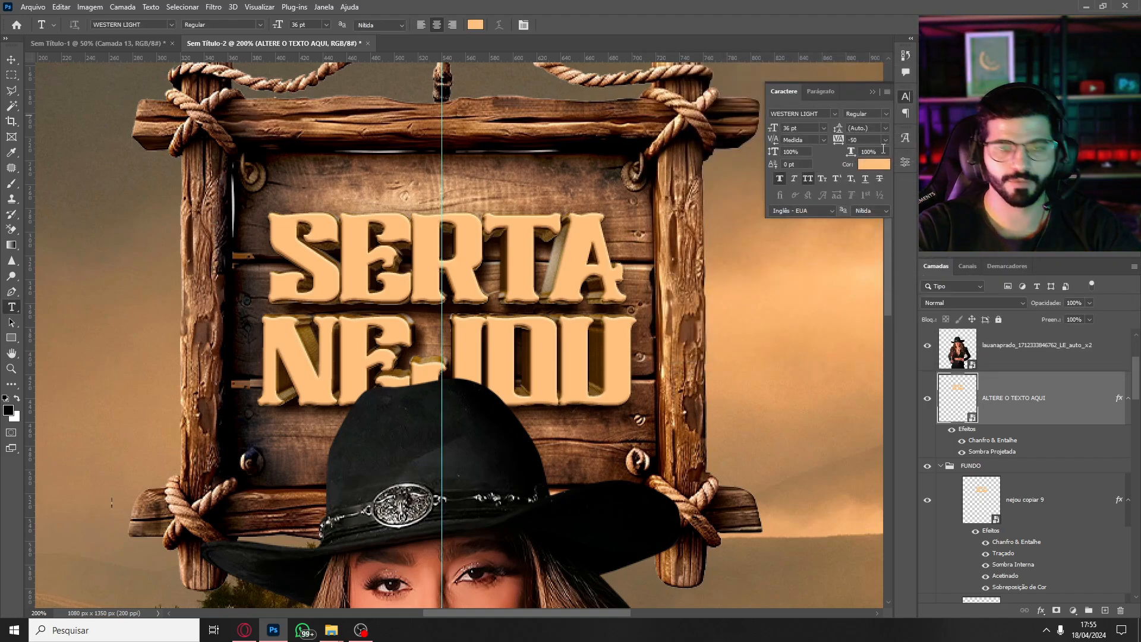
key(ctrl+minus)
key(ctrl+minus)
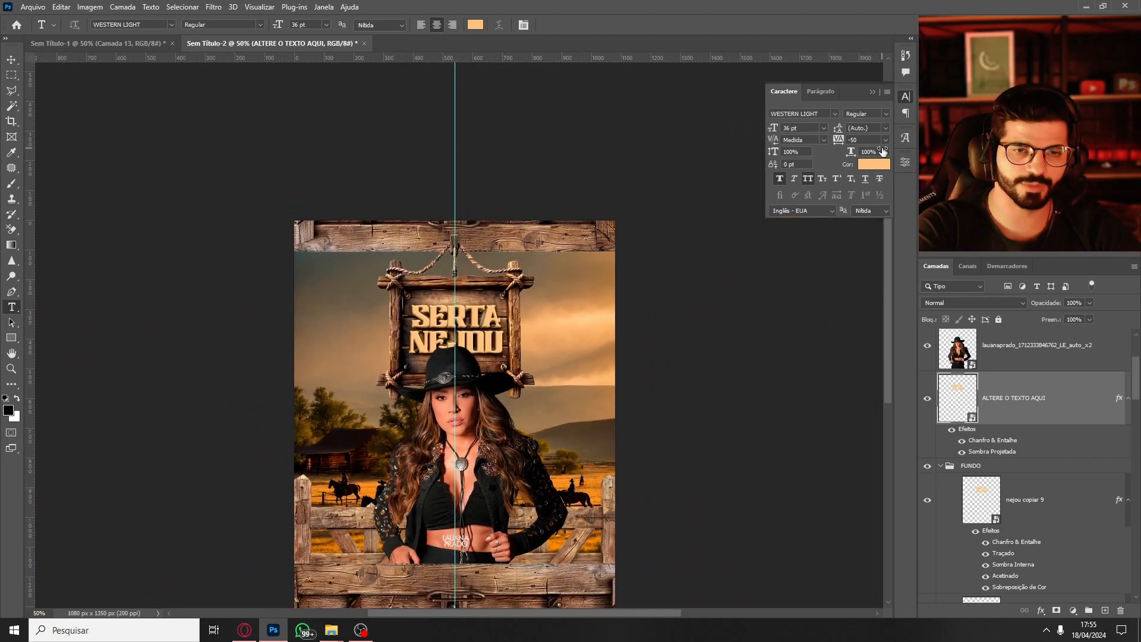
key(ctrl+plus)
key(ctrl+plus)
key(ctrl+plus)
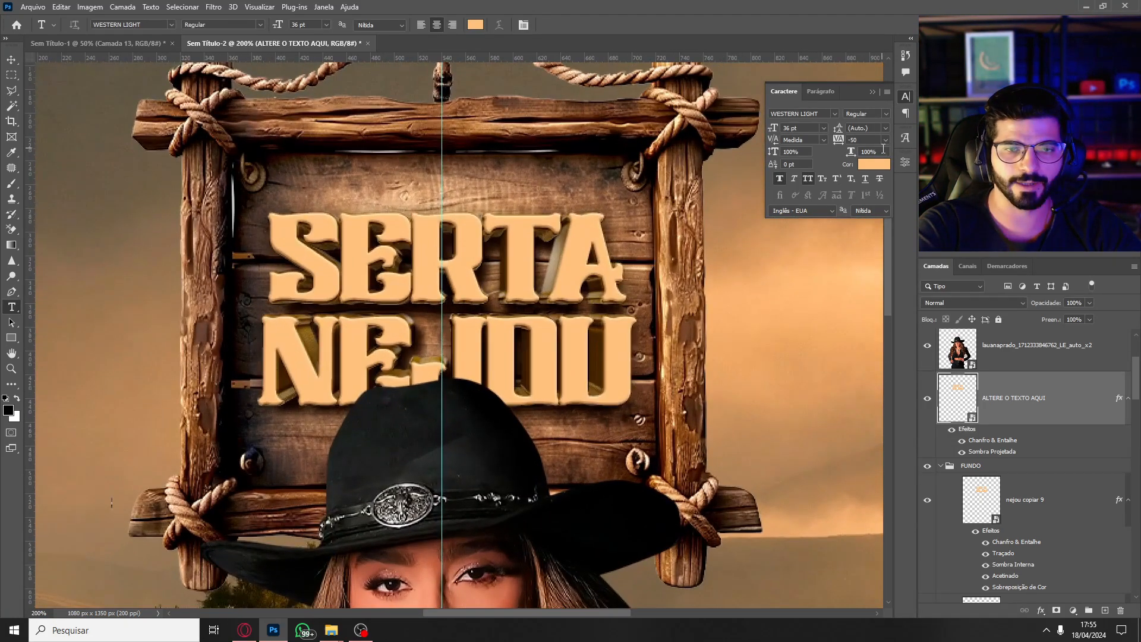
Collapse the FUNDO group and put the ALTERE O TEXTO AQUI layer into its own collapsed group.
click(939, 467)
click(971, 466)
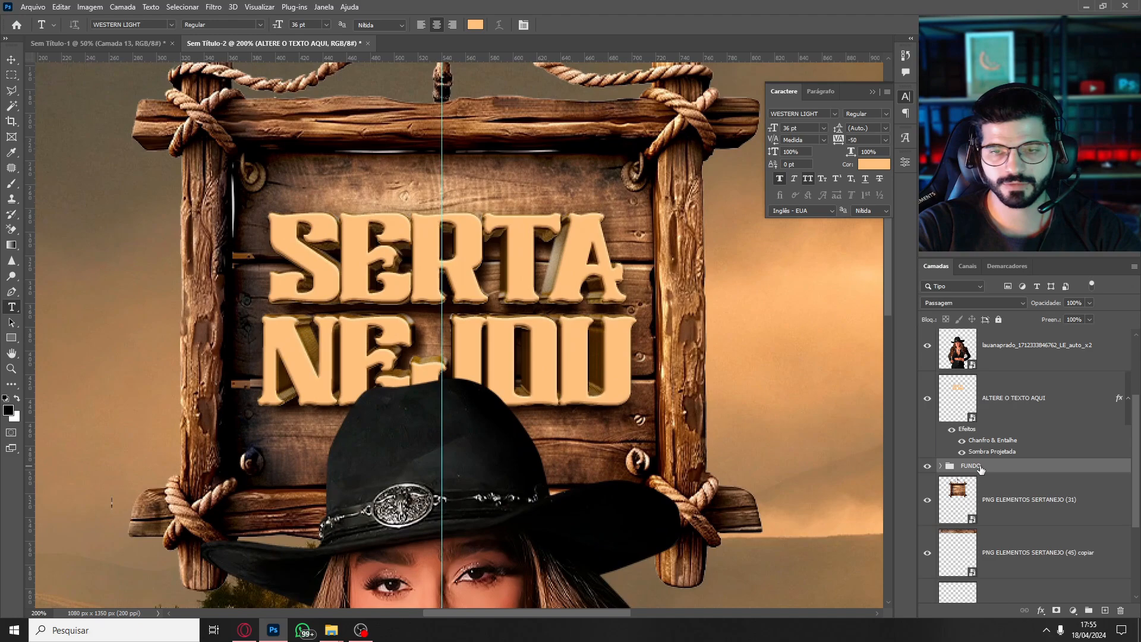
click(1012, 407)
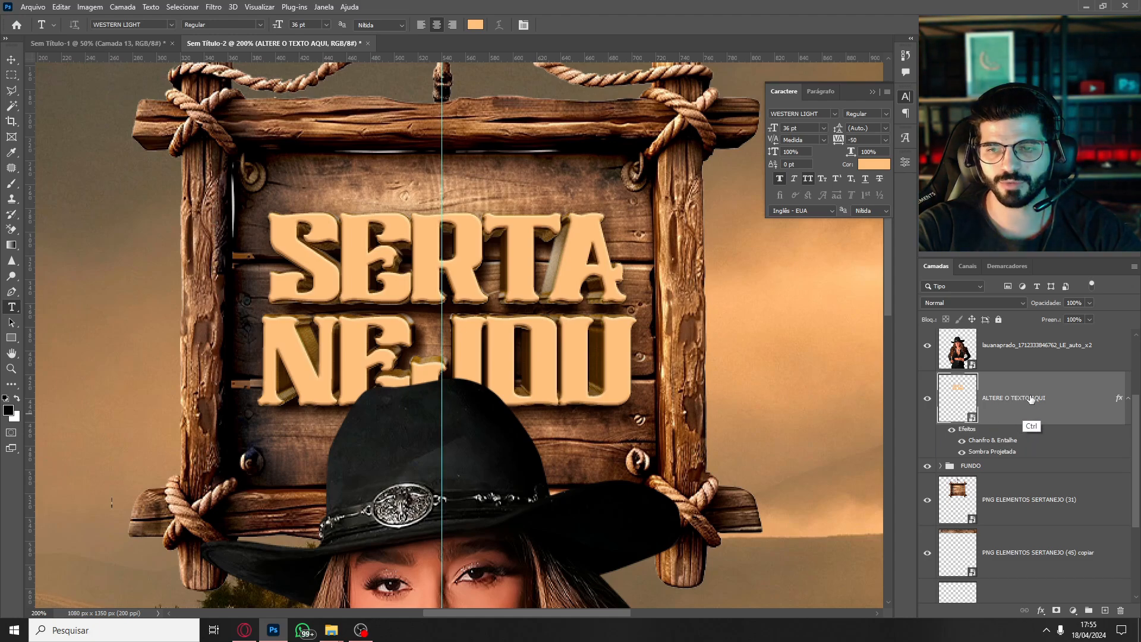
key(ctrl+g)
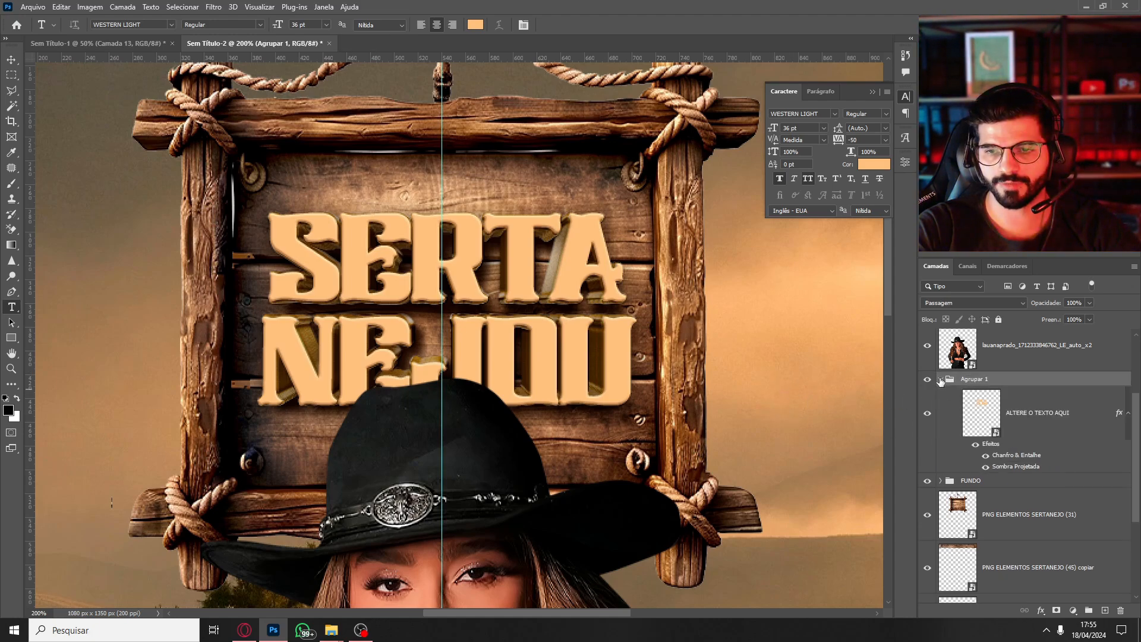
click(940, 379)
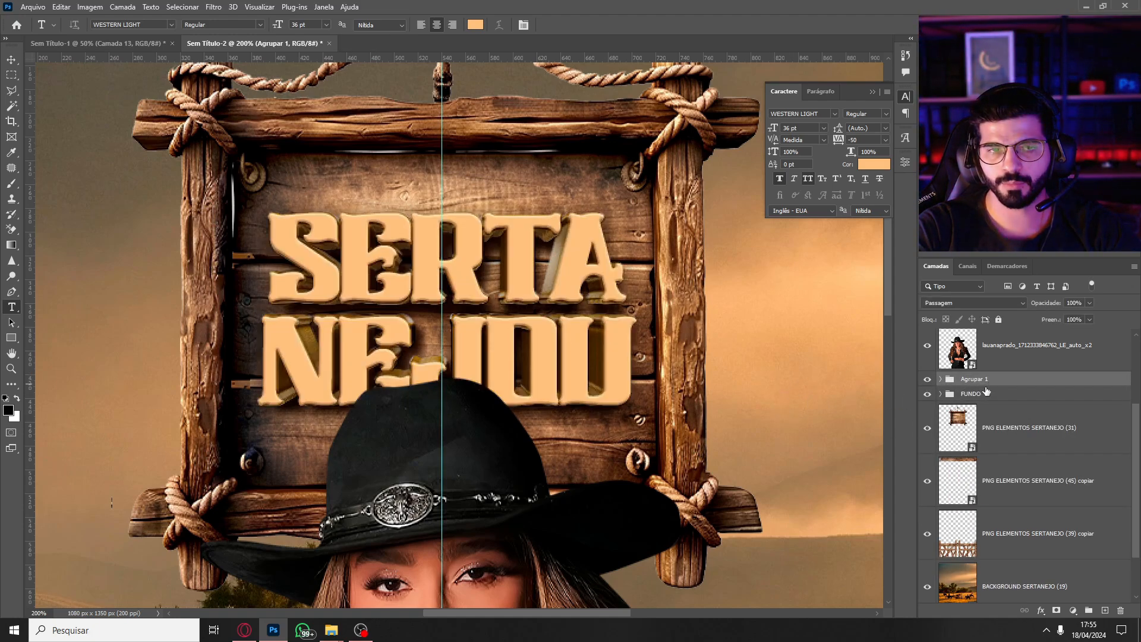
Turn off the Drop Shadow effect of the ALTERE O TEXTO AQUI layer inside Agrupar 1, leaving the group collapsed.
click(940, 379)
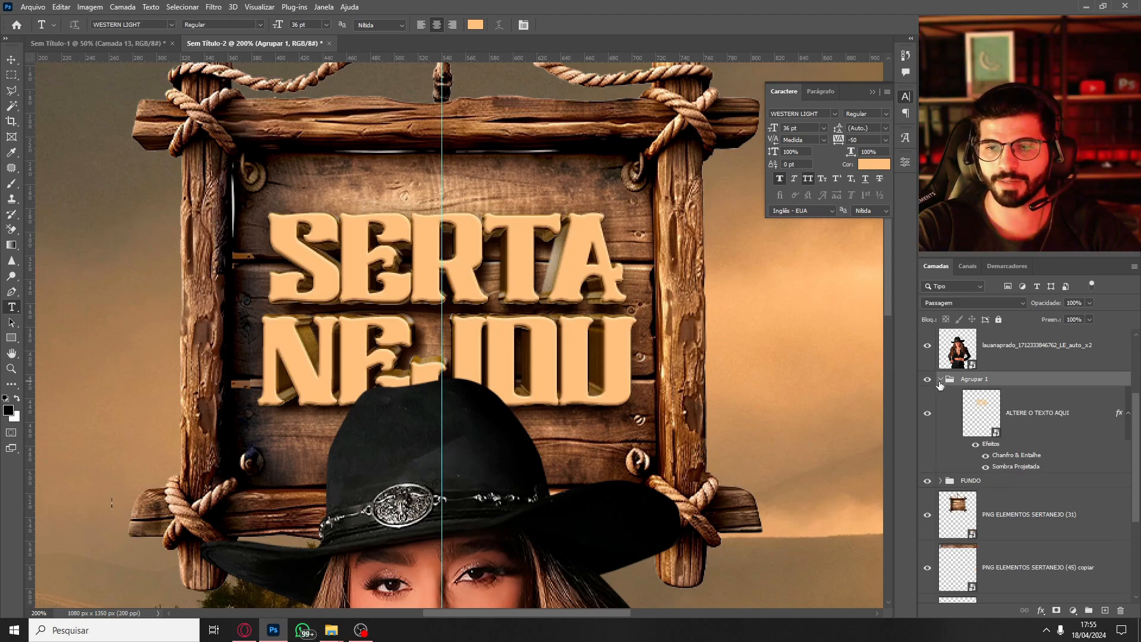
click(940, 379)
click(940, 379)
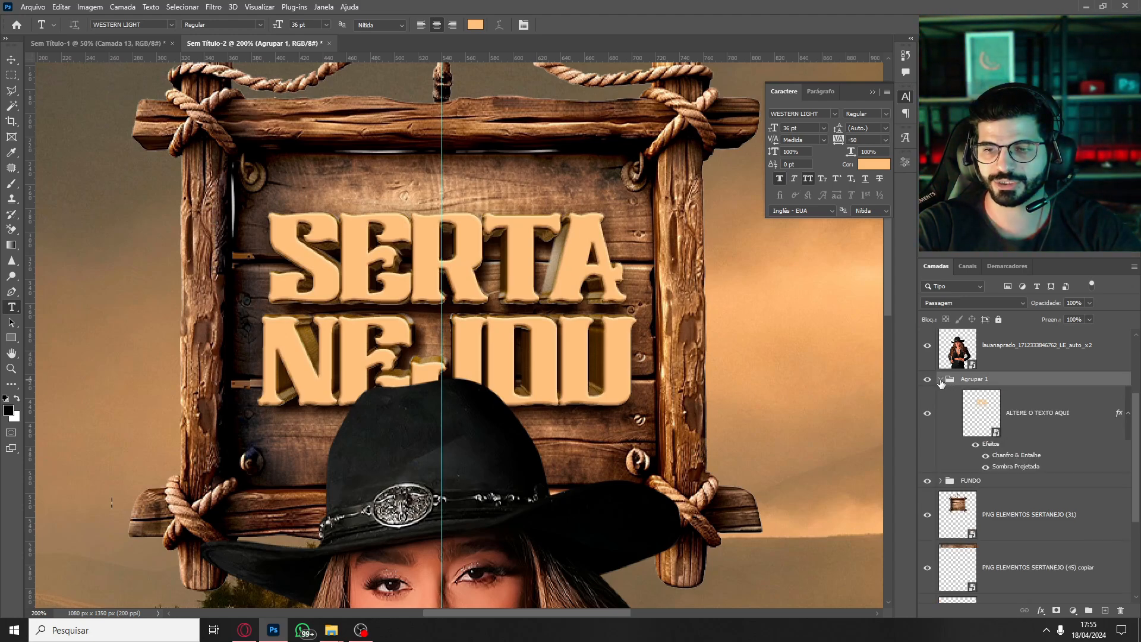
click(985, 467)
click(940, 379)
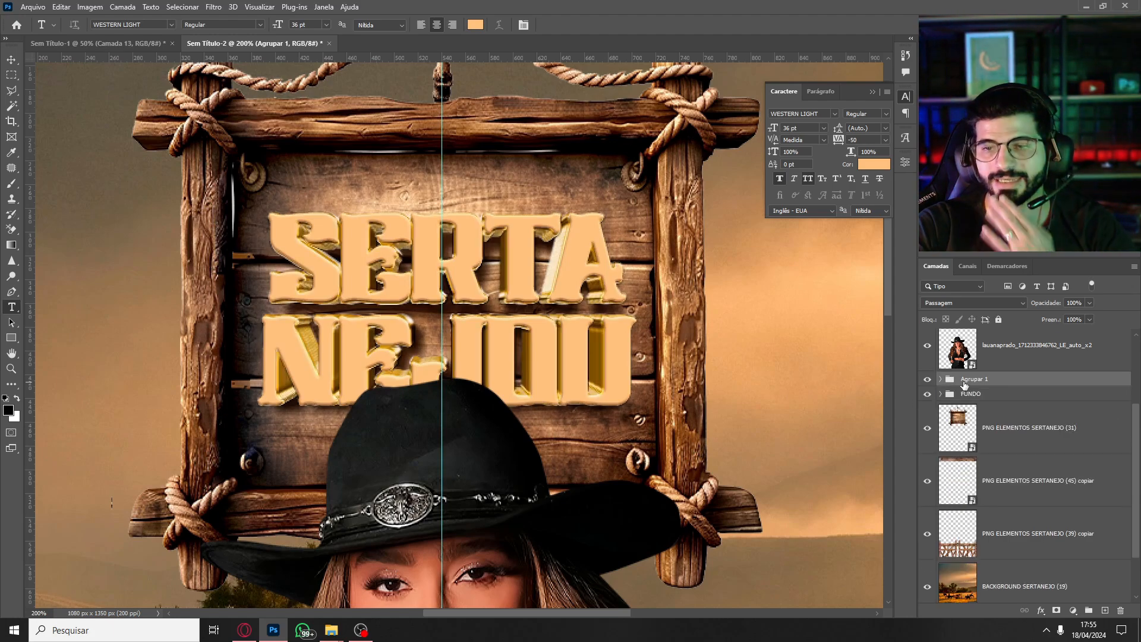
Add a Bevel & Emboss style to the Agrupar 1 title group, increase the bevel size considerably, and apply it.
click(1041, 610)
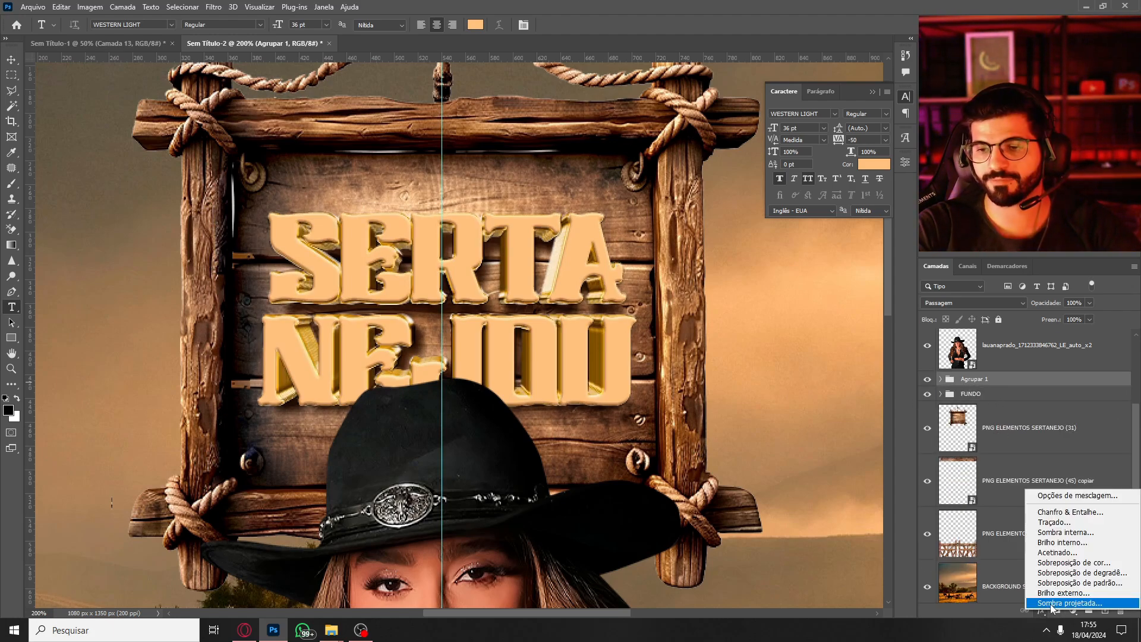
click(1067, 512)
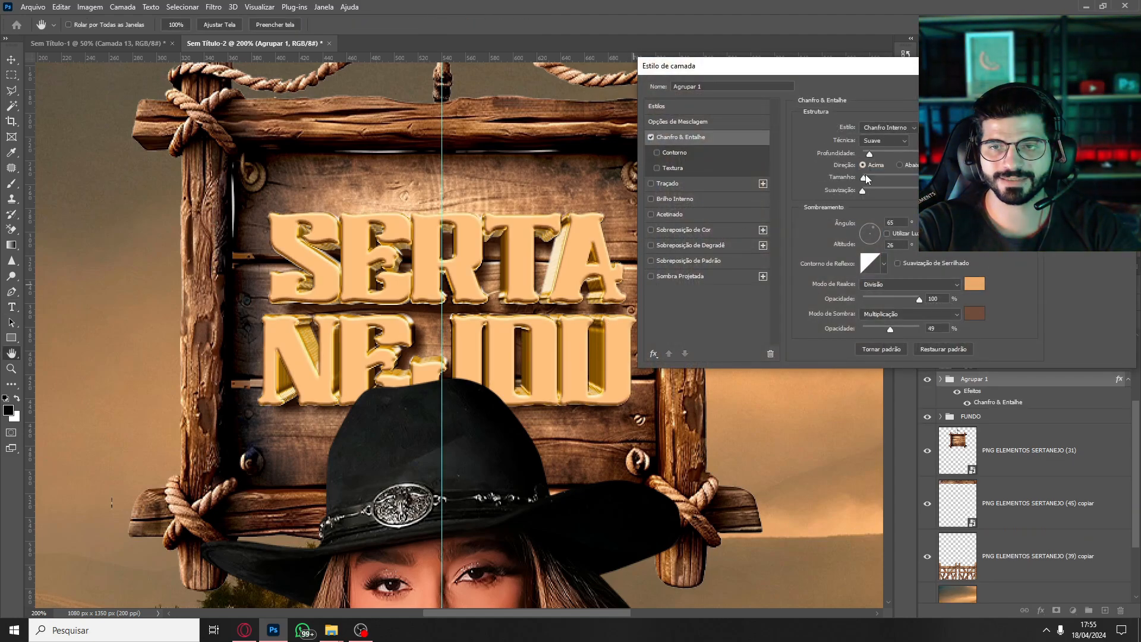
drag(865, 177, 890, 171)
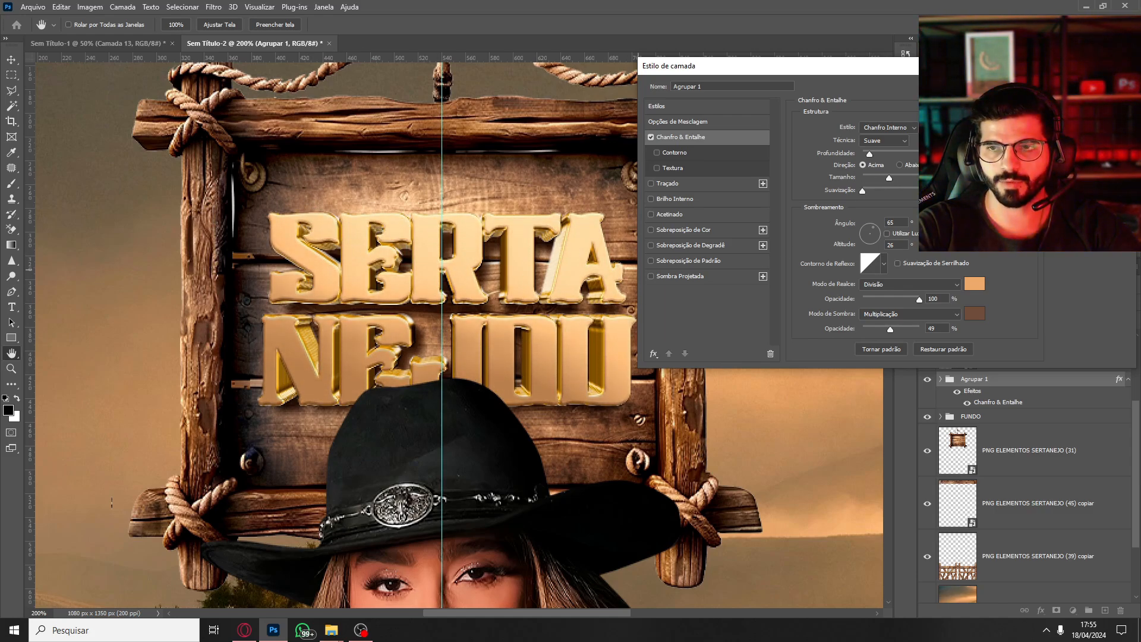
click(1089, 105)
click(941, 379)
click(941, 379)
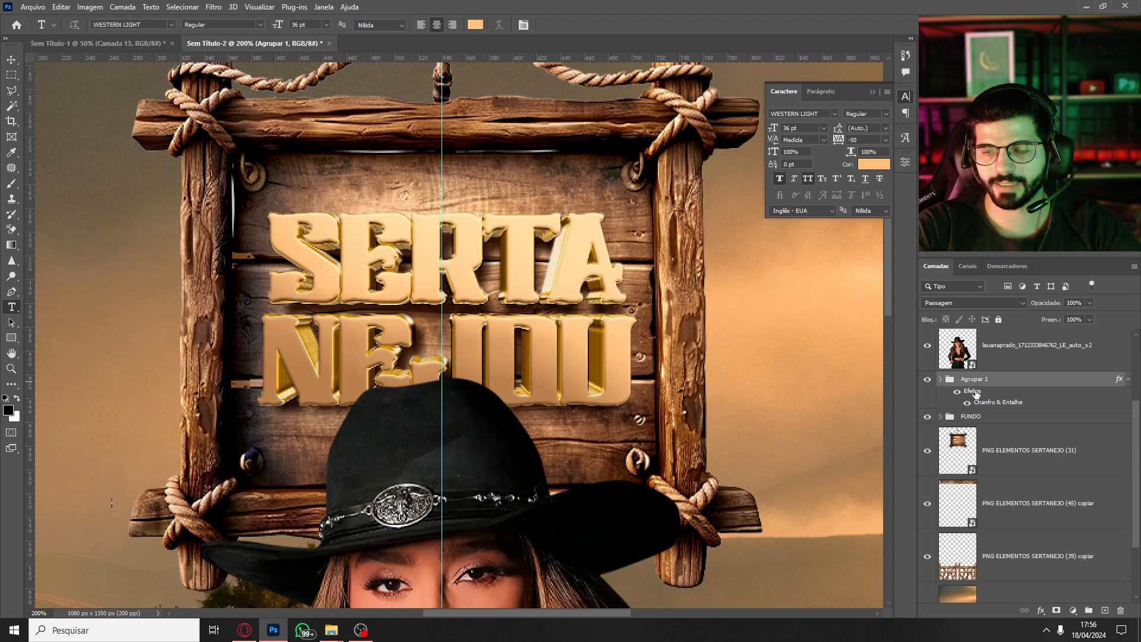
Add a Multiply Drop Shadow at a 90° angle to the Agrupar 1 group and apply the style.
click(1041, 610)
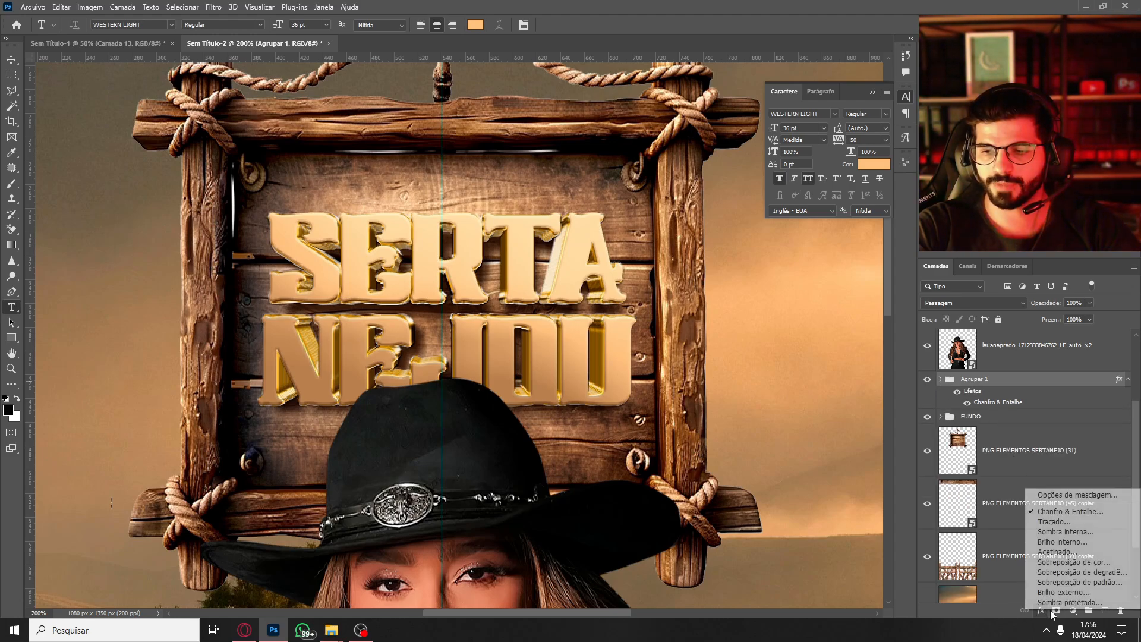
click(1064, 602)
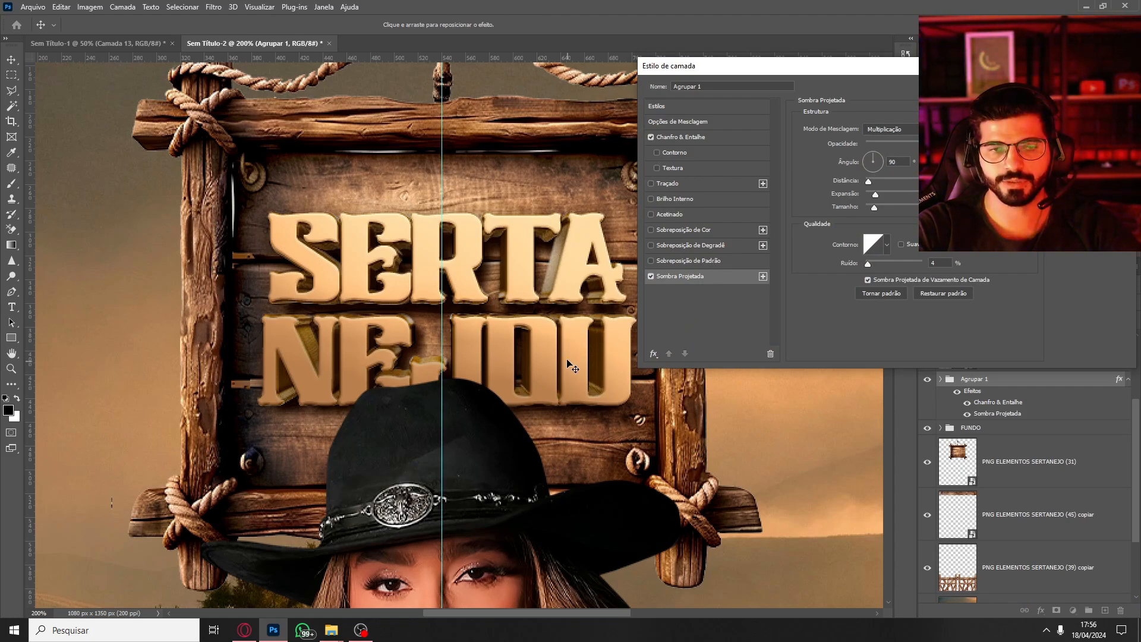
click(1089, 88)
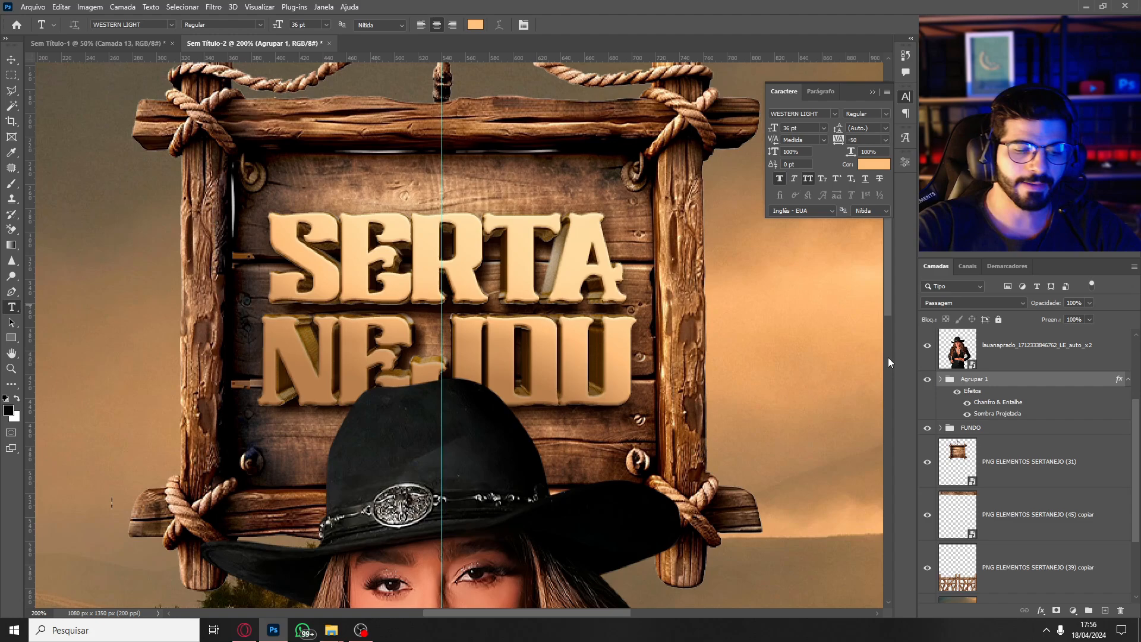
Move the singer cutout slightly down so her hat covers less of the title on the wooden sign.
key(ctrl+minus)
key(ctrl+minus)
key(ctrl+minus)
key(ctrl+minus)
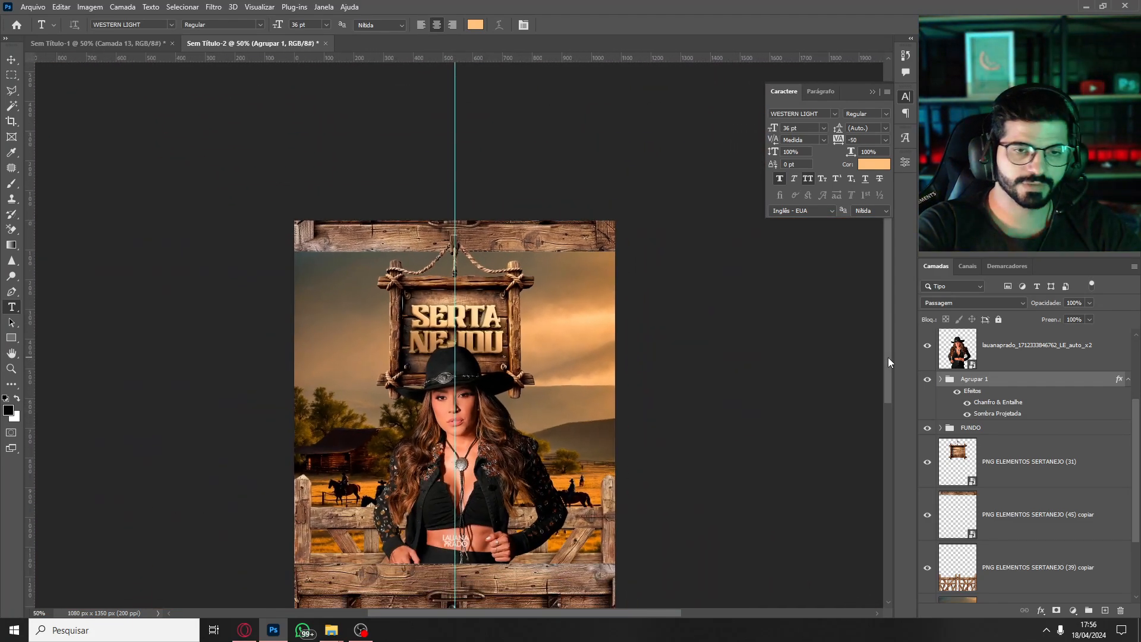
key(ctrl+plus)
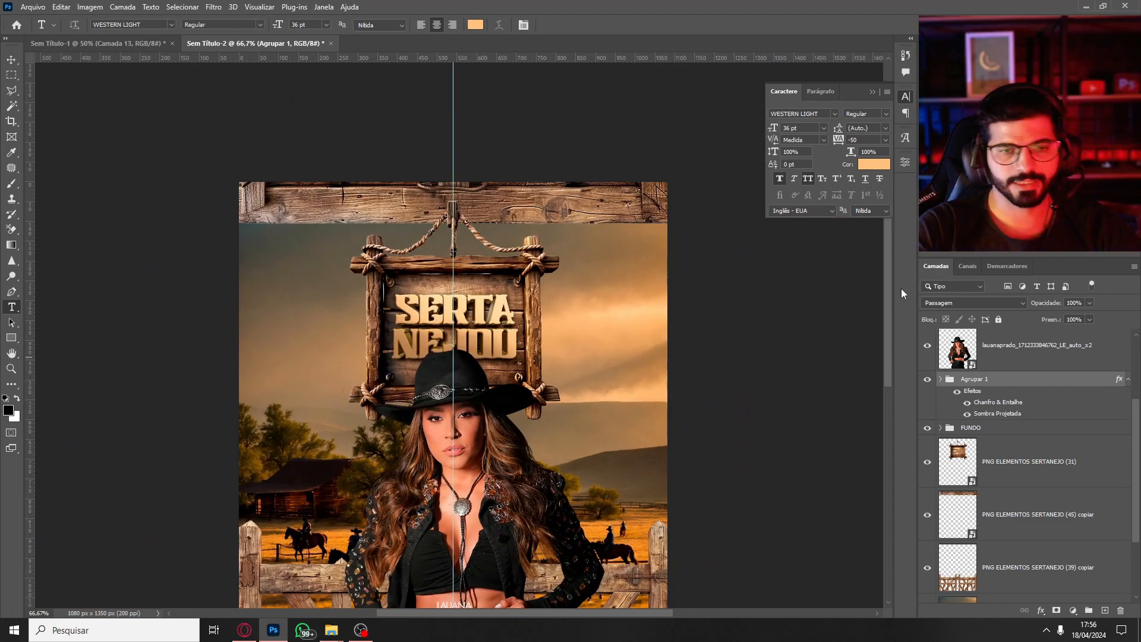
click(1015, 359)
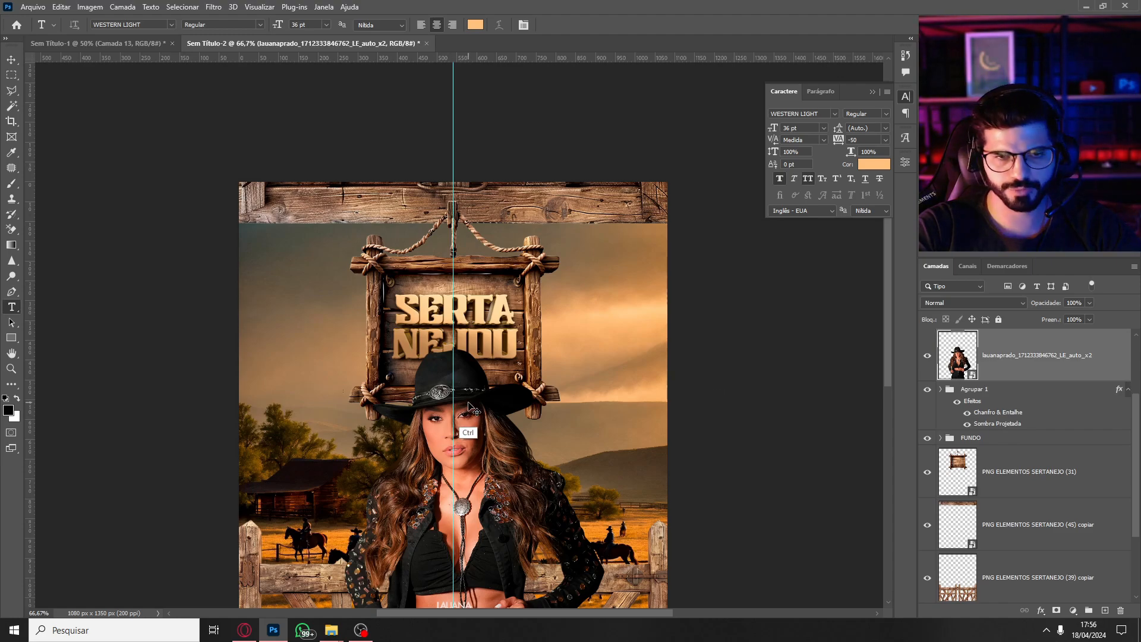
drag(468, 403, 469, 409)
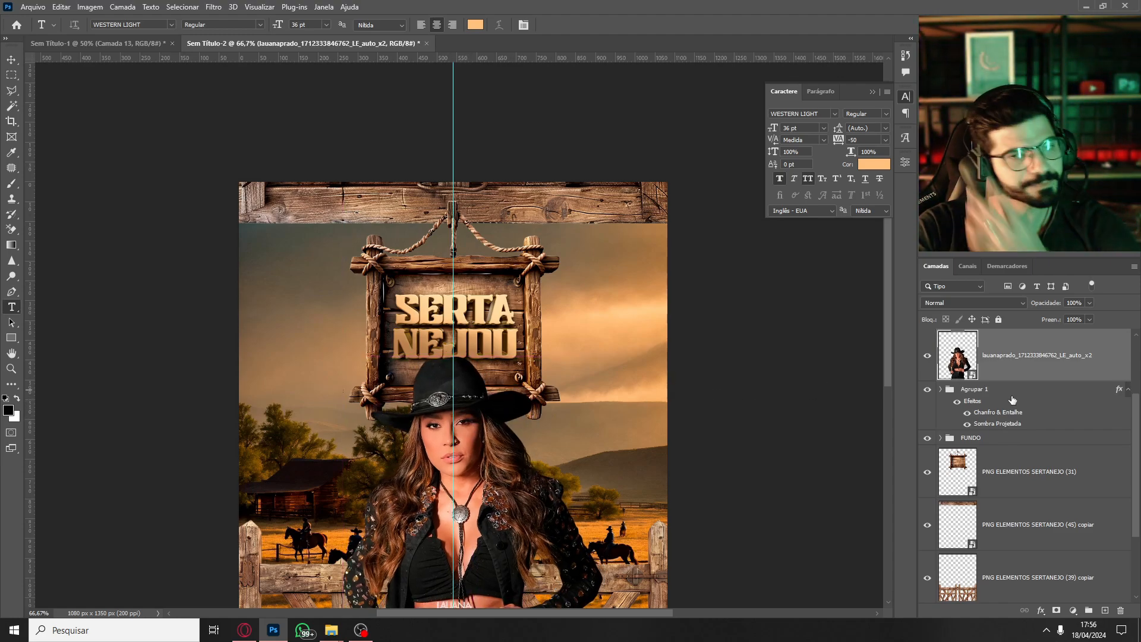
Add a Color Overlay to the FUNDO group and set its blend mode to Cor.
click(982, 439)
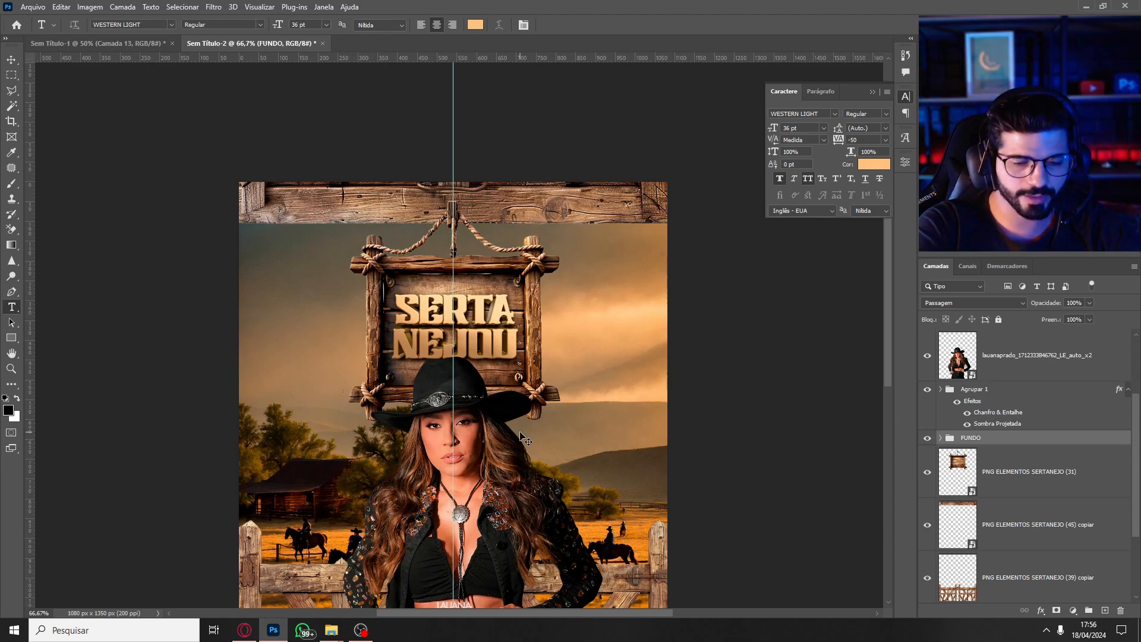
key(ctrl+plus)
key(ctrl+plus)
key(ctrl+plus)
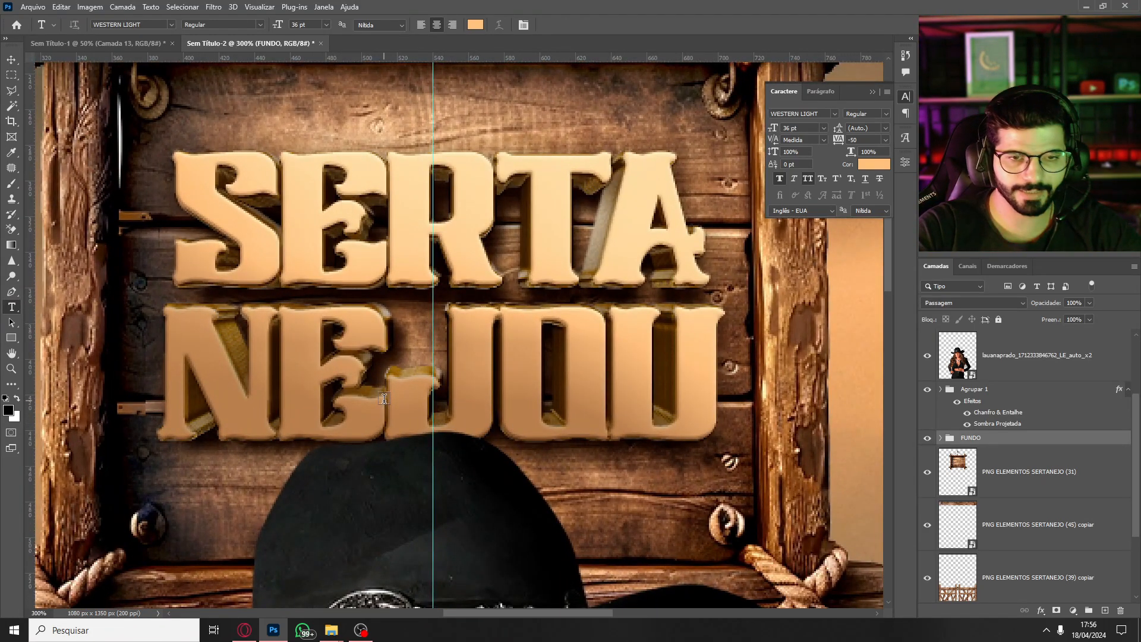
click(1041, 611)
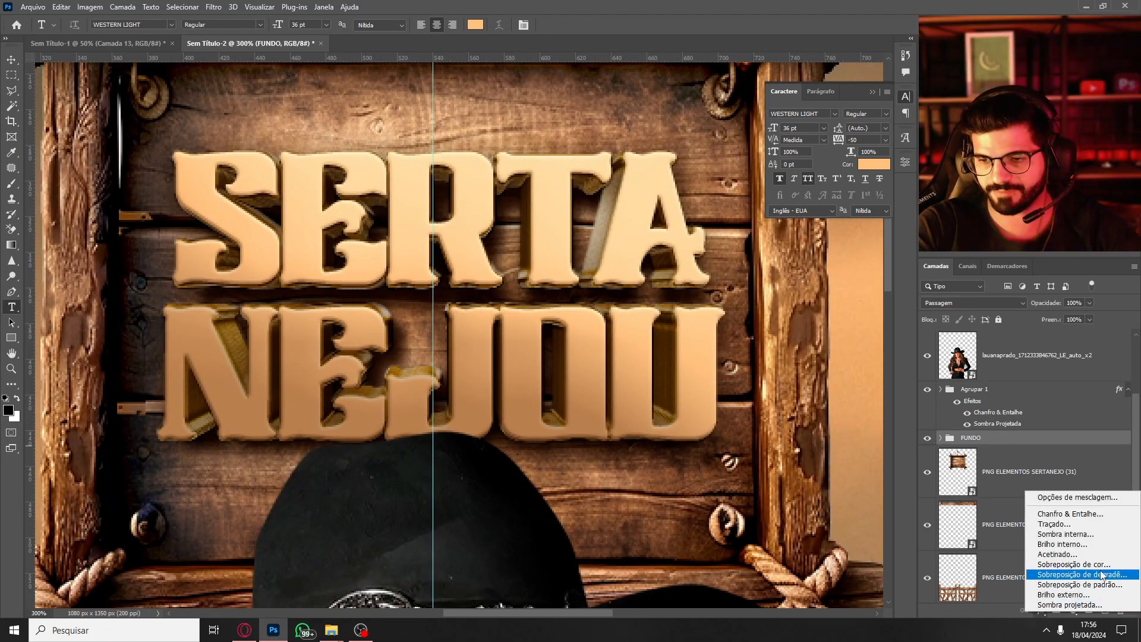
click(1100, 566)
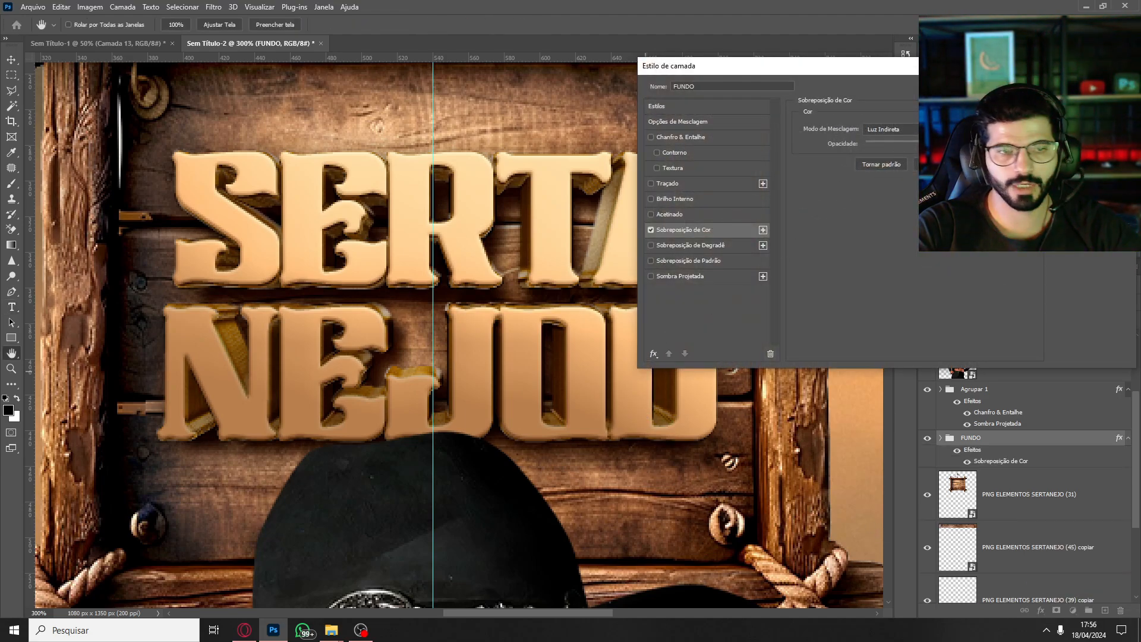
click(891, 128)
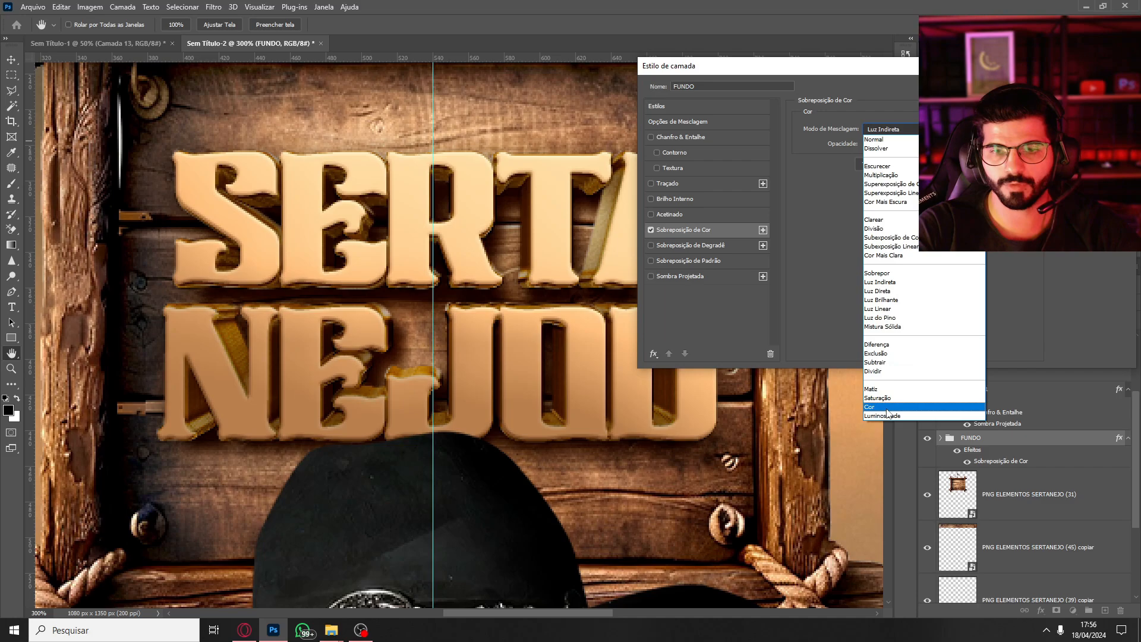
click(883, 407)
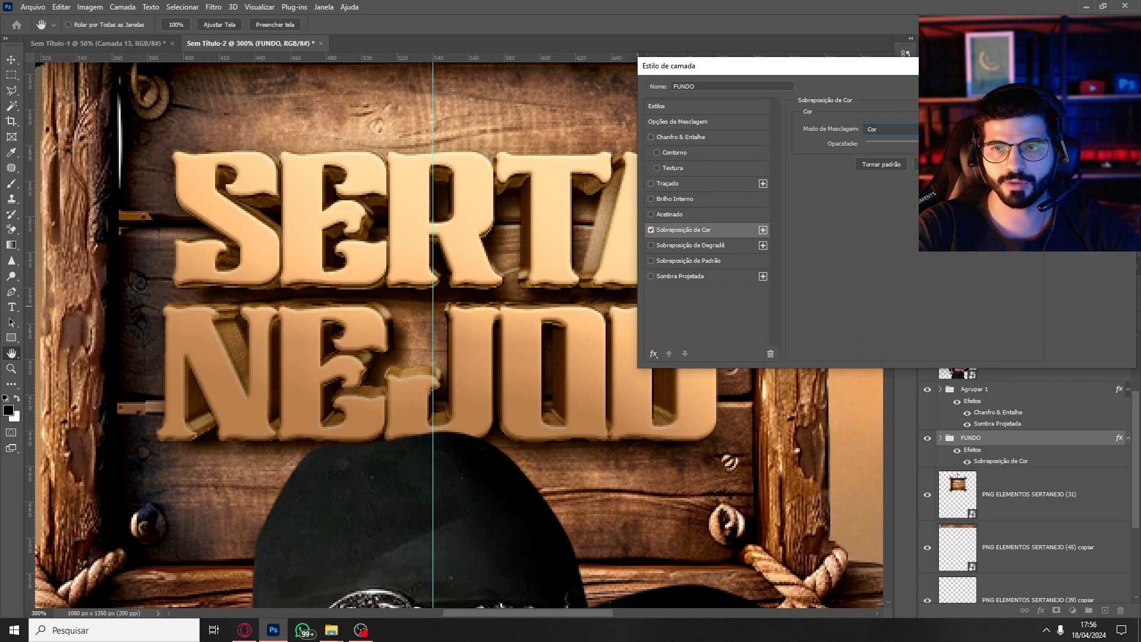
Sample a brown from the wooden sign as the FUNDO group's overlay color and apply the style.
click(967, 129)
click(539, 117)
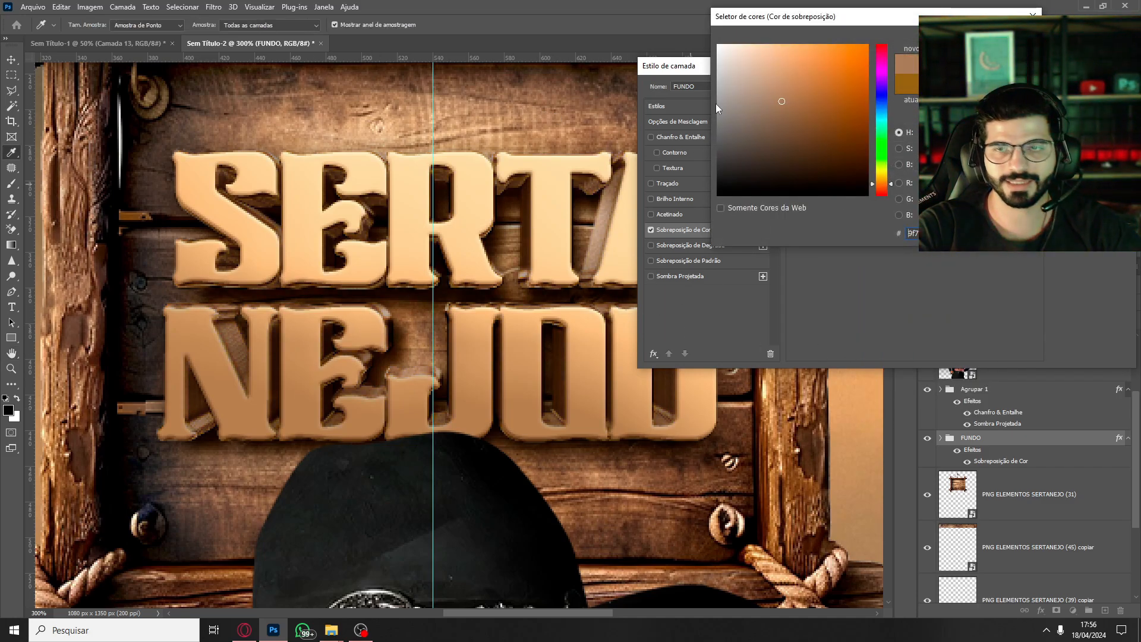
key(Return)
key(Return)
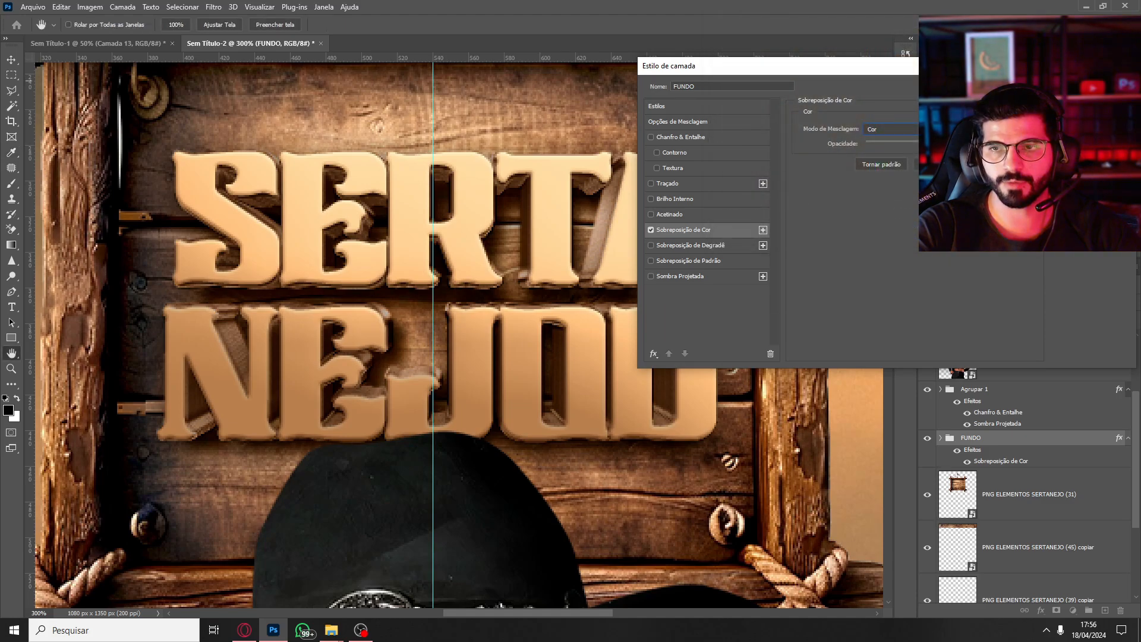
Combine the Agrupar 1 and FUNDO groups into one group and name it SERTANEJOU.
key(ctrl+0)
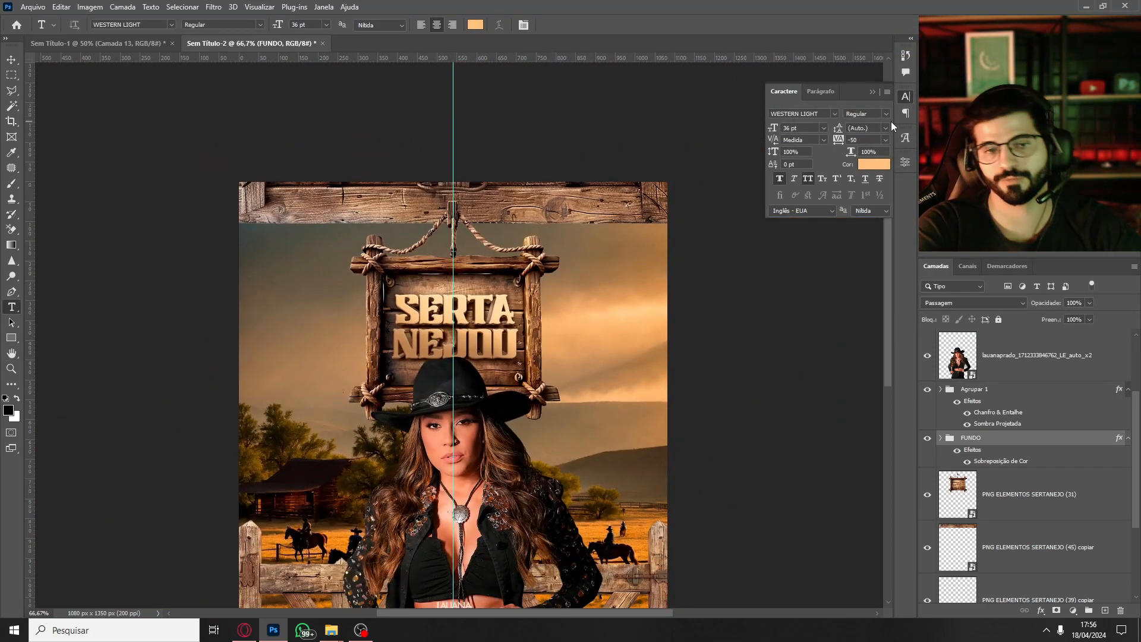
key(ctrl+minus)
key(ctrl+plus)
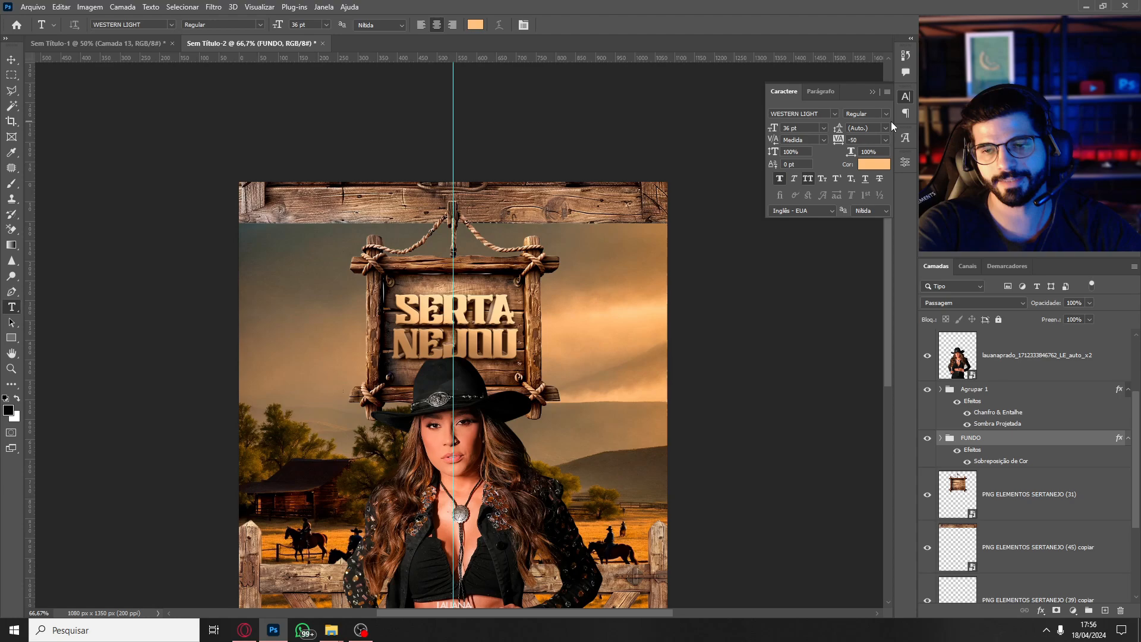
ctrl+click(998, 397)
key(ctrl+g)
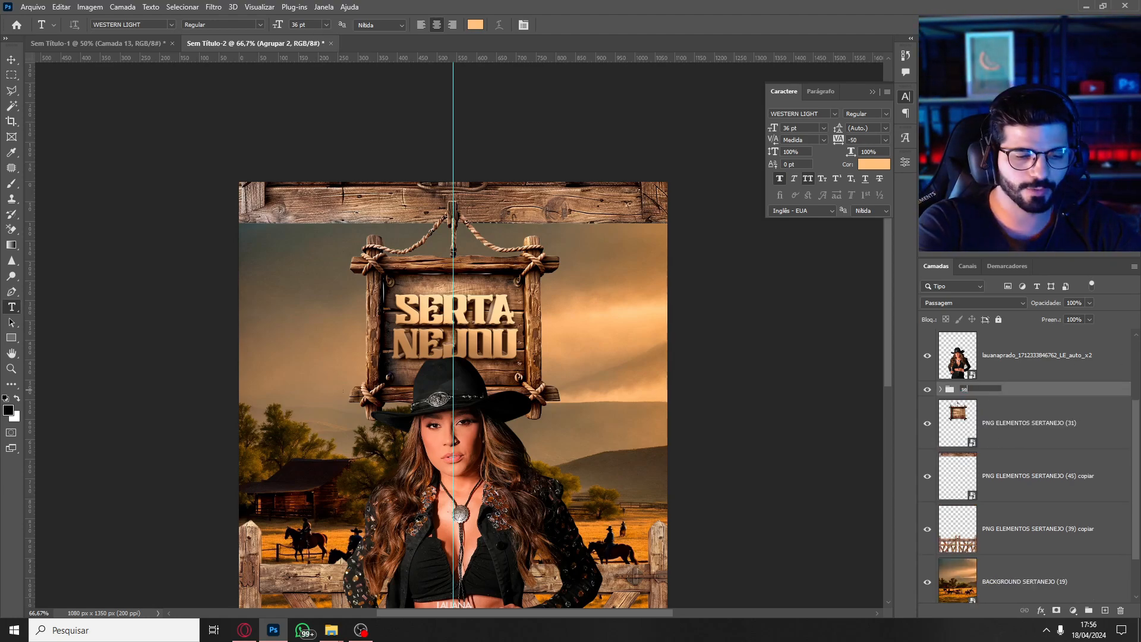
text(sertanej)
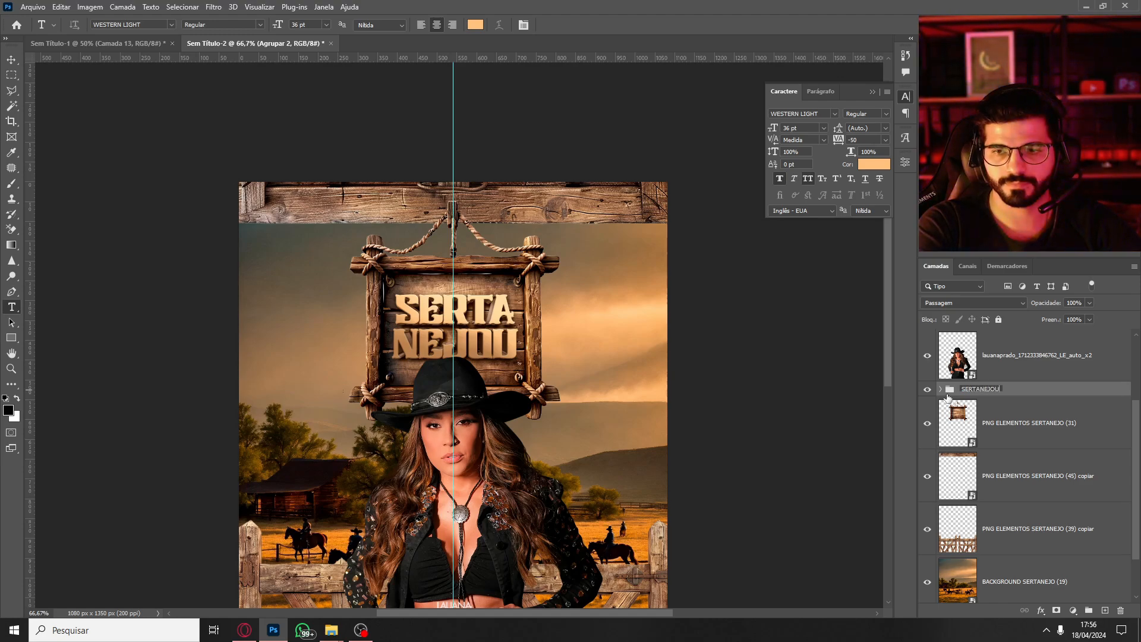
text(OU)
key(Return)
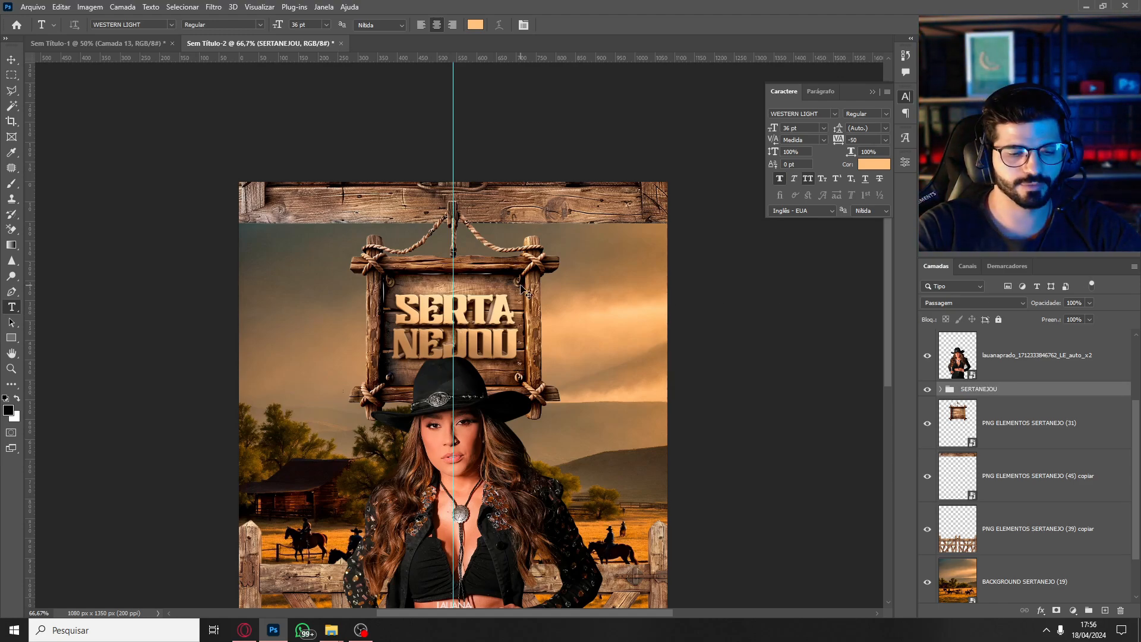
Squash the wooden sign to 12.40% height at 14.47% width, and move it about 30 px down.
scroll(522, 290, down, 3)
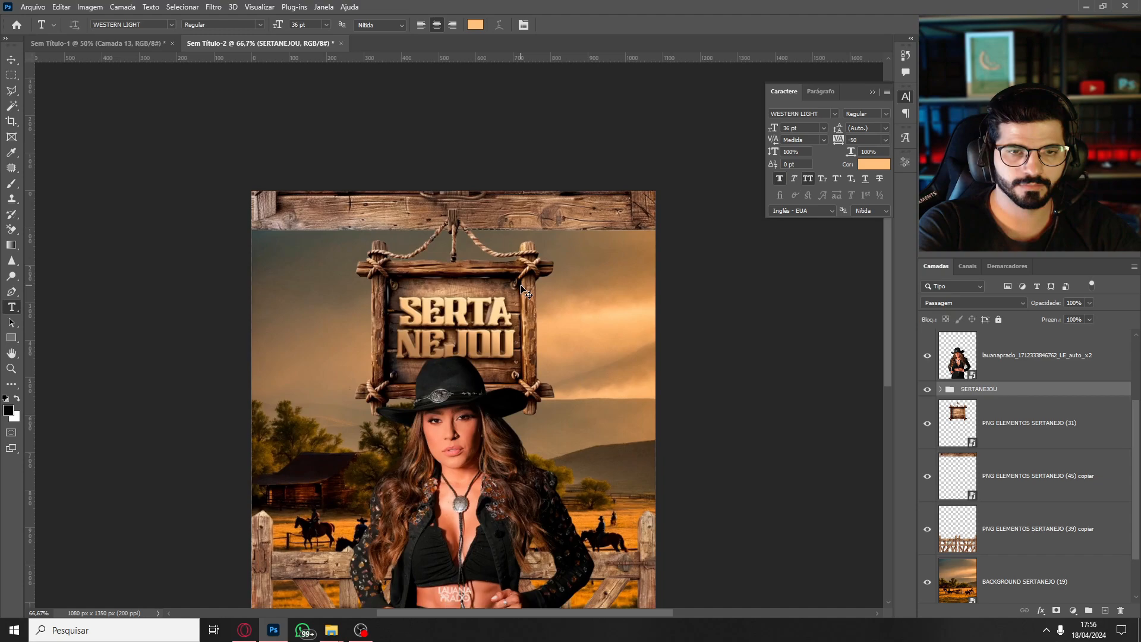
scroll(522, 290, up, 2)
scroll(522, 290, up, 1)
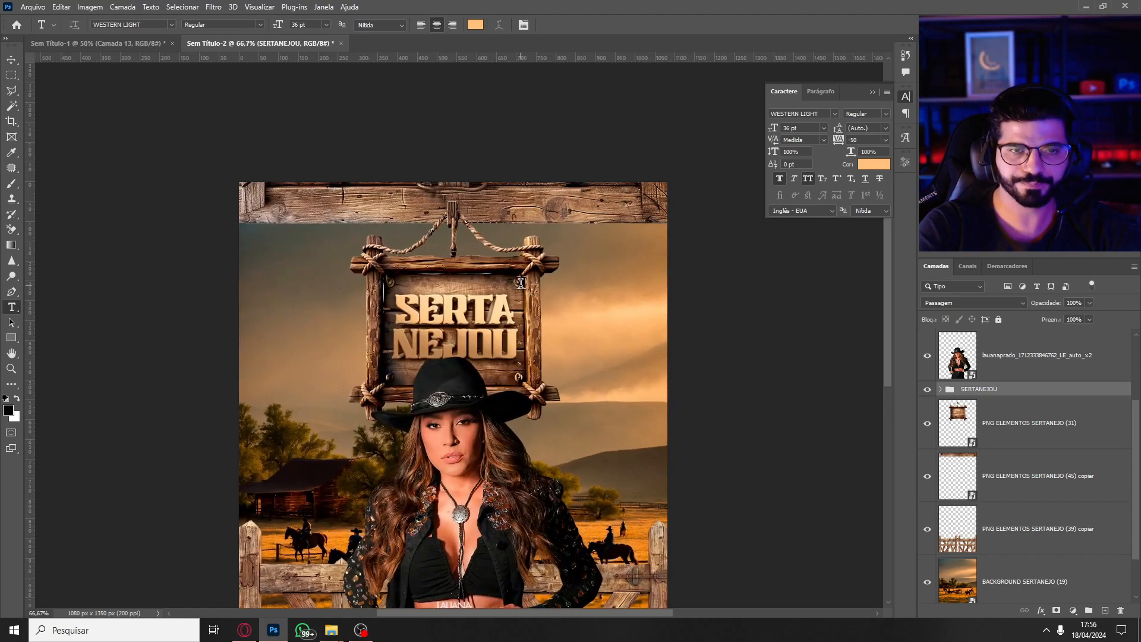
click(991, 443)
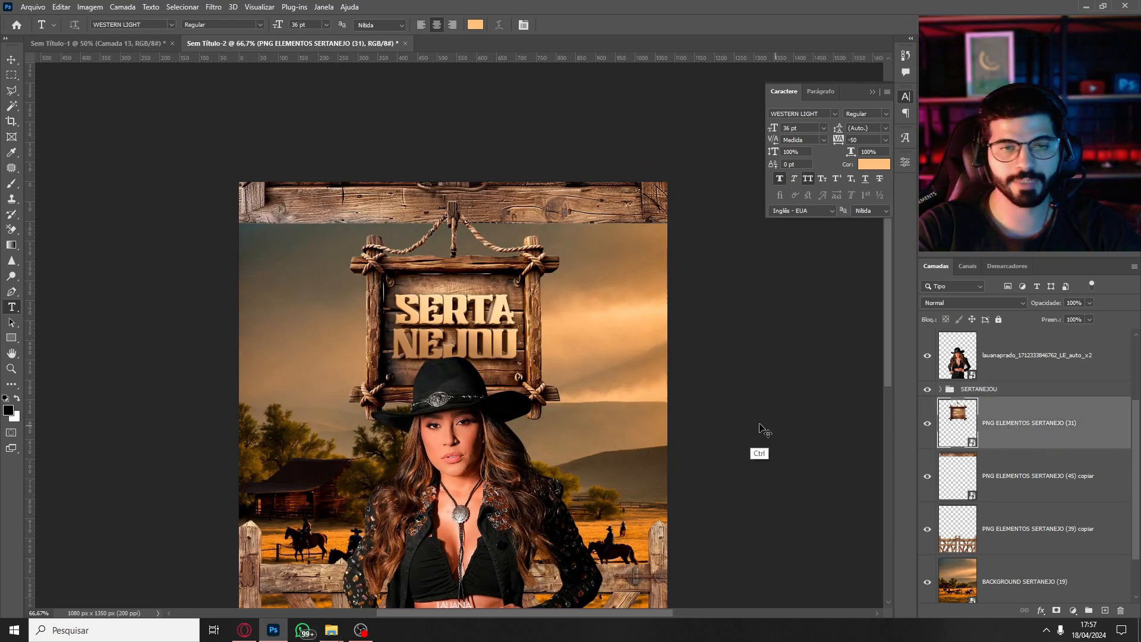
key(ctrl+t)
drag(453, 408, 458, 394)
drag(484, 303, 484, 315)
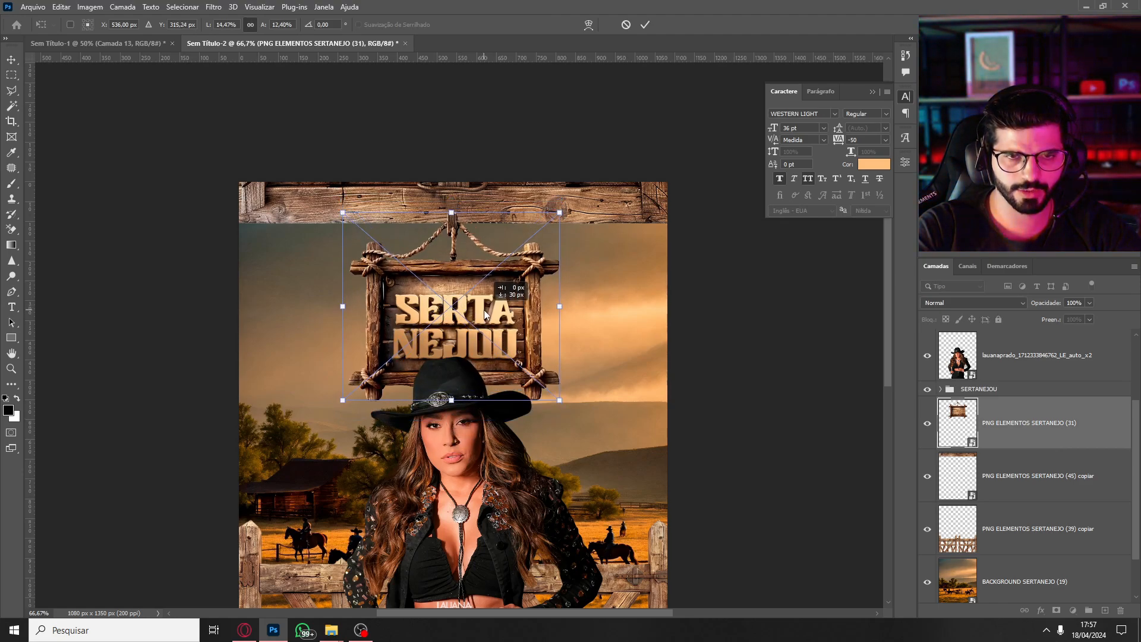
key(Return)
key(t)
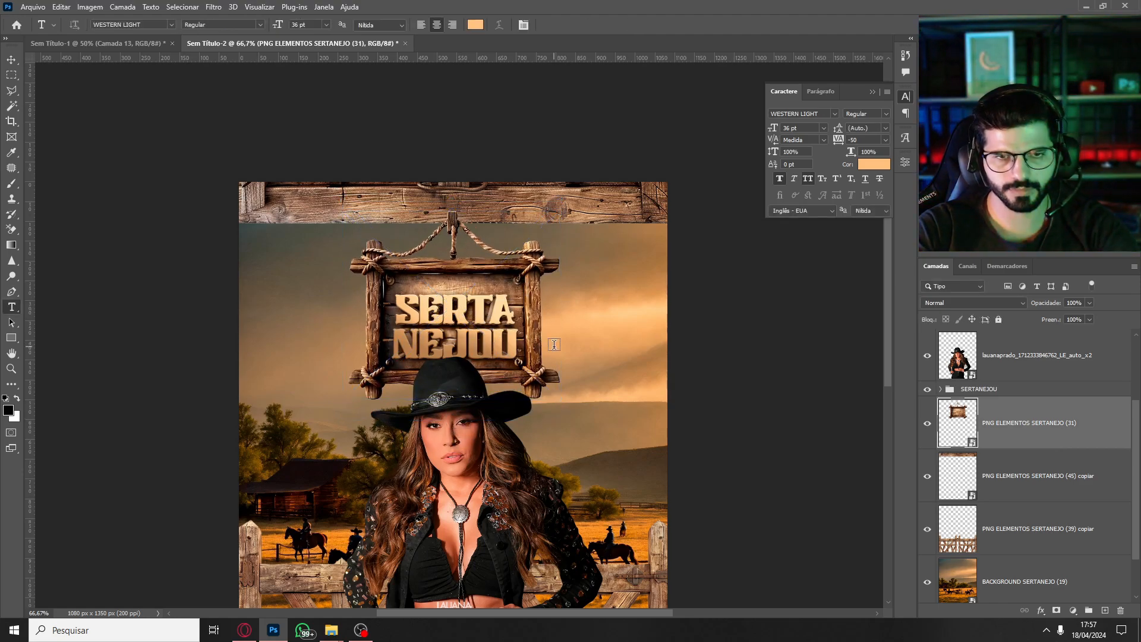
Nudge the wooden sign and the SERTANEJOU title group slightly upward so the title sits centered in the frame.
click(979, 389)
click(1022, 427)
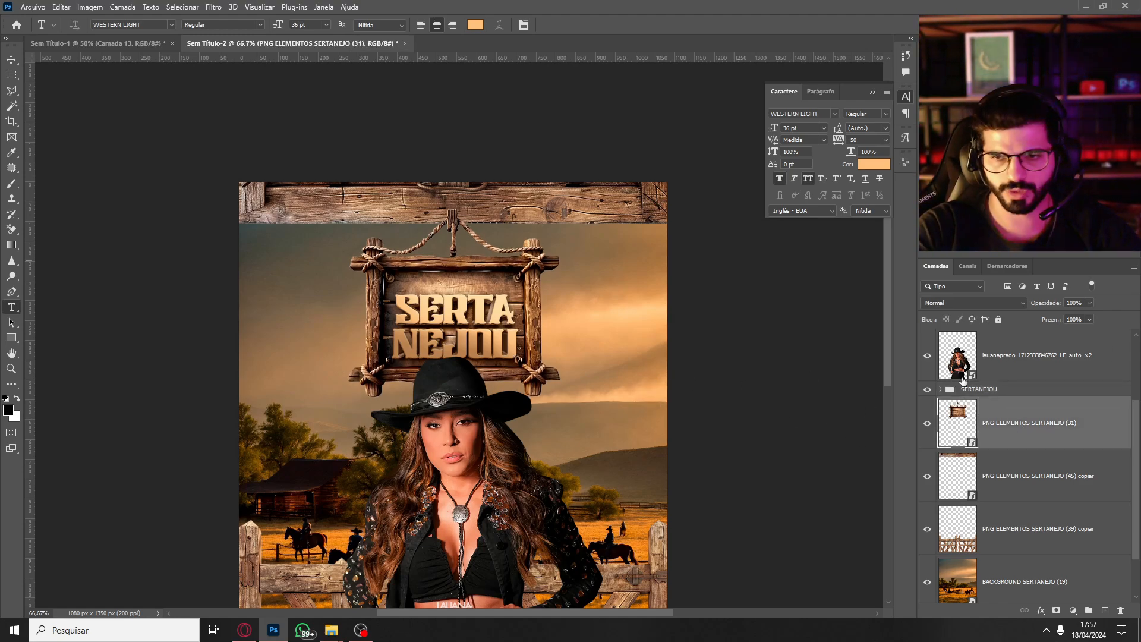
click(954, 390)
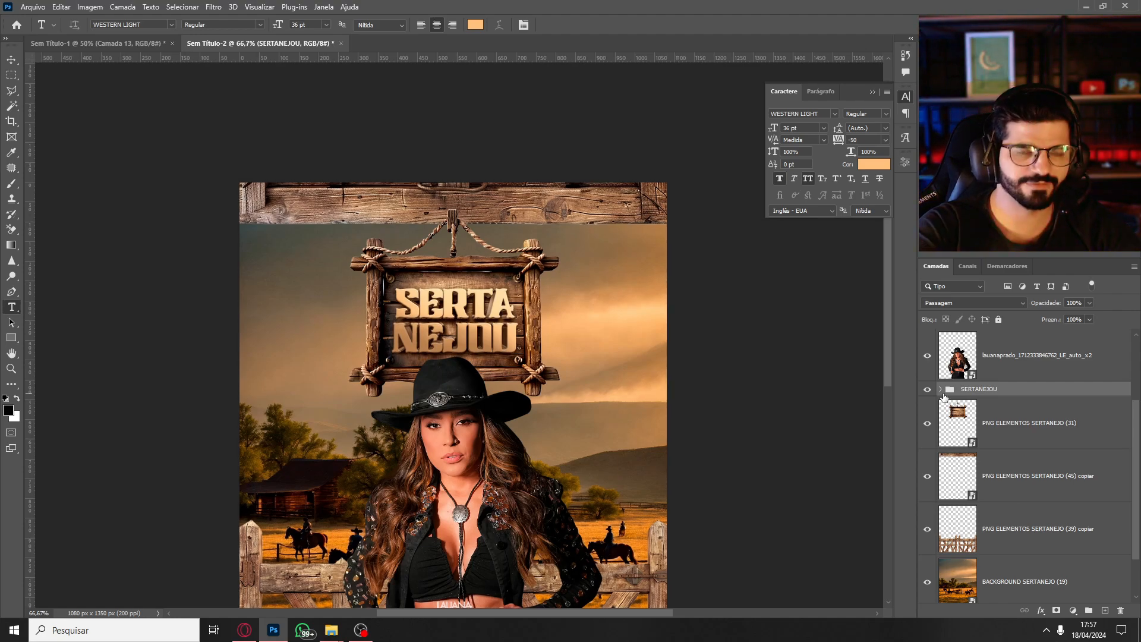
key(ctrl+minus)
key(ctrl+minus)
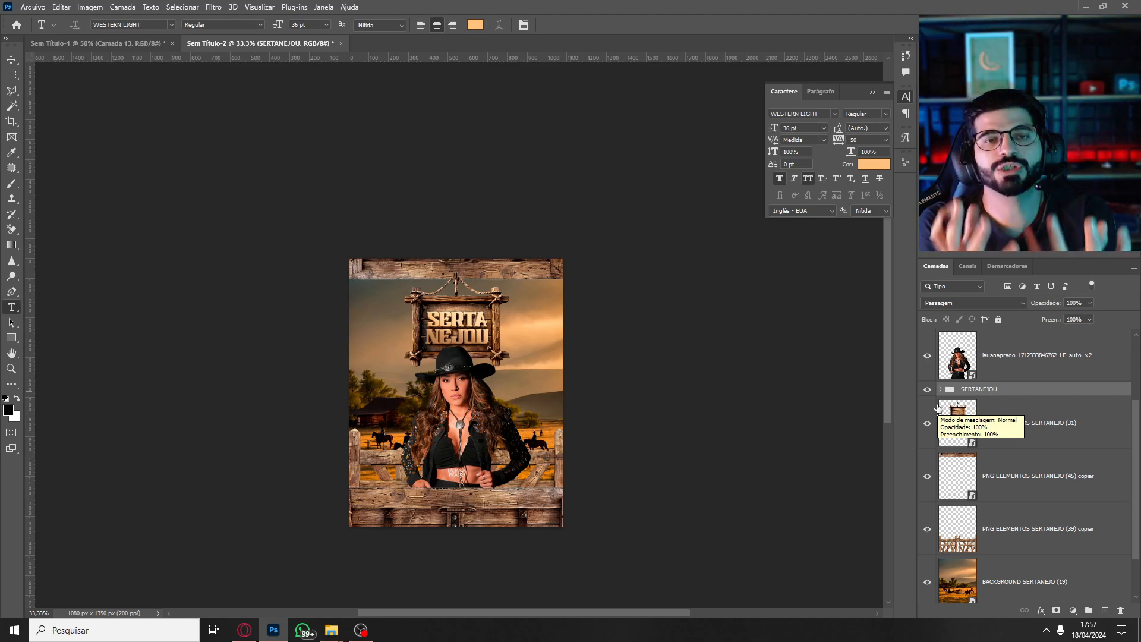
click(950, 363)
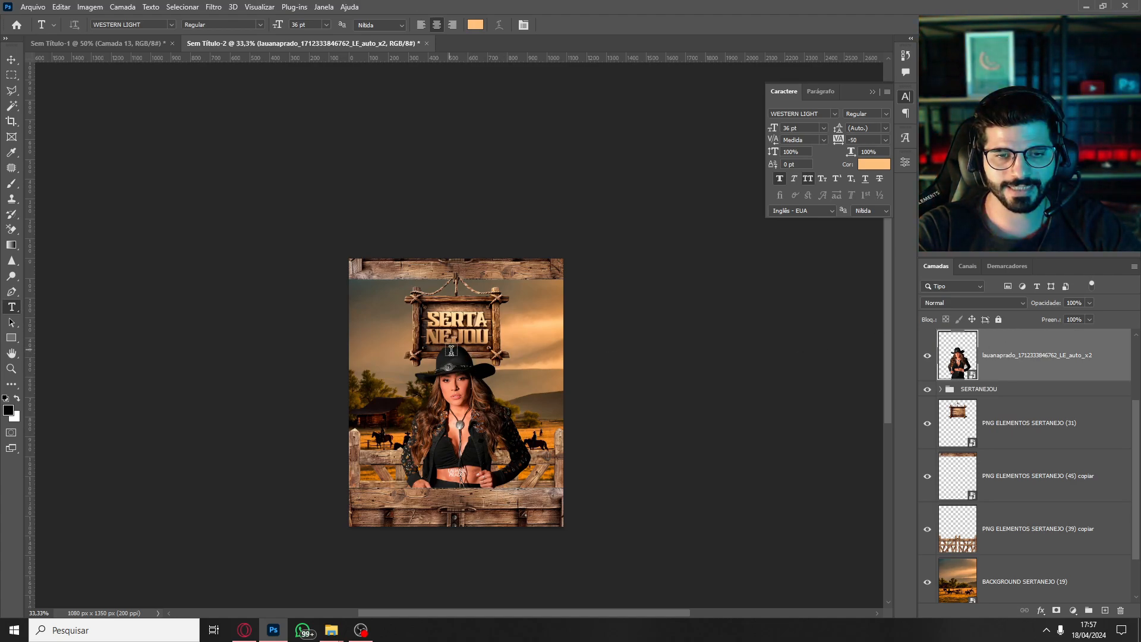
click(12, 183)
key(ctrl+shift+n)
key(Return)
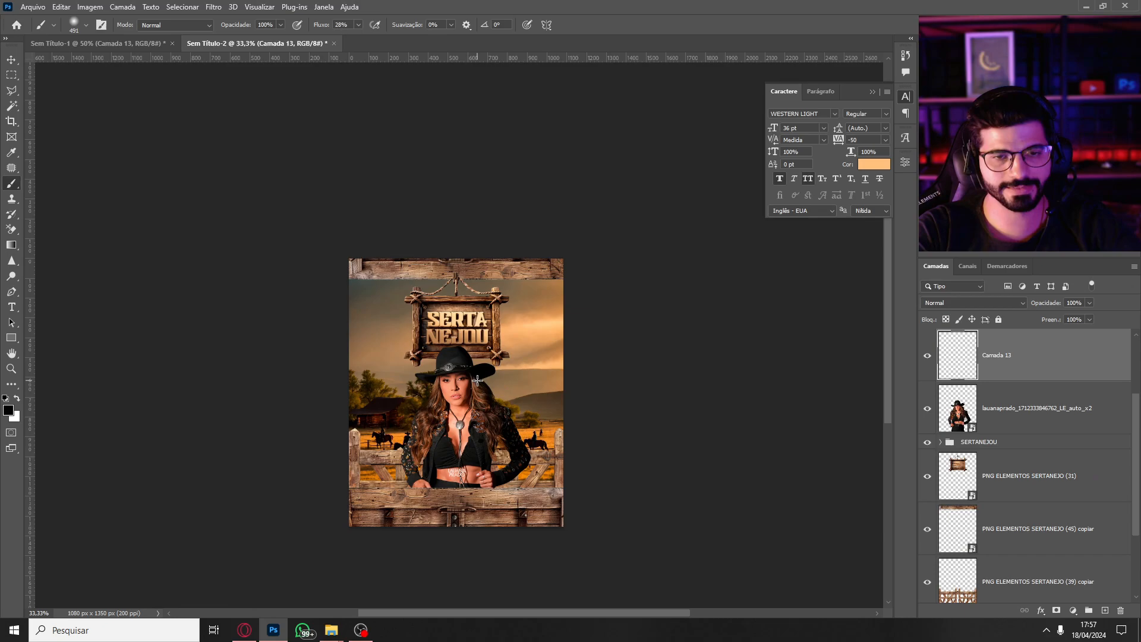
mouse_move(483, 376)
mouse_down()
mouse_move(522, 433)
mouse_move(529, 415)
mouse_up()
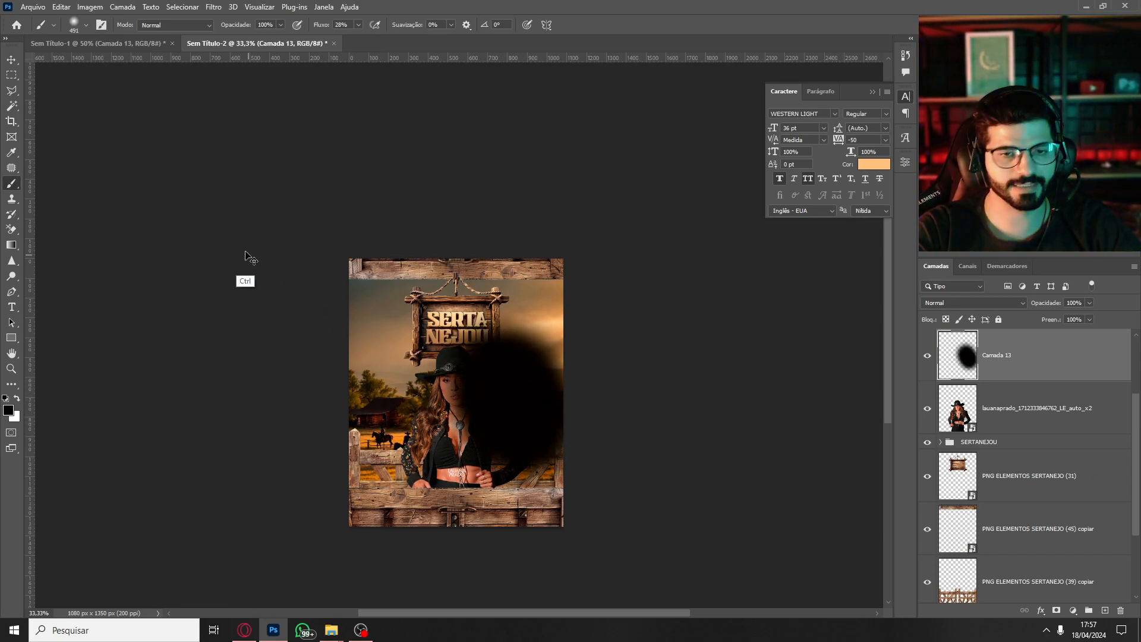
key(ctrl+z)
click(86, 25)
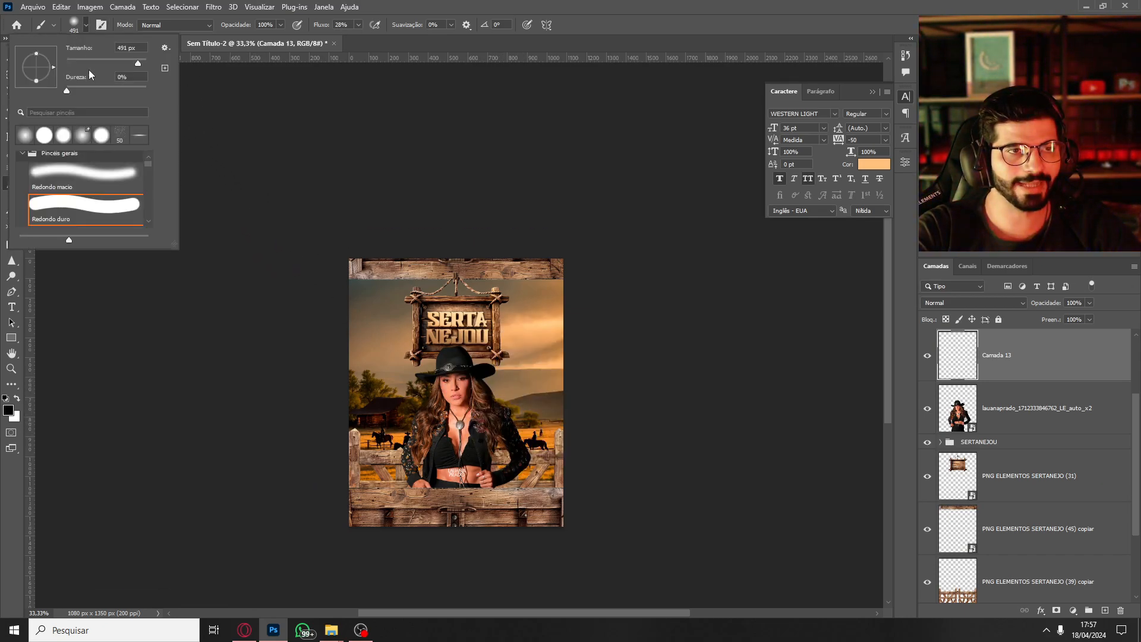
drag(477, 381, 510, 424)
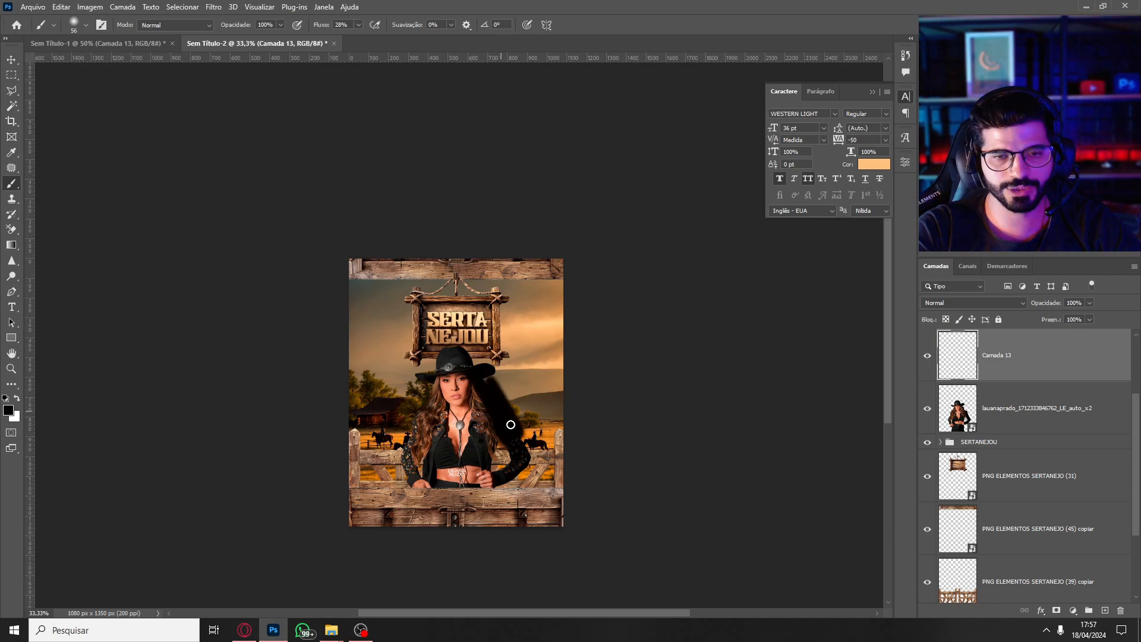
mouse_move(545, 322)
mouse_down()
mouse_move(537, 356)
mouse_move(581, 359)
mouse_move(553, 351)
mouse_up()
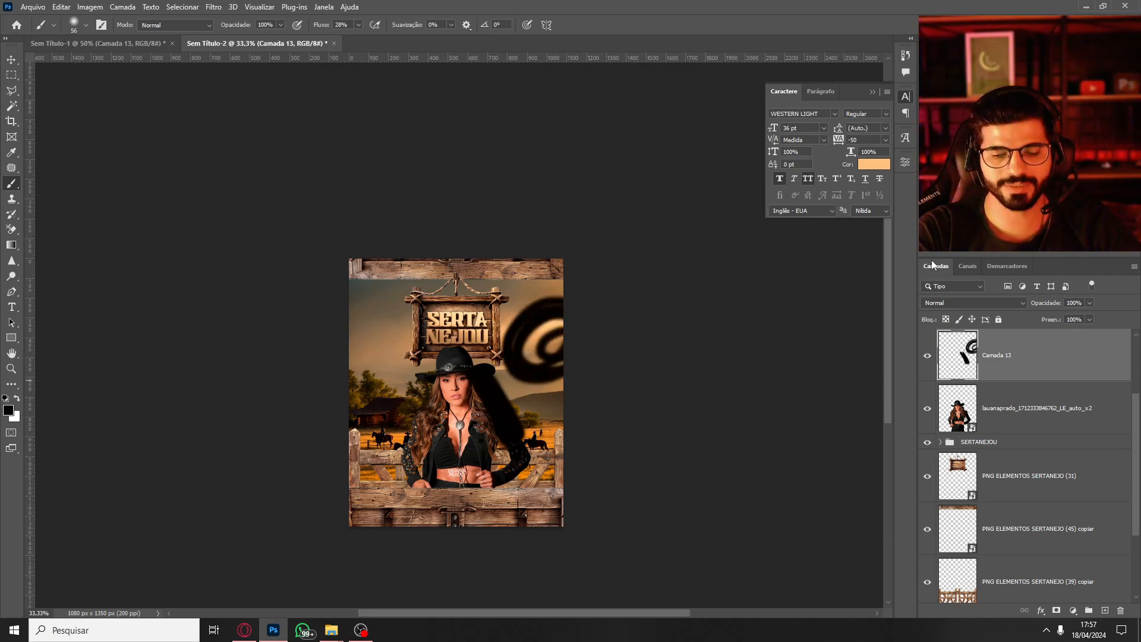
key(Delete)
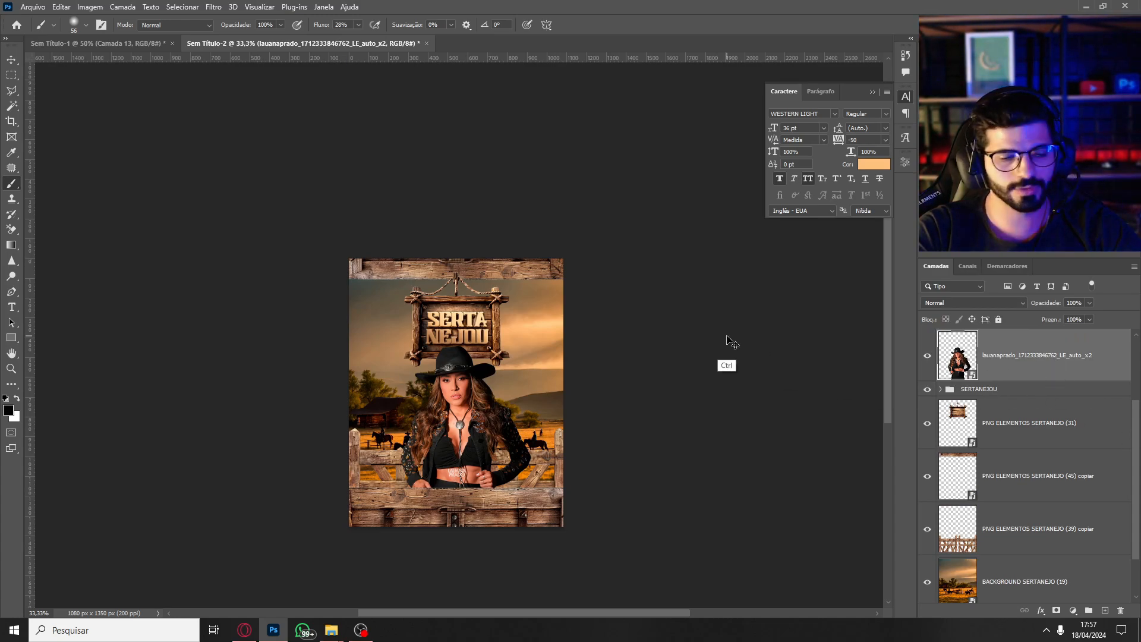
Flip the singer cutout horizontally and move it left toward the center of the flyer.
key(ctrl+t)
right_click(454, 148)
click(472, 365)
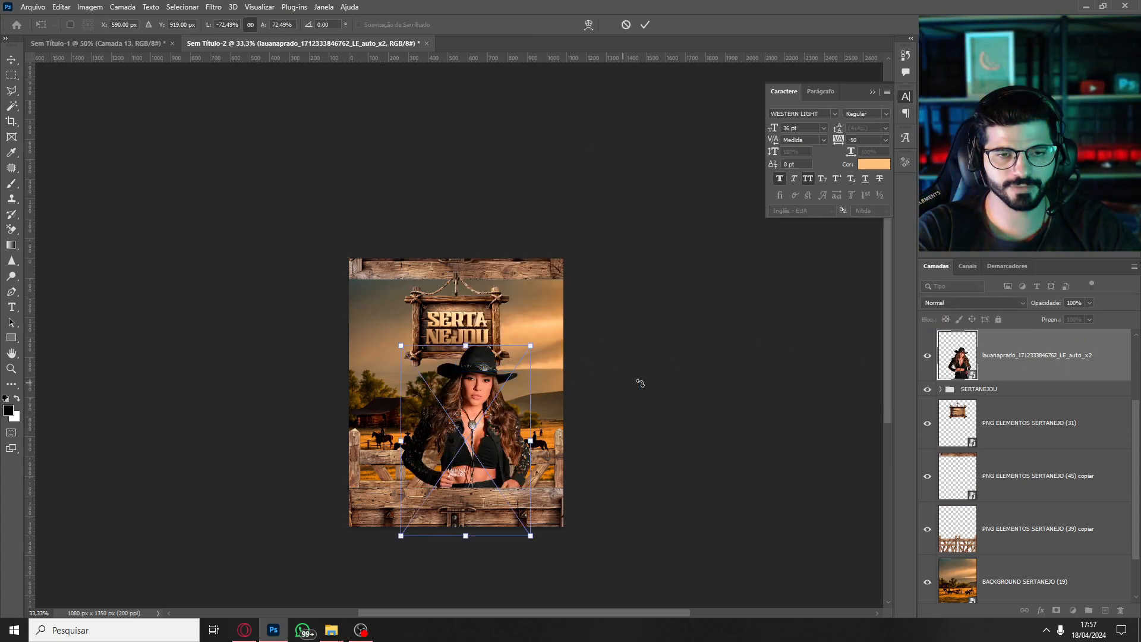
key(Return)
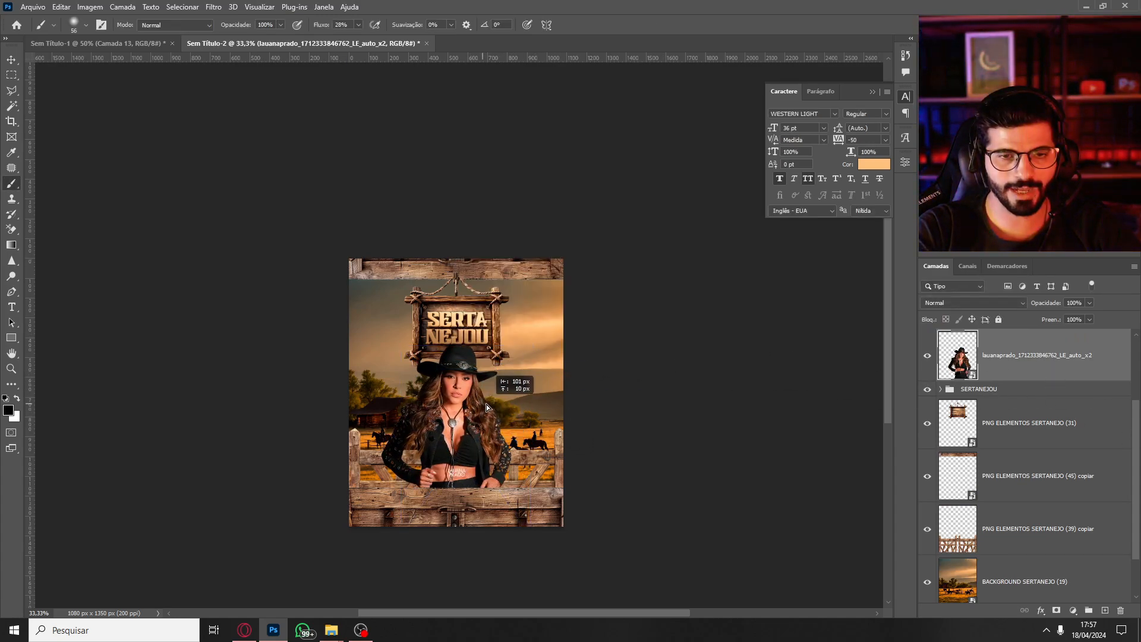
drag(494, 414, 478, 416)
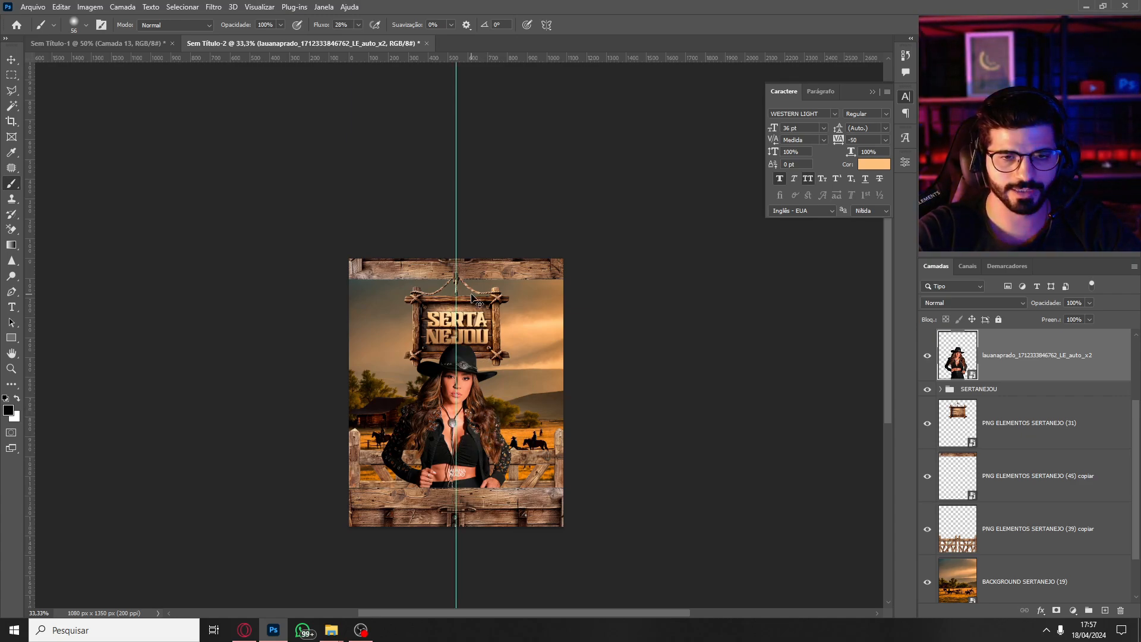
Nudge the singer cutout slightly left to align her with the vertical center guide, and hide the guide.
key(ctrl+Left)
key(ctrl+Left)
key(ctrl+Left)
key(ctrl+Left)
key(ctrl+Left)
key(ctrl+Left)
key(ctrl+Left)
key(ctrl+Left)
key(ctrl+Left)
key(ctrl+Left)
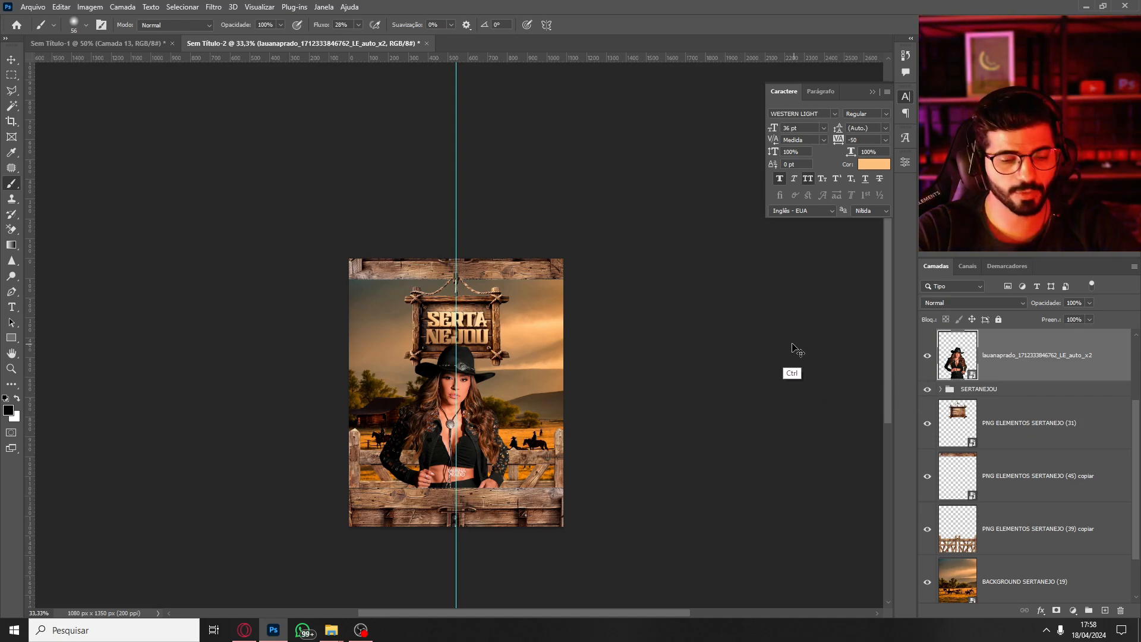
key(ctrl+h)
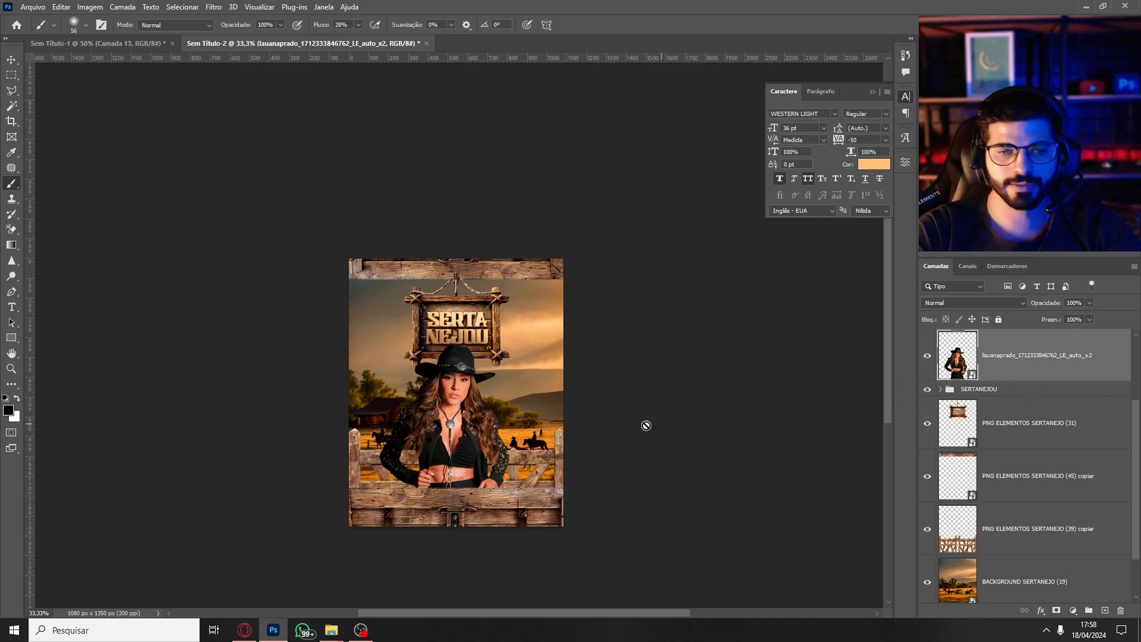
Add a Color Overlay style to the fence layer PNG ELEMENTOS SERTANEJO (39) copiar, with the blend mode Multiplicação.
click(1012, 426)
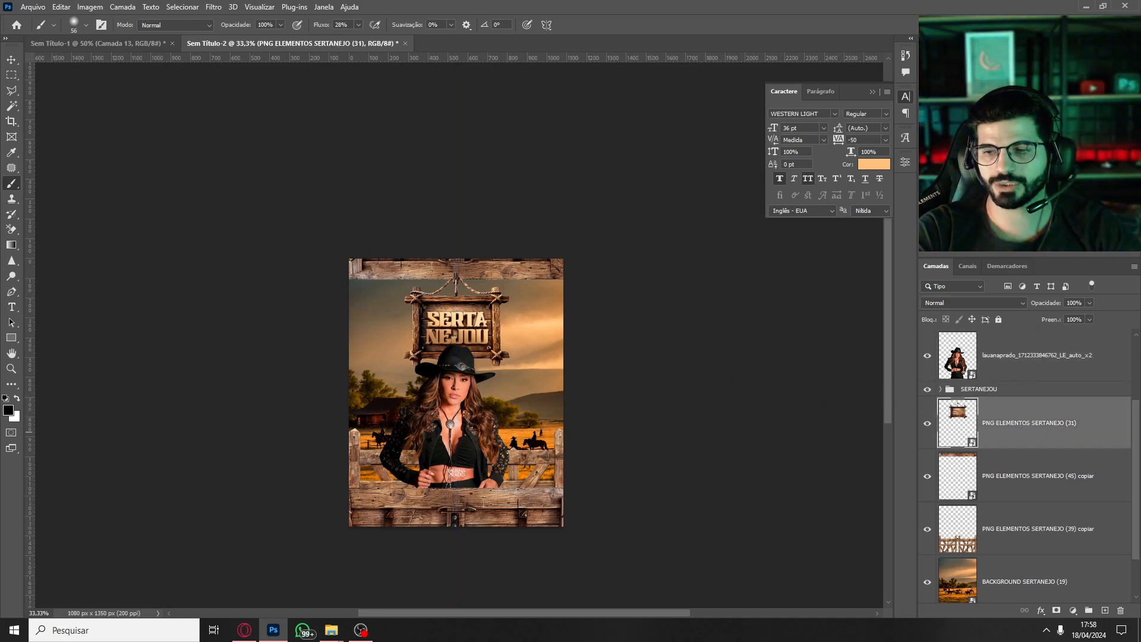
drag(1137, 449, 1139, 474)
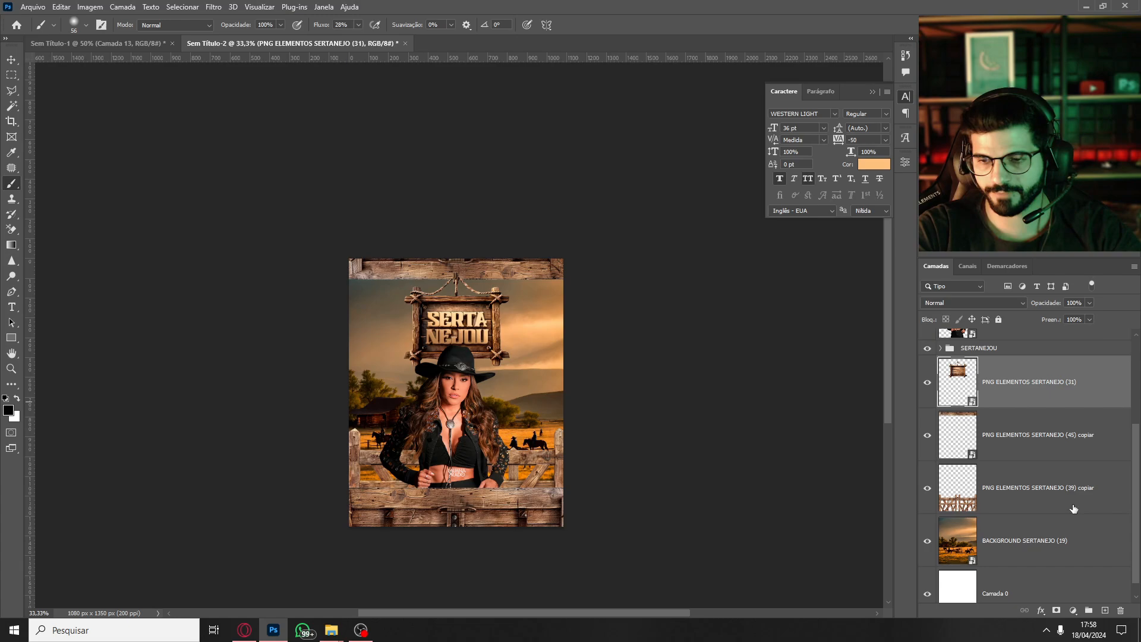
click(1040, 610)
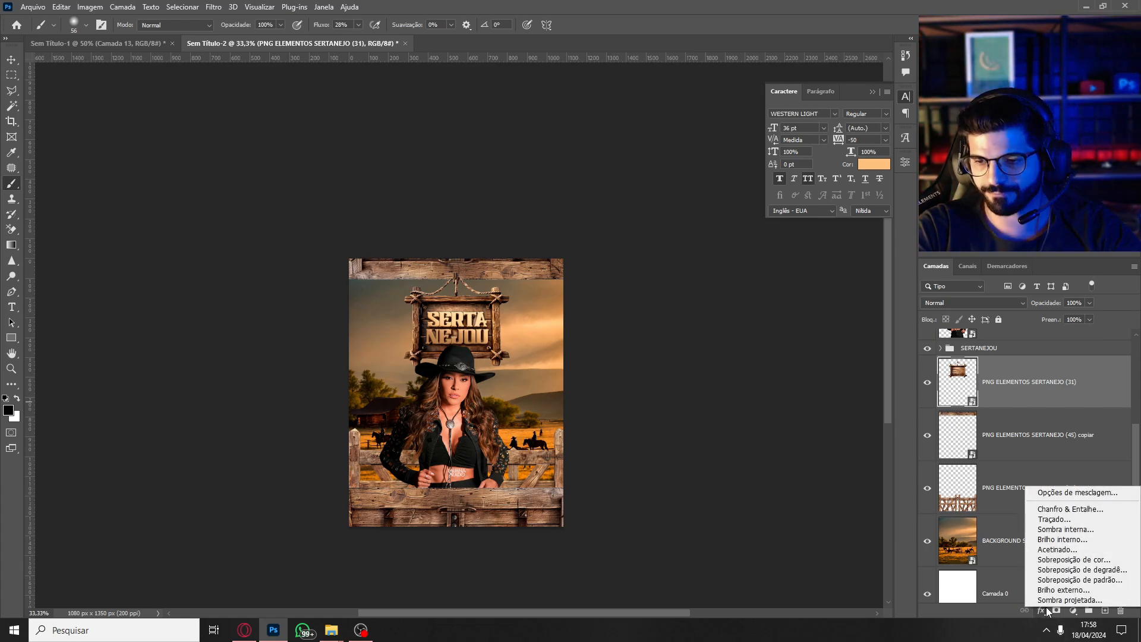
click(994, 375)
click(1003, 499)
click(928, 492)
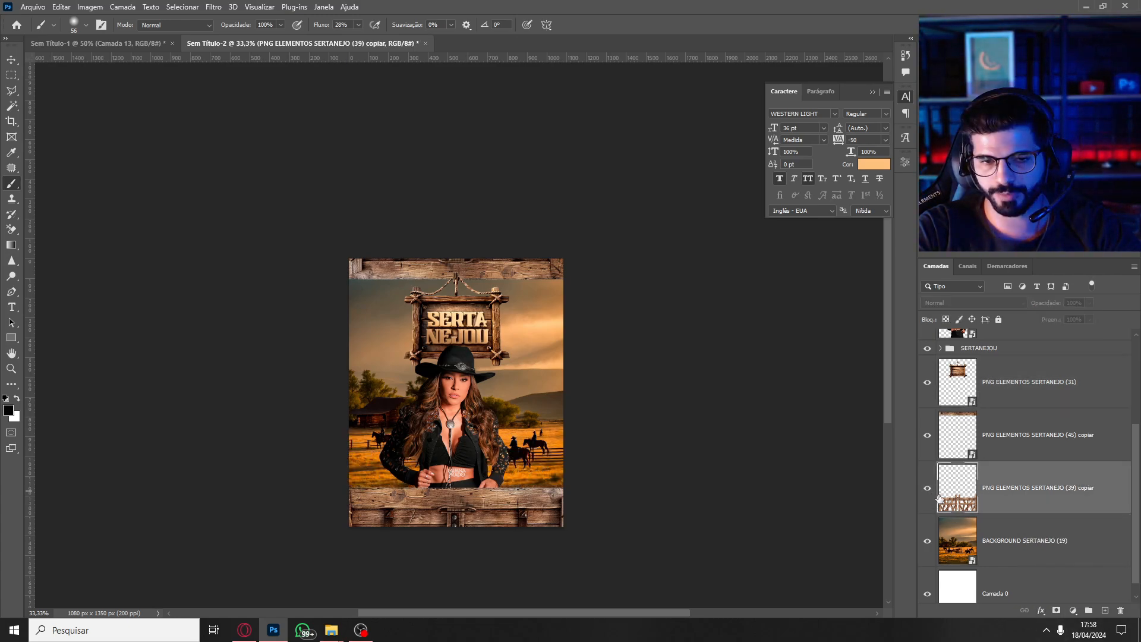
click(927, 489)
click(1041, 610)
click(1096, 562)
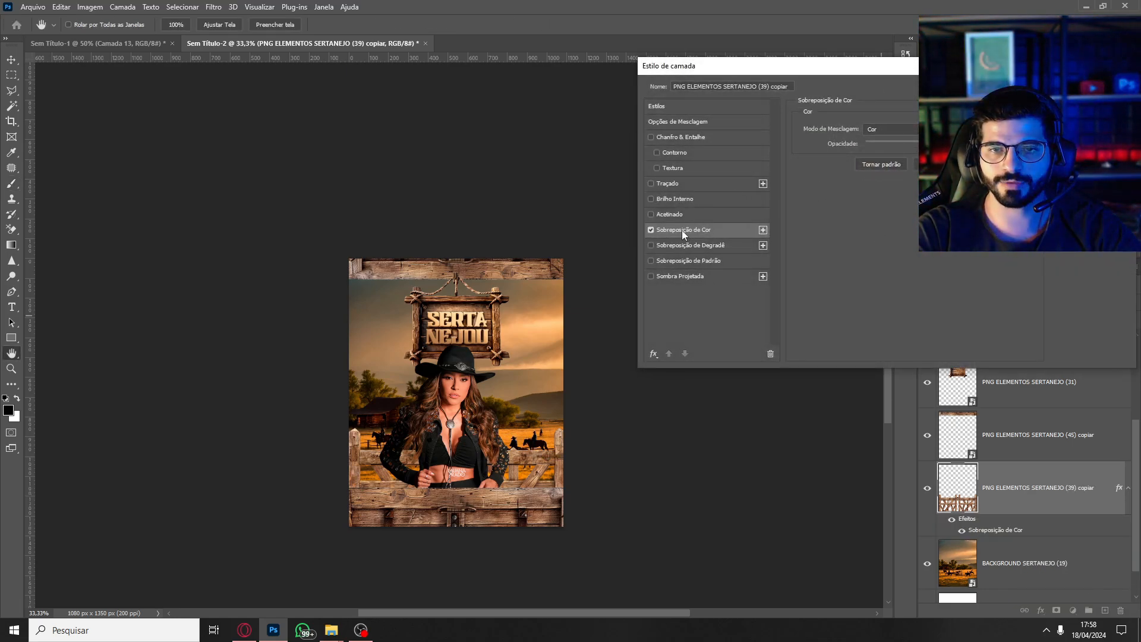
click(889, 129)
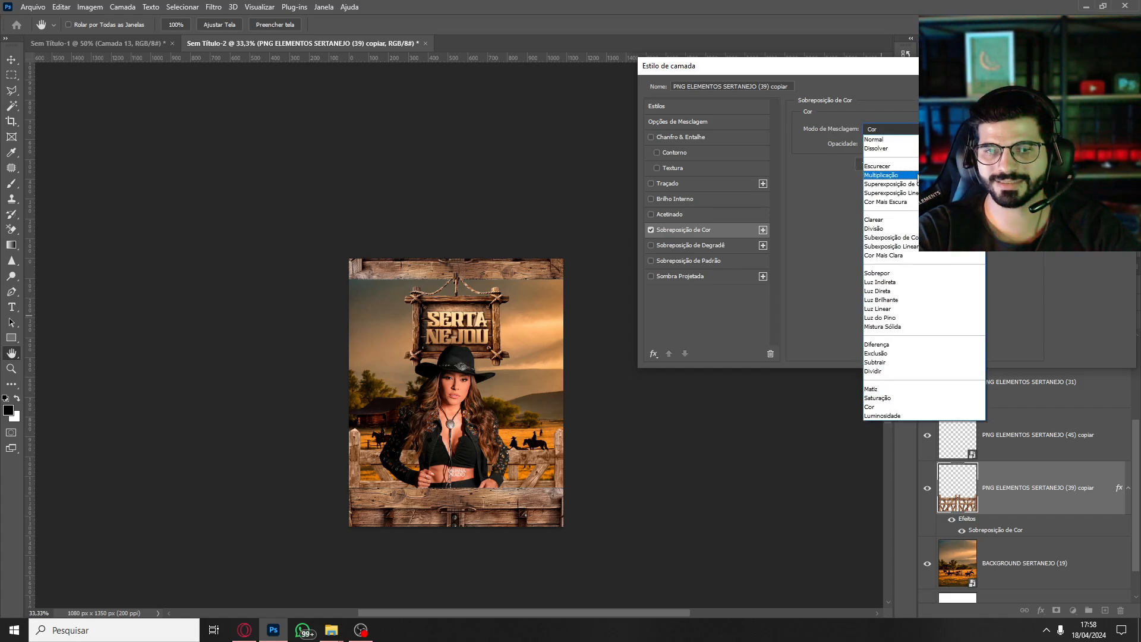
click(889, 174)
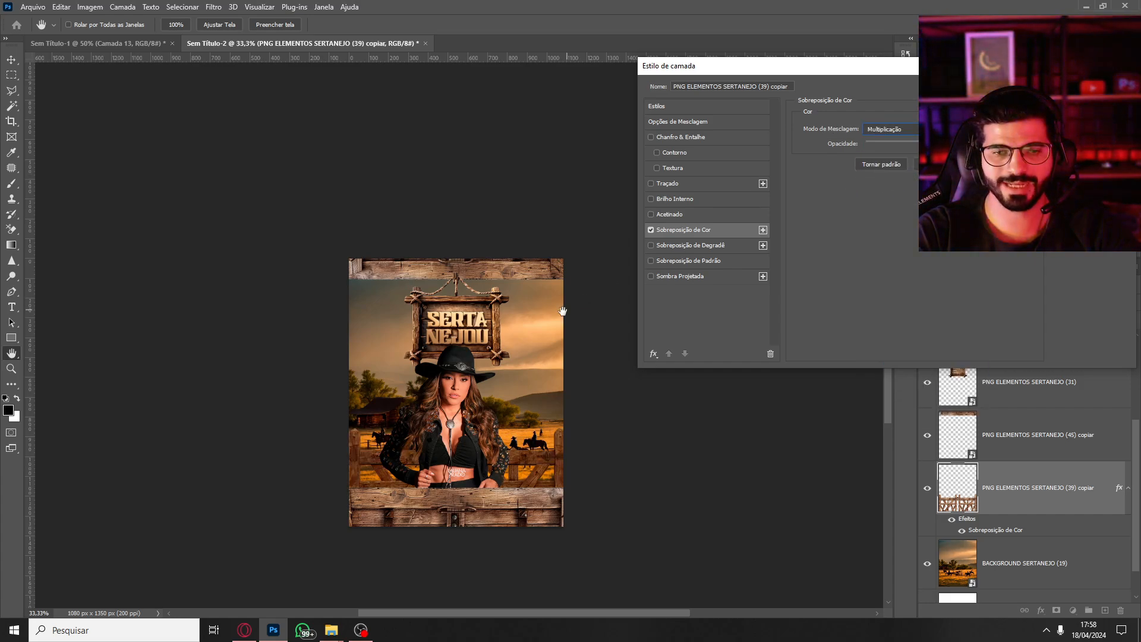
Sample a golden brown from the sunset sky as the fence's overlay color and accept it.
click(930, 129)
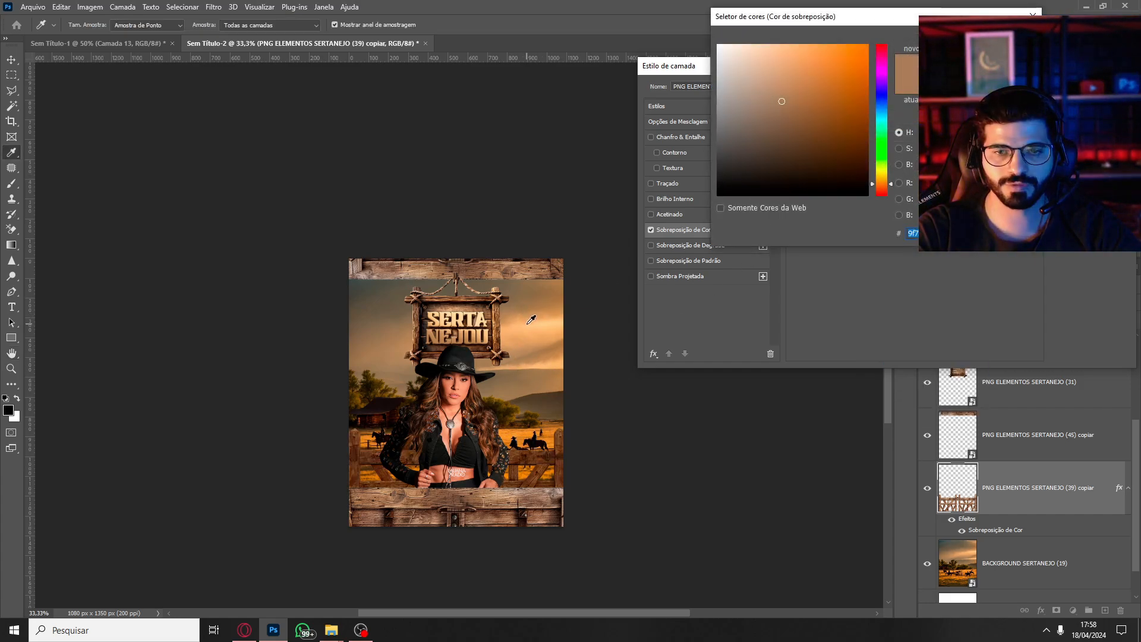
click(537, 314)
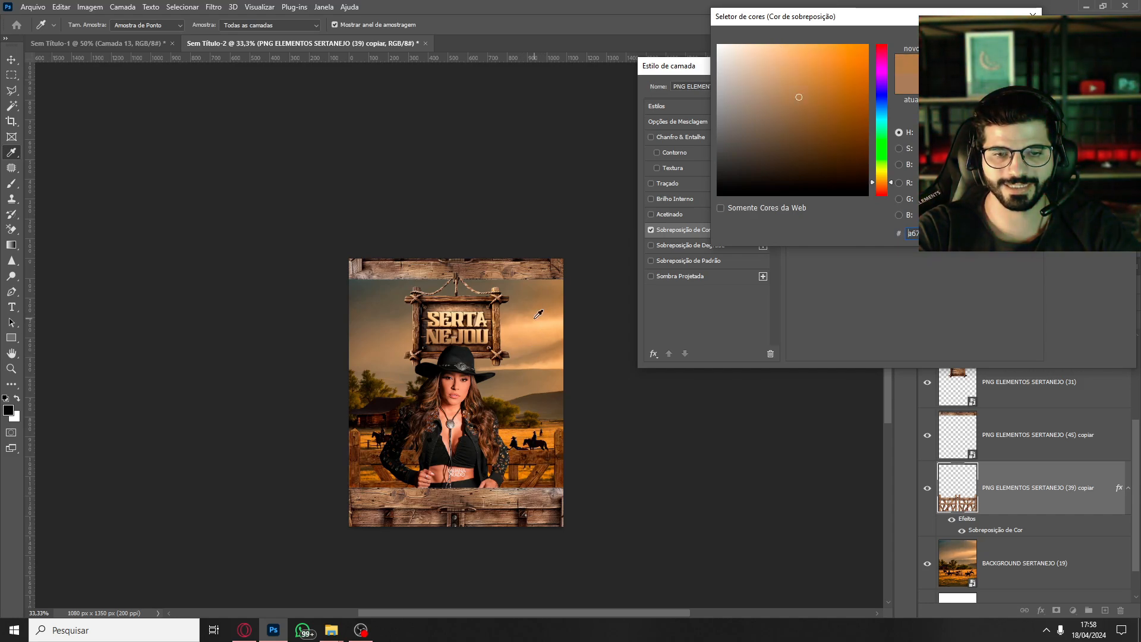
click(526, 313)
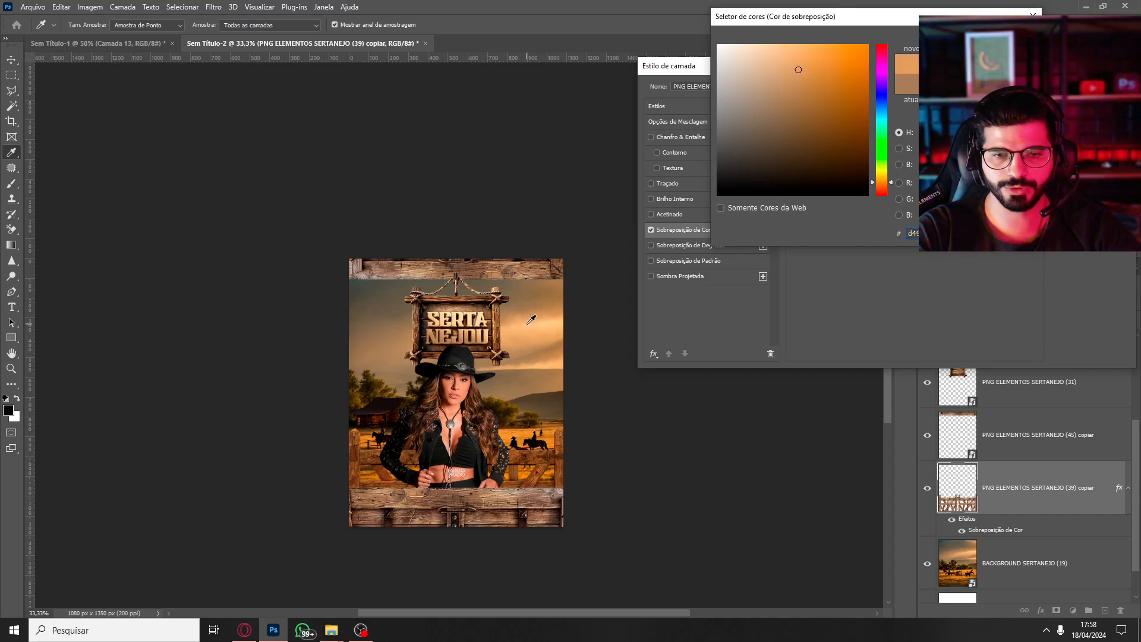
click(541, 314)
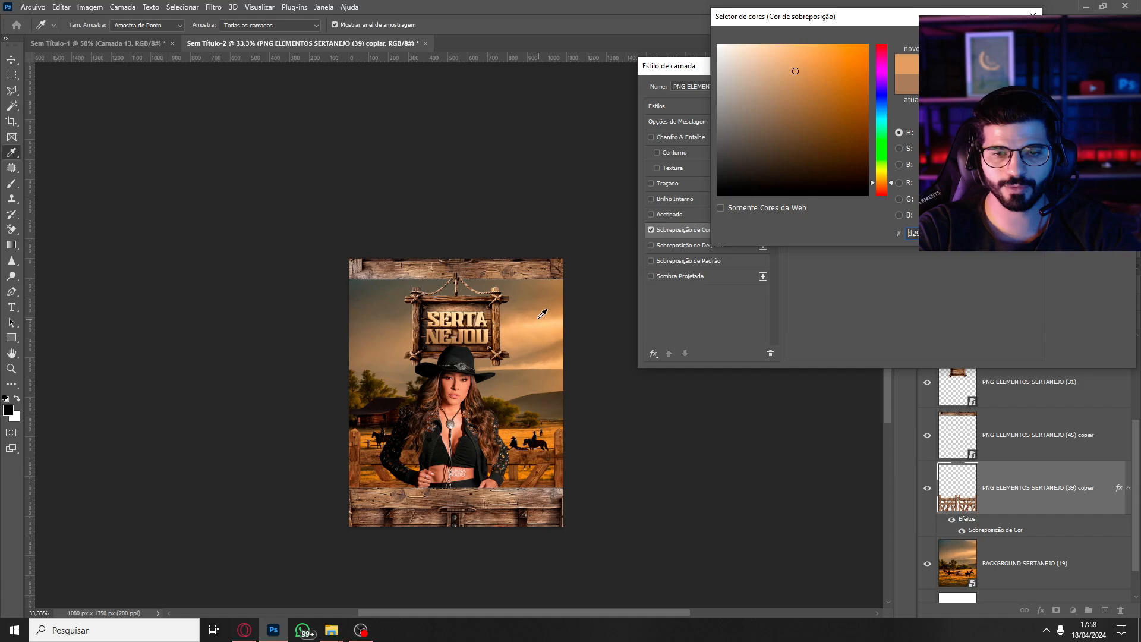
click(536, 336)
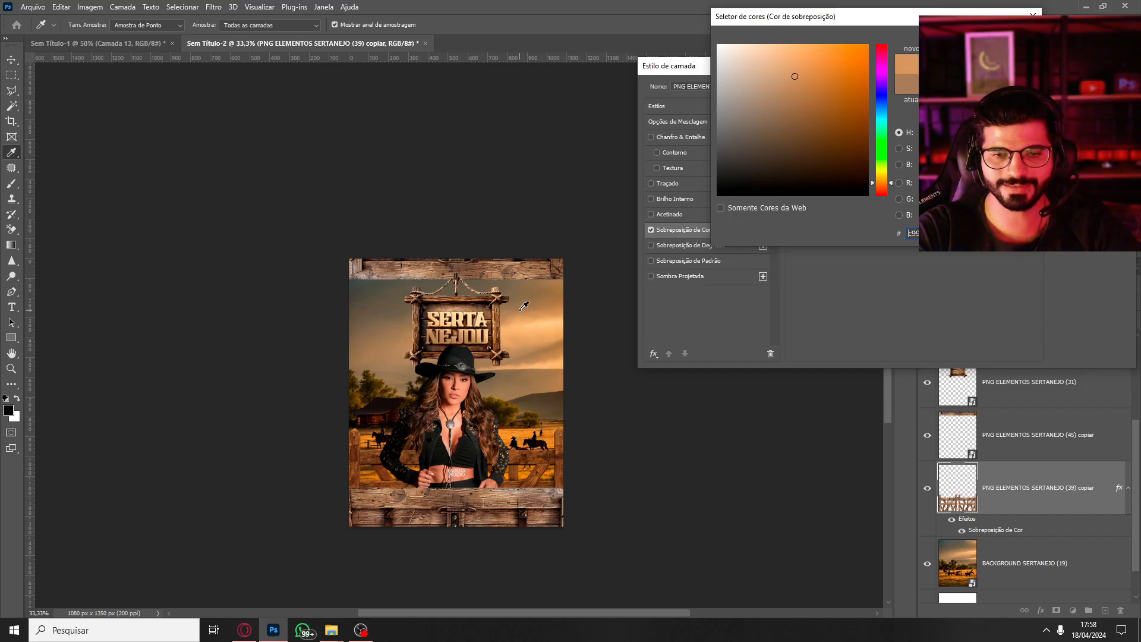
click(535, 342)
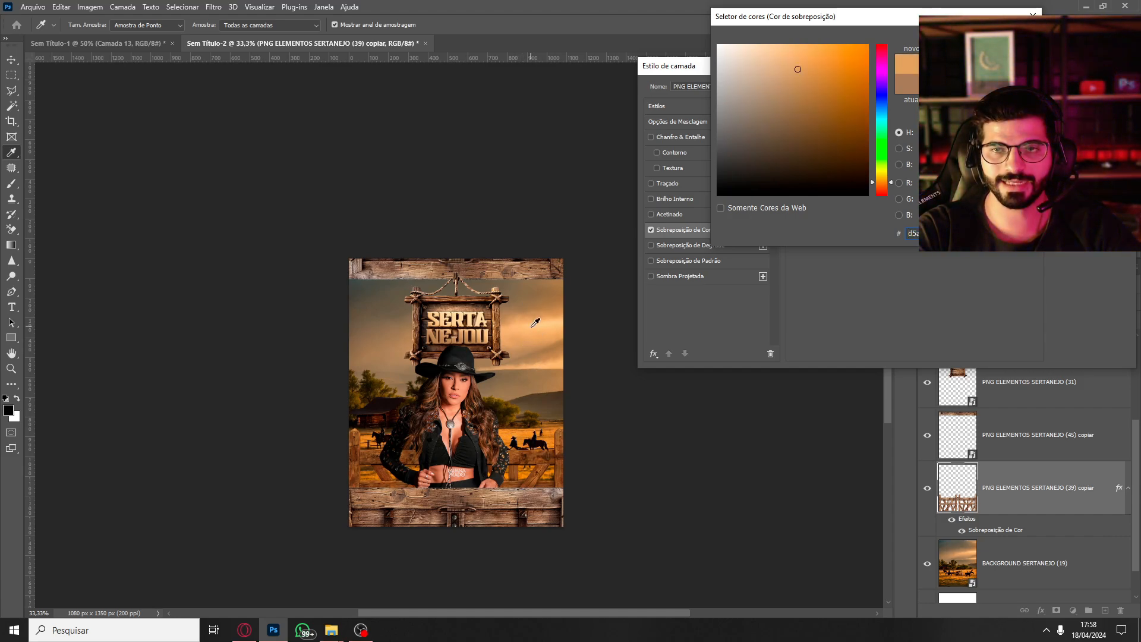
click(530, 326)
click(530, 344)
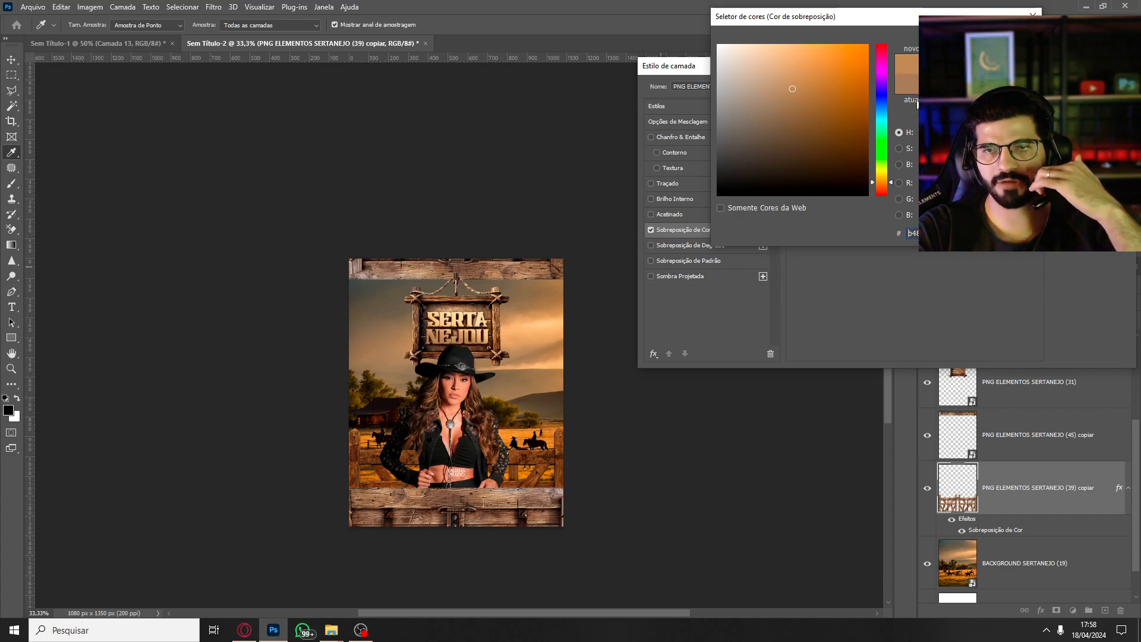
key(Return)
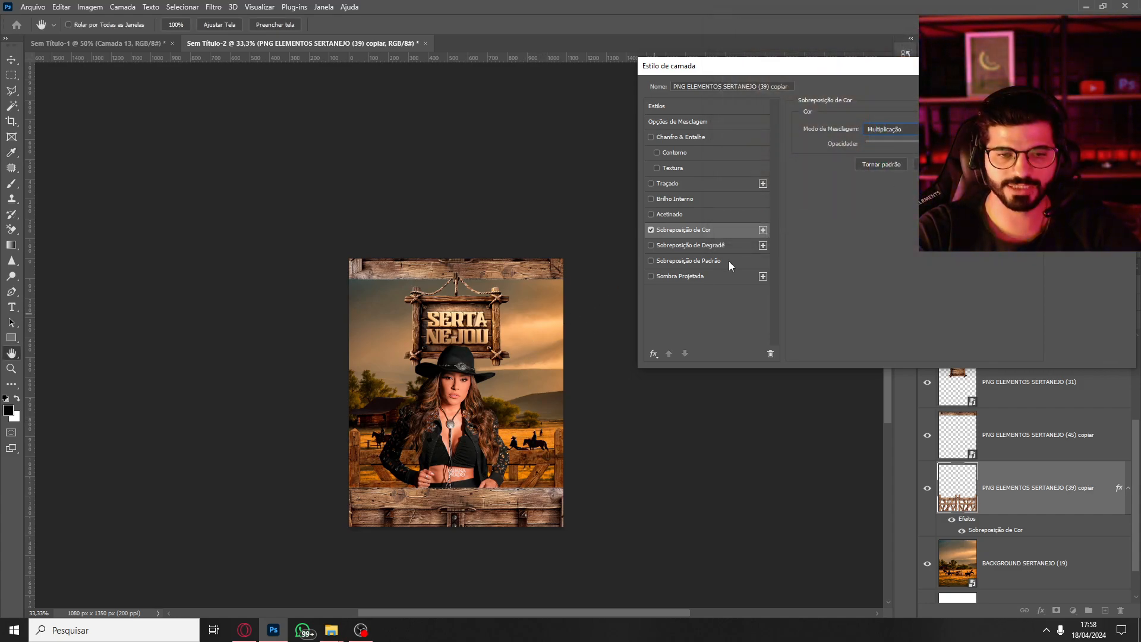
Add a second Color Overlay to the fence, set the lower one to Luz Indireta with reduced opacity, and apply the style.
click(763, 230)
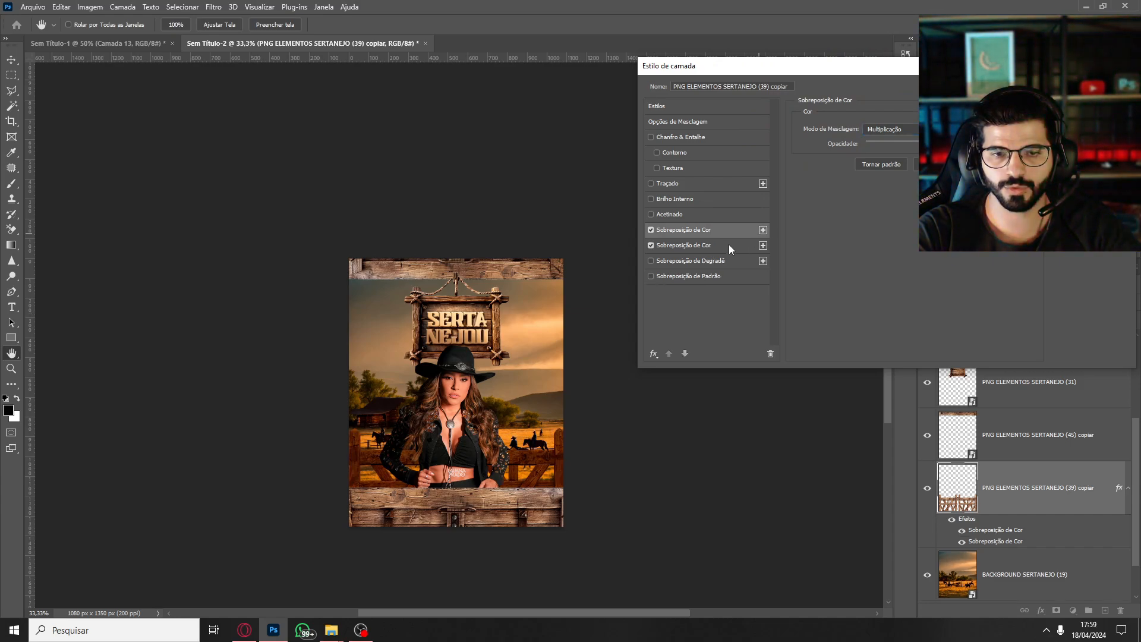
click(729, 245)
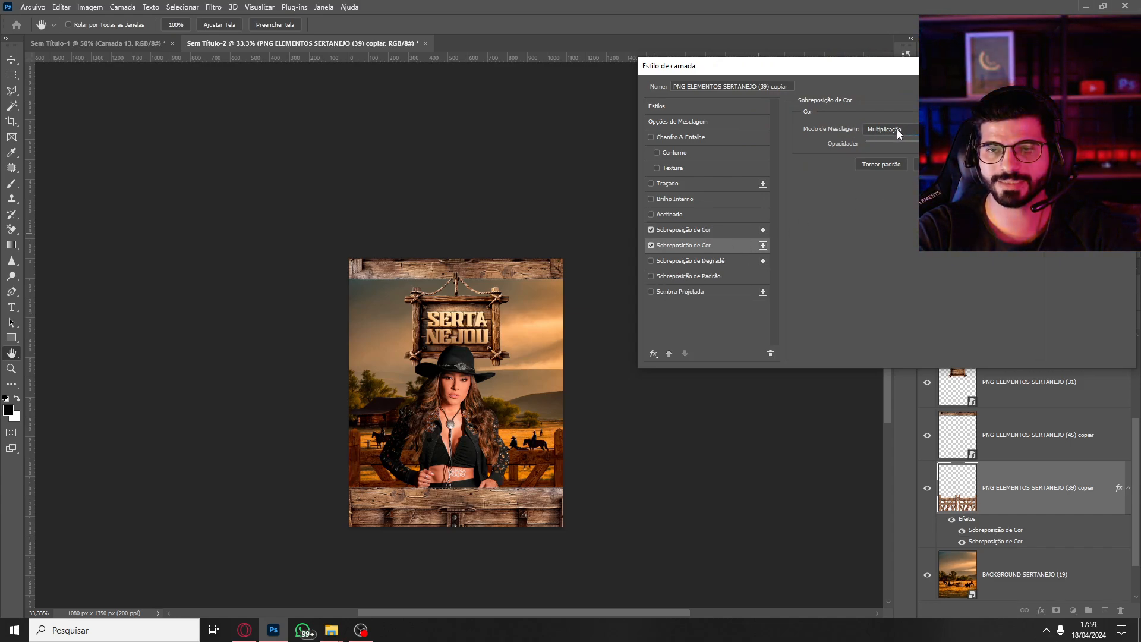
click(896, 130)
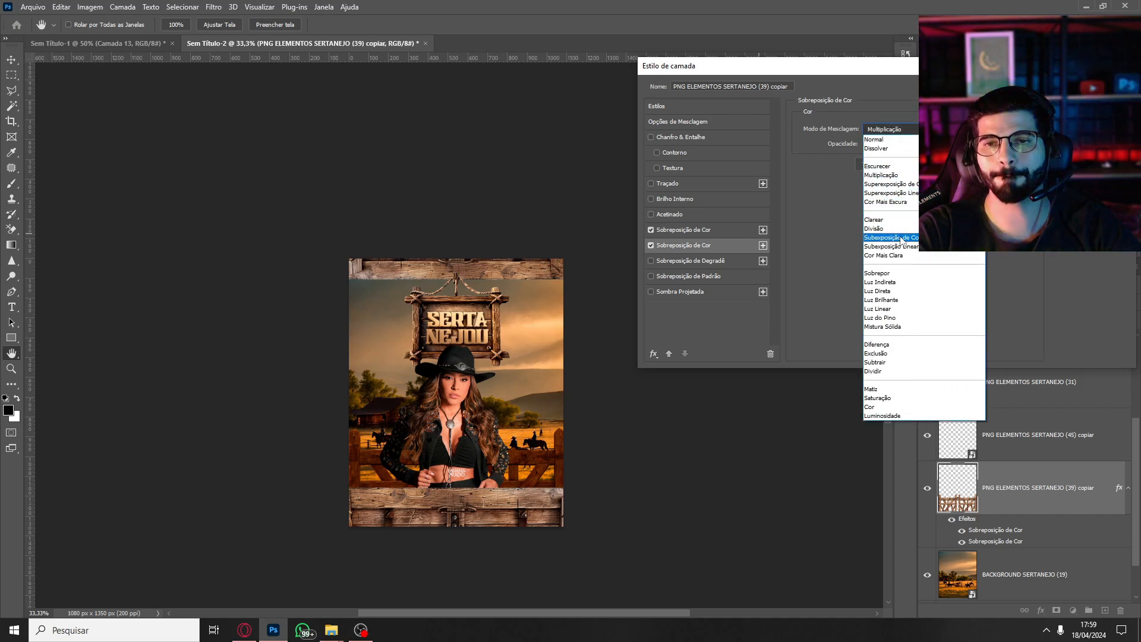
click(896, 282)
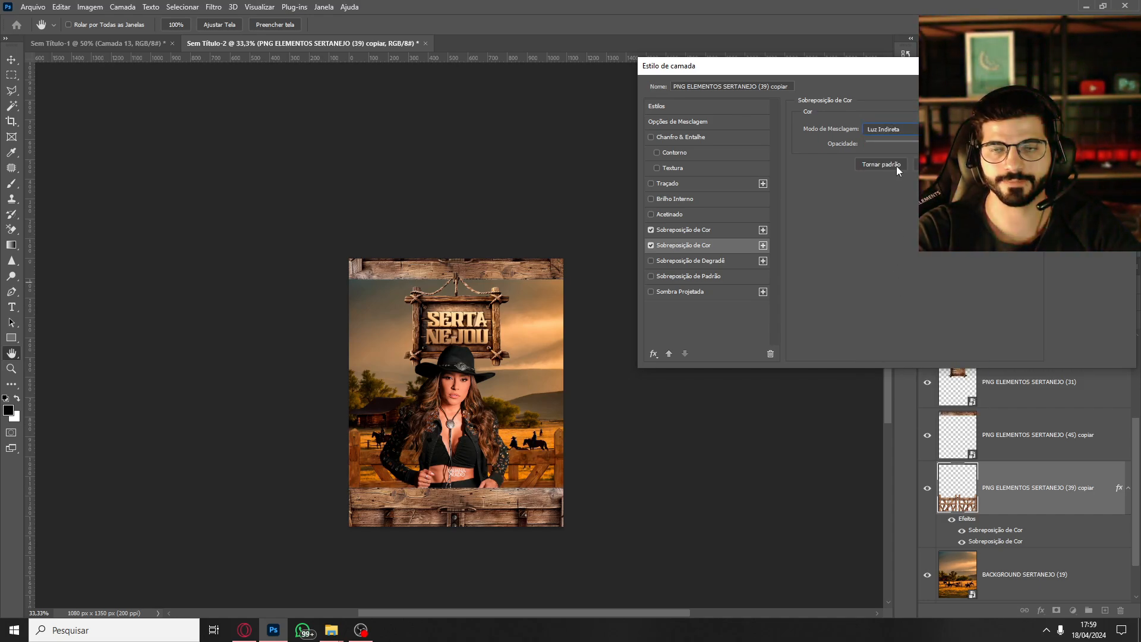
mouse_move(907, 142)
mouse_down()
mouse_move(857, 143)
mouse_move(886, 144)
mouse_up()
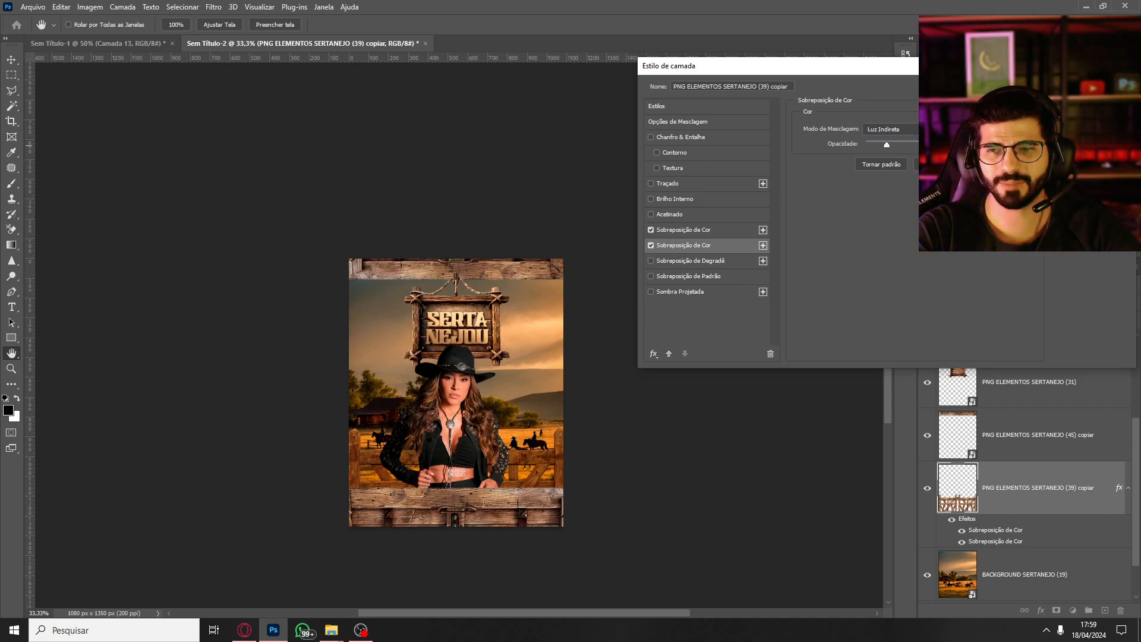
click(1090, 87)
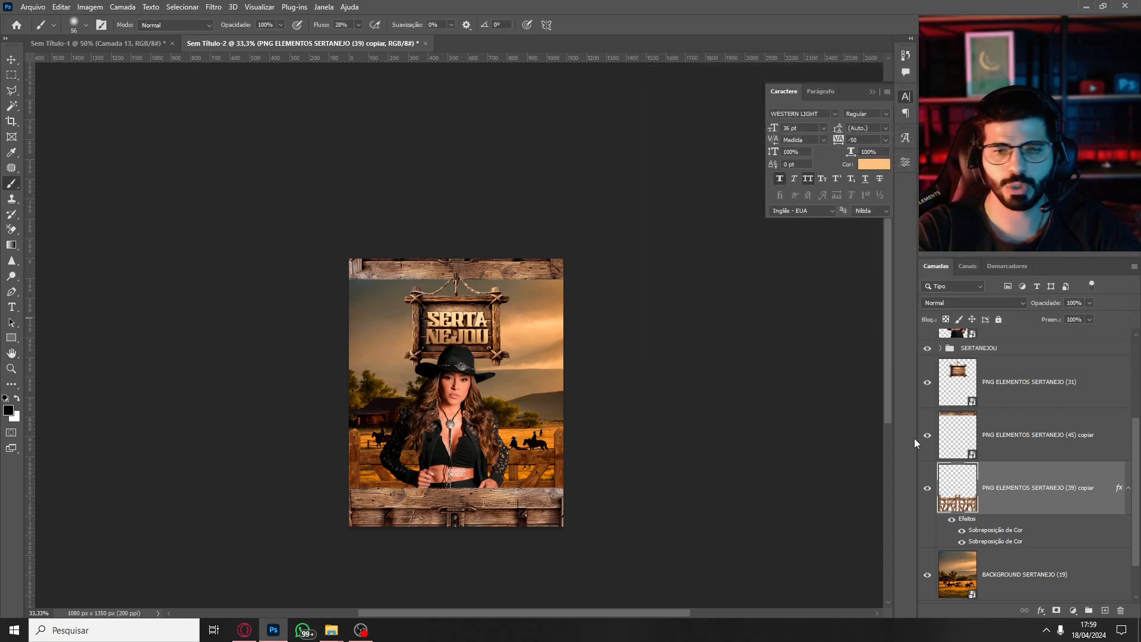
Copy the layer style of the fence layer "PNG ELEMENTOS SERTANEJO (39) copiar" and paste it onto the upper wooden board layer "PNG ELEMENTOS SERTANEJO (45) copiar".
right_click(1023, 490)
click(1001, 502)
right_click(1006, 485)
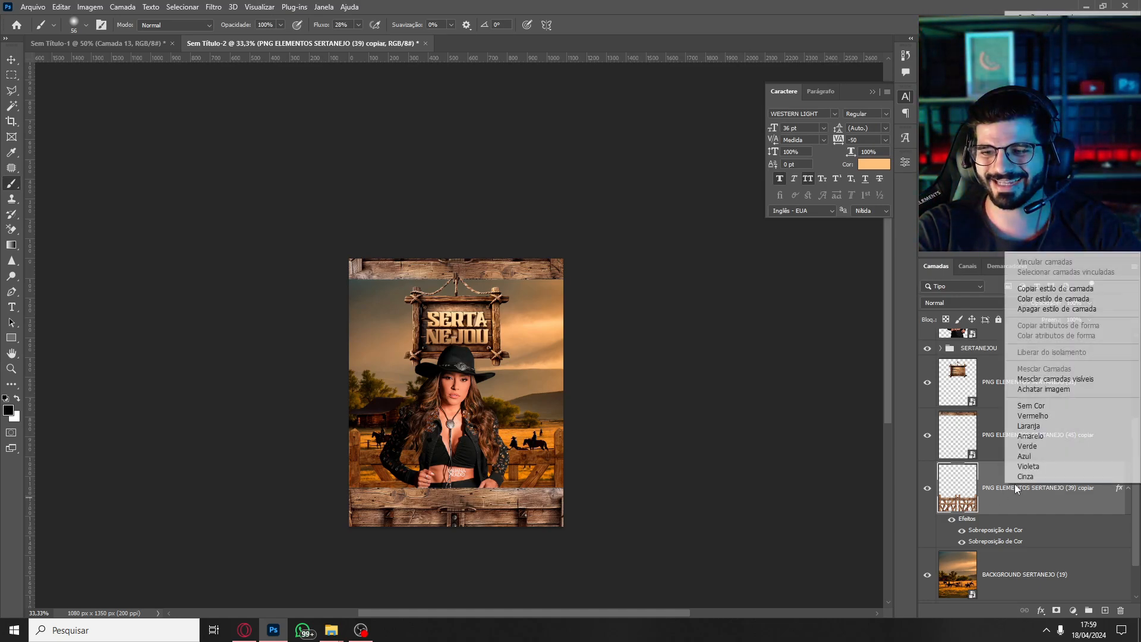
click(1073, 289)
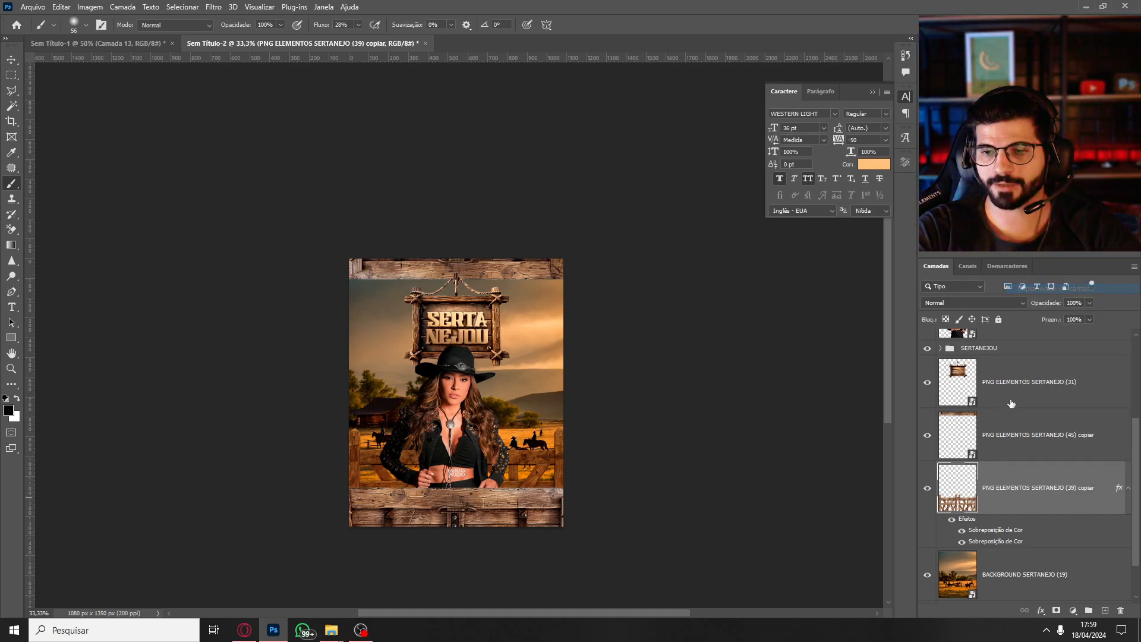
click(998, 436)
right_click(997, 436)
click(948, 461)
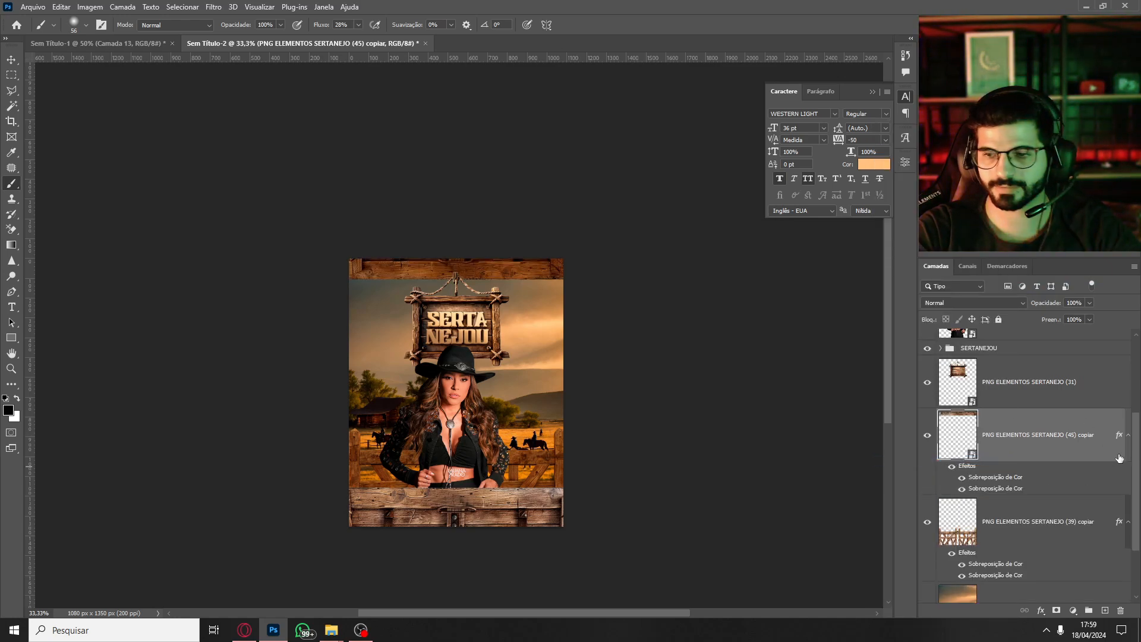
Paste the copied layer style onto the hanging sign layer "PNG ELEMENTOS SERTANEJO (31)" and the lower wooden board layer "PNG ELEMENTOS SERTANEJO (45)".
right_click(1021, 382)
click(937, 462)
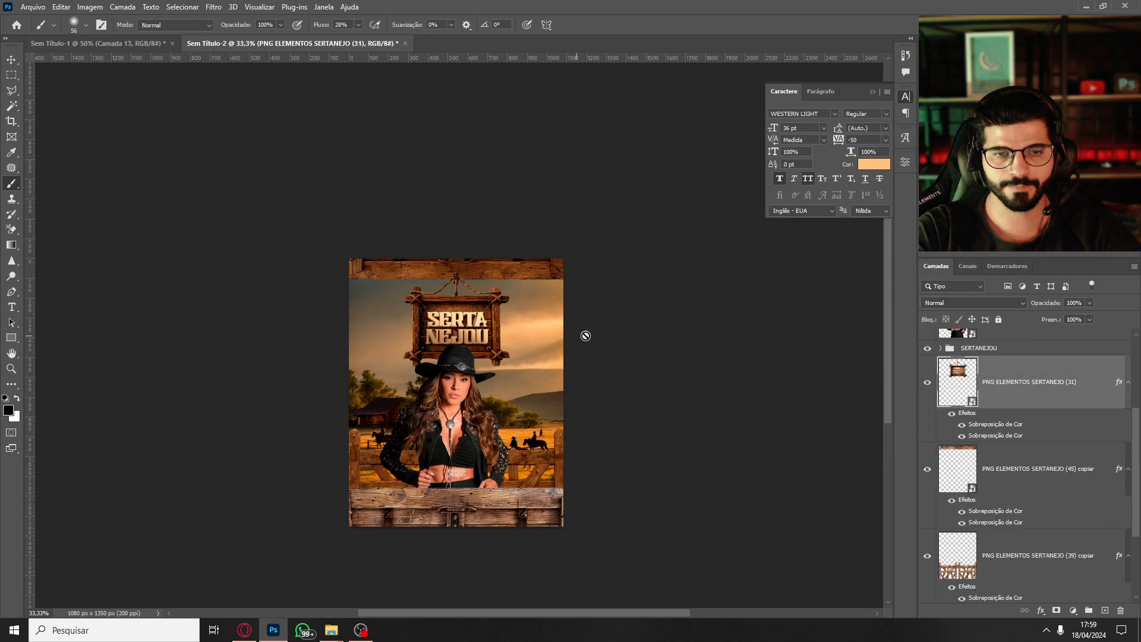
drag(1136, 450, 1136, 373)
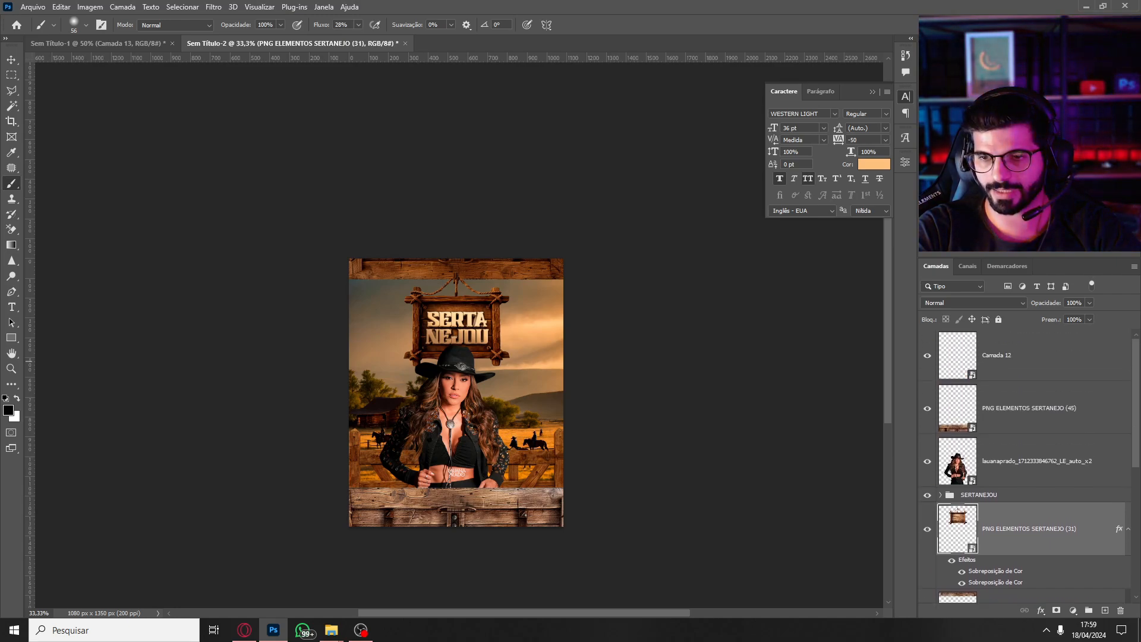
right_click(1046, 408)
click(977, 462)
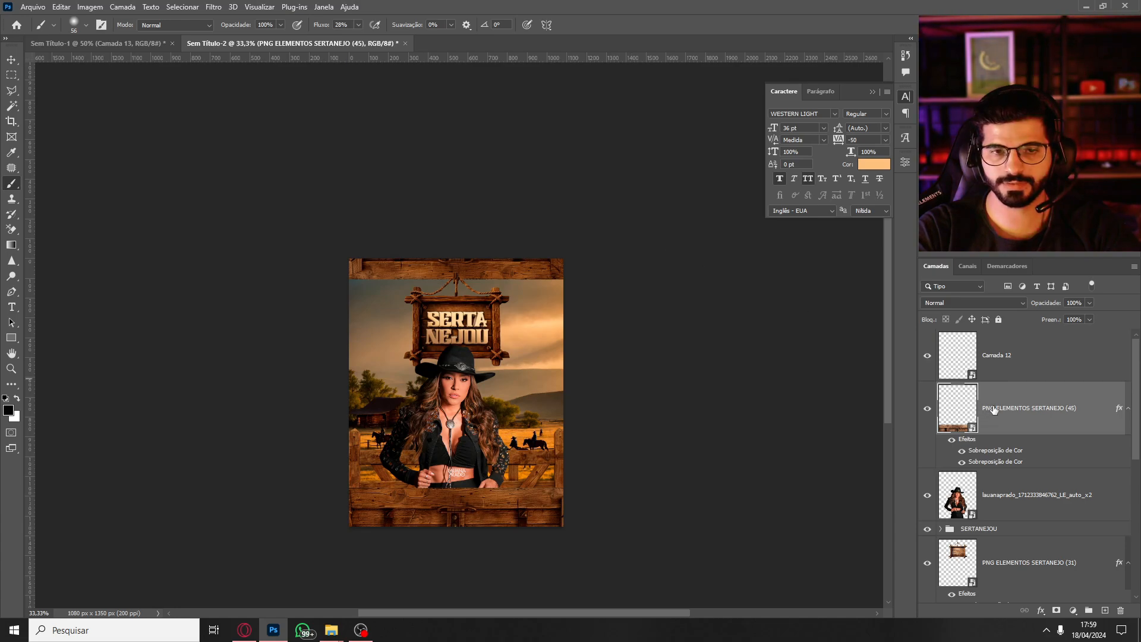
Try pasting the copied layer style onto the cowgirl photo layer, then undo it.
click(1022, 497)
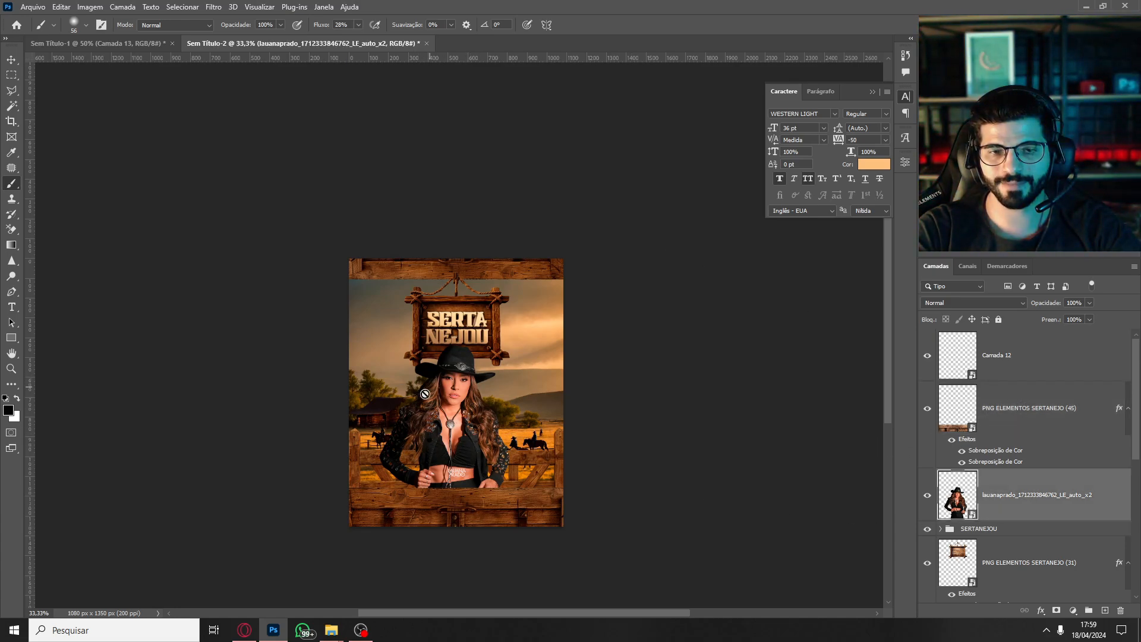
click(1035, 609)
click(1009, 486)
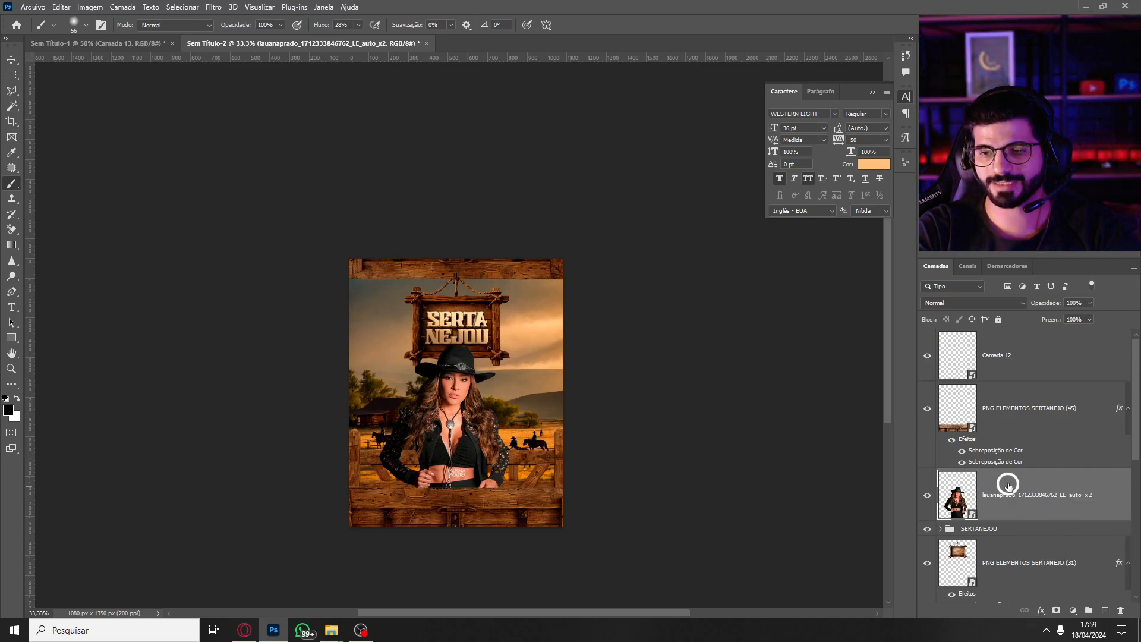
right_click(1008, 486)
click(927, 461)
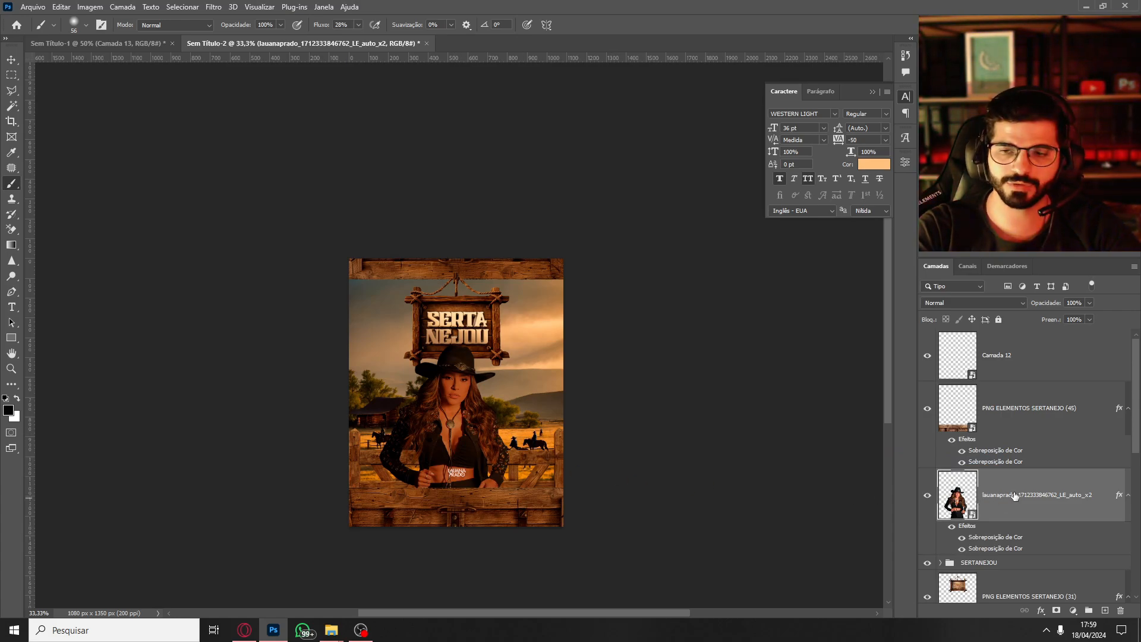
key(ctrl+z)
Add a color overlay to the cowgirl photo layer with the Luz Indireta blend mode and reduce its opacity.
click(1041, 610)
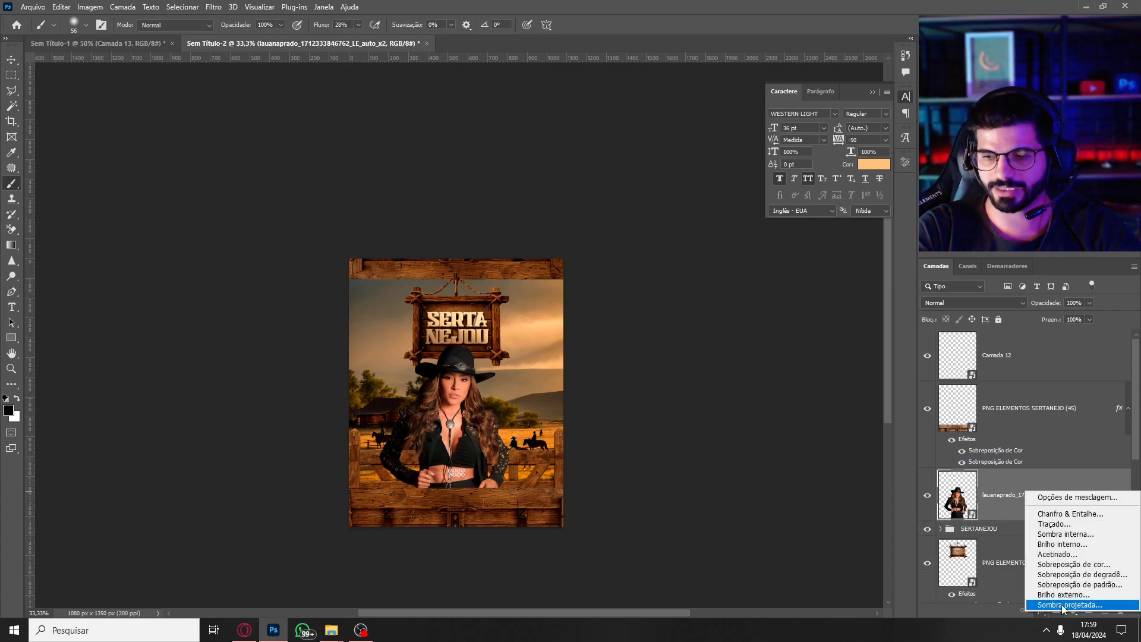
click(1094, 565)
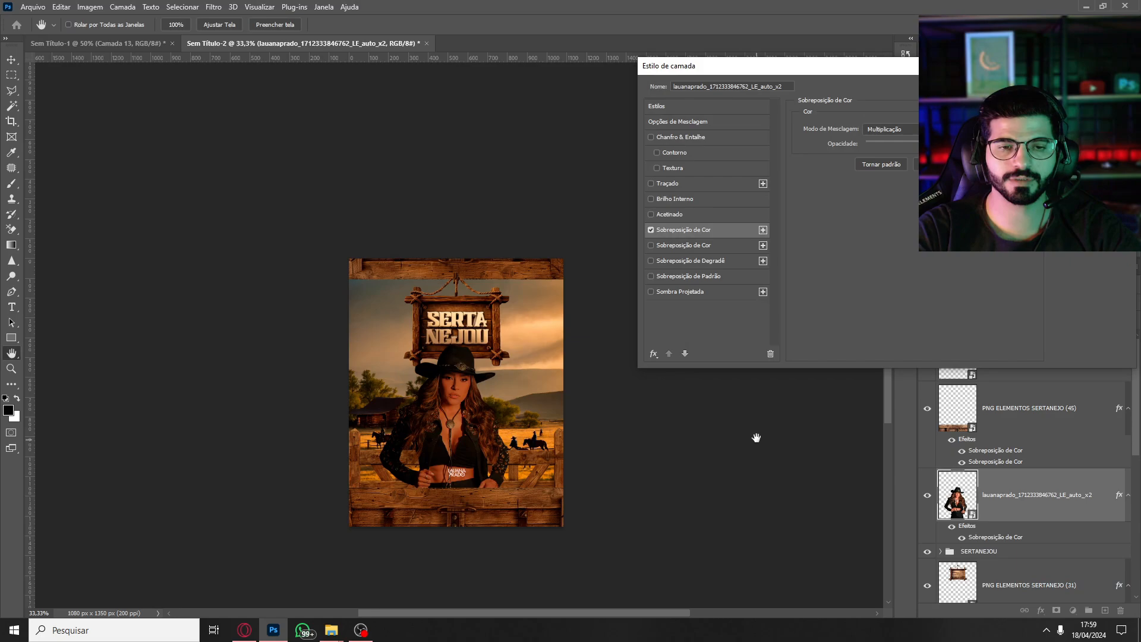
click(900, 131)
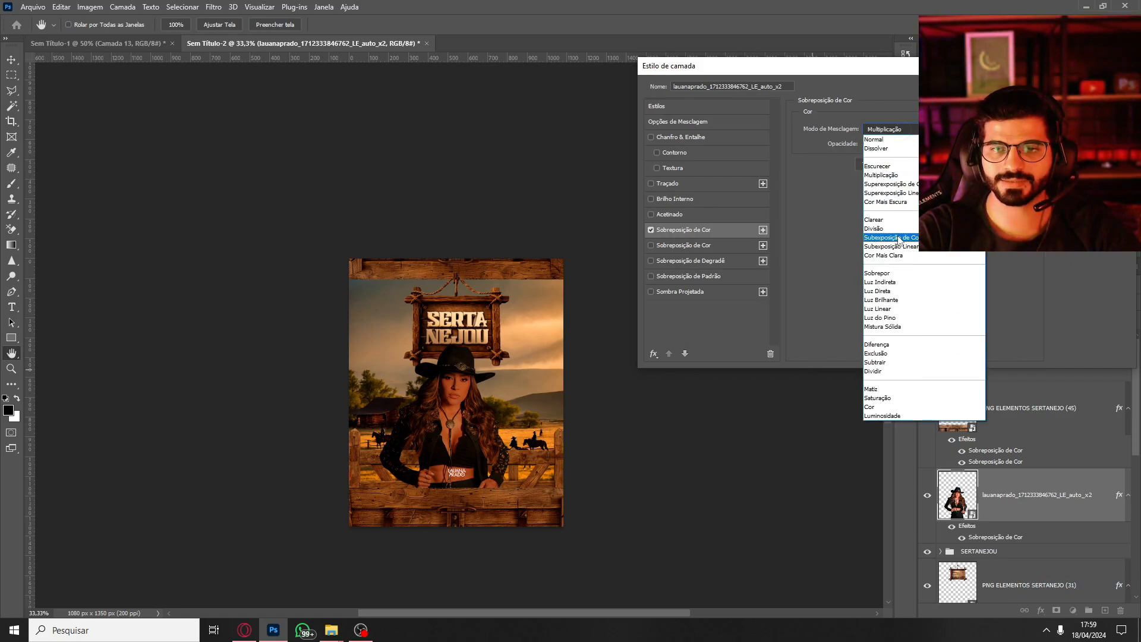
click(901, 283)
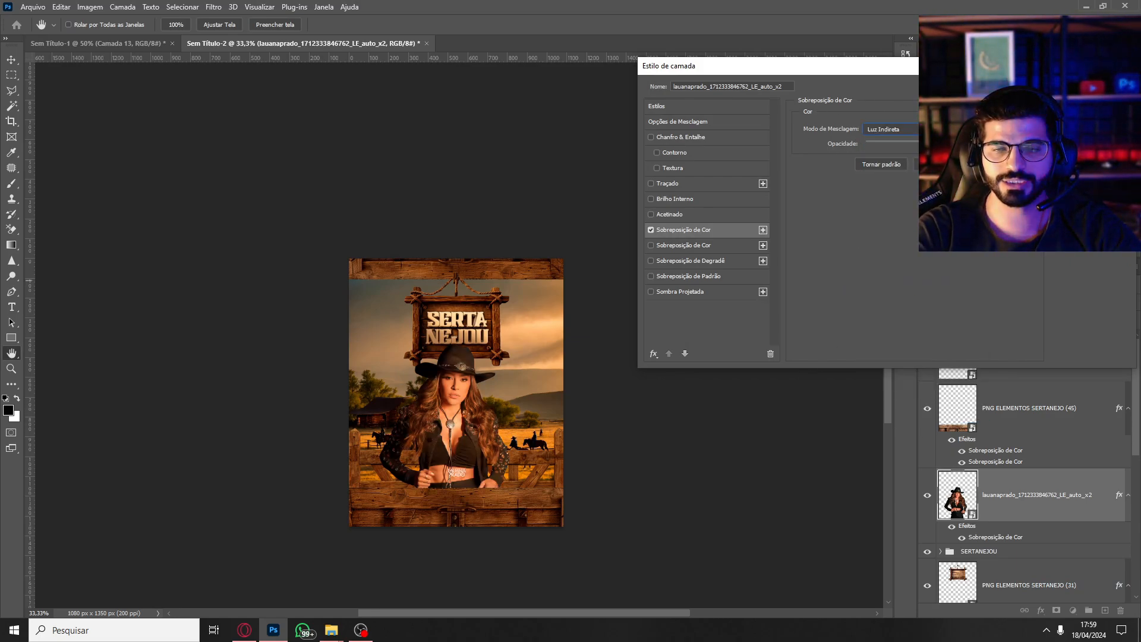
drag(910, 142, 886, 141)
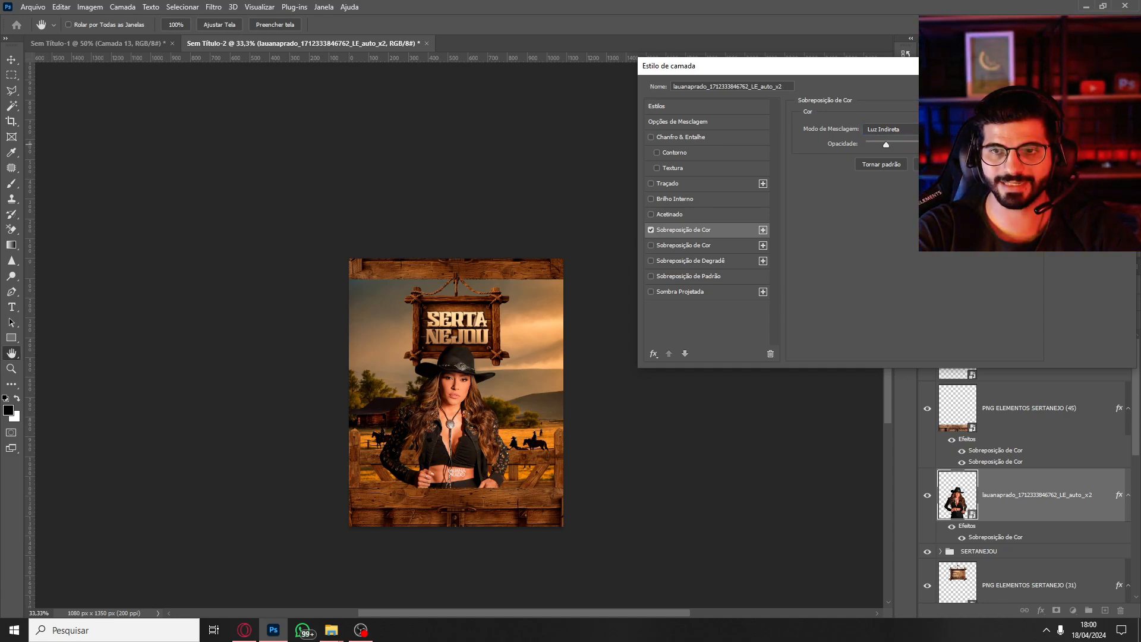
Set the cowgirl's color overlay to a lighter, soft orange and apply the layer style.
click(935, 129)
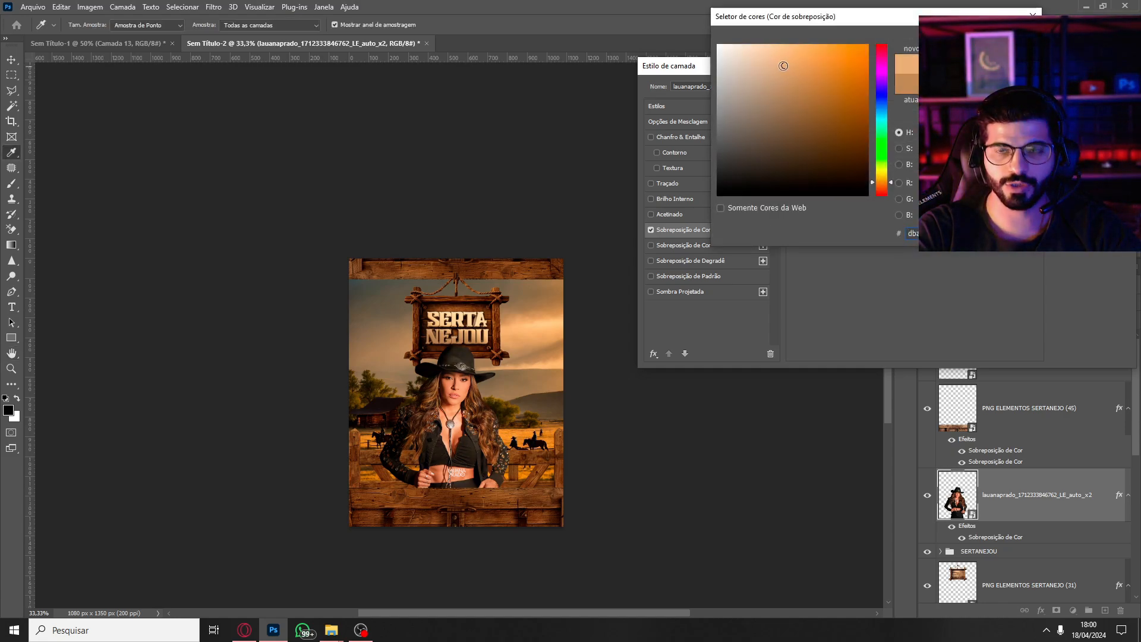
click(788, 61)
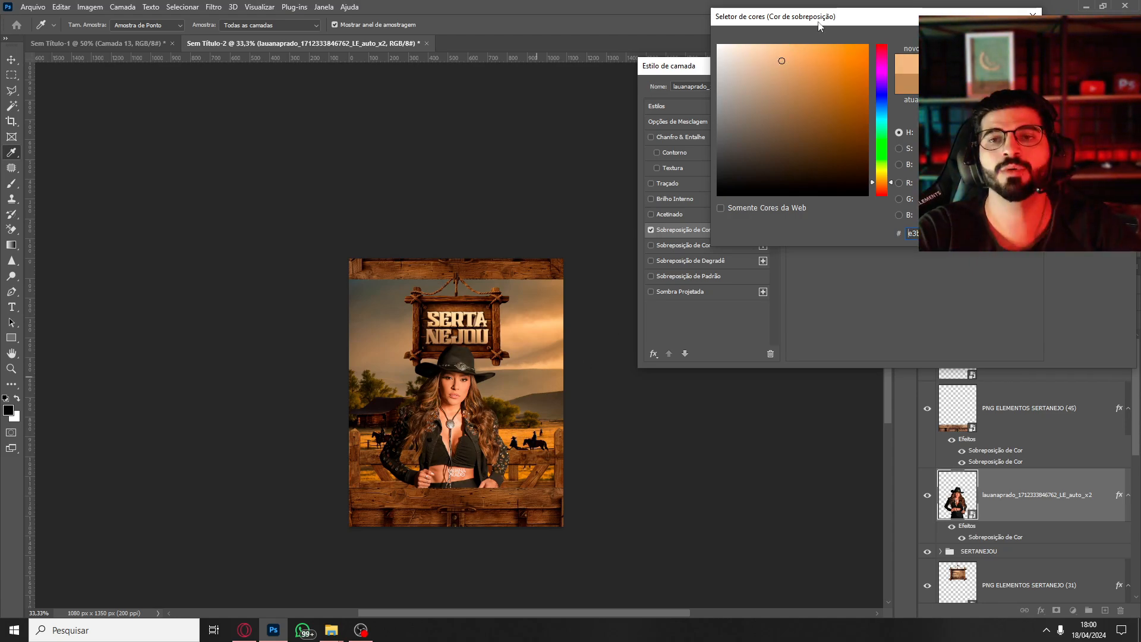
click(999, 50)
click(1090, 88)
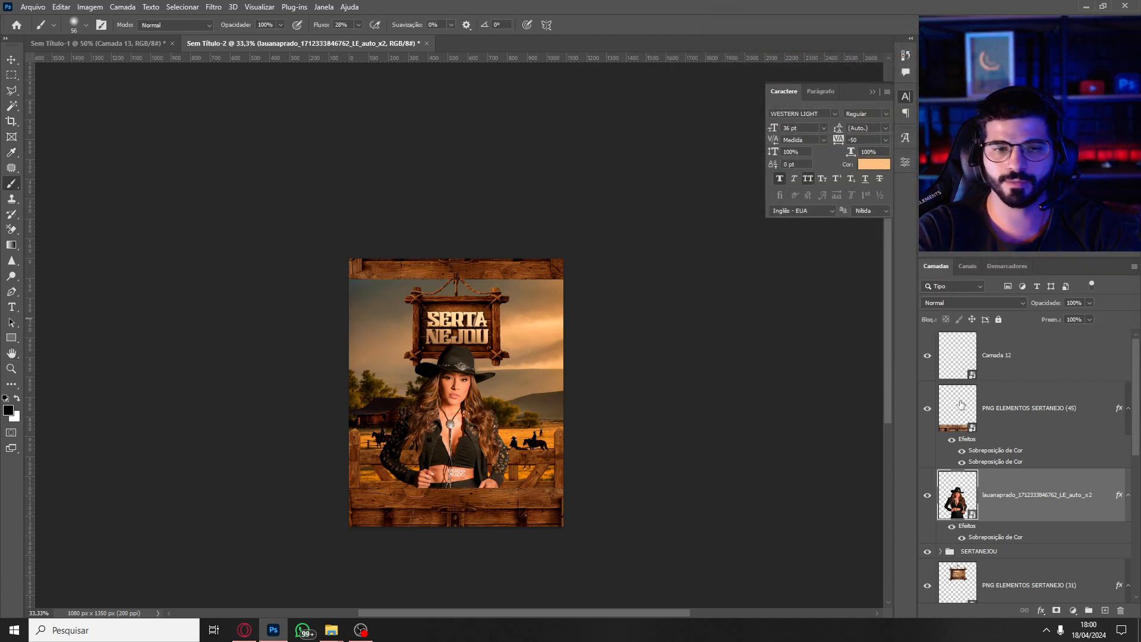
Apply a Camera Raw filter to the cowgirl layer with Textura +39, Claridade +18 and Nitidez 19.
key(ctrl+plus)
key(ctrl+plus)
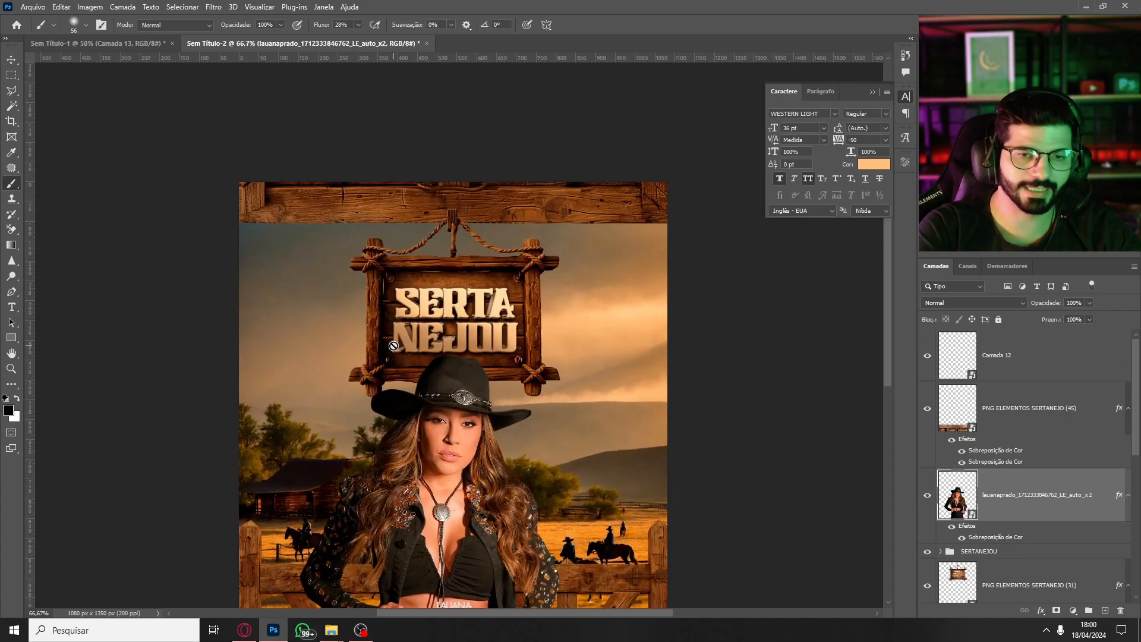
drag(445, 374, 479, 226)
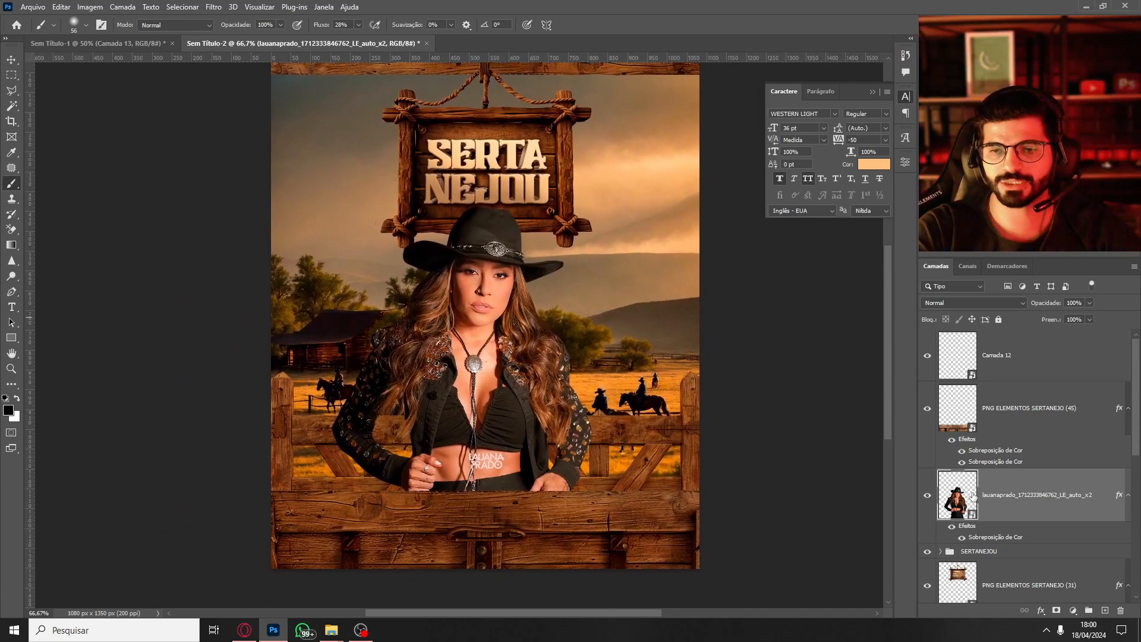
click(215, 9)
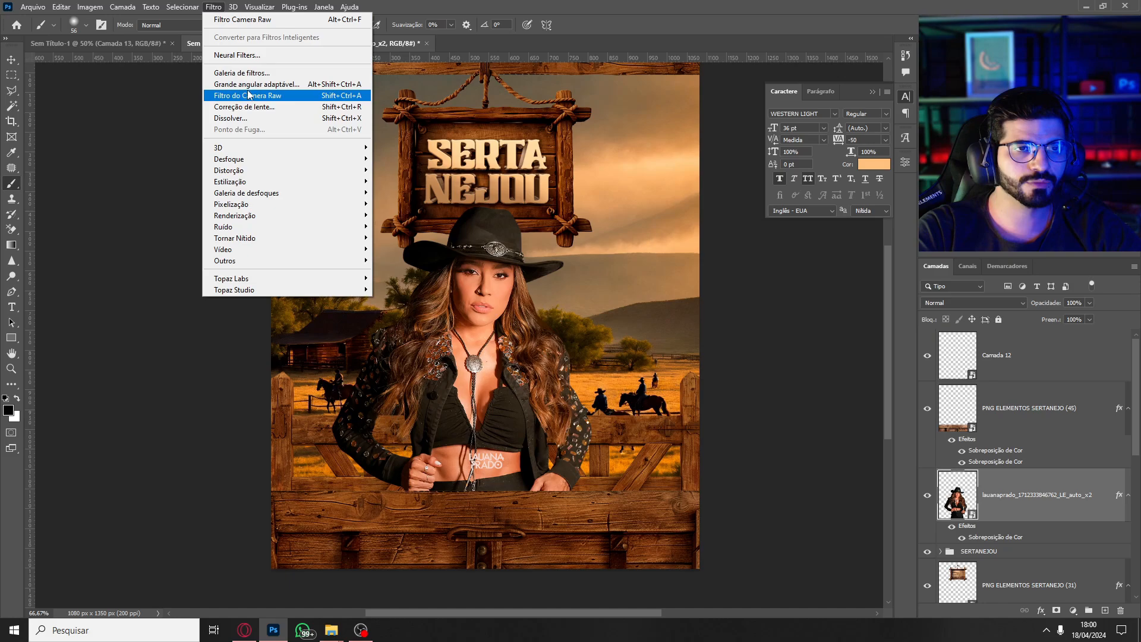
click(237, 95)
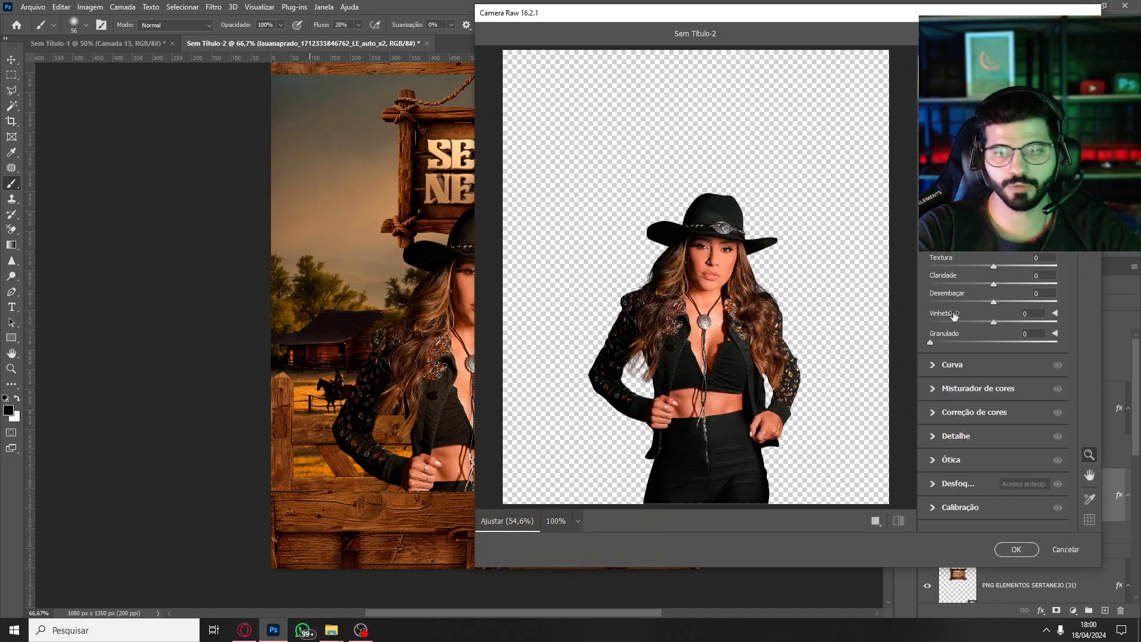
mouse_move(994, 286)
mouse_down()
mouse_move(1015, 285)
mouse_move(1003, 268)
mouse_up()
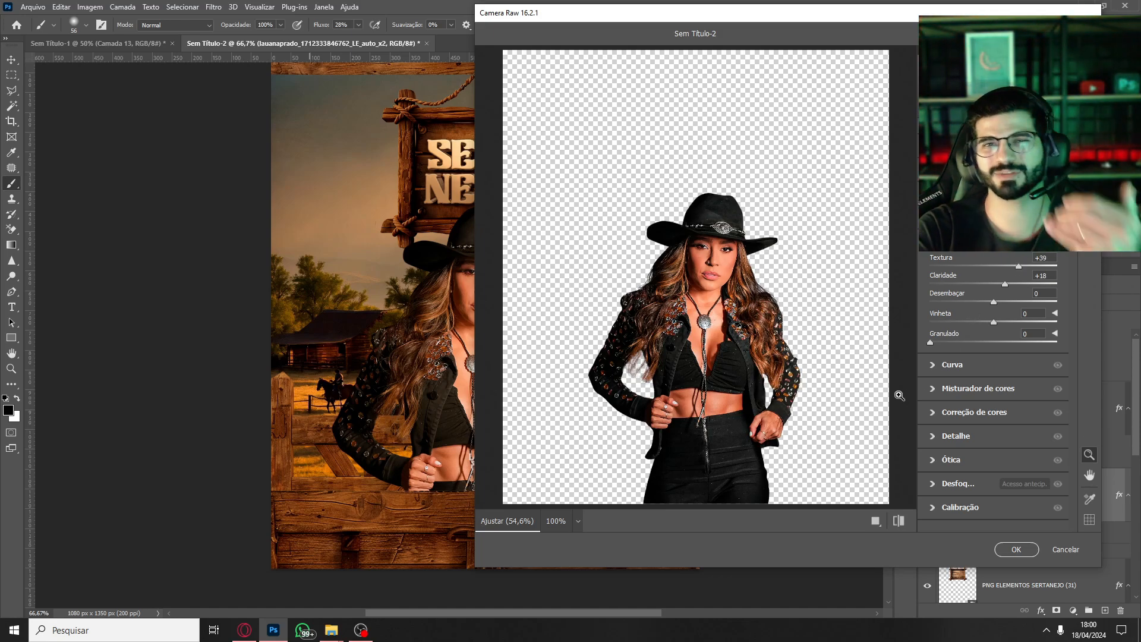
click(945, 437)
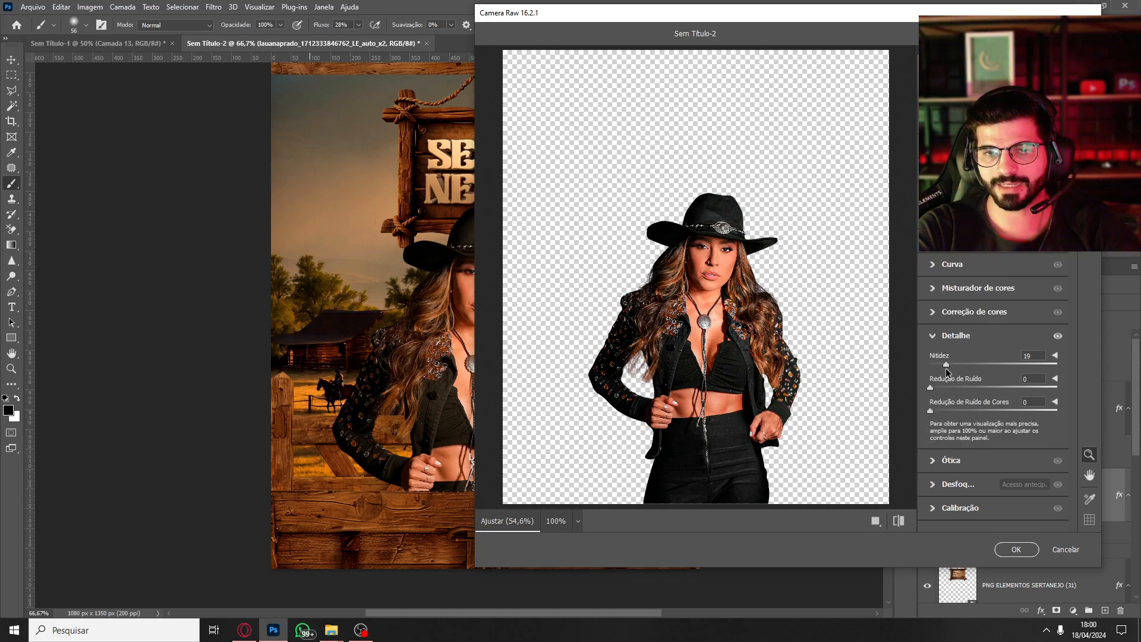
click(1016, 550)
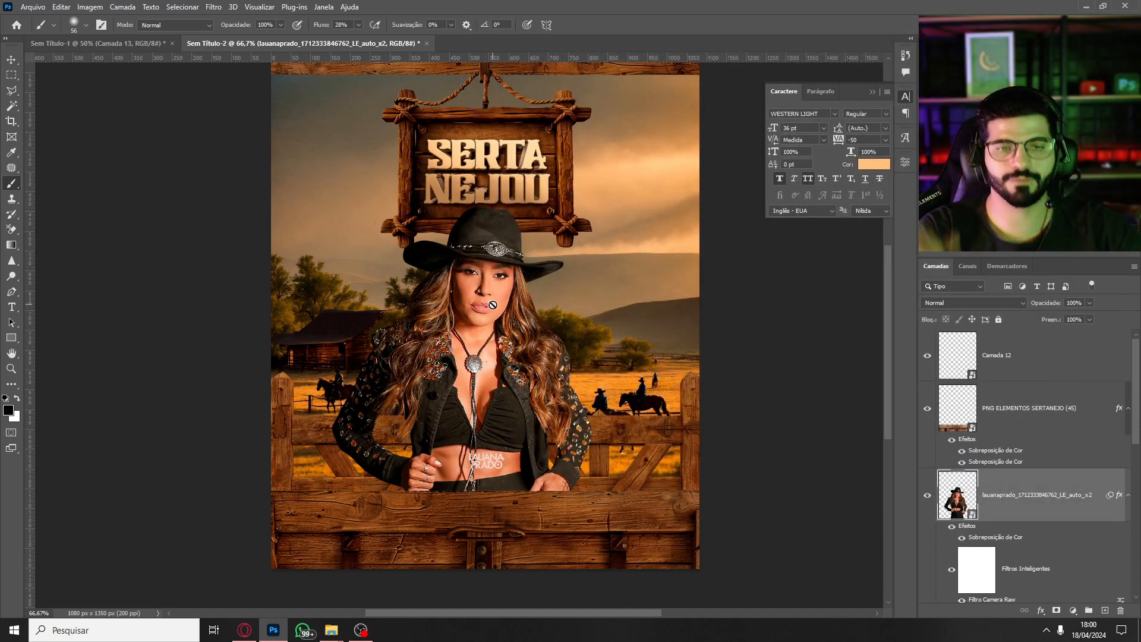
Create a new empty layer above Camada 12, at the top of the layer stack.
scroll(493, 306, down, 2)
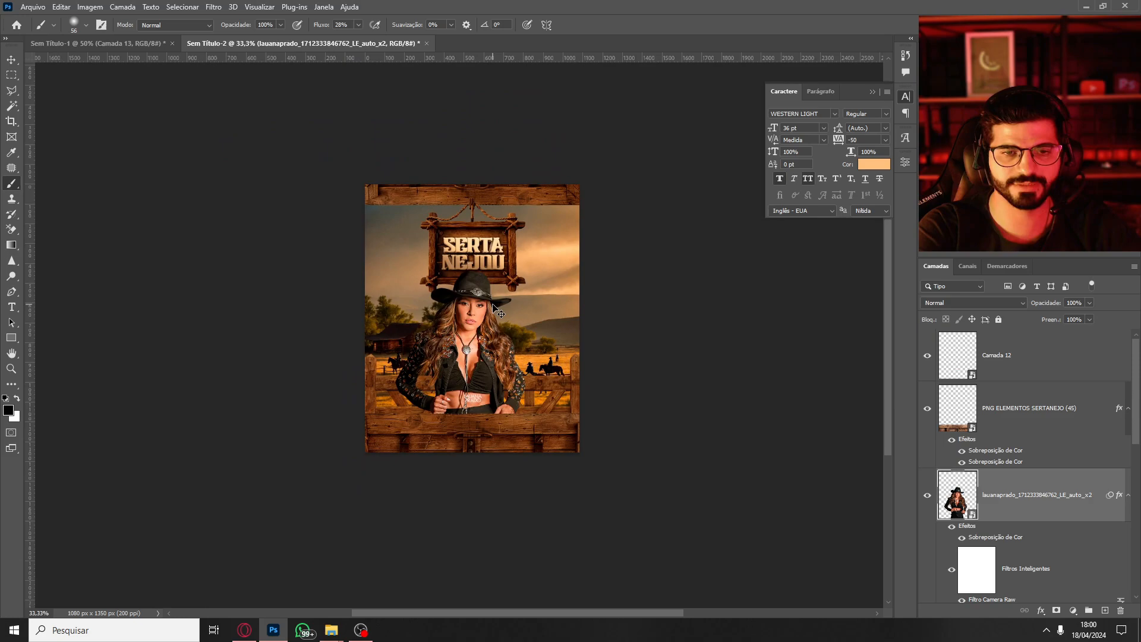
scroll(493, 306, up, 1)
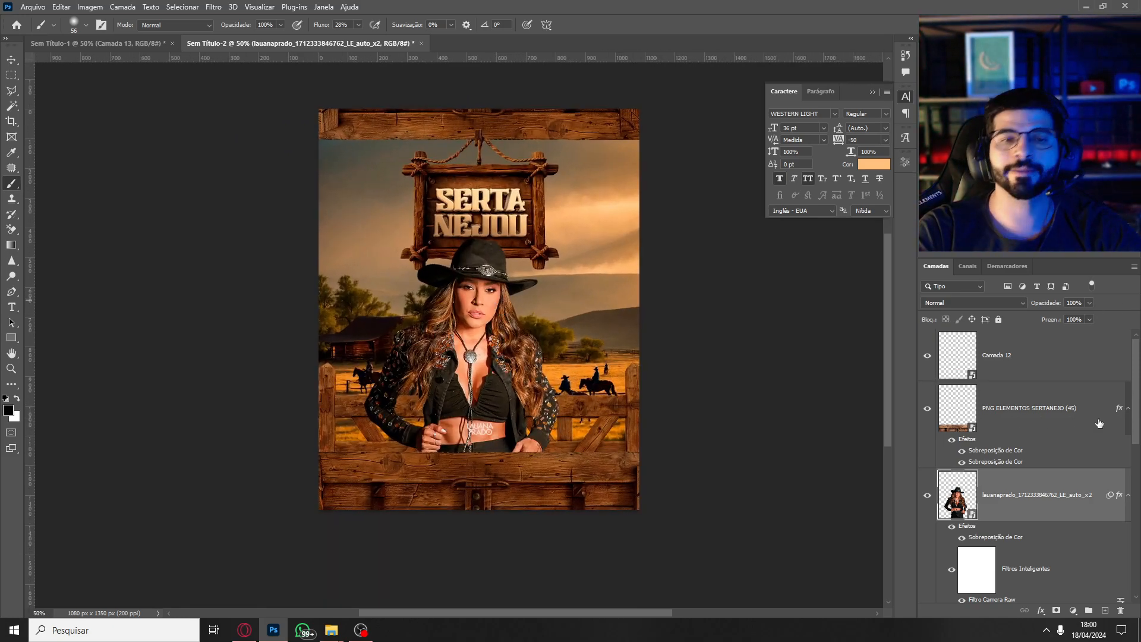
scroll(1136, 424, down, 5)
scroll(1137, 424, up, 5)
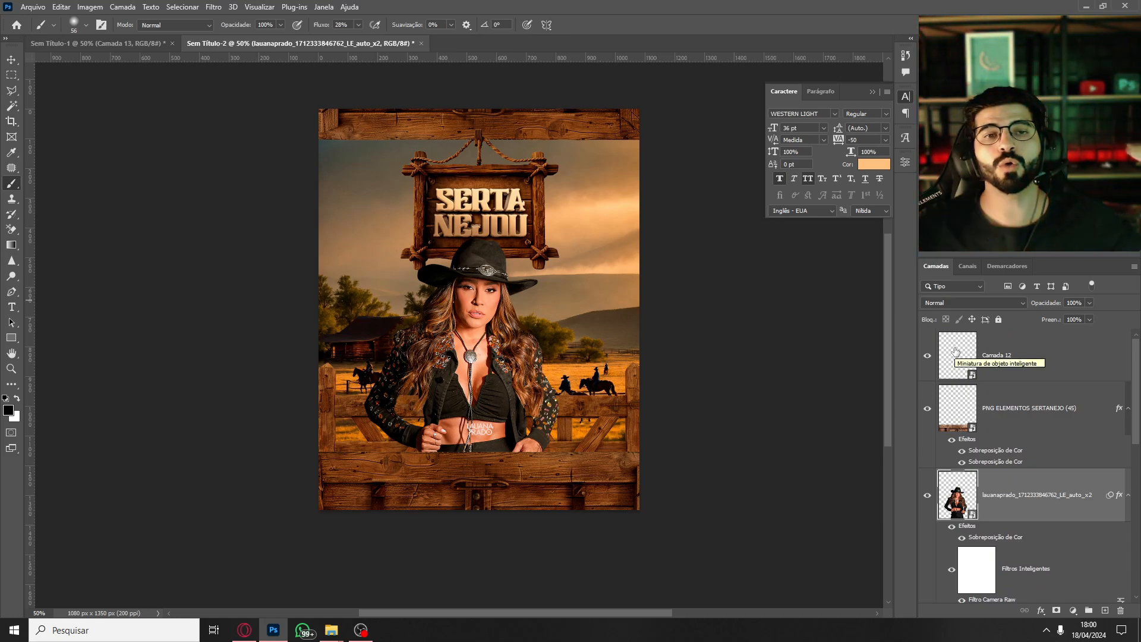
click(1027, 354)
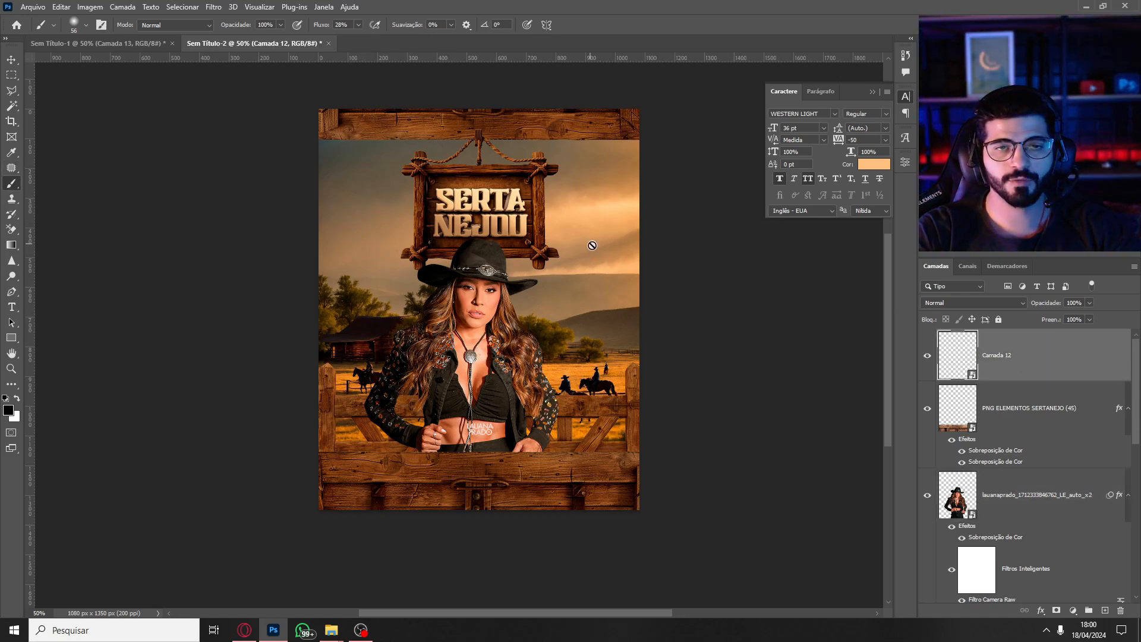
key(ctrl+shift+n)
key(Return)
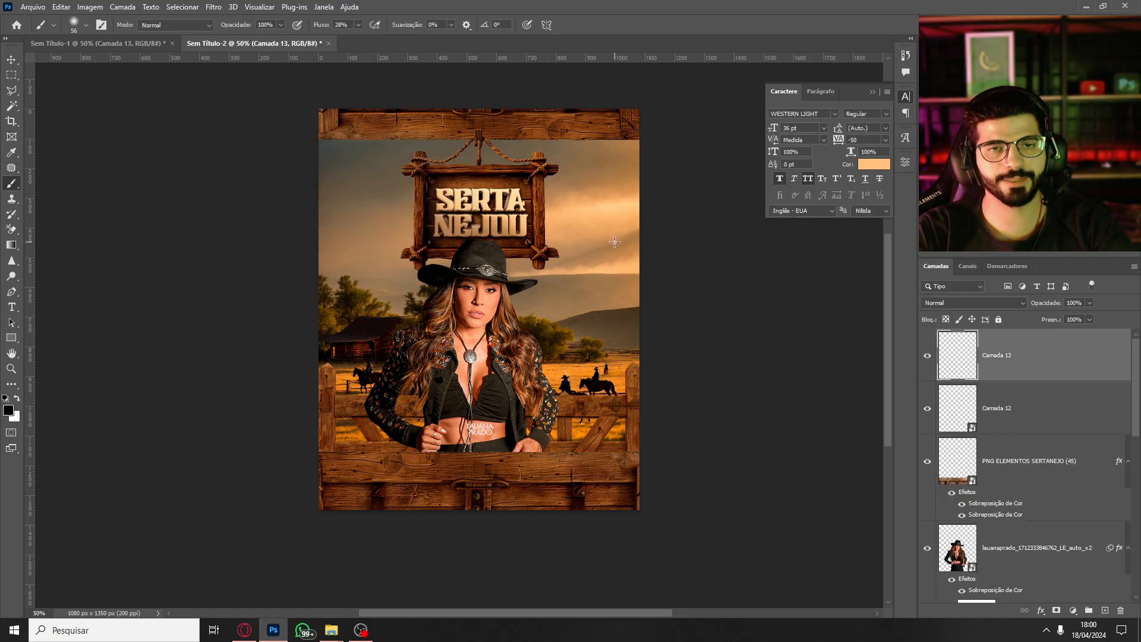
Sample the light orange of the bright sky beside the sign as the foreground color and activate the Brush tool.
key(i)
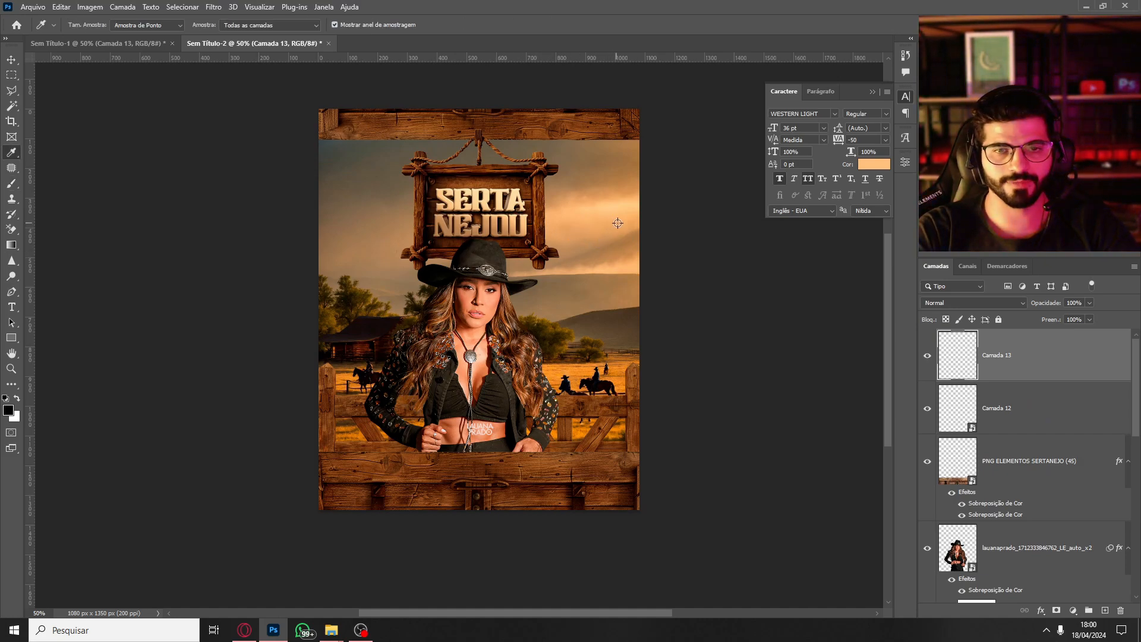
right_click(13, 154)
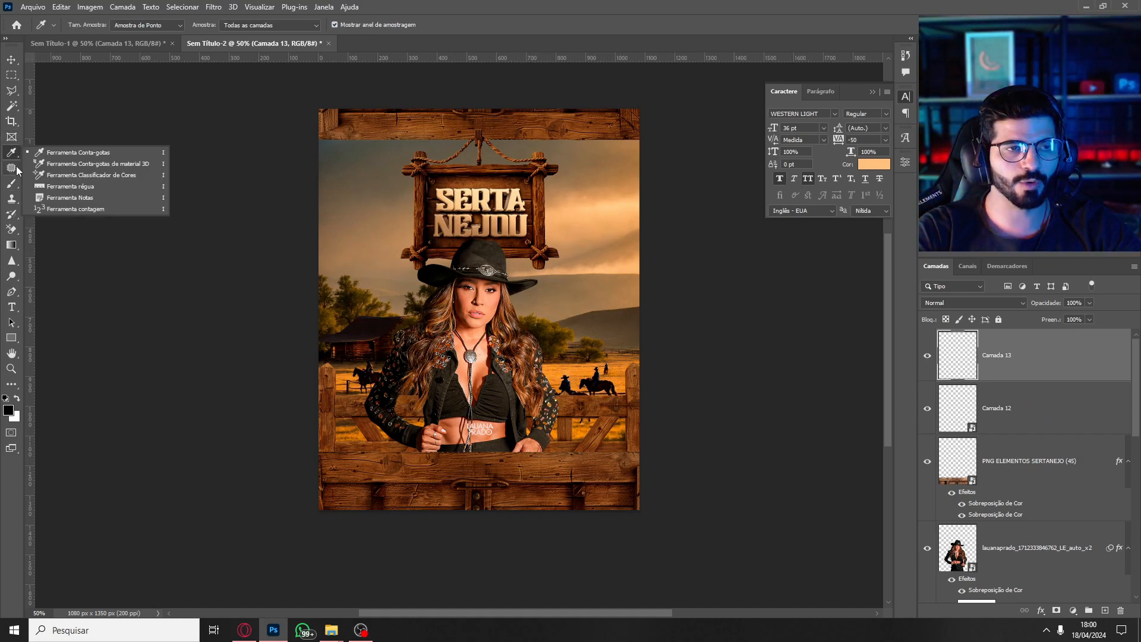
click(62, 154)
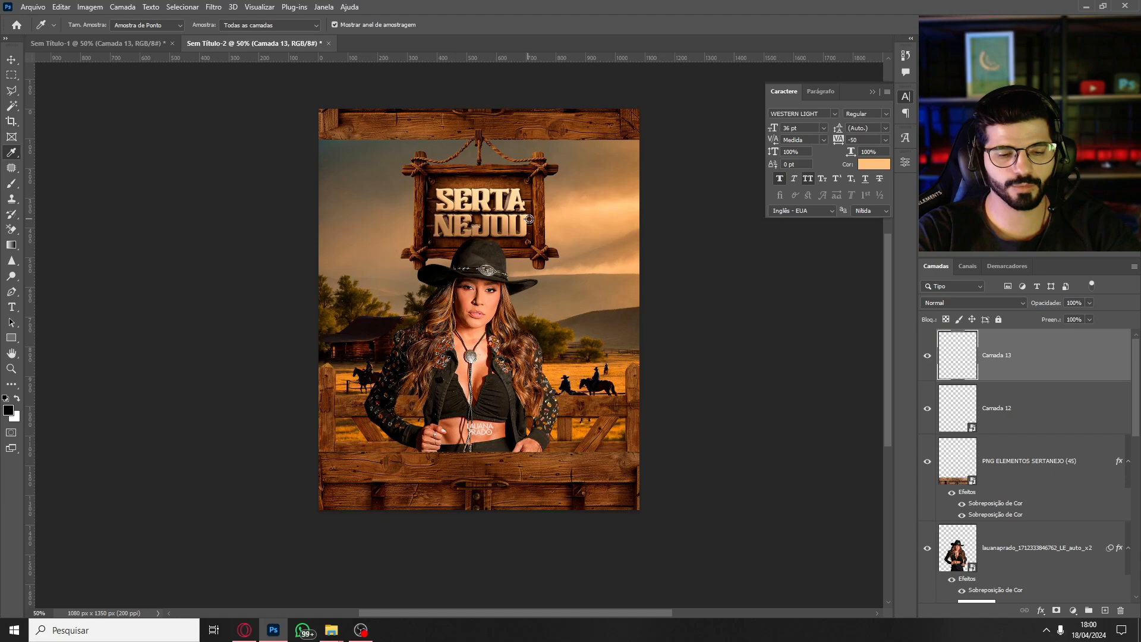
click(591, 205)
key(b)
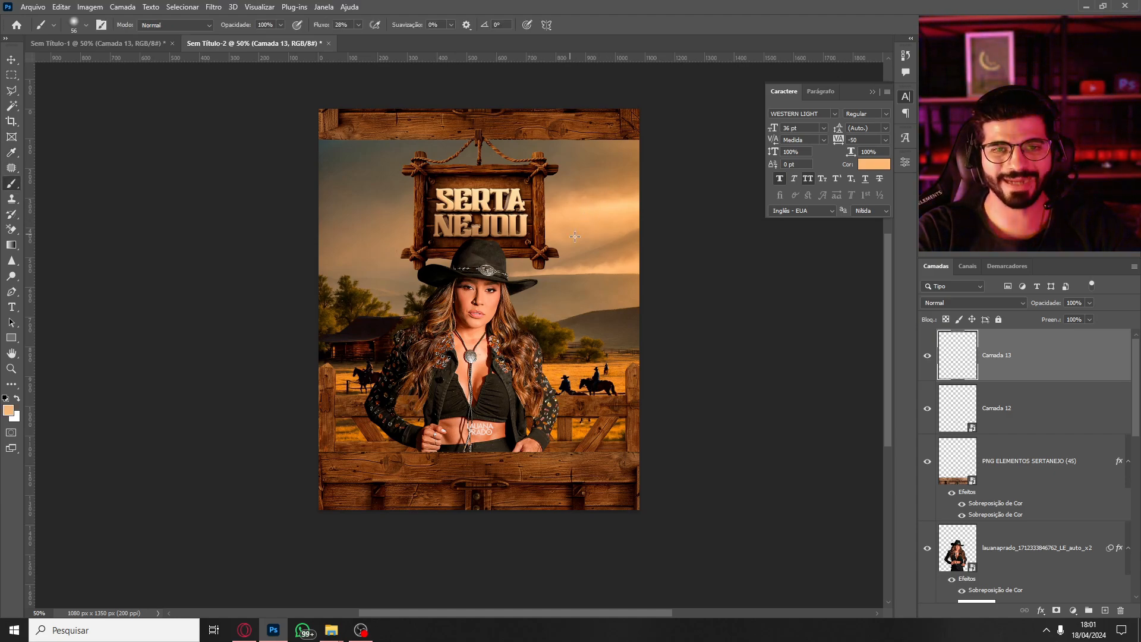
key(i)
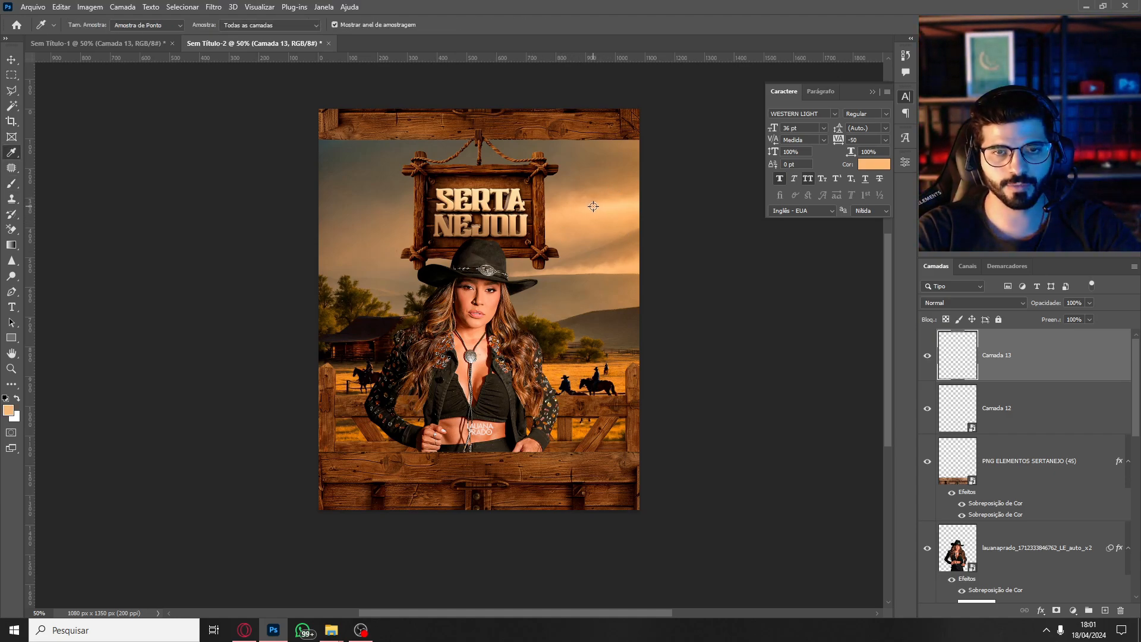
key(b)
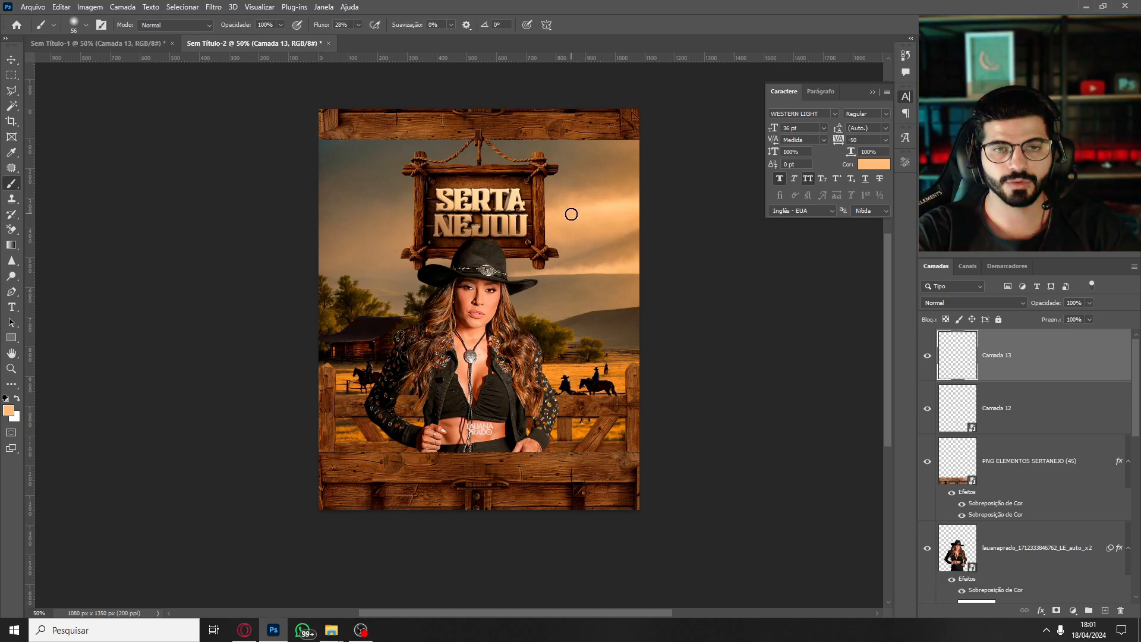
Paint a large soft orange spot over the sky beside the sign with a 327 px brush and set the layer's blend mode to Divisão.
click(84, 25)
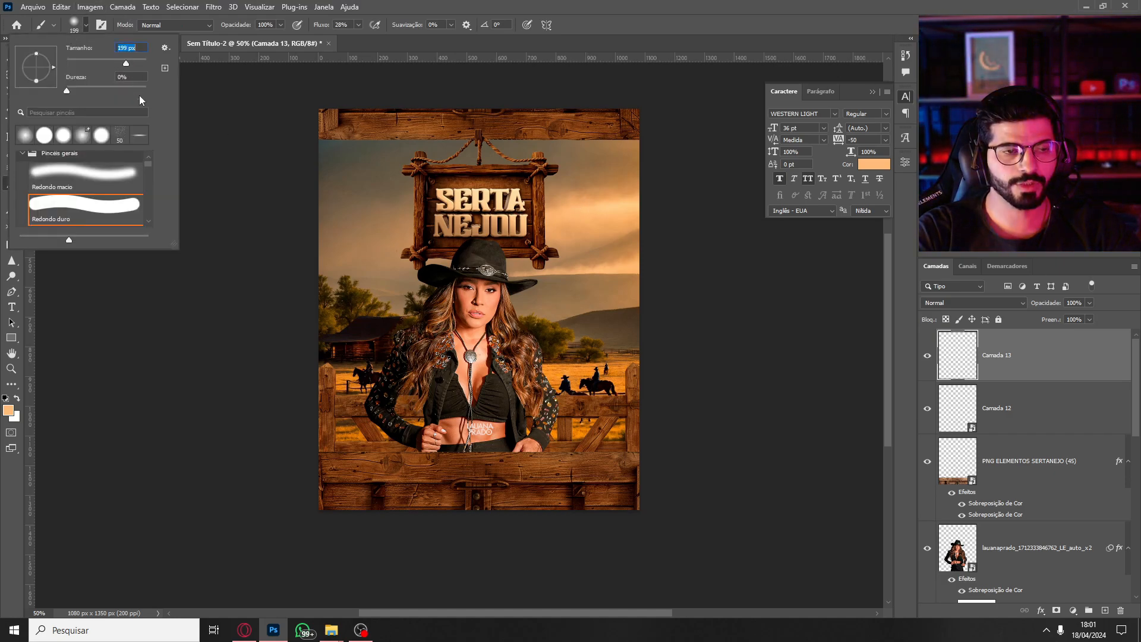
drag(133, 62, 135, 63)
mouse_move(549, 212)
mouse_down()
mouse_move(592, 237)
mouse_move(530, 223)
mouse_move(550, 231)
mouse_up()
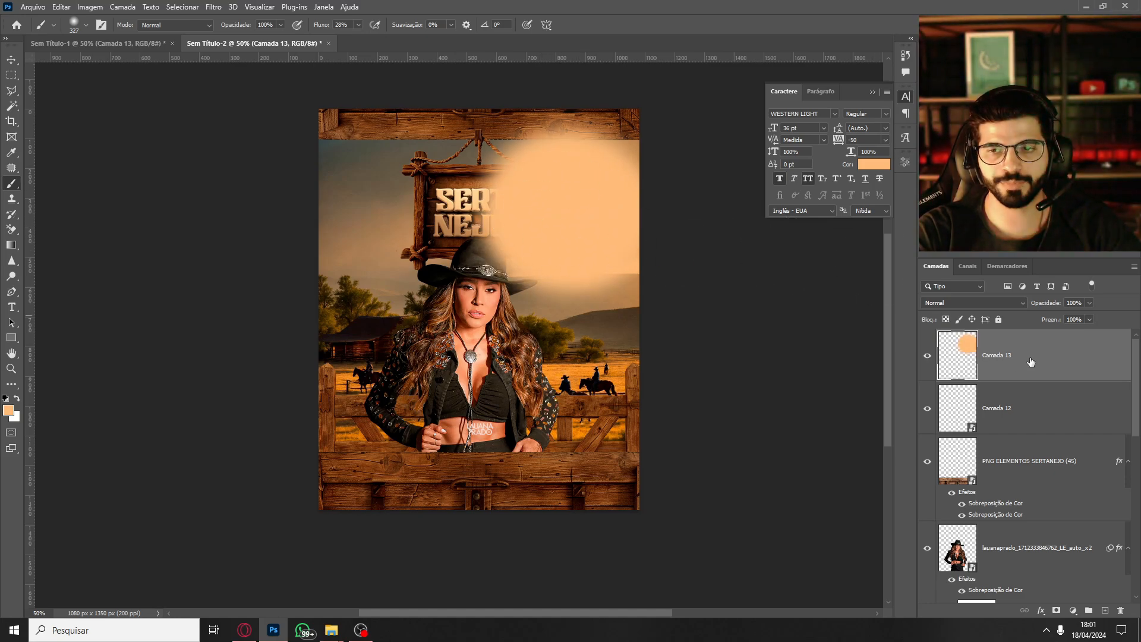
click(972, 305)
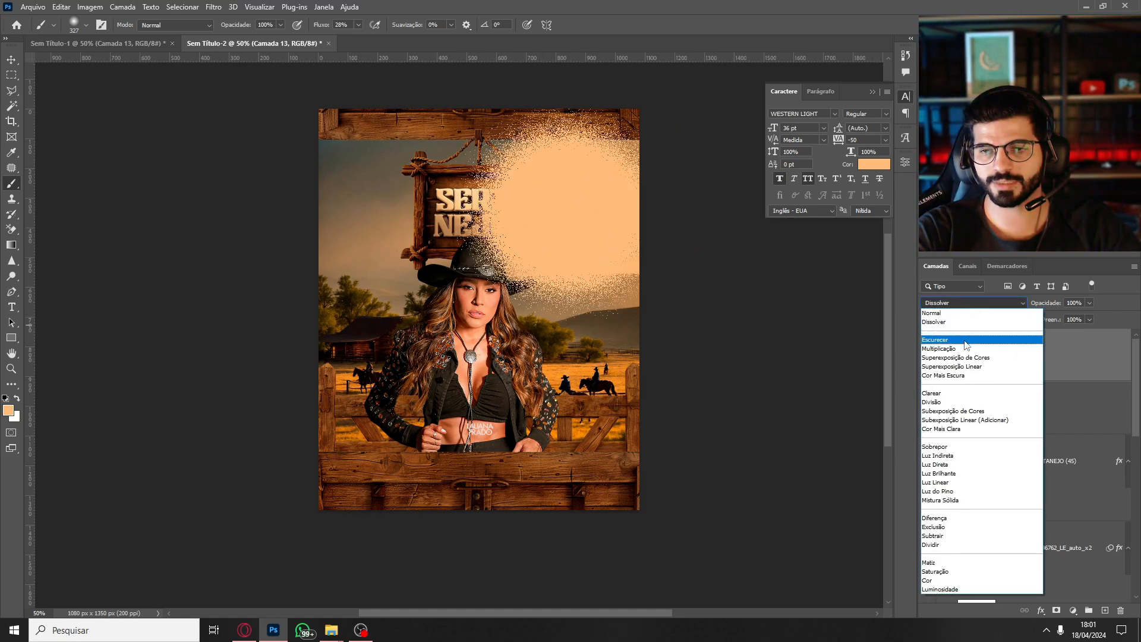
click(944, 402)
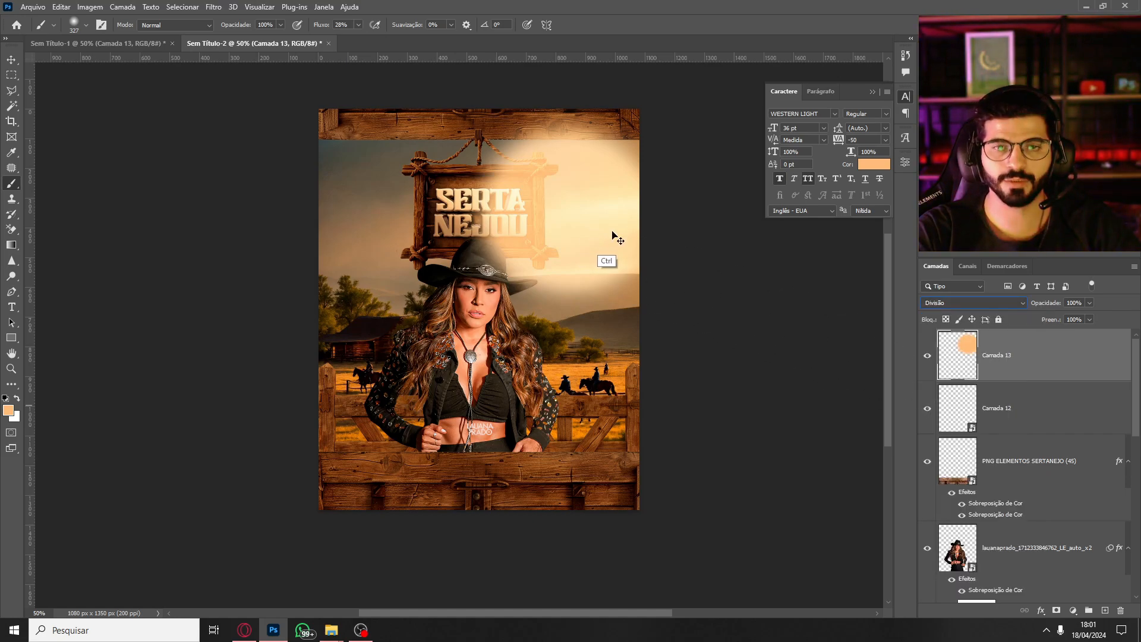
Enlarge the orange glow to about 162% and shift it toward the poster's right edge.
key(ctrl+t)
drag(503, 213, 387, 213)
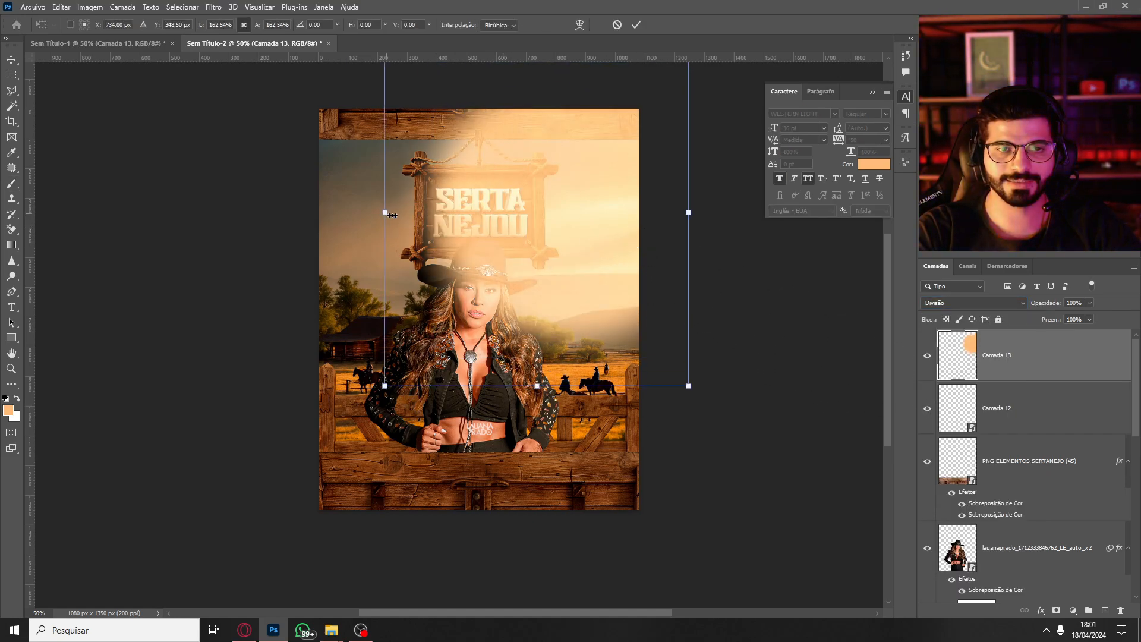
drag(561, 230, 651, 230)
key(Return)
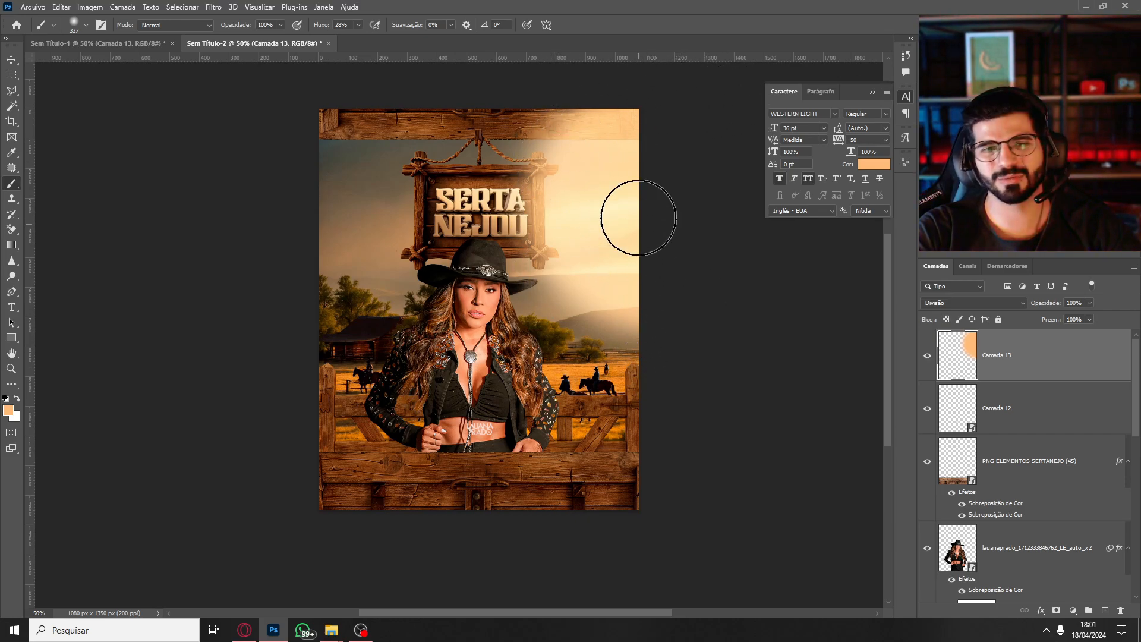
Soften the orange glow with a Gaussian Blur of 150,3 pixels and return to the Brush tool.
click(213, 7)
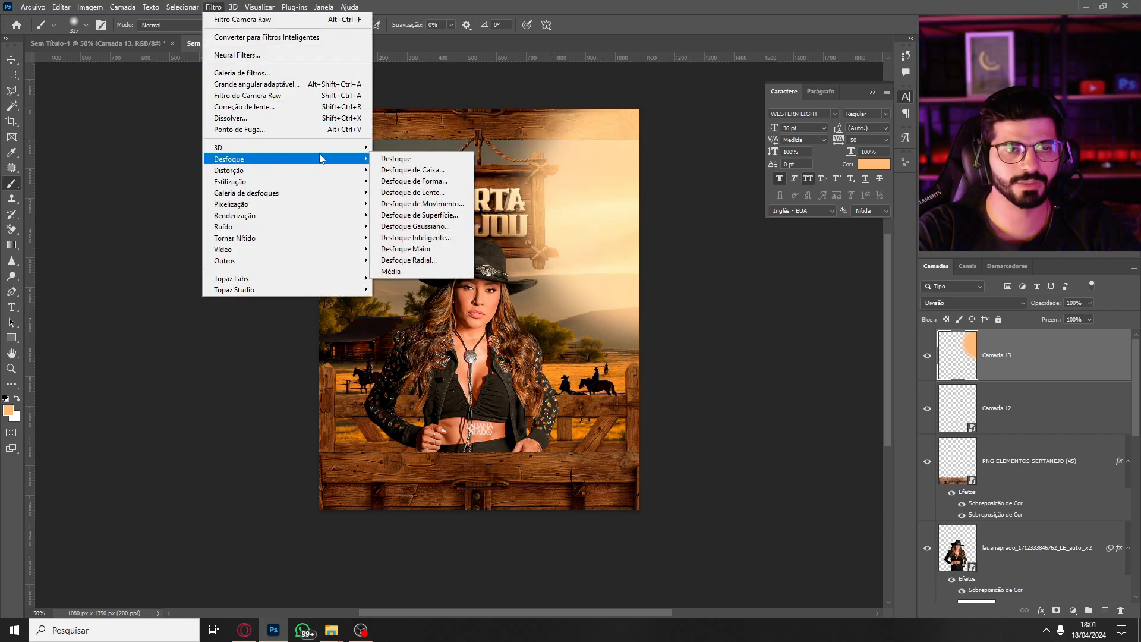
mouse_move(351, 159)
click(433, 230)
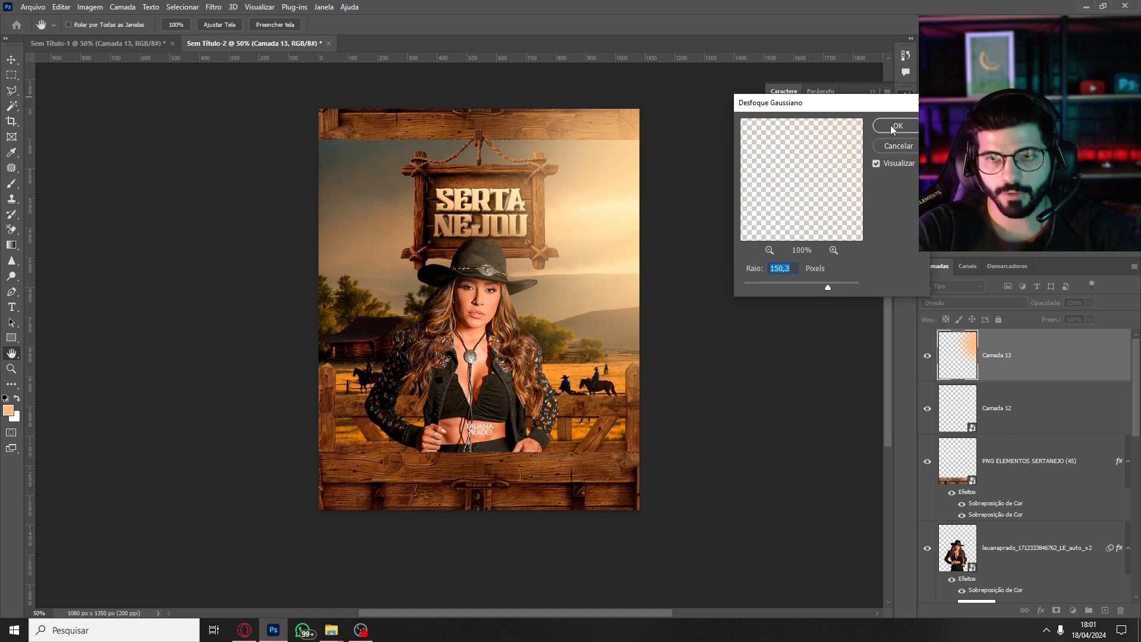
key(Return)
key(b)
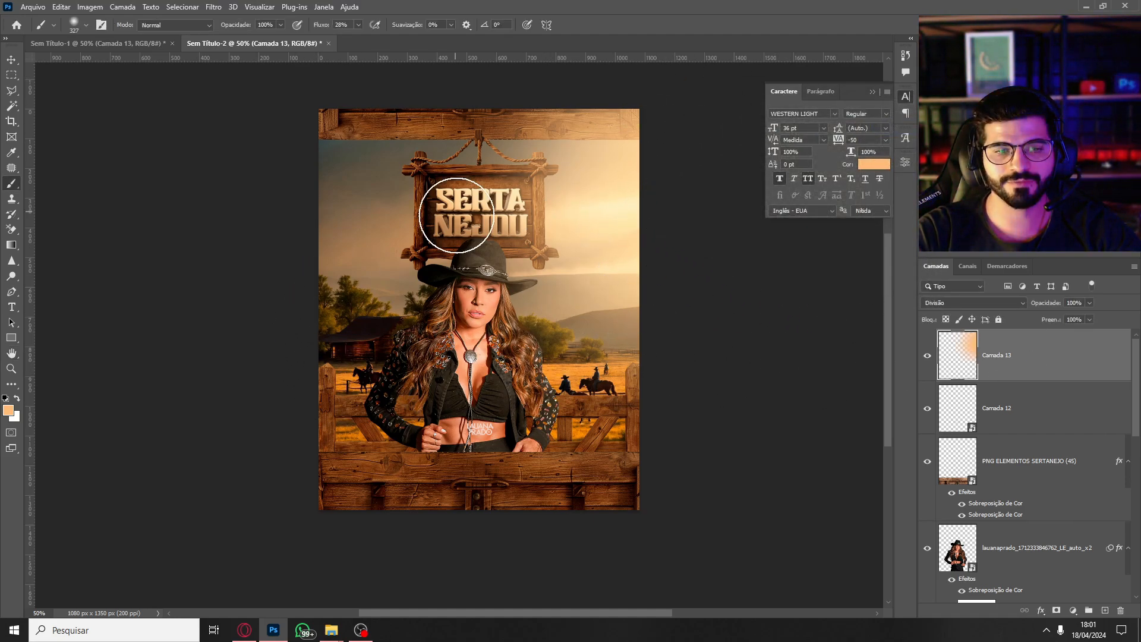
Create a new layer above Camada 13 and sample a dark brown from the lower wooden planks as the painting color.
key(ctrl+shift+n)
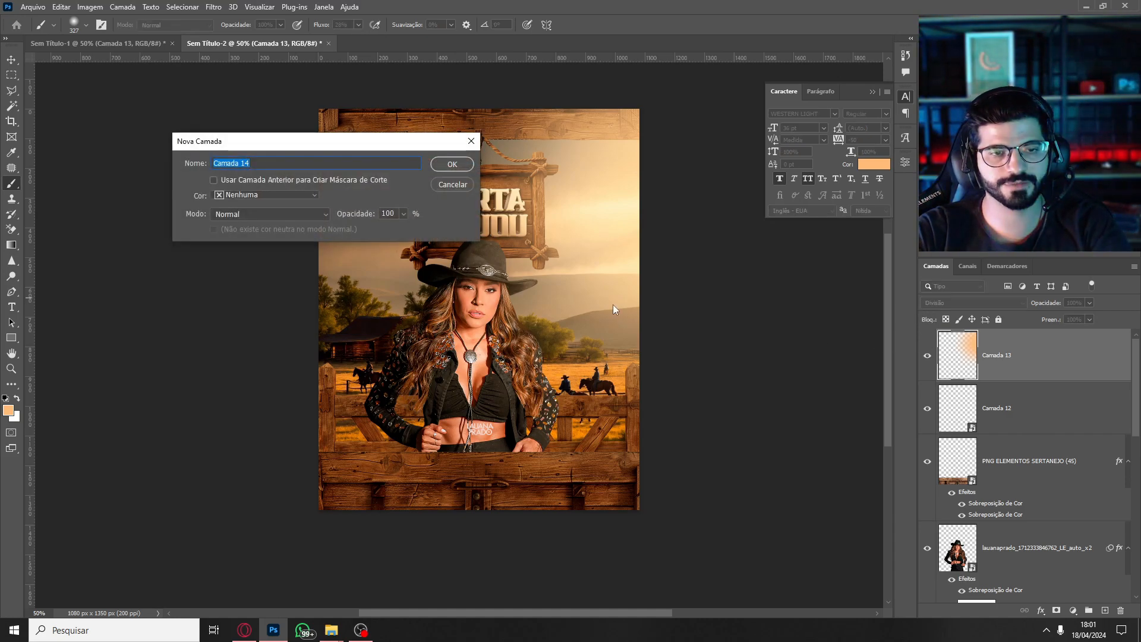
key(Return)
key(i)
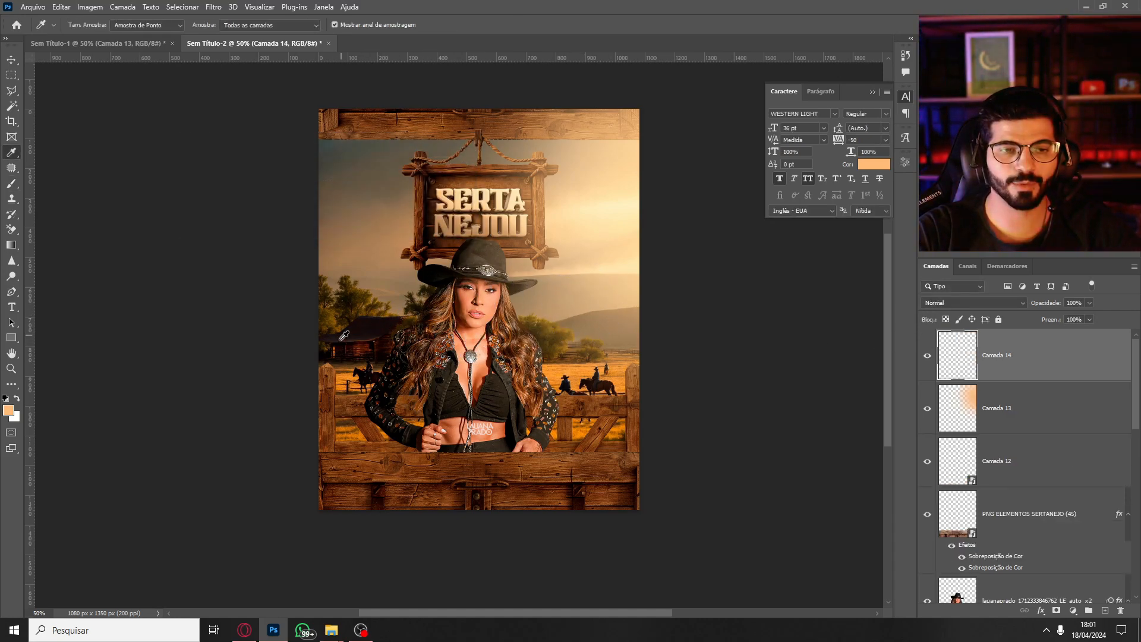
click(368, 328)
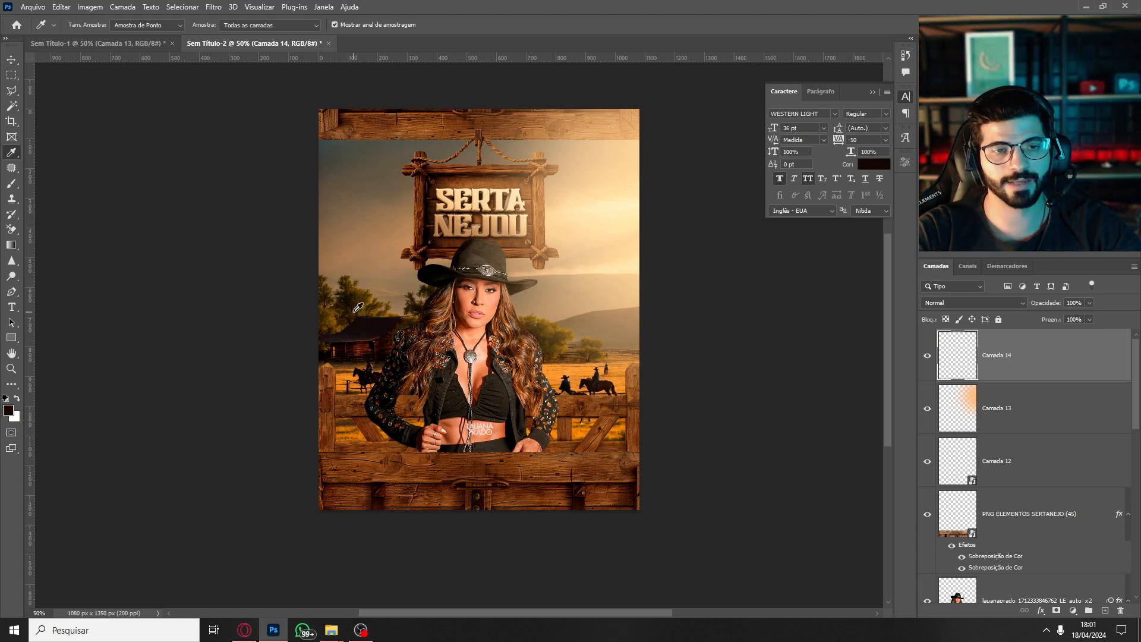
click(873, 169)
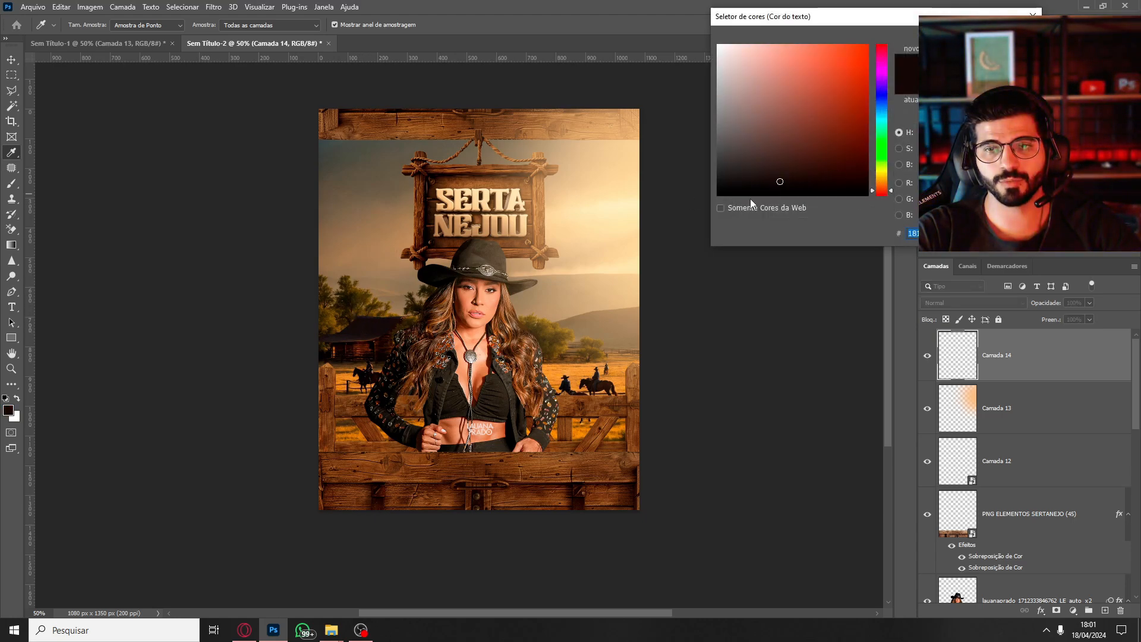
click(395, 481)
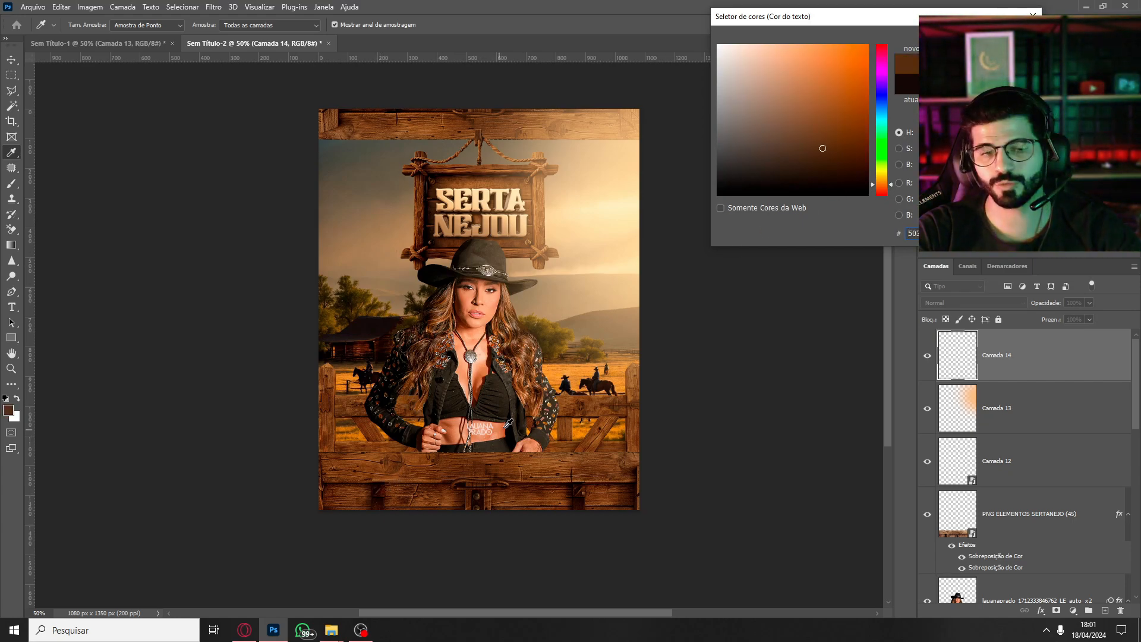
key(Return)
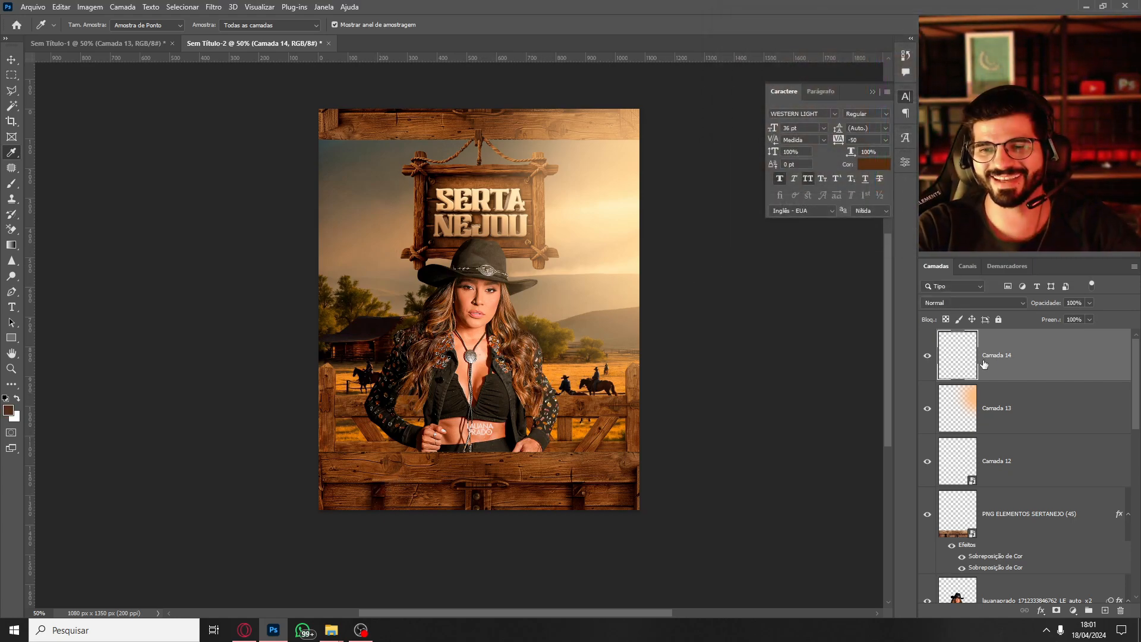
Paint dark brown along the poster's left and bottom edges and set the layer's blend mode to Multiplicação.
key(b)
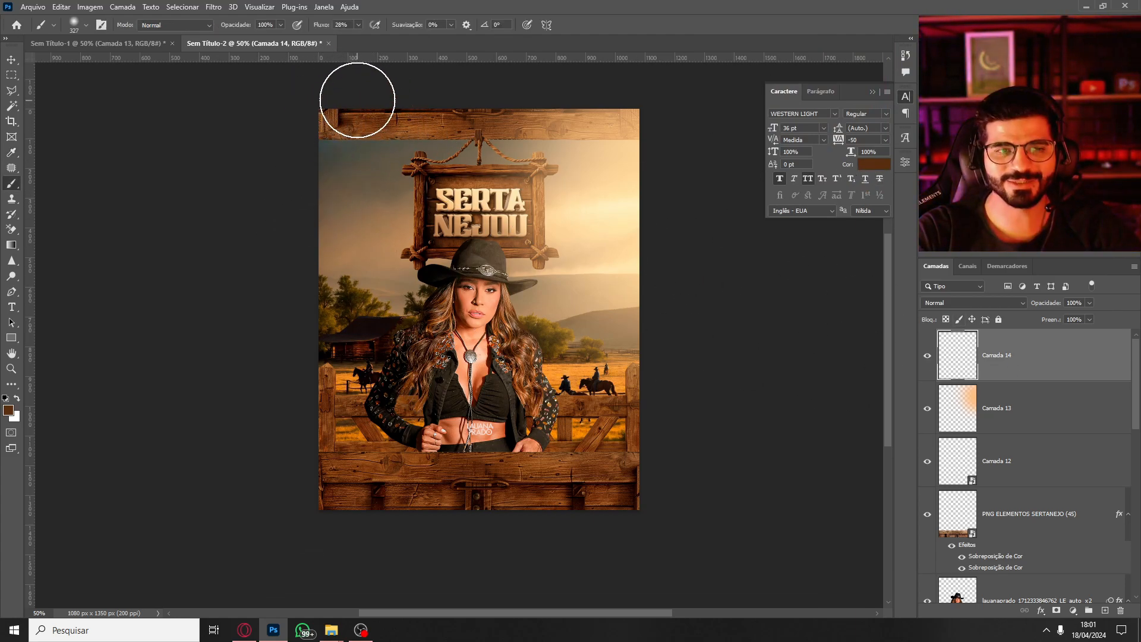
mouse_move(357, 100)
mouse_down()
mouse_move(297, 250)
mouse_move(303, 461)
mouse_move(330, 492)
mouse_move(335, 399)
mouse_move(304, 243)
mouse_move(359, 426)
mouse_move(714, 543)
mouse_move(283, 433)
mouse_move(408, 156)
mouse_up()
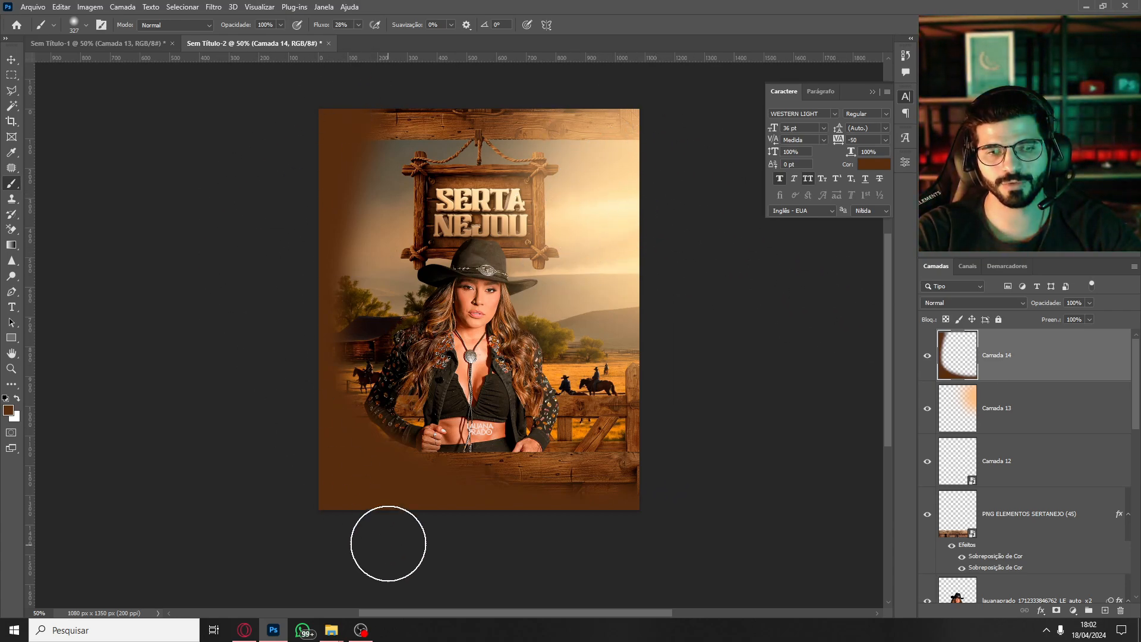
click(968, 302)
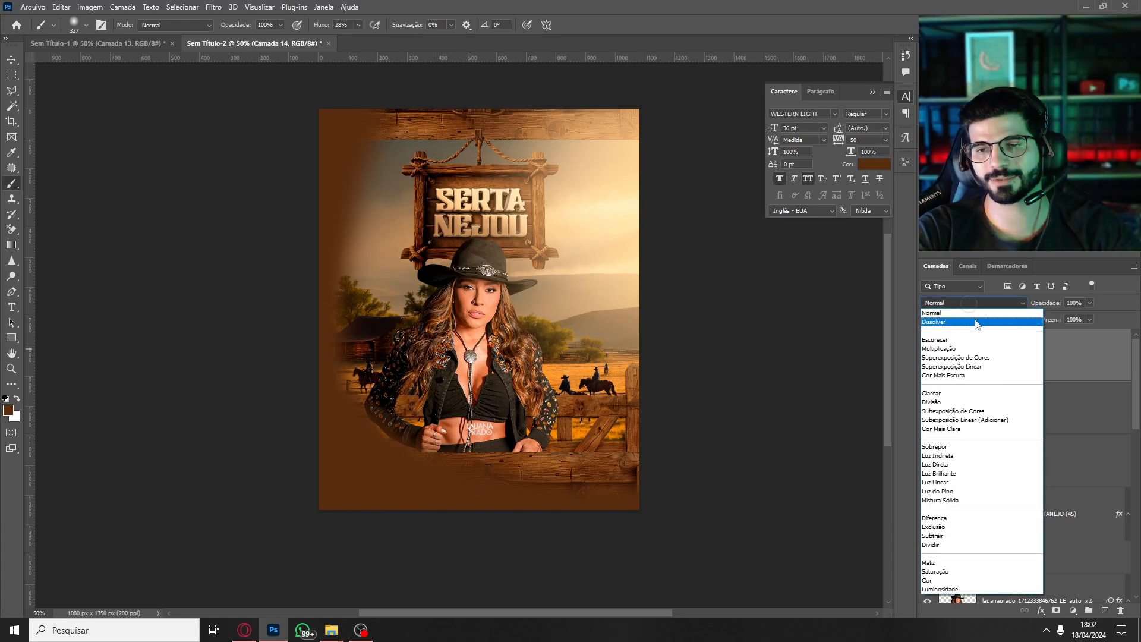
click(965, 352)
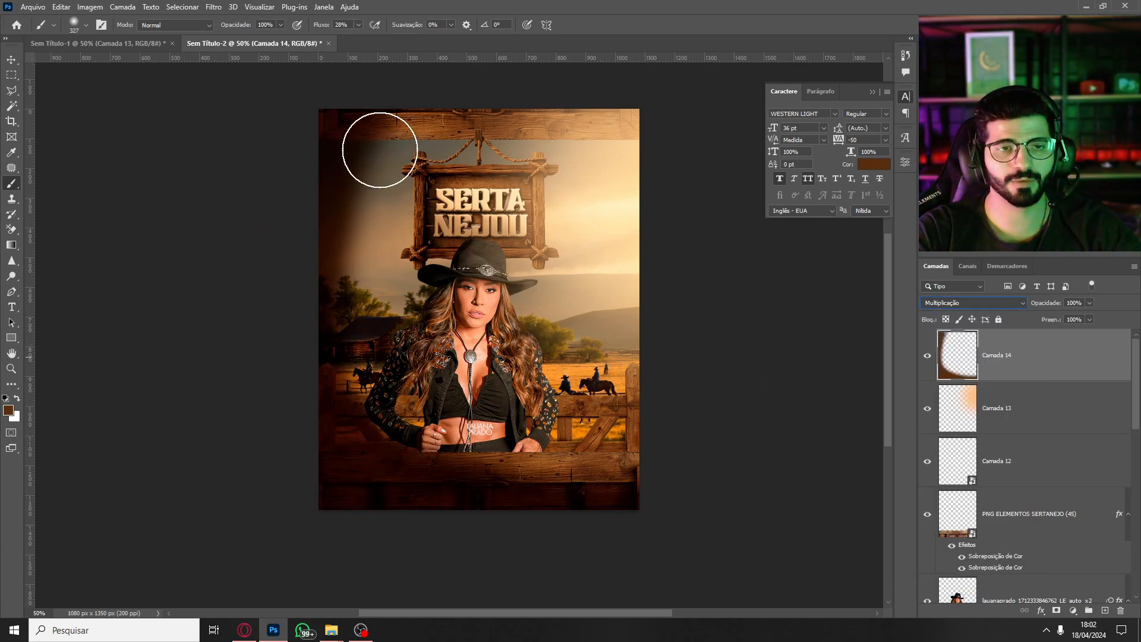
Apply a Gaussian Blur with a radius of 150,3 pixels to the brown edge shading.
click(220, 9)
mouse_move(242, 169)
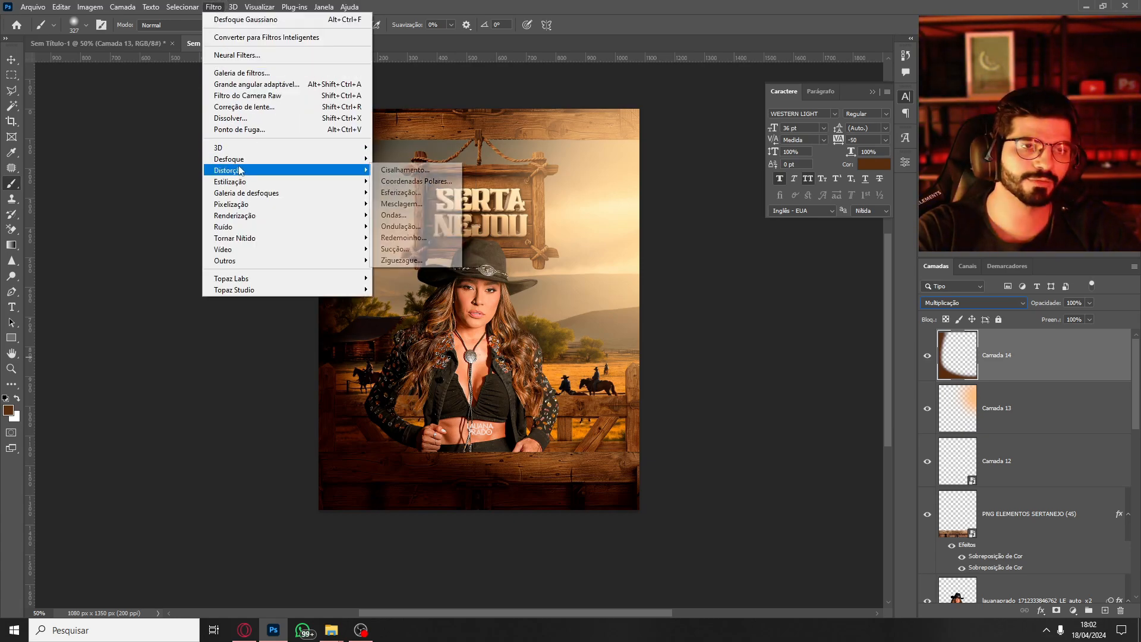
click(416, 226)
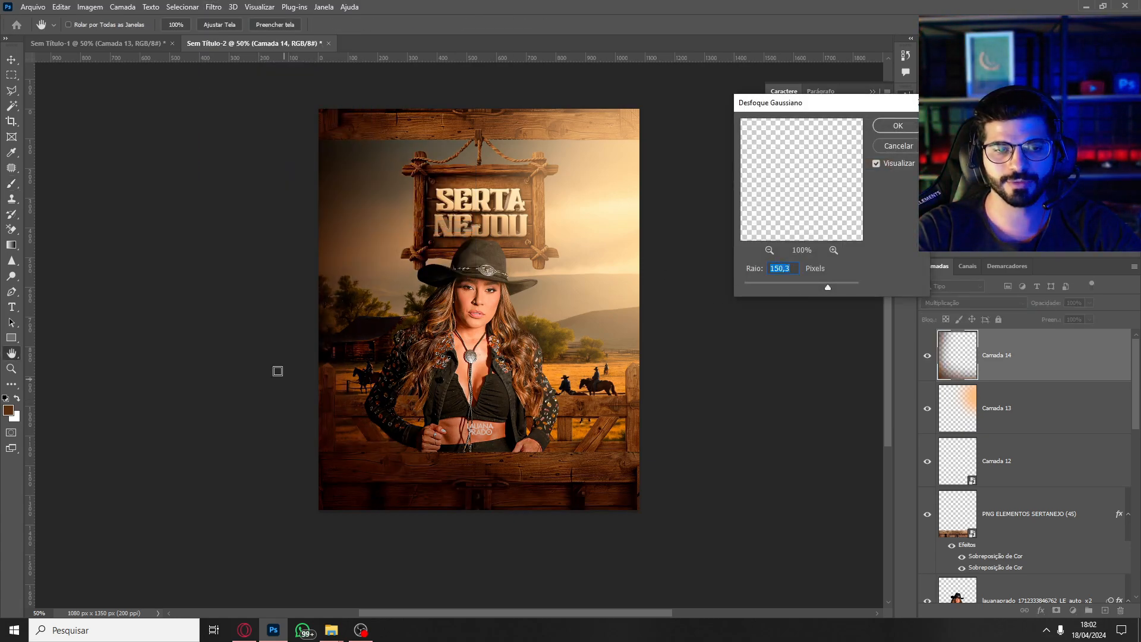
click(895, 128)
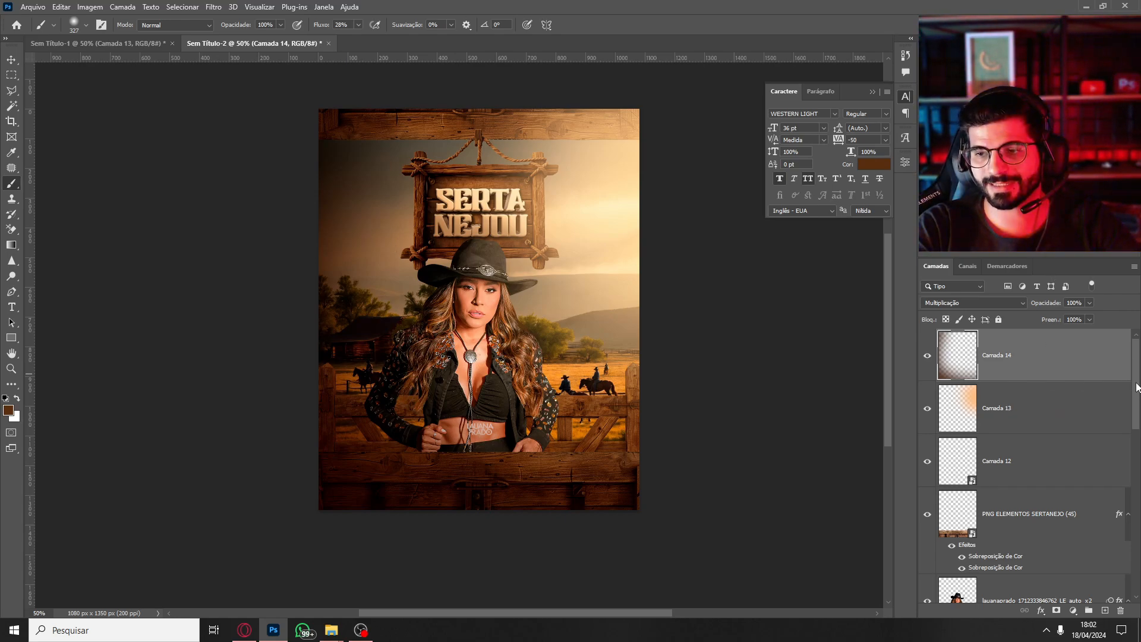
Add a drop shadow to the PNG ELEMENTOS SERTANEJO (45) plank layer, increasing its spread and size.
scroll(1132, 387, down, 3)
click(1010, 380)
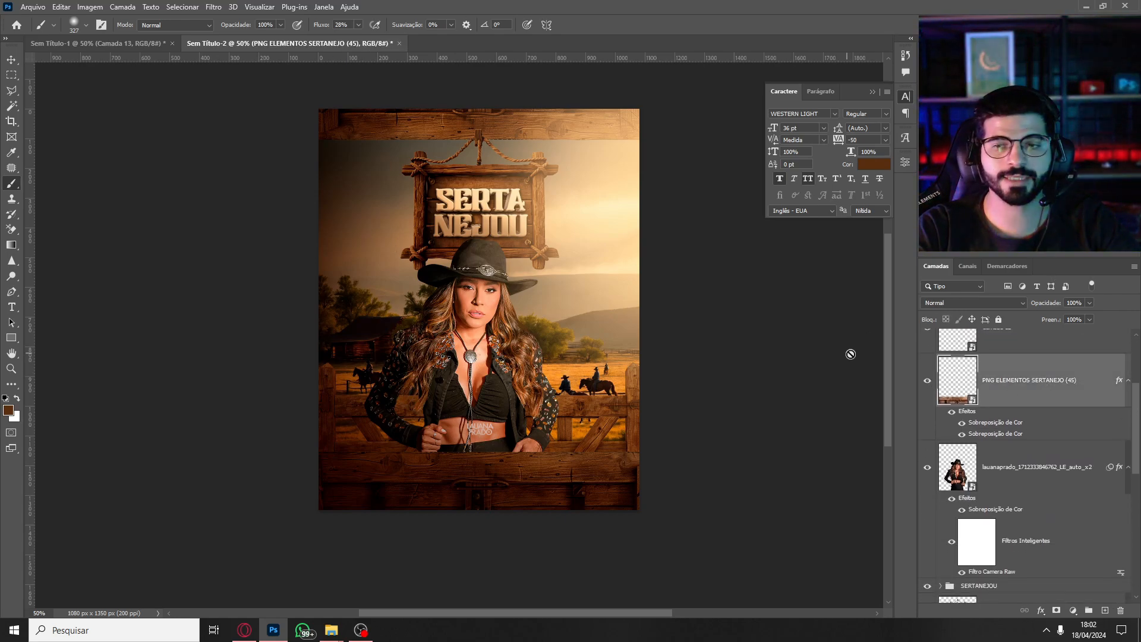
click(927, 381)
click(928, 381)
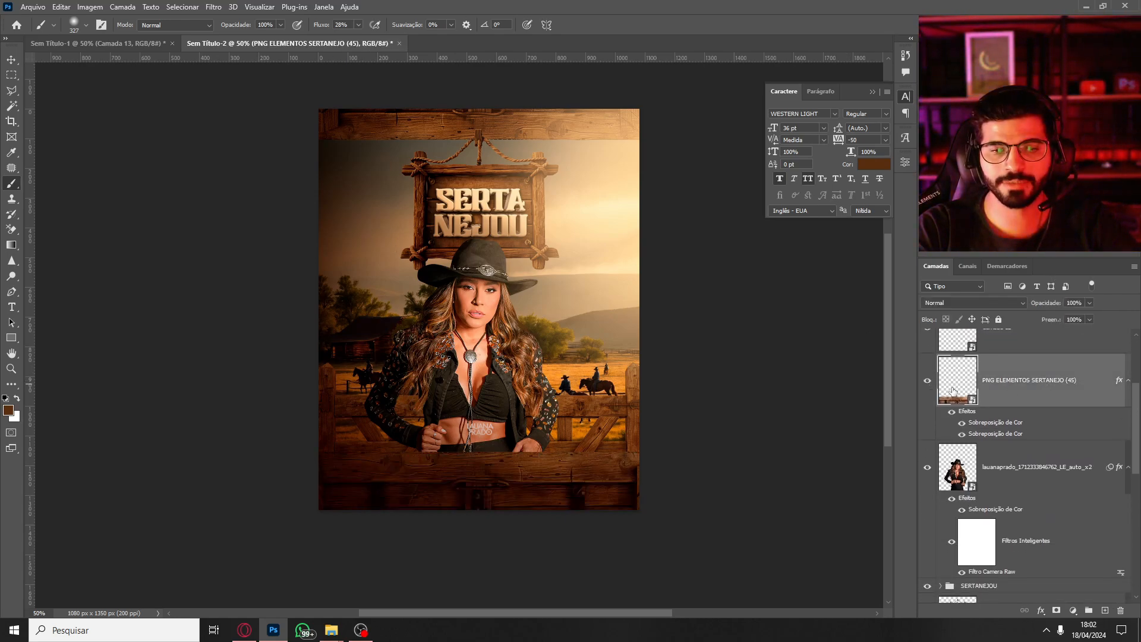
click(1044, 610)
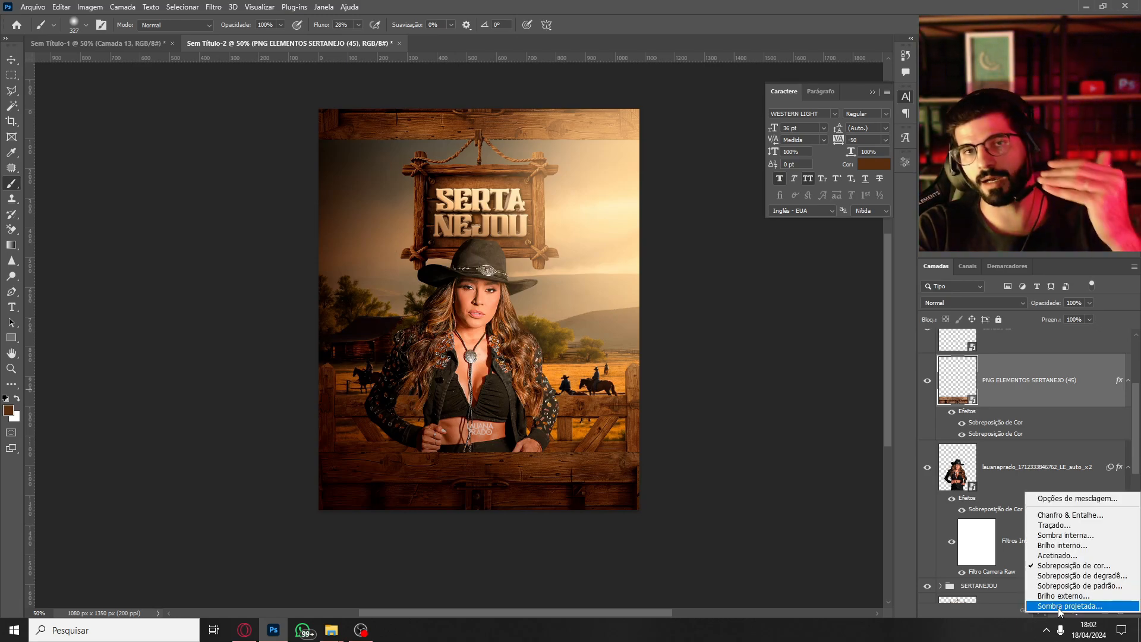
click(1057, 606)
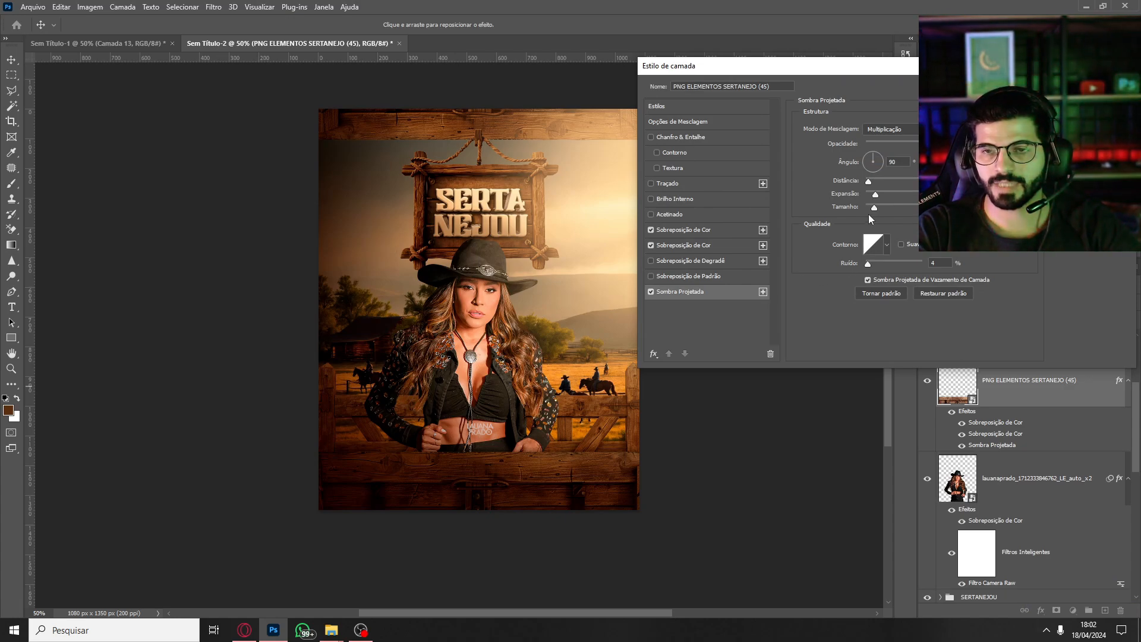
drag(876, 206, 893, 191)
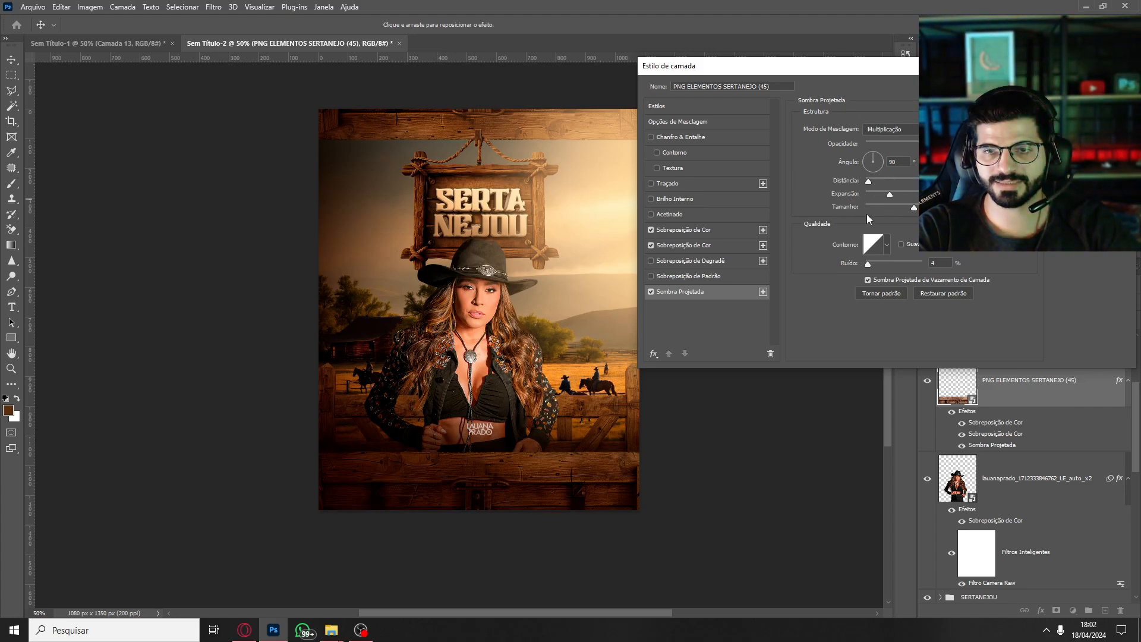
mouse_move(922, 144)
mouse_down()
mouse_move(829, 147)
mouse_move(925, 144)
mouse_up()
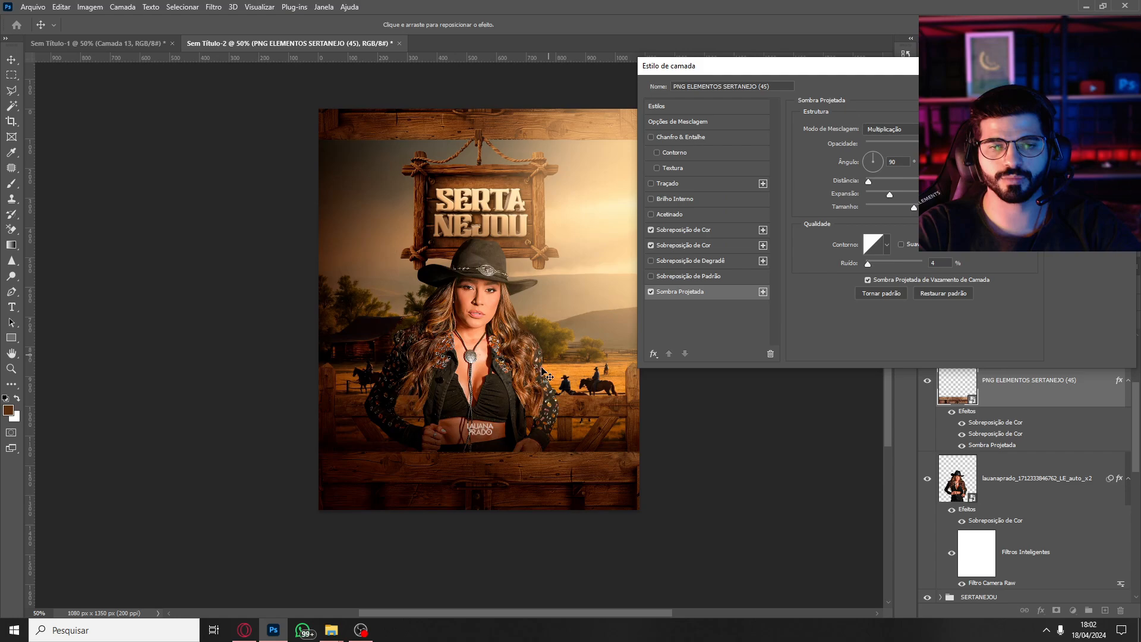
click(942, 129)
drag(787, 182, 753, 206)
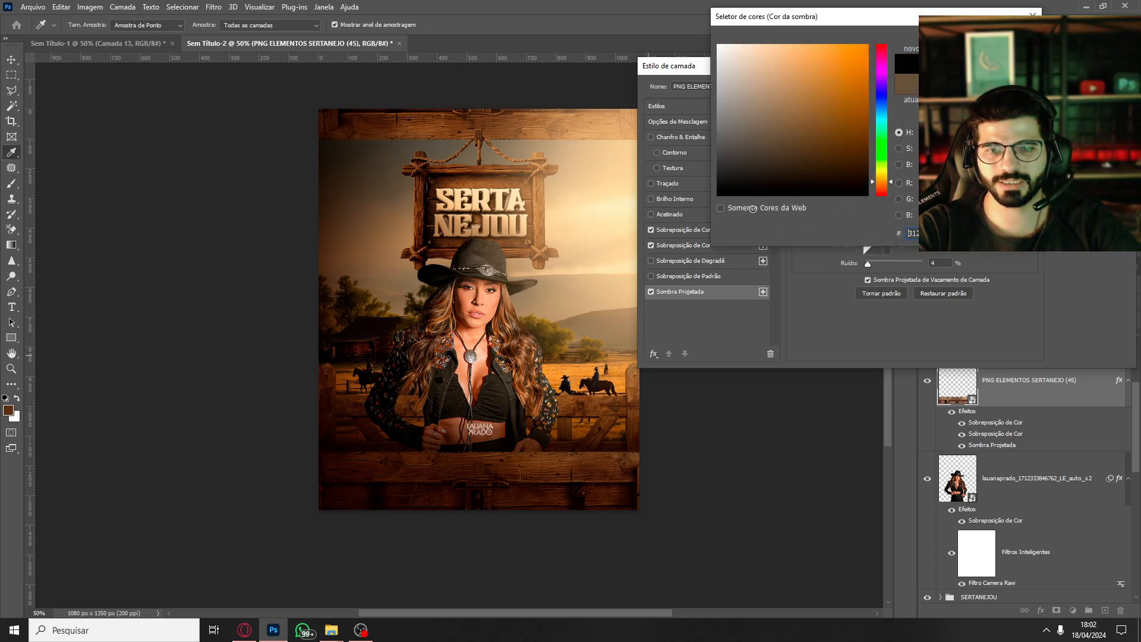
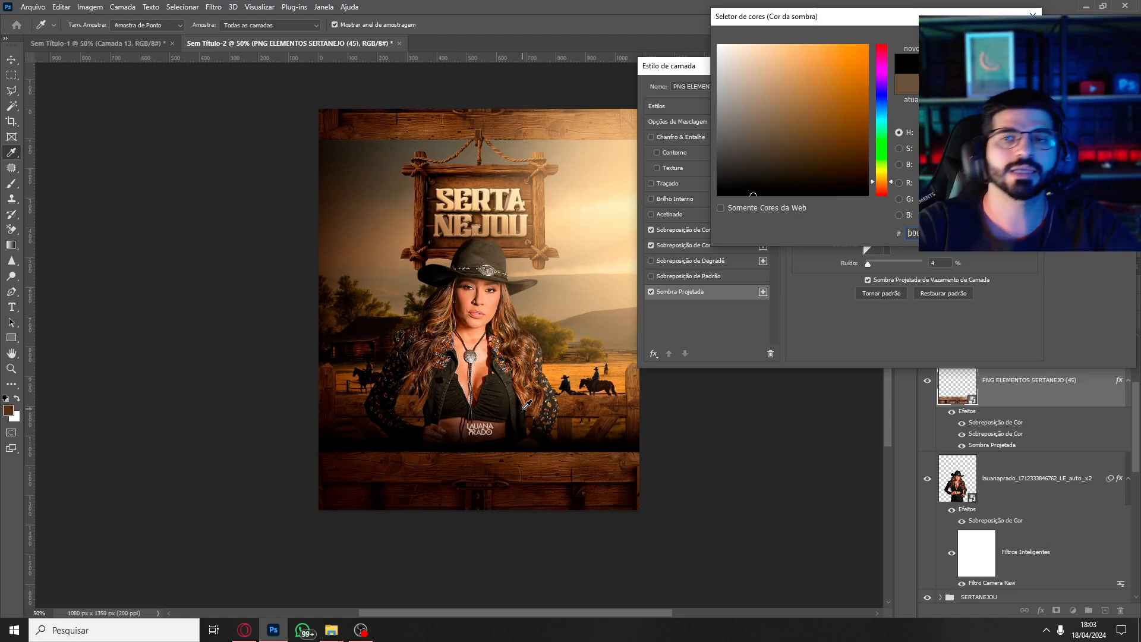
key(Escape)
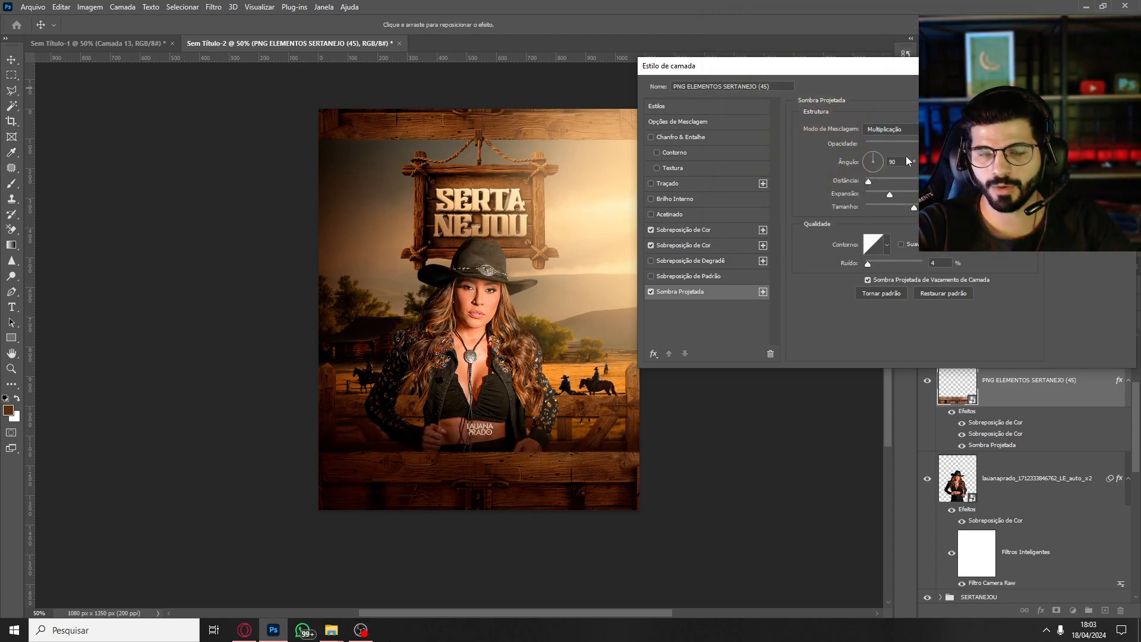
Set the plank layer's drop shadow color to a dark brown and apply the layer style.
click(947, 129)
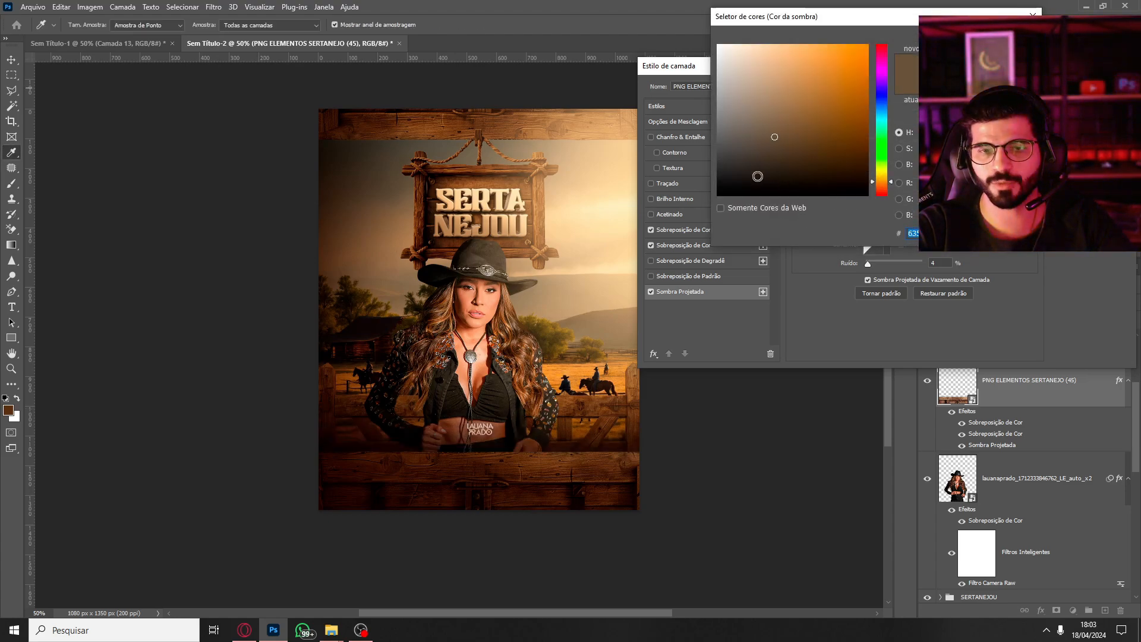
drag(757, 176, 694, 223)
click(803, 154)
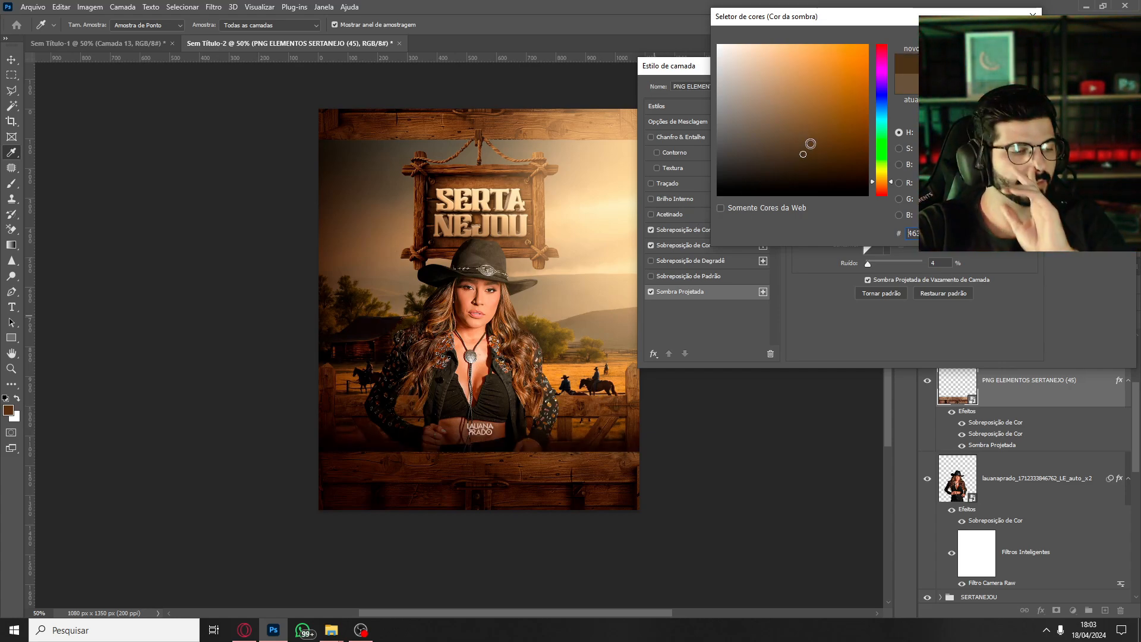
key(Return)
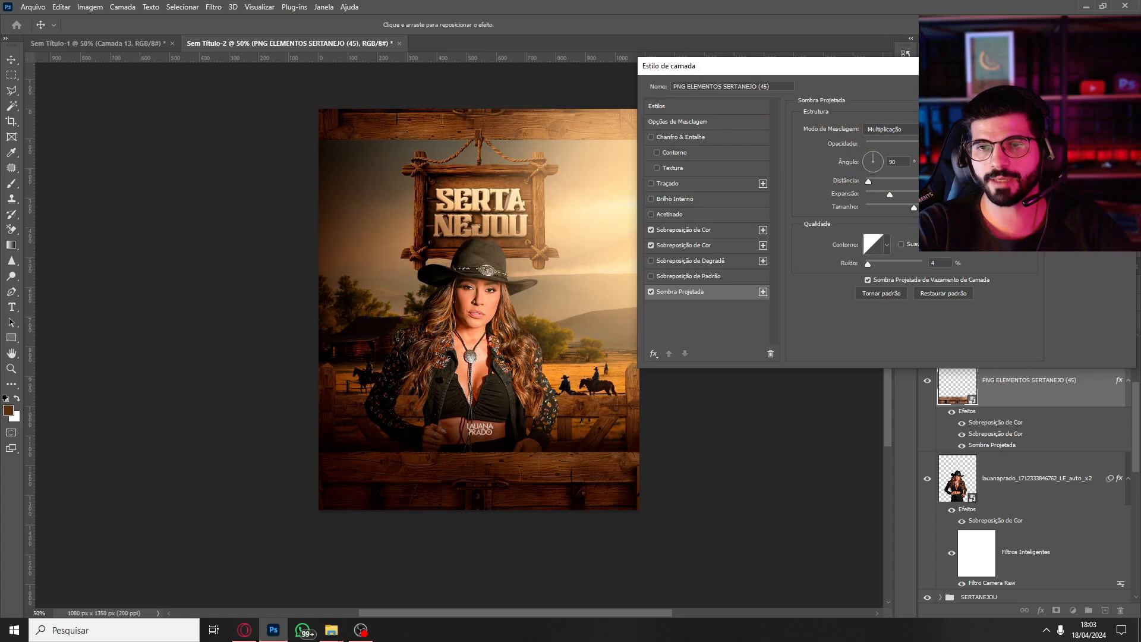
key(Return)
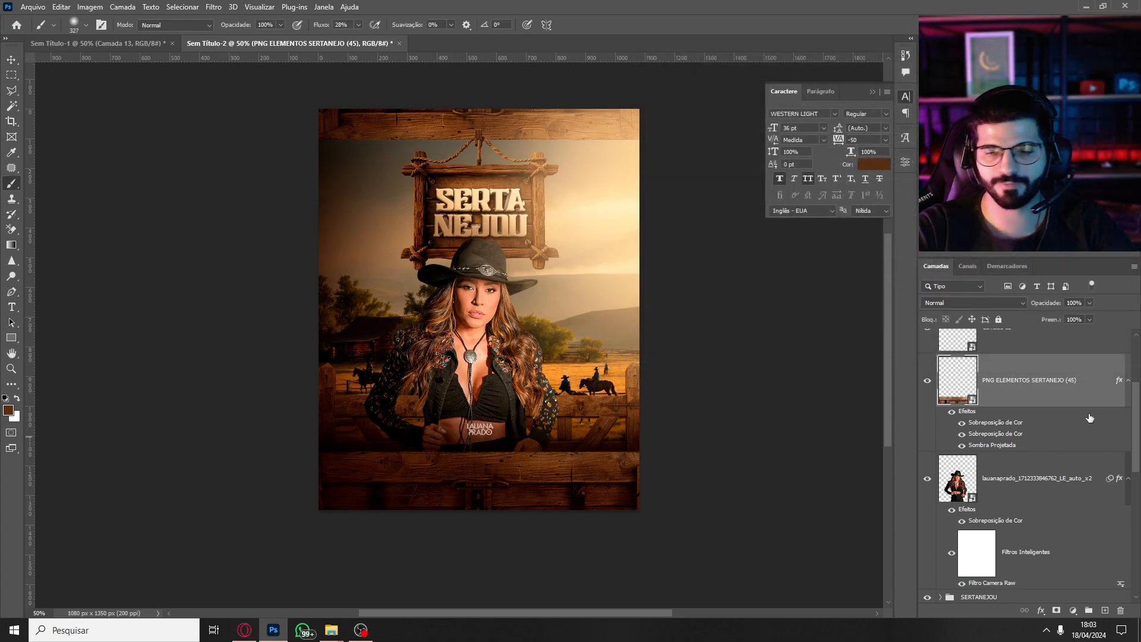
Duplicate the layer holding the photo of the woman in the black hat.
mouse_move(1134, 439)
mouse_down()
mouse_move(1121, 516)
mouse_move(1136, 438)
mouse_up()
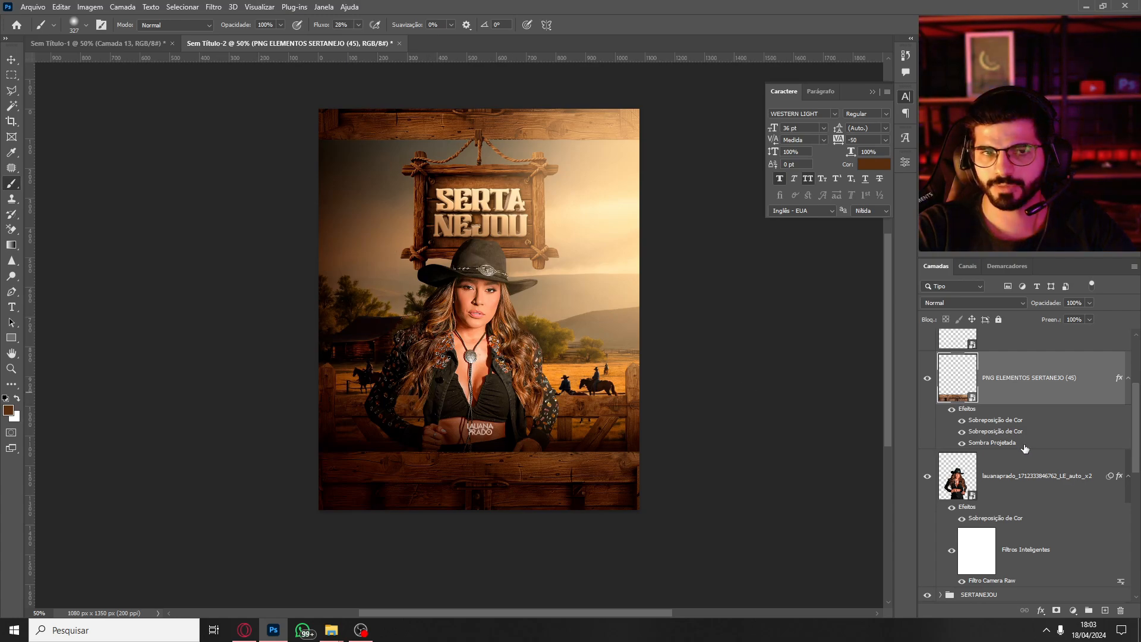
click(1033, 487)
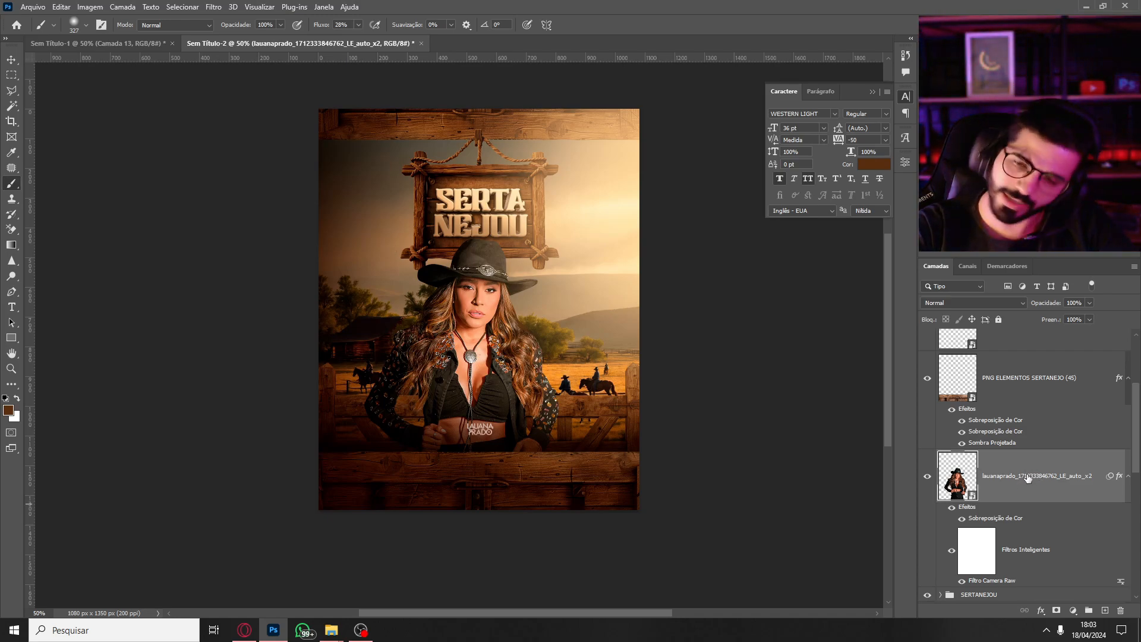
key(ctrl+j)
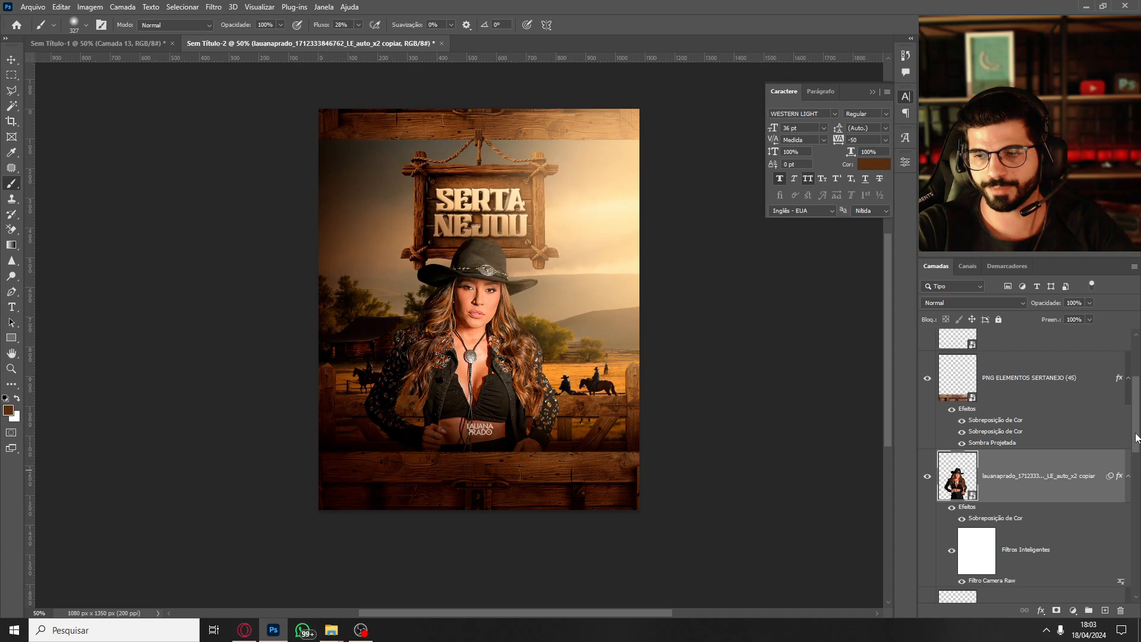
Convert the duplicated photo layer to a smart object and rasterize it.
scroll(1105, 463, down, 2)
right_click(1052, 399)
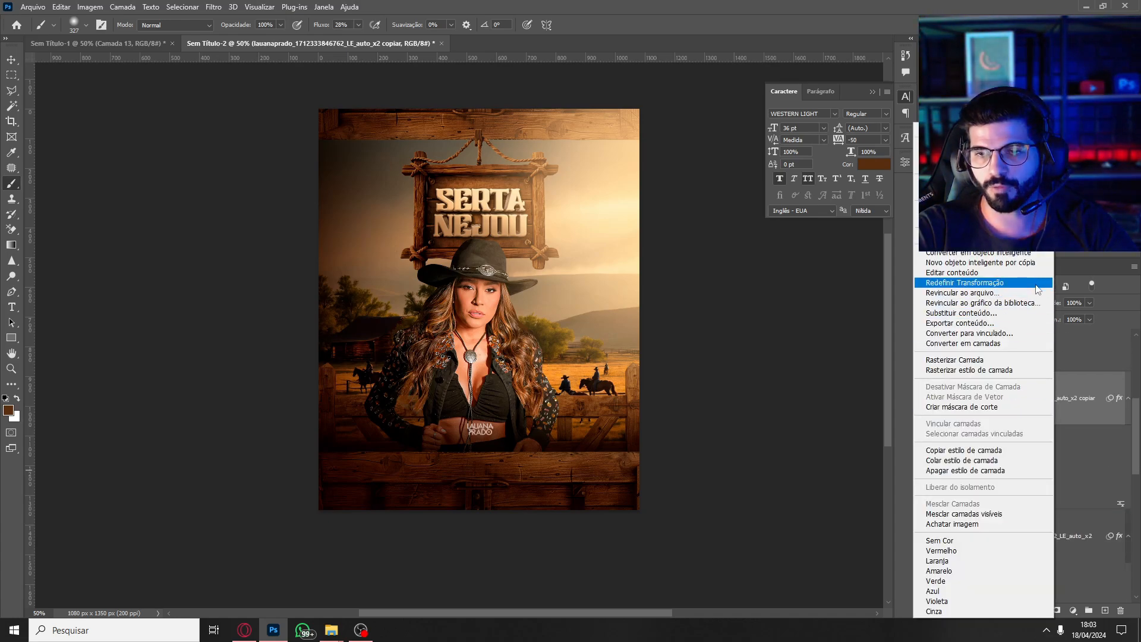
click(987, 253)
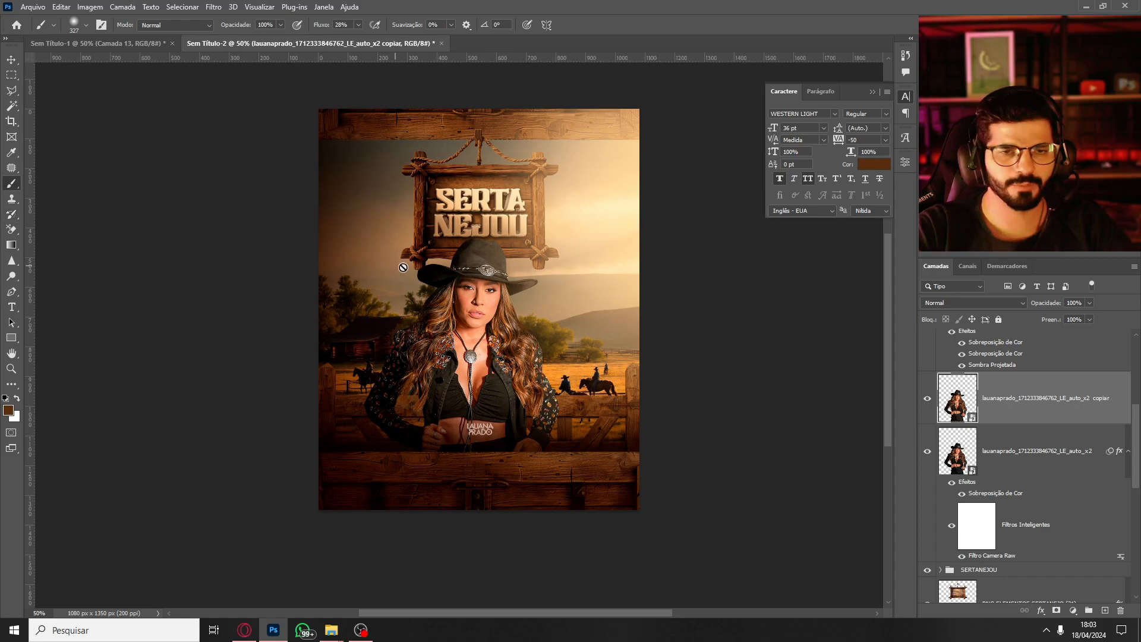
click(487, 262)
click(519, 242)
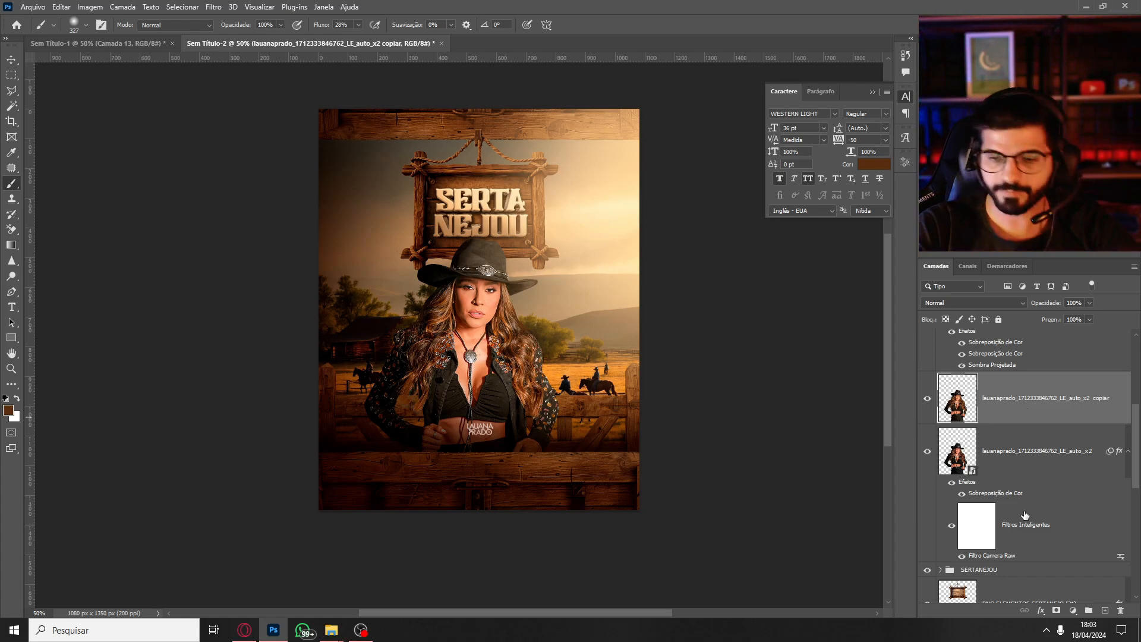
Add an inner glow to the duplicated photo layer, raising its opacity and setting its size to 20 px.
click(1039, 612)
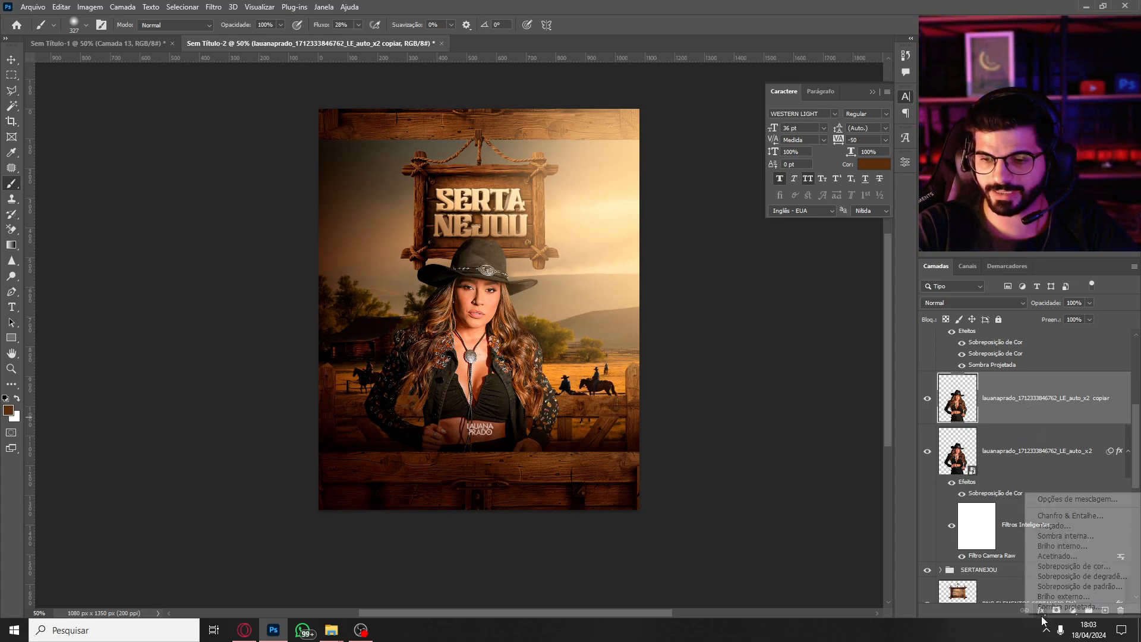
click(1065, 546)
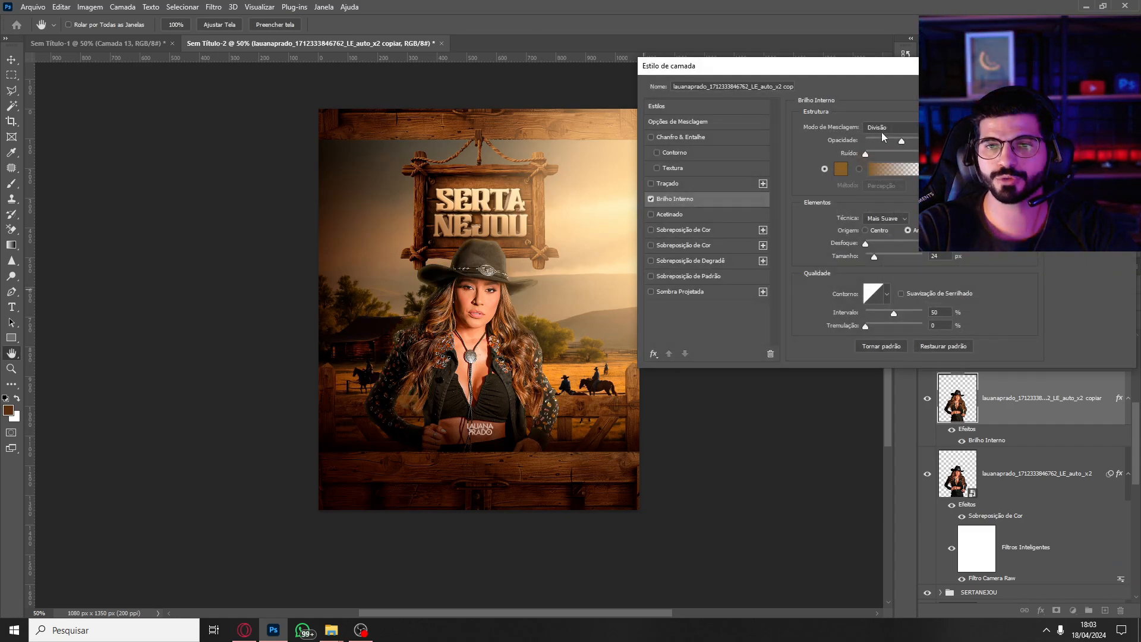
drag(901, 141, 926, 142)
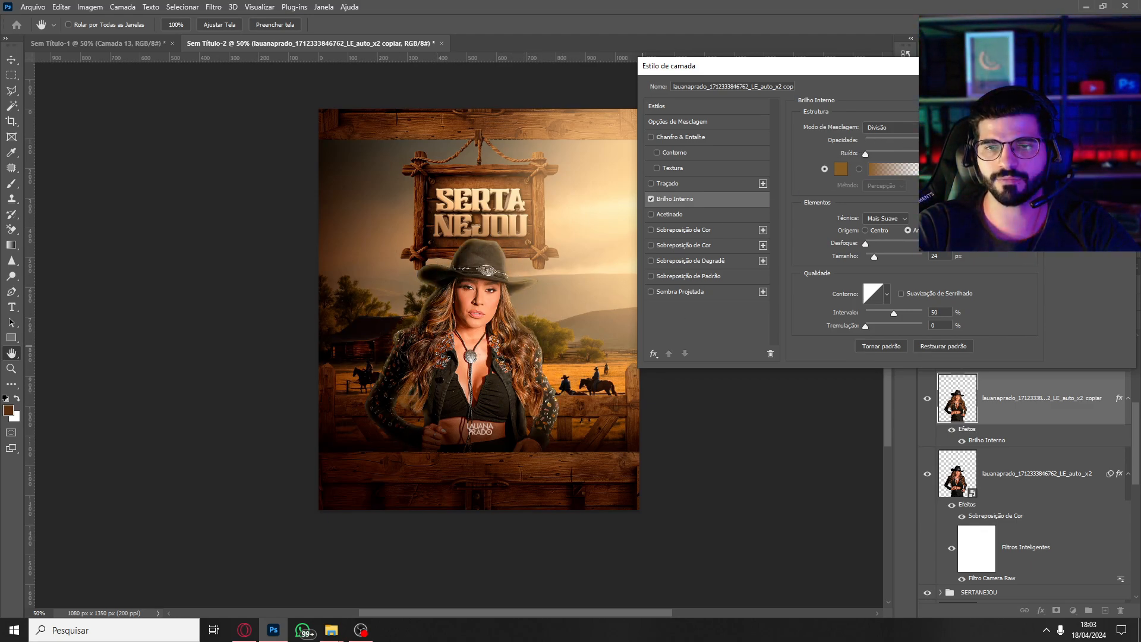
mouse_move(875, 257)
mouse_down()
mouse_move(917, 255)
mouse_move(857, 255)
mouse_move(885, 258)
mouse_move(873, 258)
mouse_up()
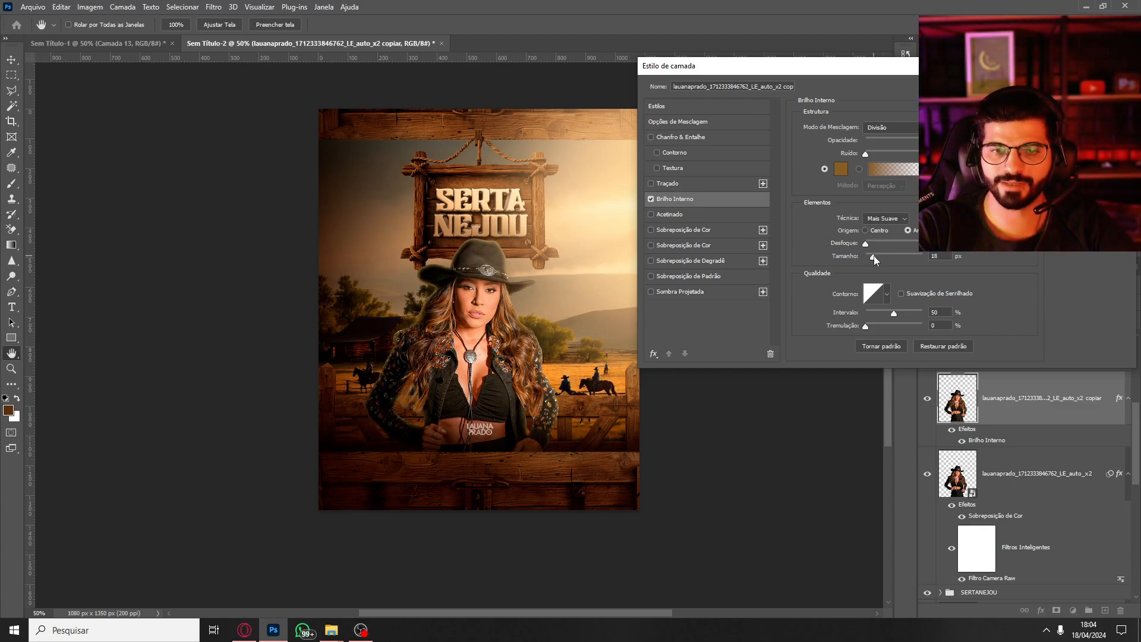
double_click(934, 255)
text(20)
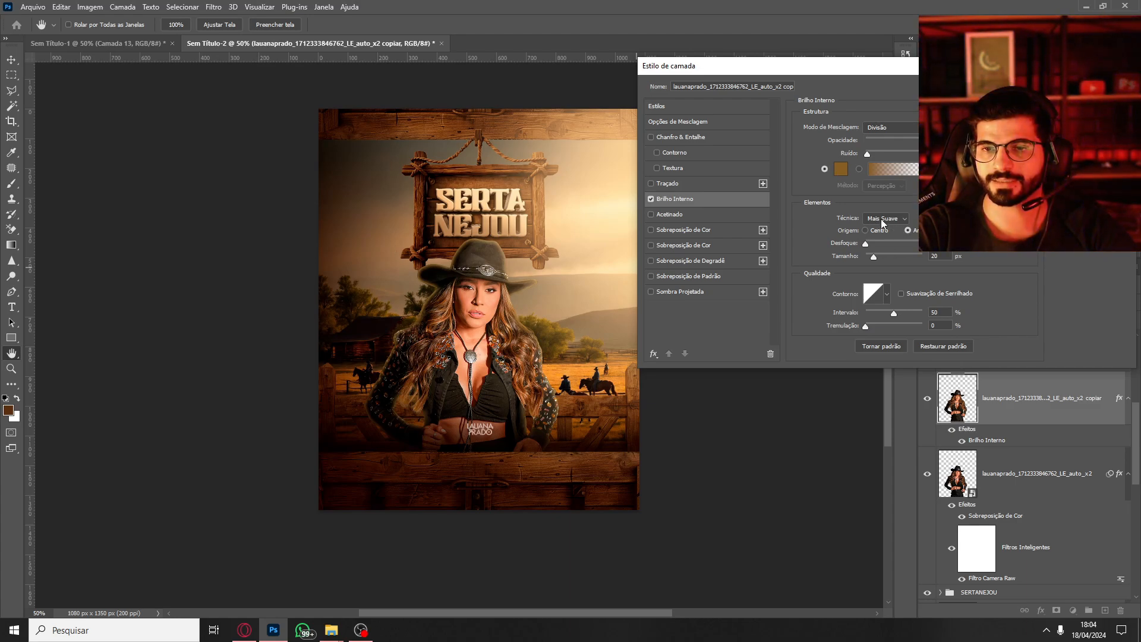
Set the inner glow's range to 63% and apply the layer style.
mouse_move(894, 314)
mouse_down()
mouse_move(855, 313)
mouse_move(926, 312)
mouse_move(856, 313)
mouse_move(924, 314)
mouse_move(909, 312)
mouse_up()
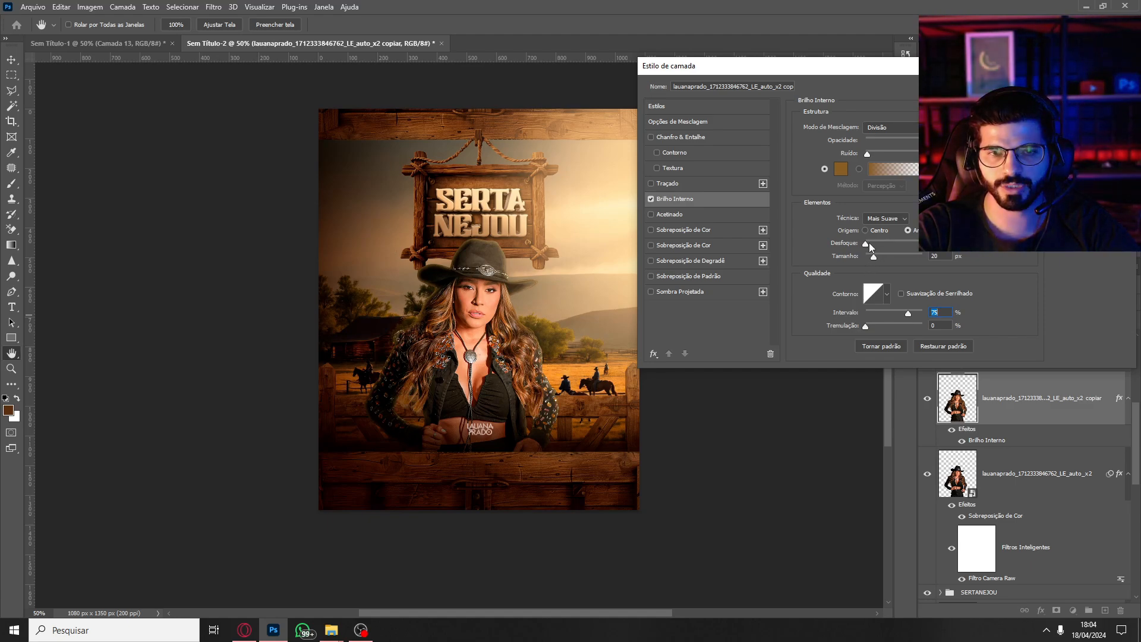
drag(904, 316, 837, 312)
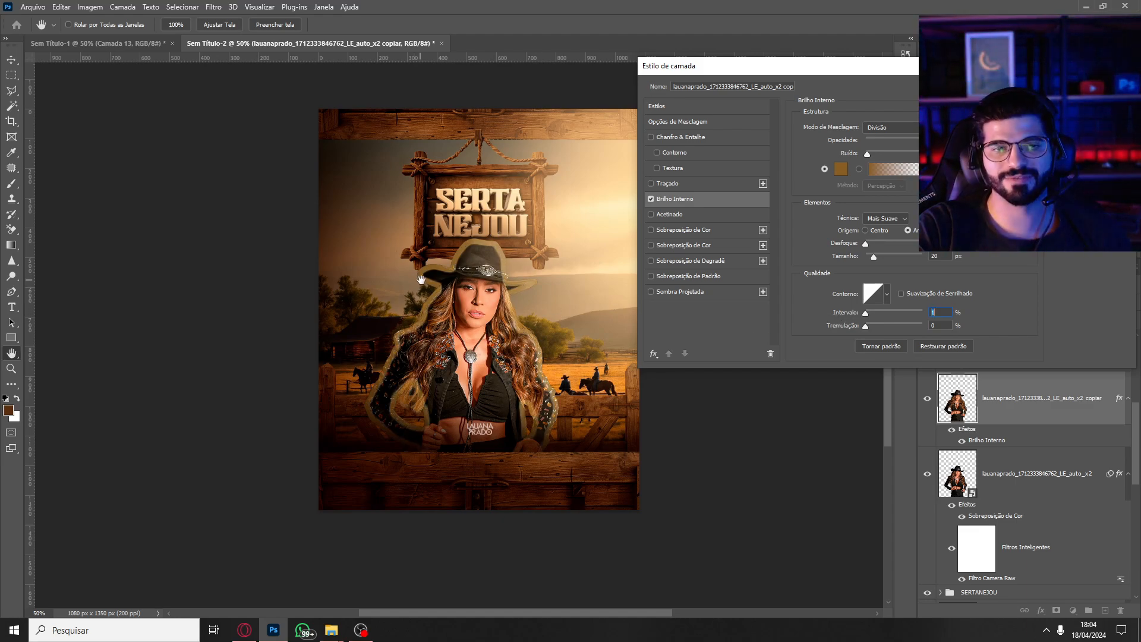
drag(865, 313, 901, 313)
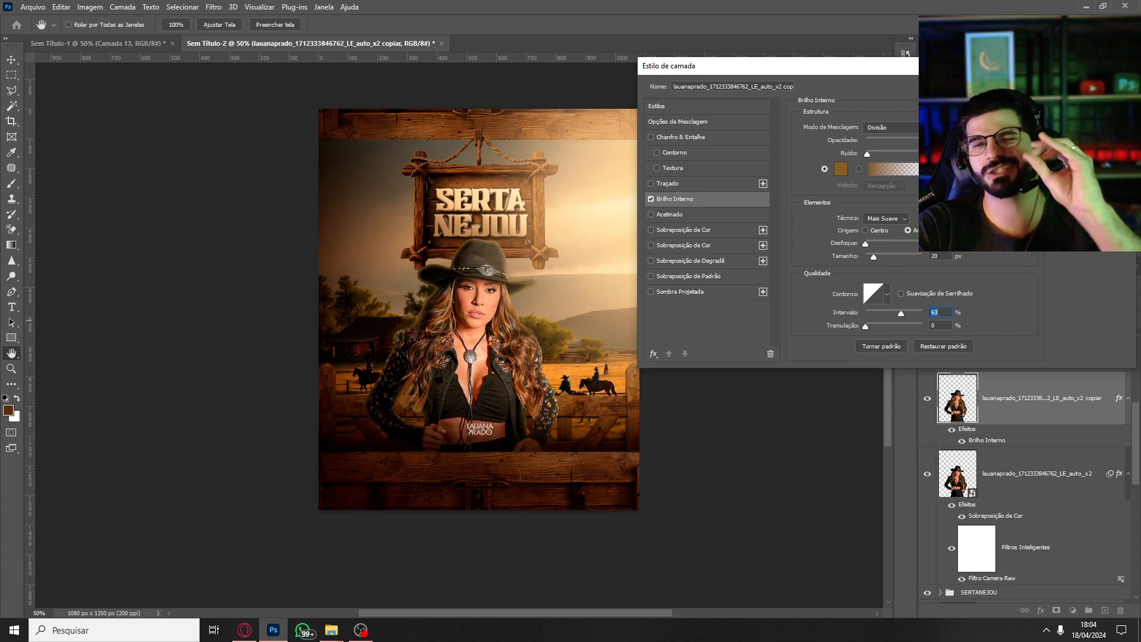
key(Return)
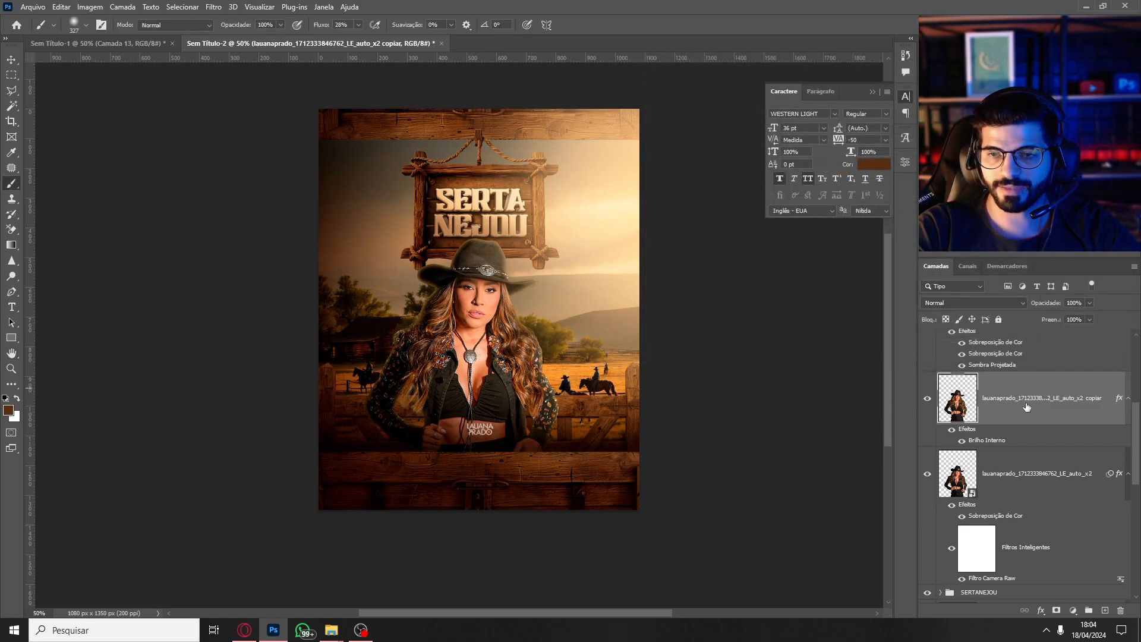
right_click(1026, 406)
click(963, 343)
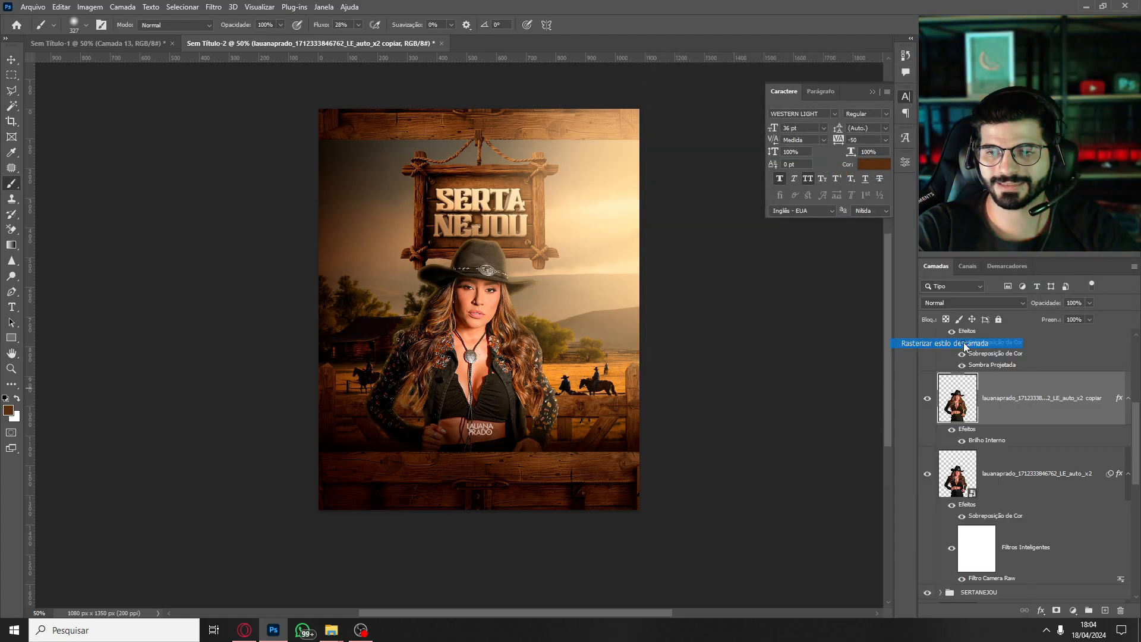
key(ctrl+z)
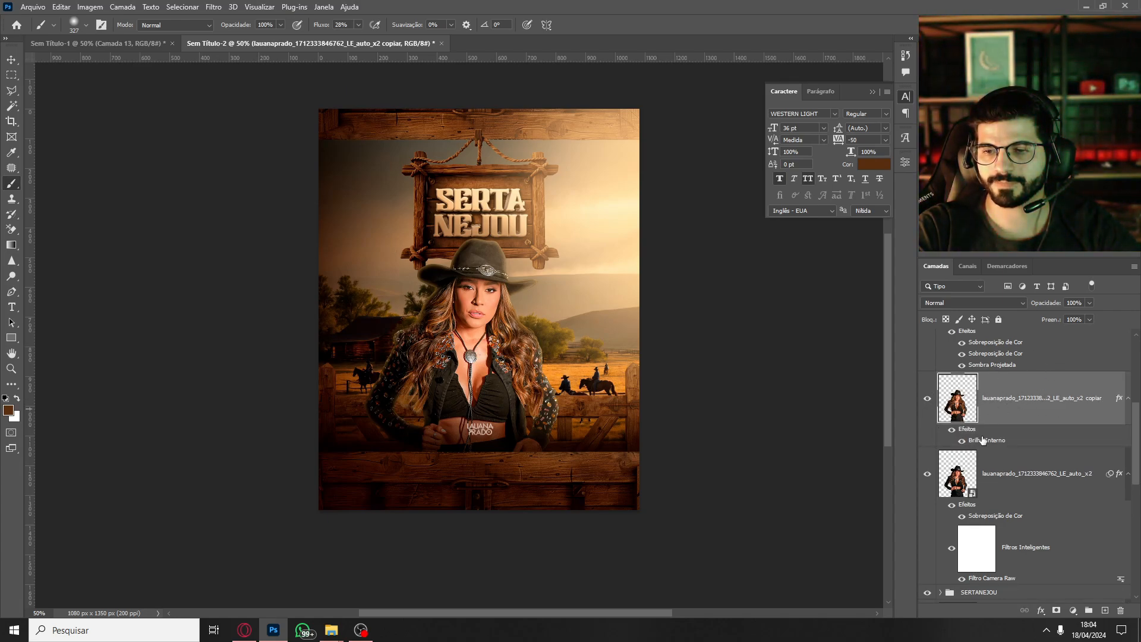
Reduce the duplicated photo layer's fill to 0% and rasterize its layer style.
click(1089, 320)
drag(1089, 334, 1043, 333)
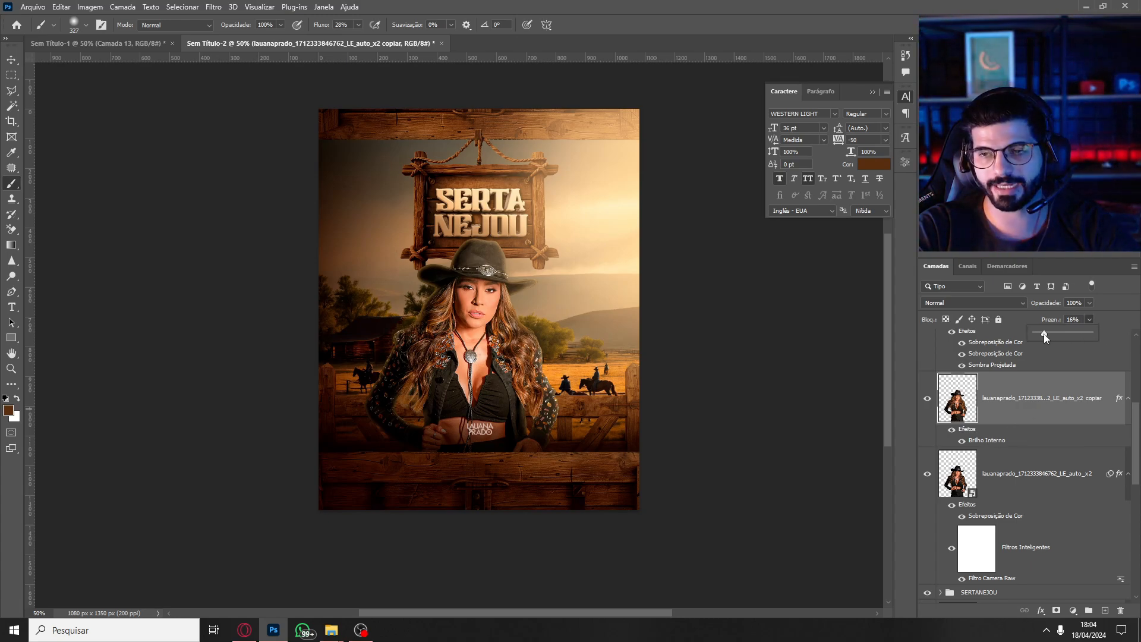
click(1008, 412)
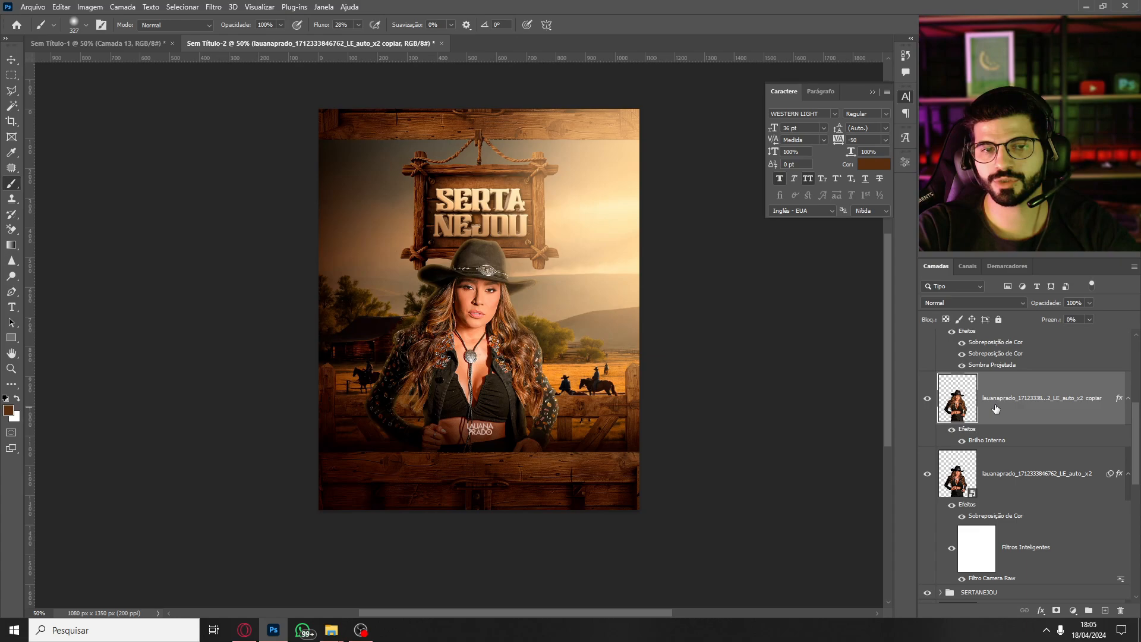
right_click(1009, 406)
right_click(1030, 399)
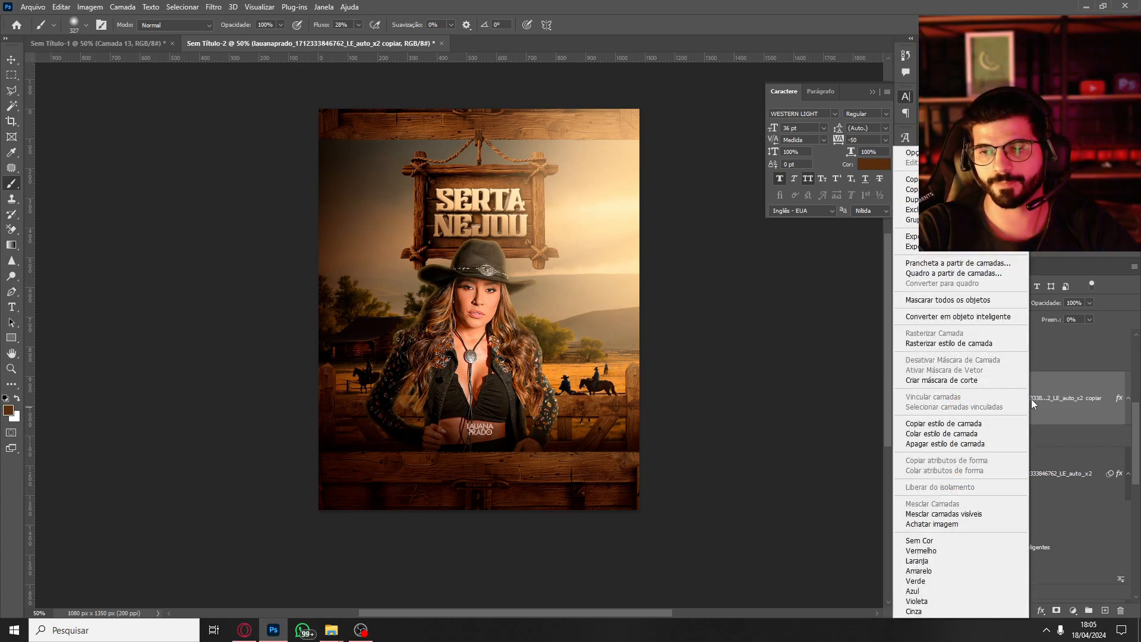
click(989, 343)
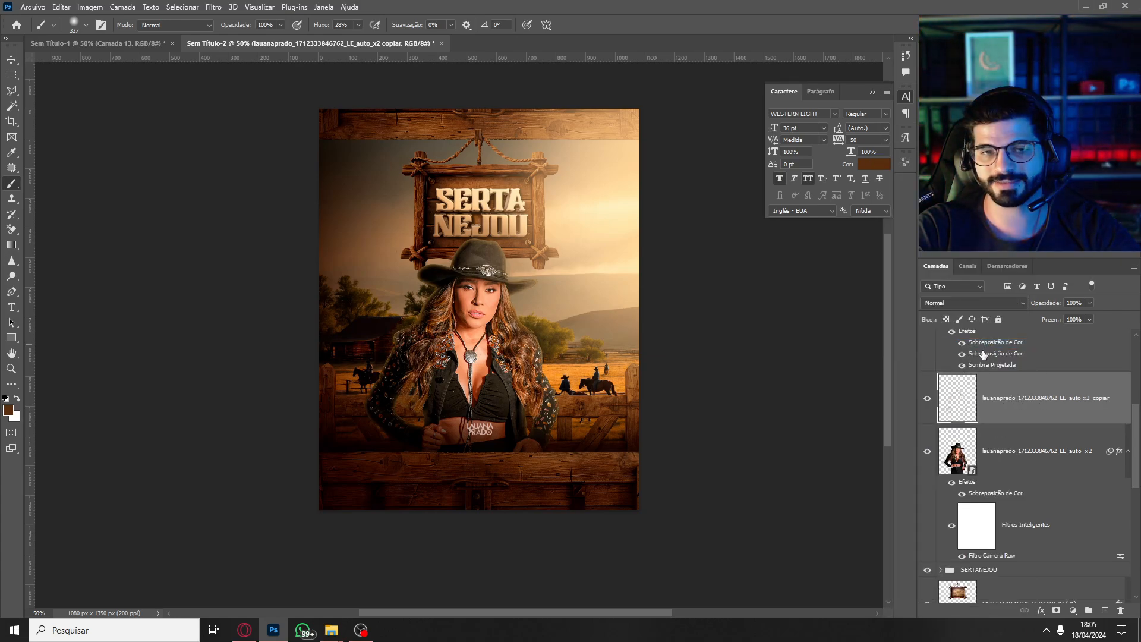
Hide the original photo layer and set the rasterized glow layer's blend mode to Divisão.
click(927, 453)
key(ctrl+plus)
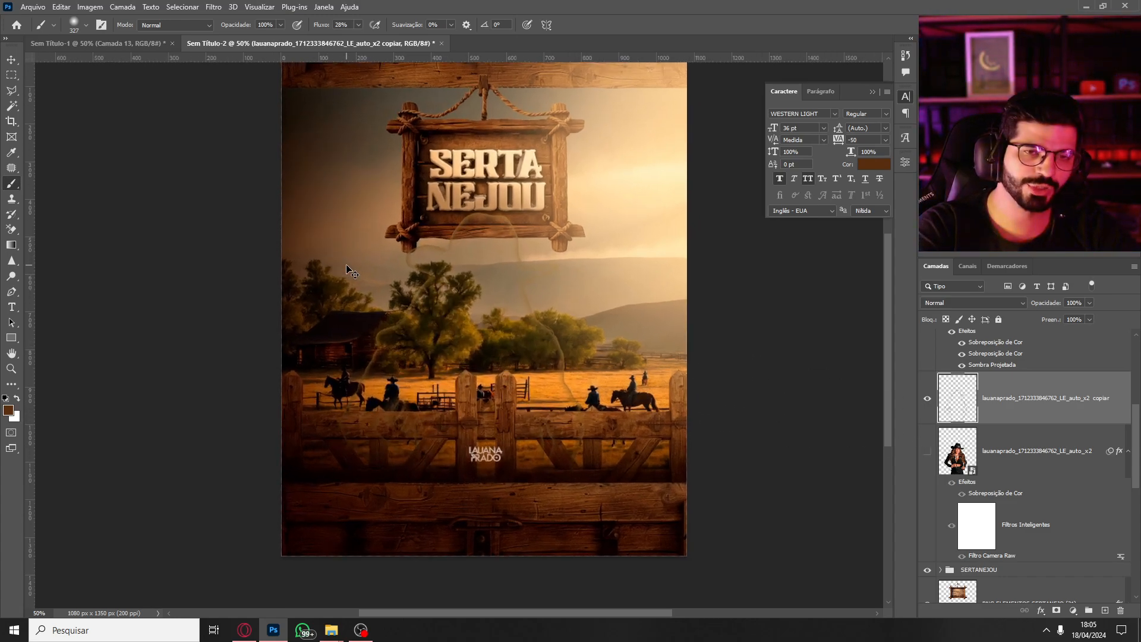
key(ctrl+plus)
key(ctrl+plus)
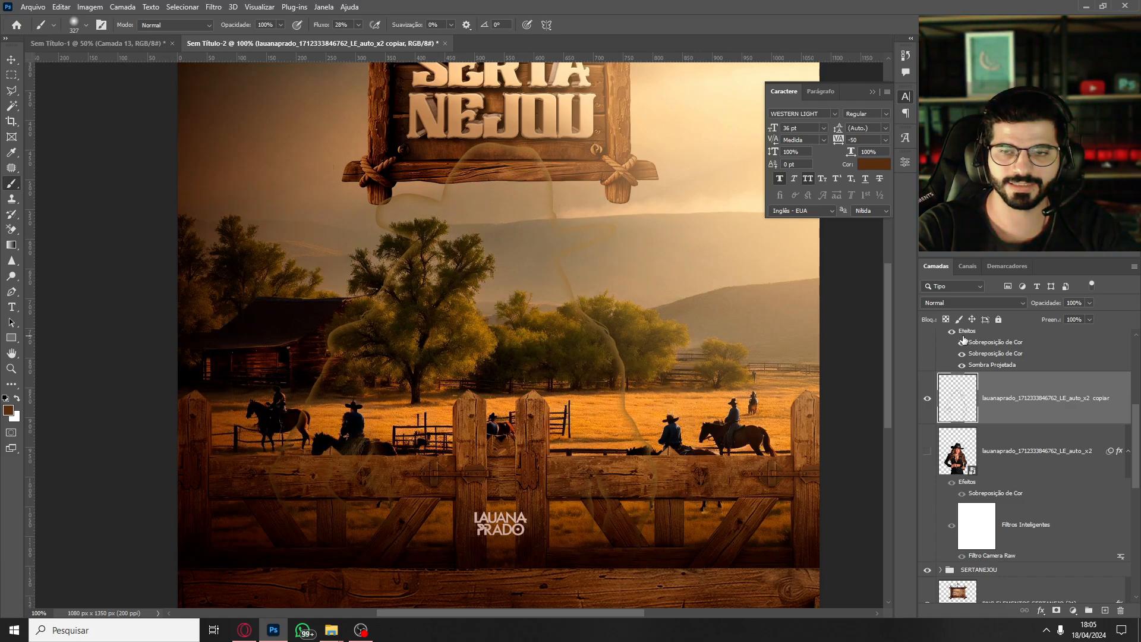
click(958, 305)
click(950, 549)
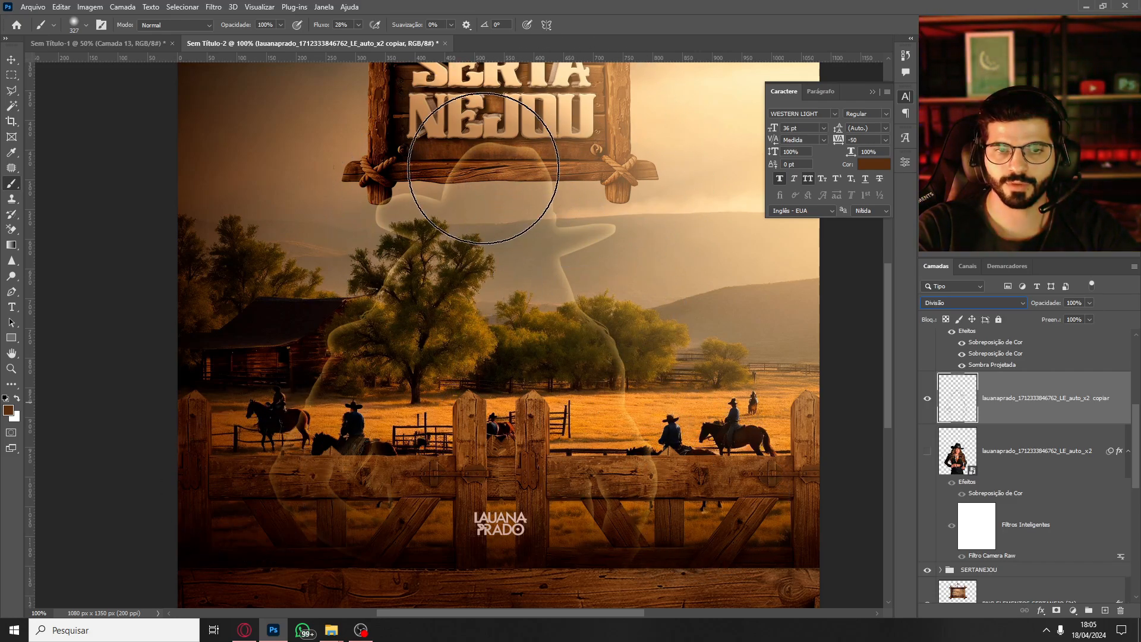
Show the original photo layer again and compare the woman's edges with the glow layer off and on.
click(926, 452)
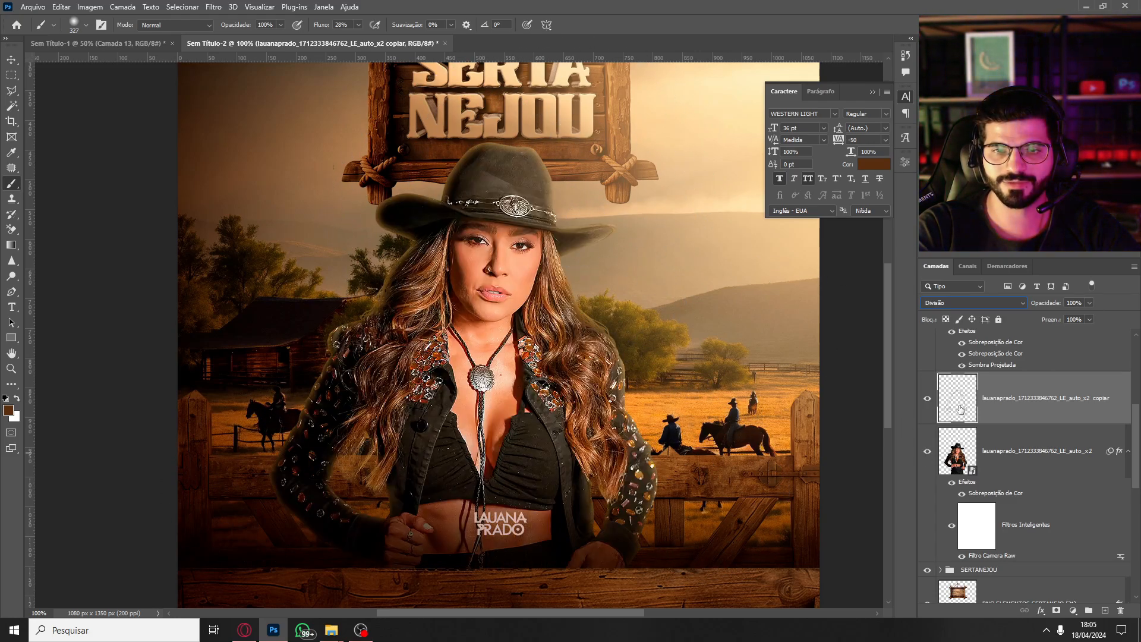
click(925, 398)
click(925, 401)
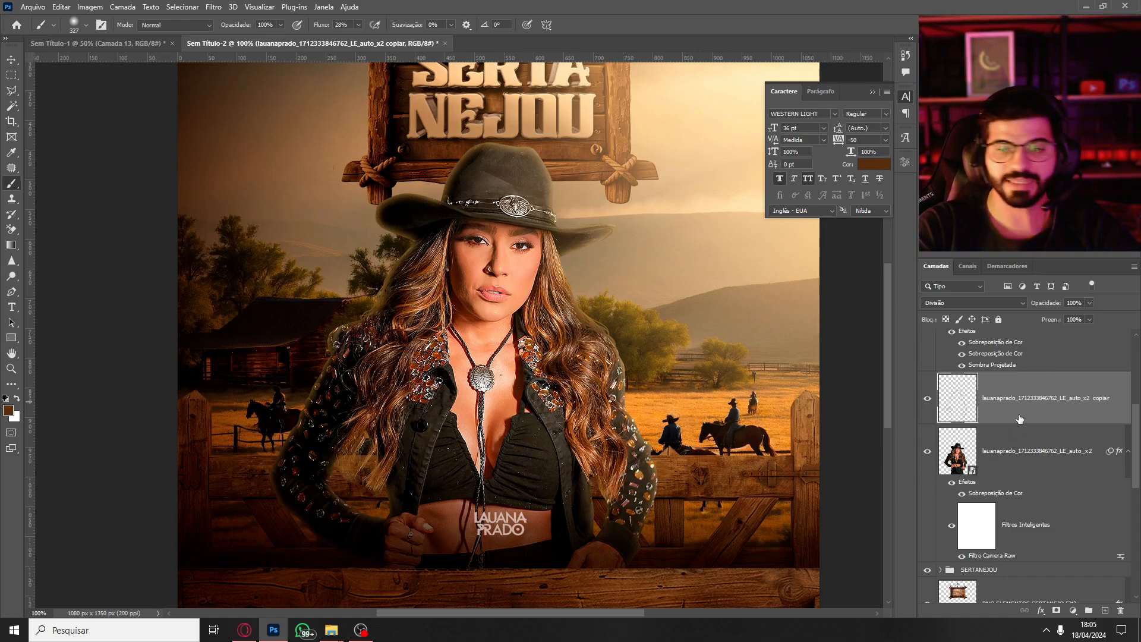
key(ctrl+minus)
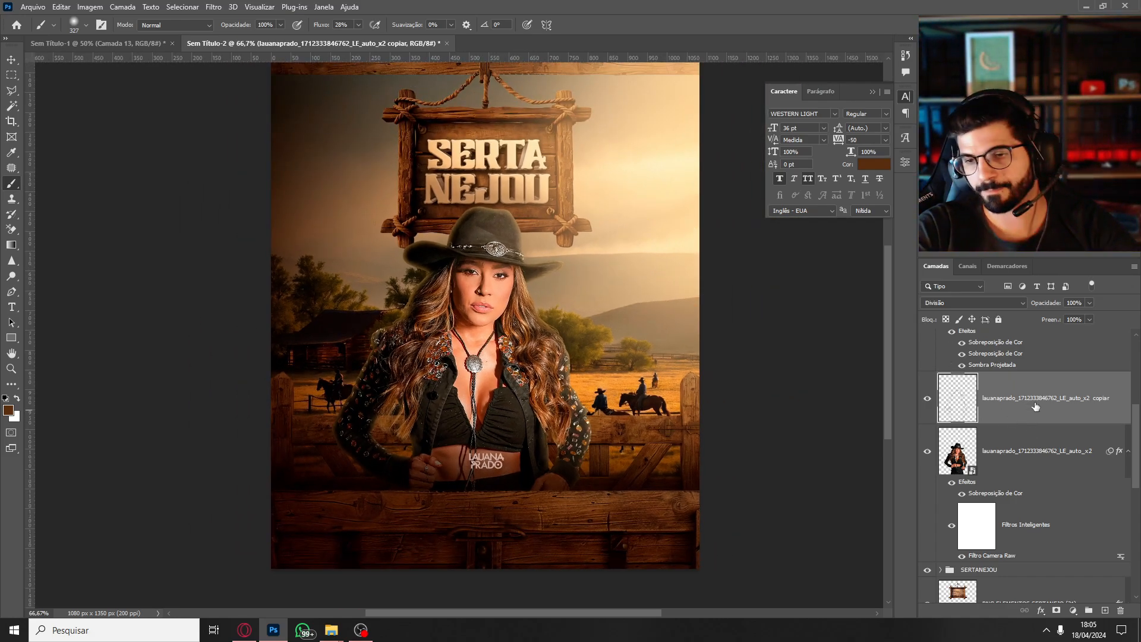
Add a layer mask to the glow layer and paint black to remove the glow along the woman's left side and lower edge.
click(1055, 611)
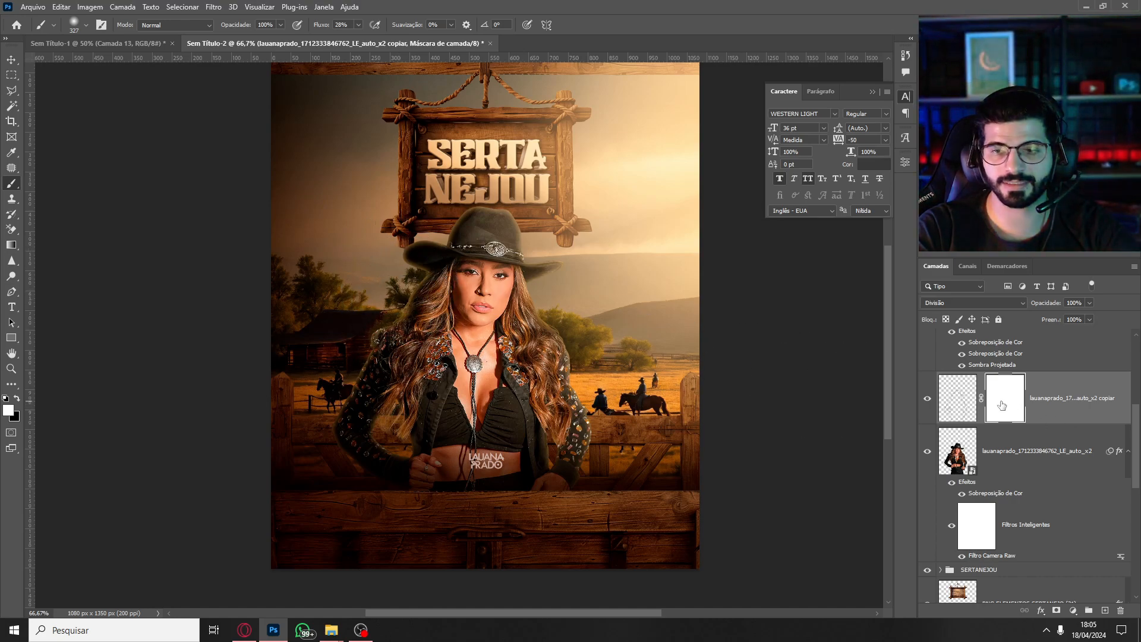
click(86, 25)
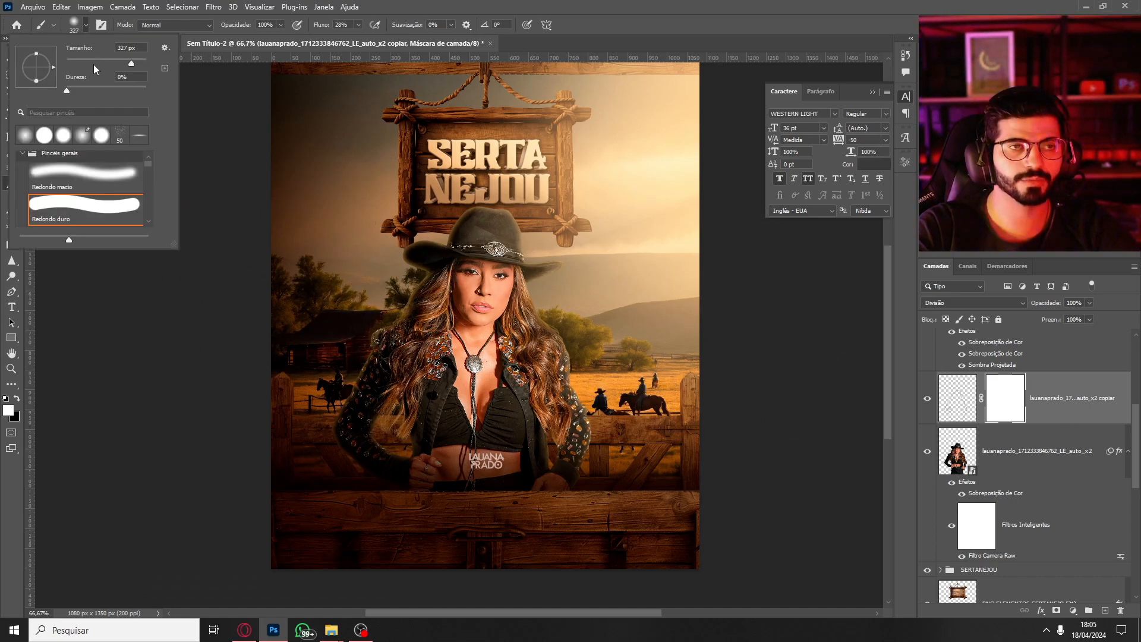
click(16, 398)
mouse_move(407, 265)
mouse_down()
mouse_move(400, 257)
mouse_move(423, 229)
mouse_move(387, 265)
mouse_move(347, 384)
mouse_move(357, 420)
mouse_move(395, 432)
mouse_up()
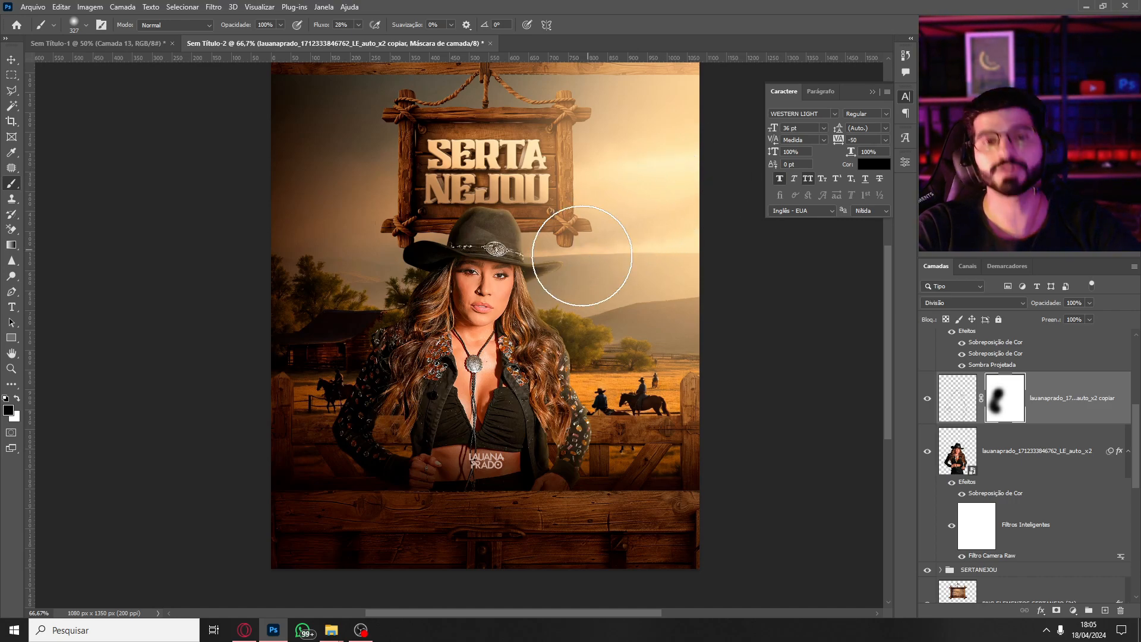
drag(372, 416, 363, 409)
click(581, 484)
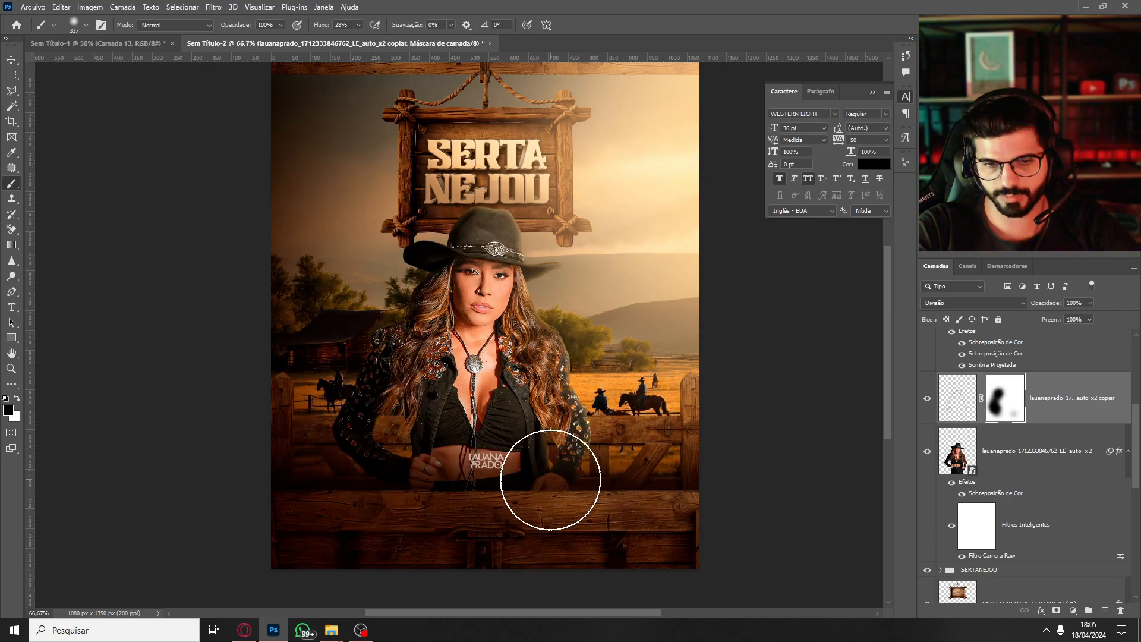
mouse_move(550, 480)
mouse_down()
mouse_move(516, 438)
mouse_move(519, 456)
mouse_move(425, 474)
mouse_up()
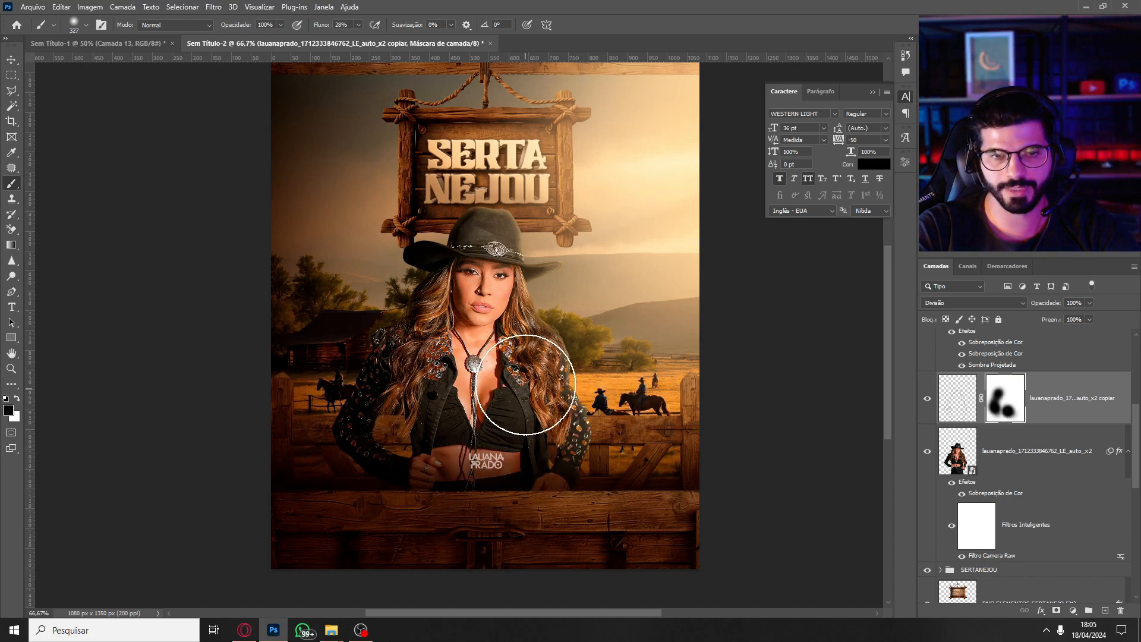
Compare the poster with the masked glow layer off and on, and target the layer's contents instead of its mask.
click(928, 398)
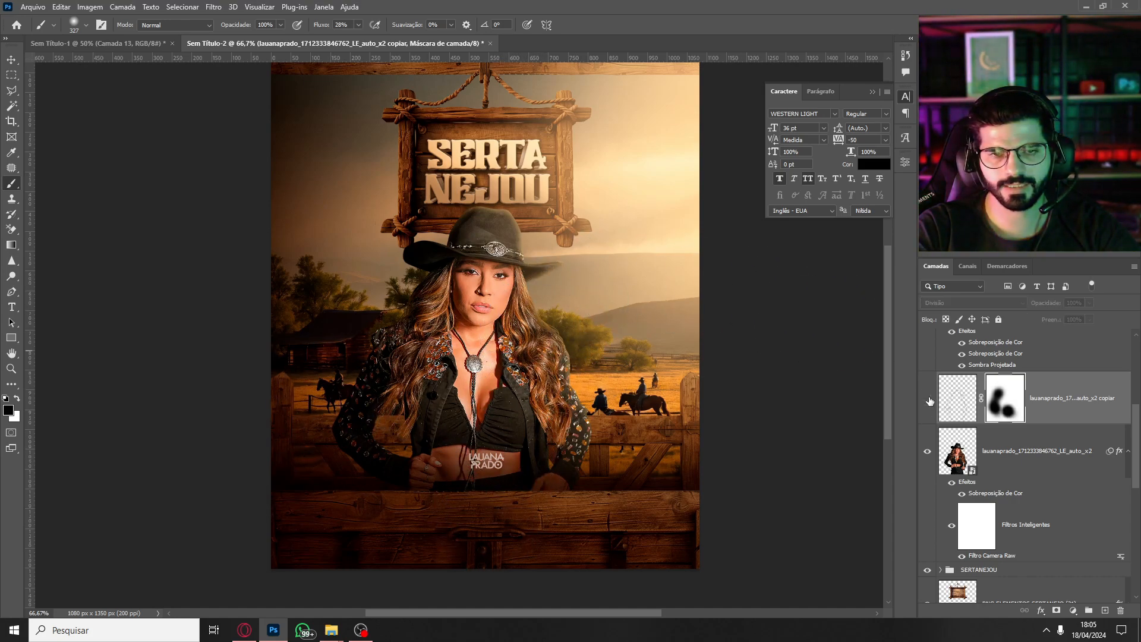
click(928, 399)
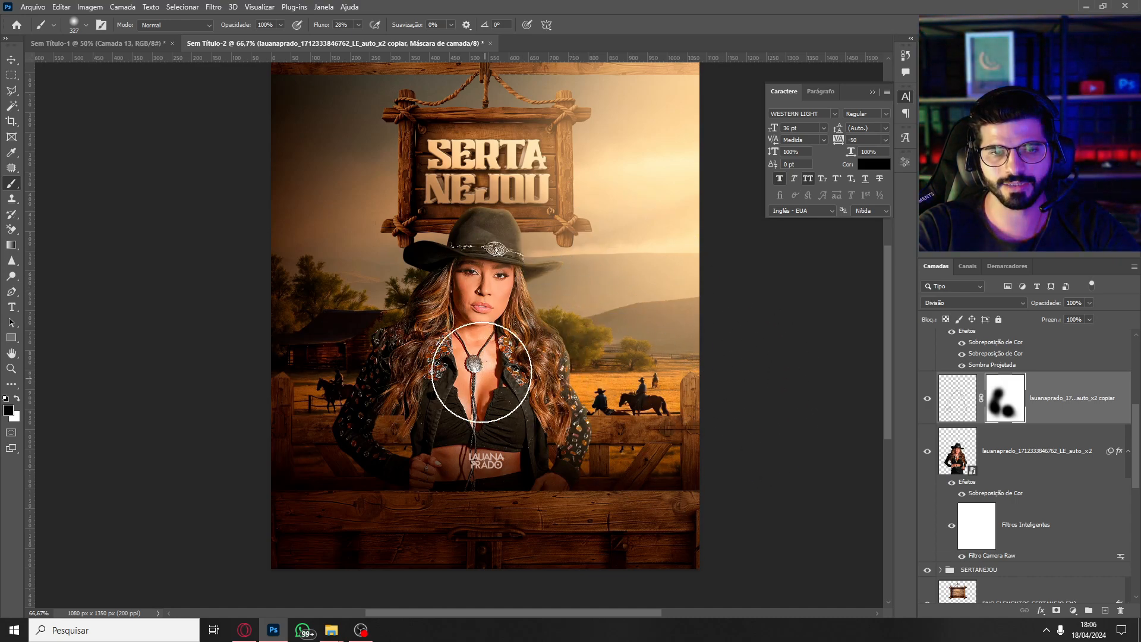
click(957, 392)
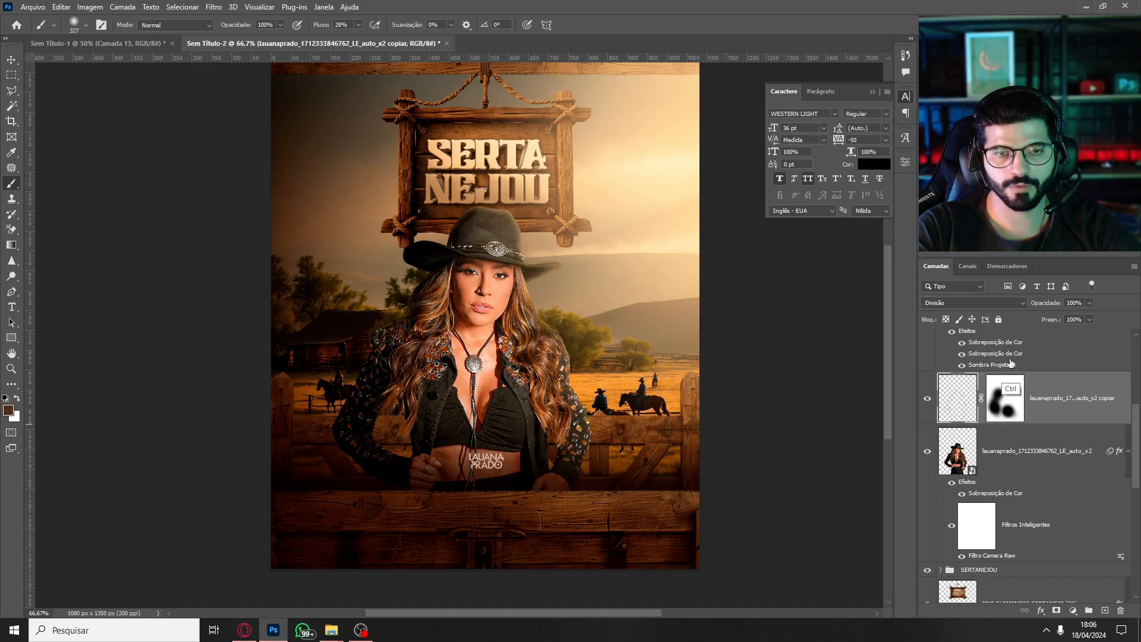
Duplicate the masked glow layer, set the copy's blend mode to Subexposição Linear (Adicionar), and compare it off and on.
key(ctrl+j)
click(980, 303)
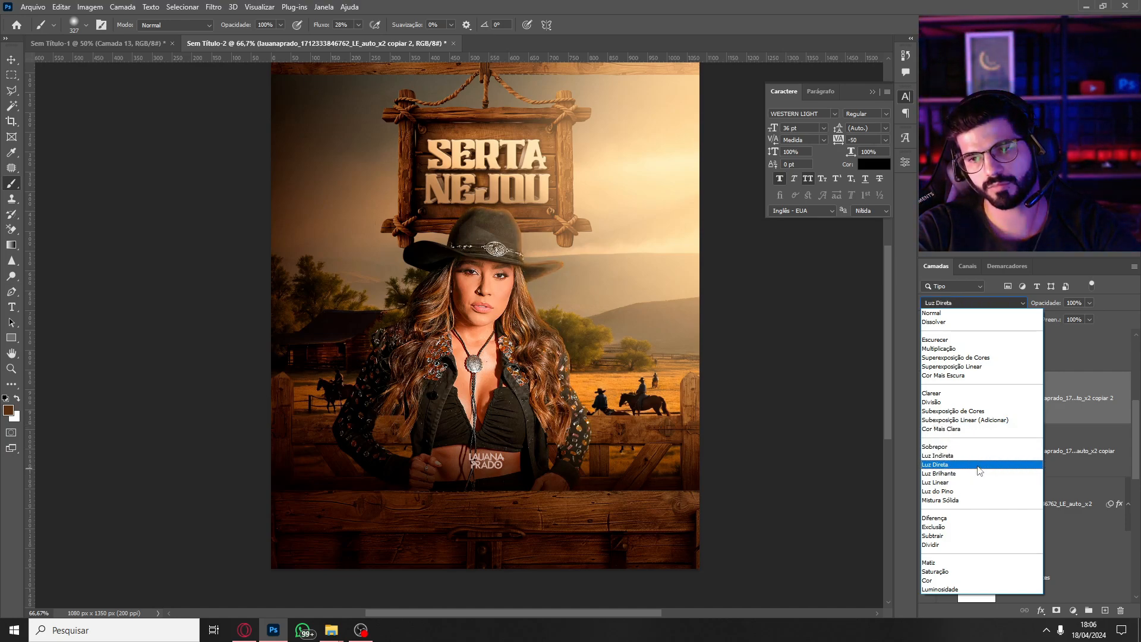
click(986, 420)
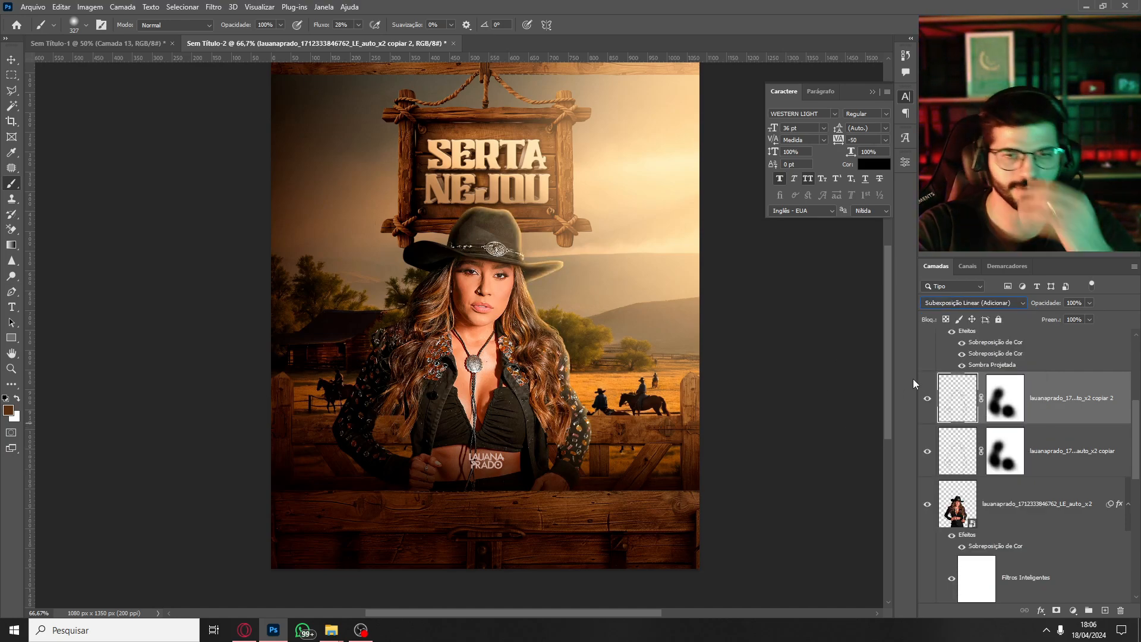
click(928, 399)
click(928, 400)
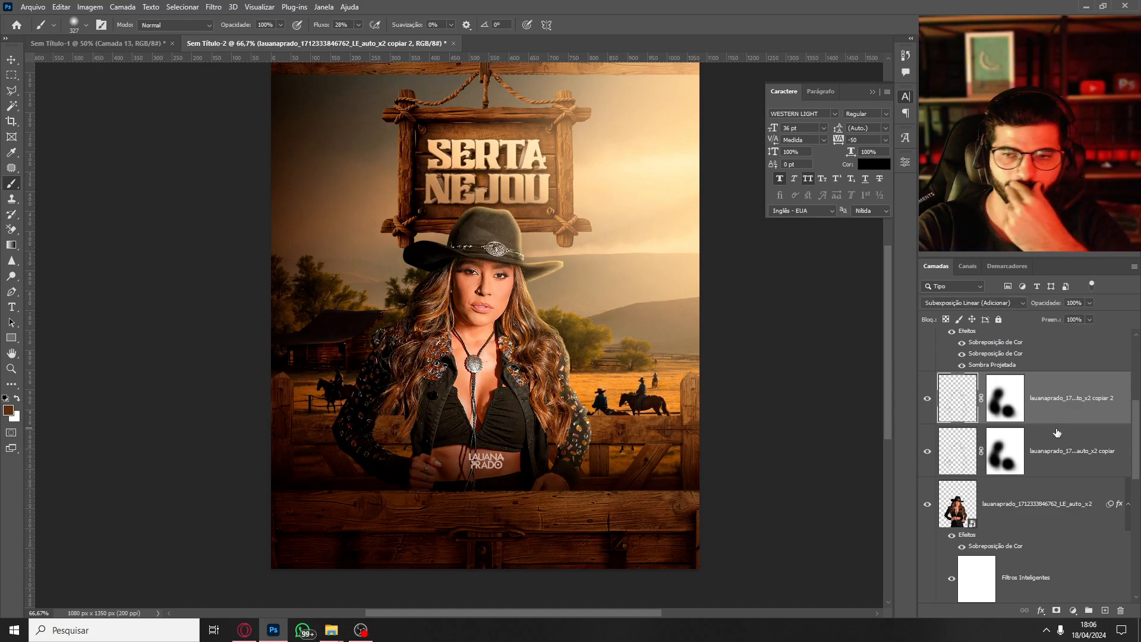
Paint black with a soft 47 px brush on the duplicate's mask to reduce the glow over the woman's hair and sleeve on the poster's right.
click(1005, 397)
click(86, 25)
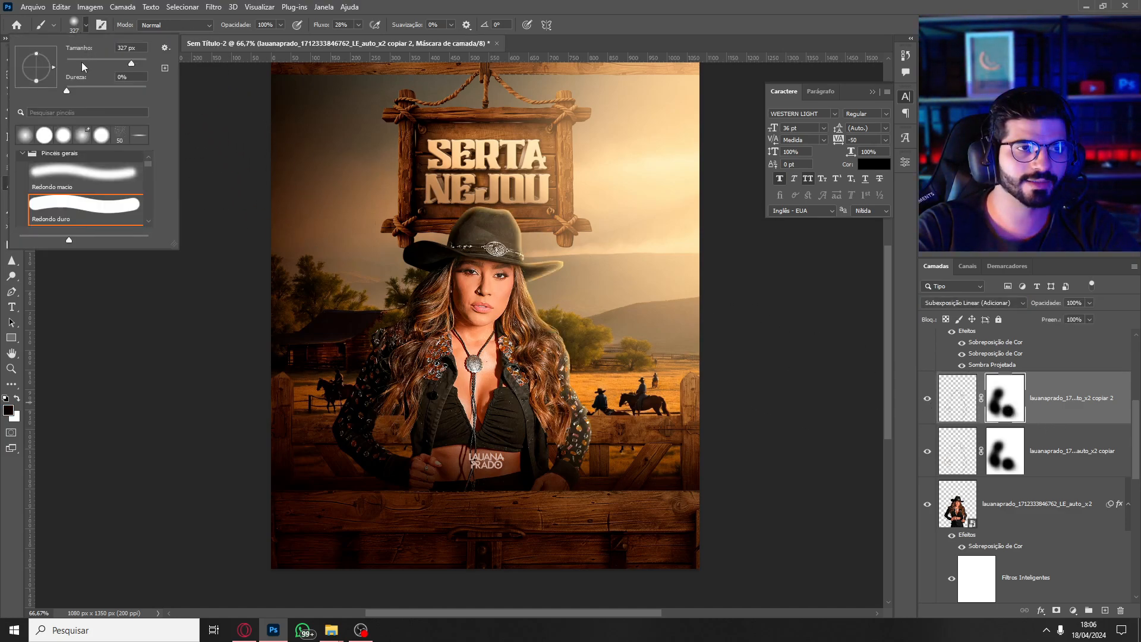
click(82, 63)
mouse_move(571, 357)
mouse_down()
mouse_move(570, 402)
mouse_move(584, 426)
mouse_up()
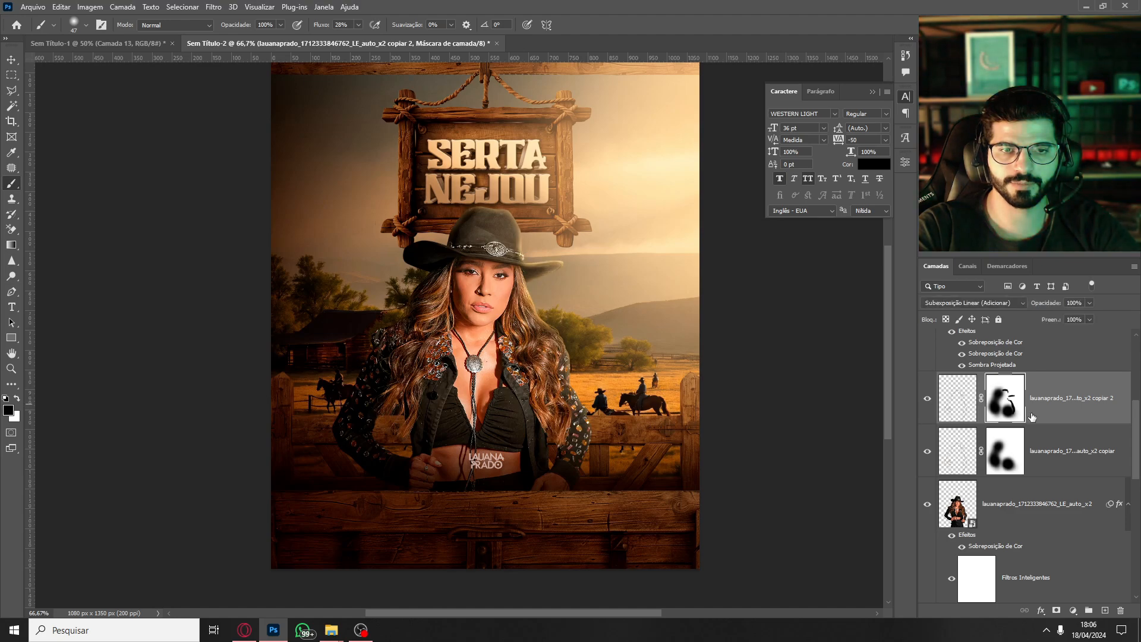
Target the duplicated glow layer's contents and lower its fill to 60%.
click(957, 398)
click(1089, 320)
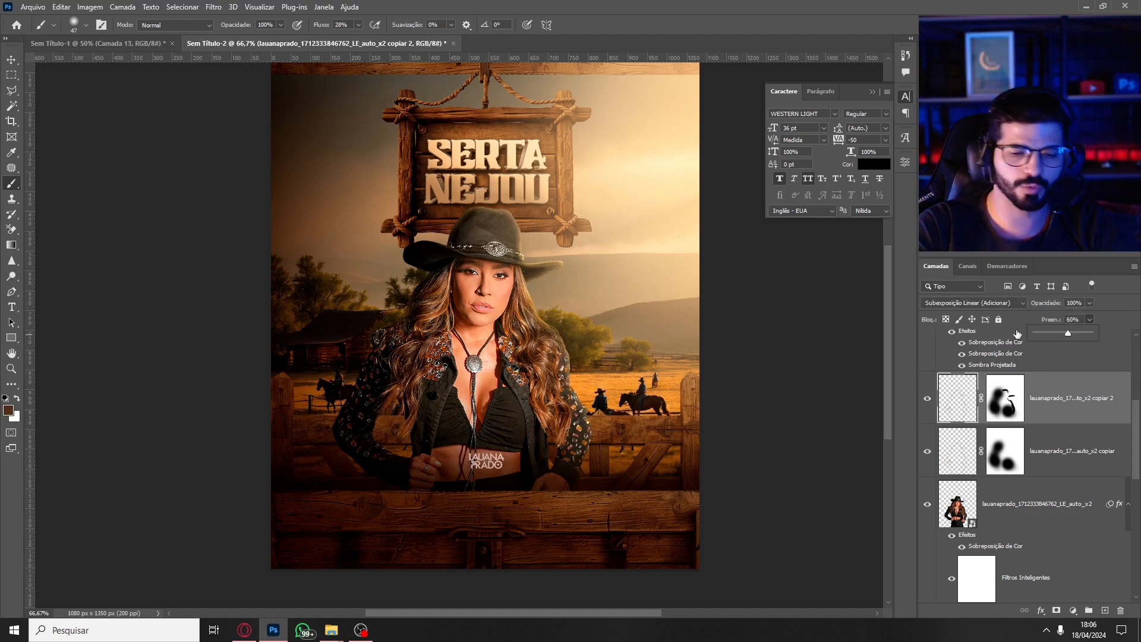
key(ctrl+minus)
key(ctrl+minus)
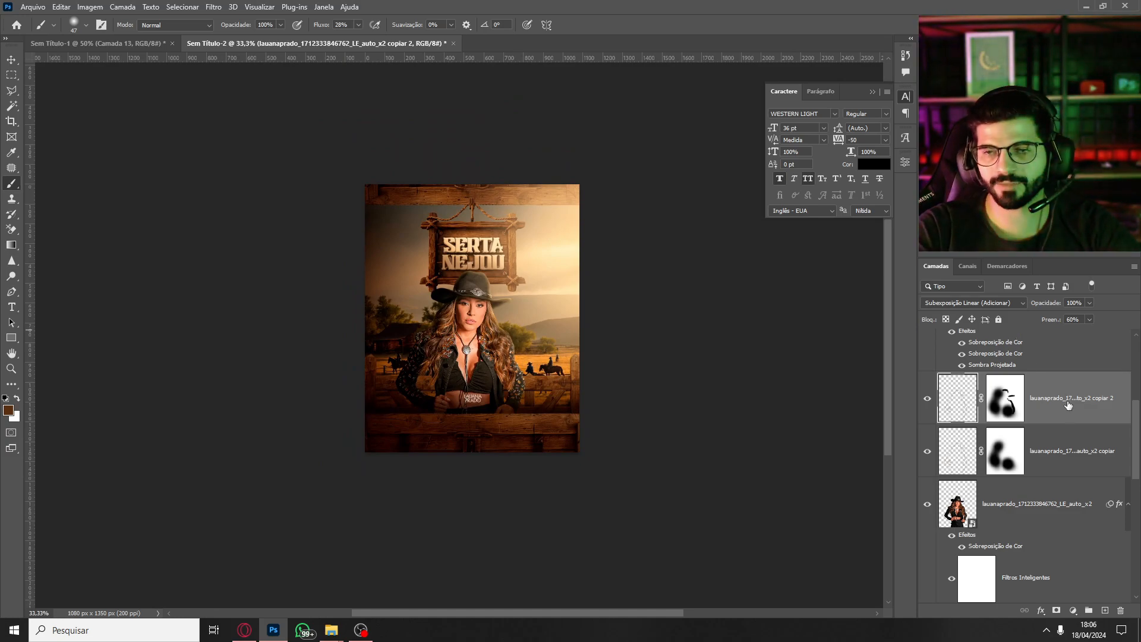
Group the woman's photo layer with its two glow layers and name the group FOTO.
drag(1137, 434, 1137, 442)
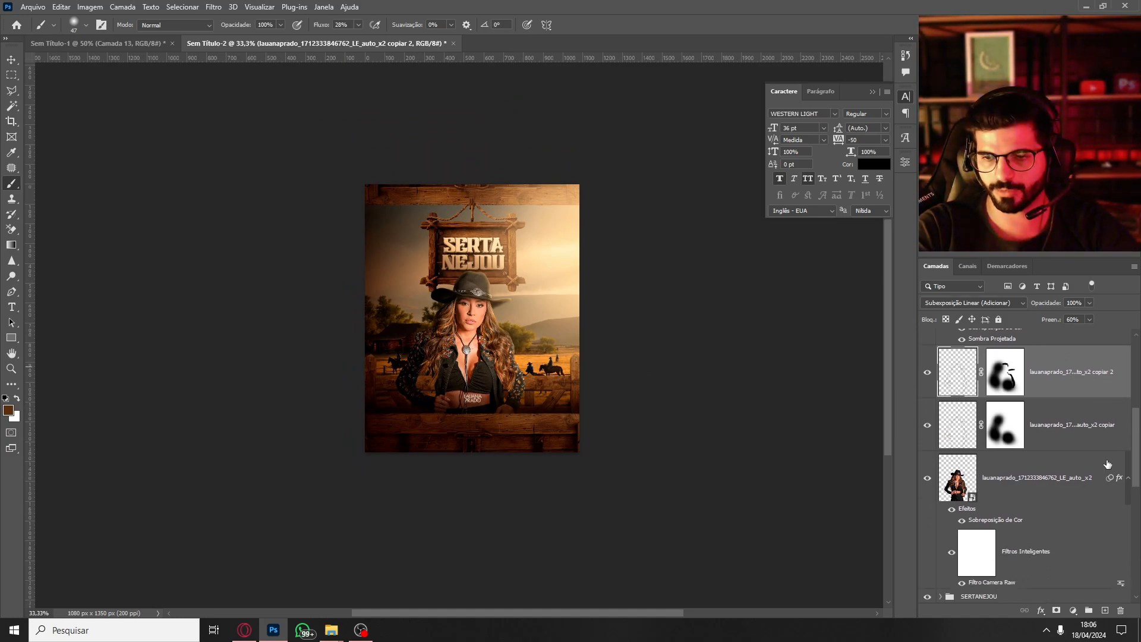
shift+click(1057, 480)
key(ctrl+g)
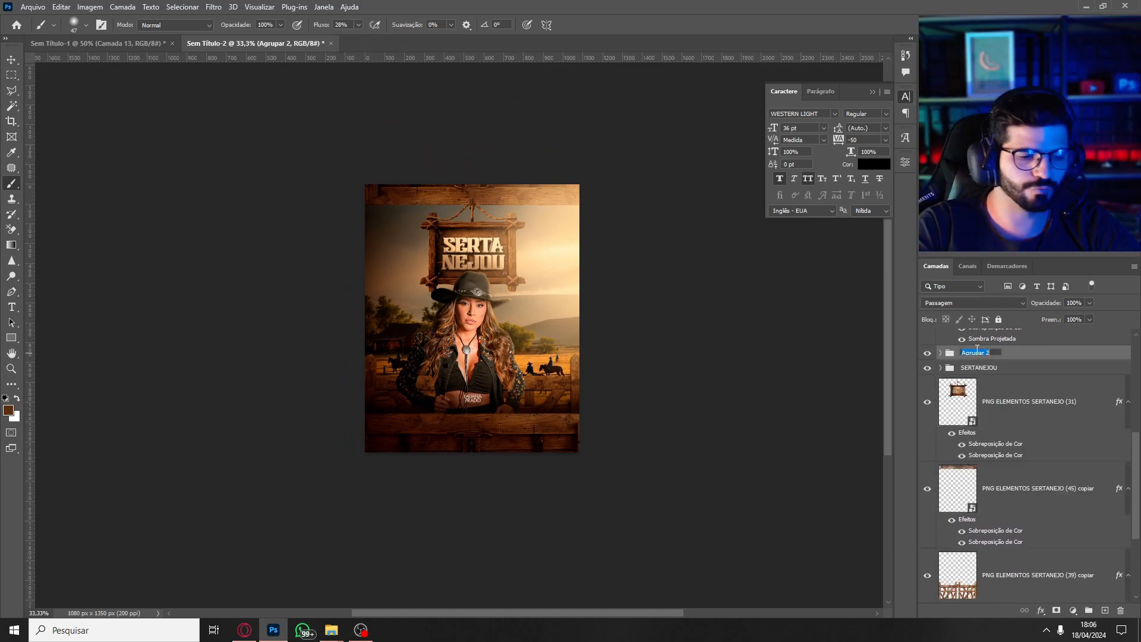
text(FOTO)
key(Return)
Put the hanging wooden sign layer in its own group named ELEMENTO and collapse it.
click(1001, 402)
key(ctrl+g)
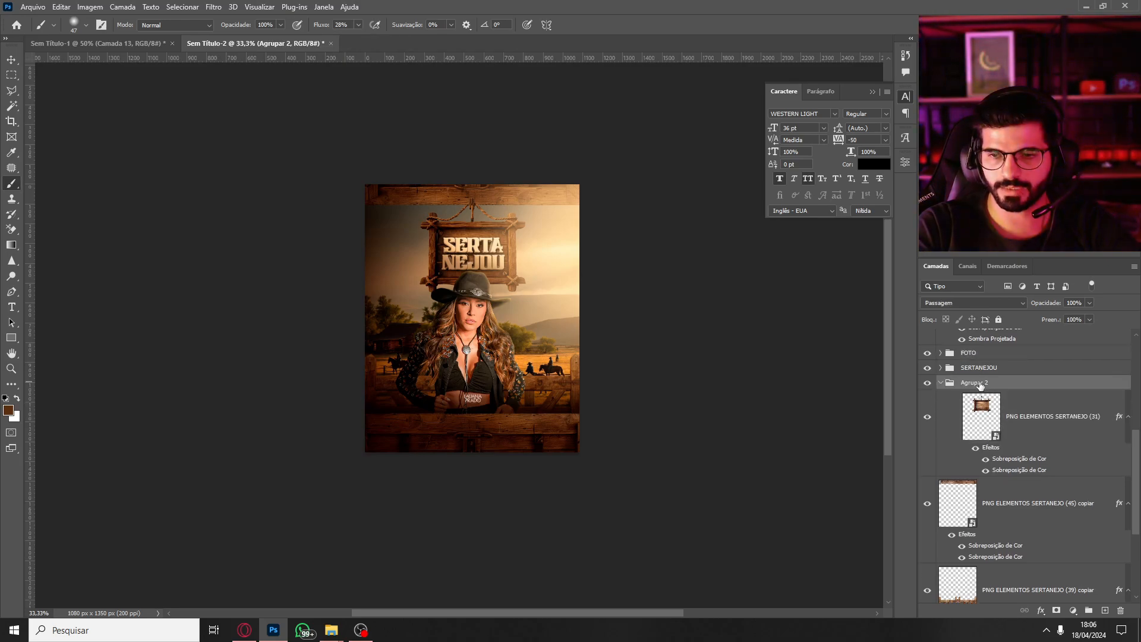
double_click(979, 383)
text(ELEMENTO)
key(Return)
click(939, 382)
Group the remaining element layers between the sign group and the background image, and name the group ELEMENTOS.
click(1003, 473)
shift+click(971, 492)
key(ctrl+g)
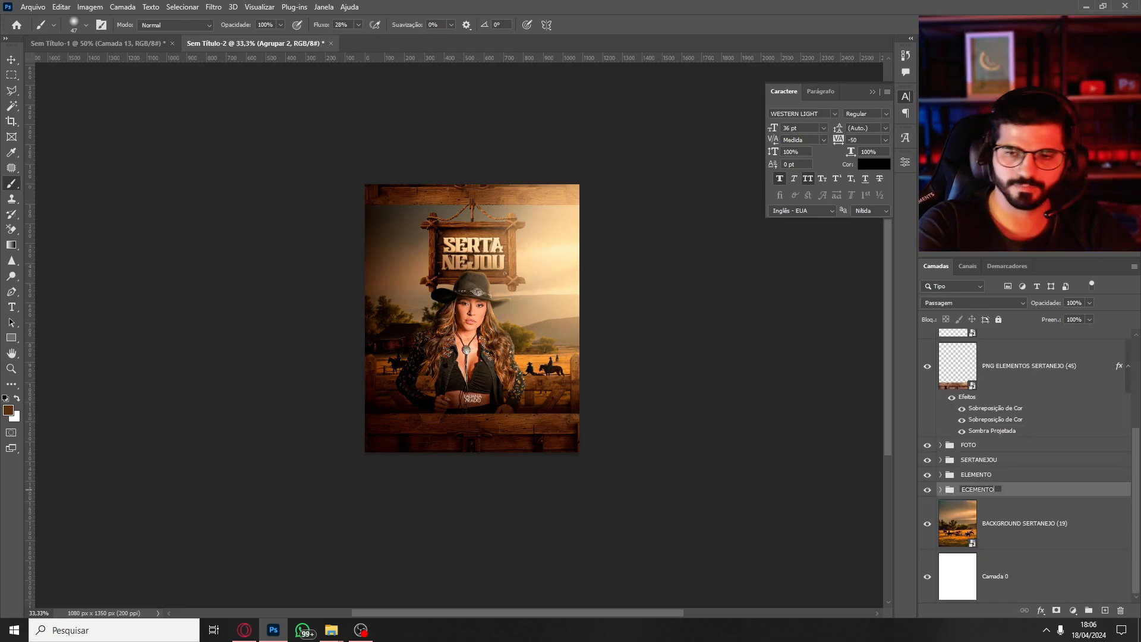
key(BackSpace)
key(BackSpace)
key(BackSpace)
key(BackSpace)
key(BackSpace)
key(BackSpace)
key(BackSpace)
text(LEMENTOS)
Put the BACKGROUND SERTANEJO (19) layer in a group named FUNDO and collapse it.
click(1000, 521)
key(ctrl+g)
double_click(981, 505)
text(FUNDO)
key(Return)
click(940, 505)
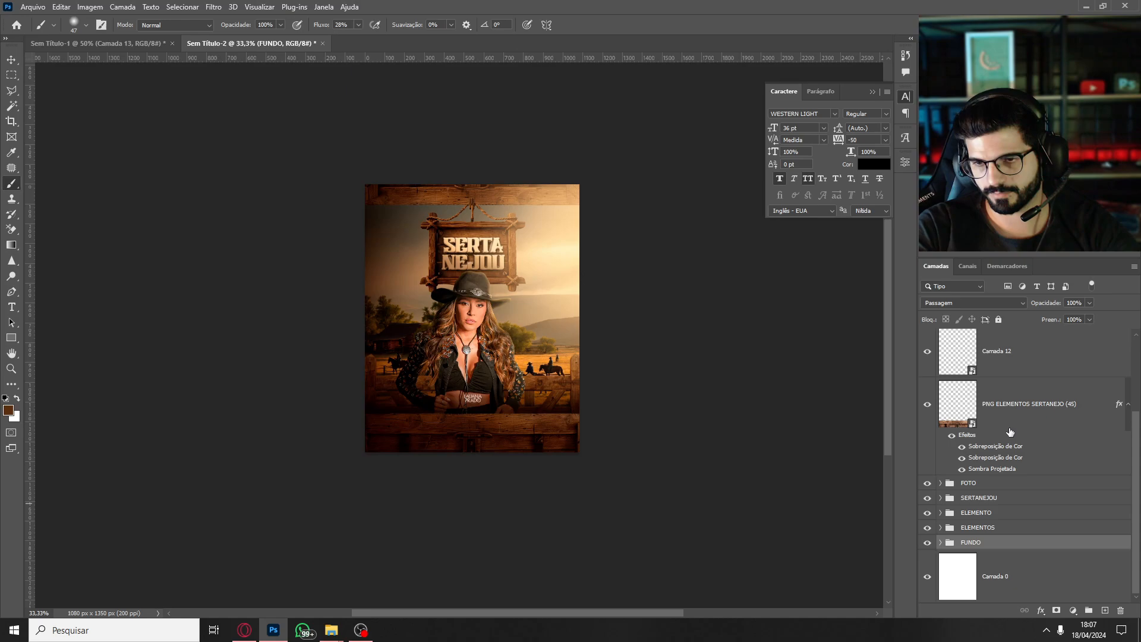
Put the lower wooden beam layer, PNG ELEMENTOS SERTANEJO (45), in a group named ELEMENTO and collapse it.
click(1010, 432)
key(ctrl+g)
double_click(979, 383)
text(ELEMENTO)
key(Return)
click(940, 383)
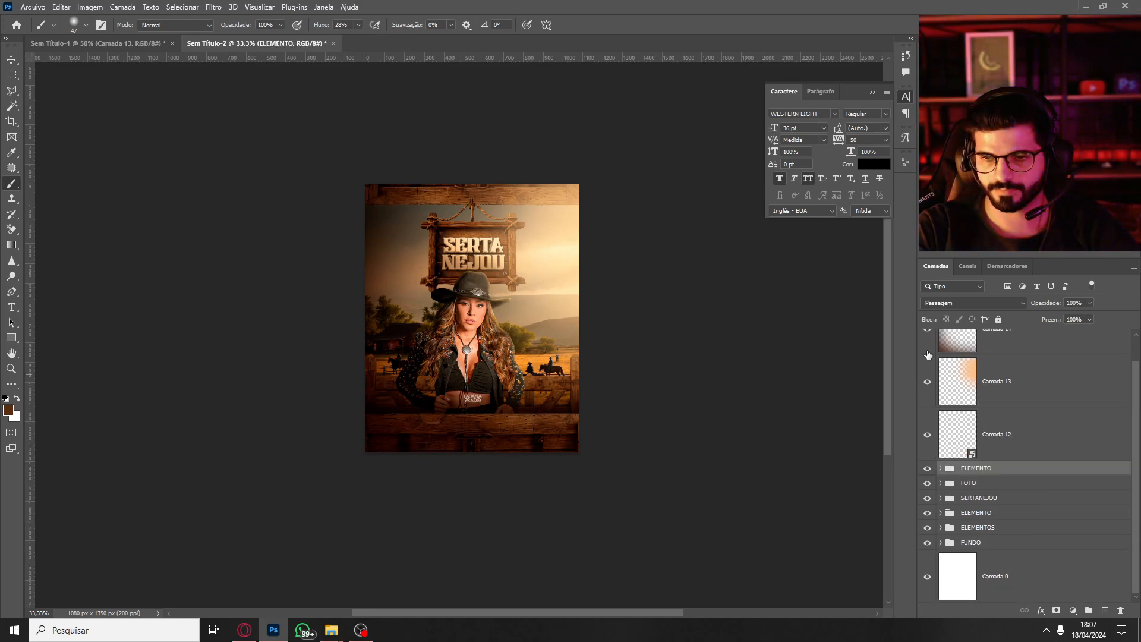
Put the Camada 12 layer in a group named LOGO and collapse it.
click(1016, 444)
key(ctrl+g)
double_click(974, 415)
text(LOGO)
key(Return)
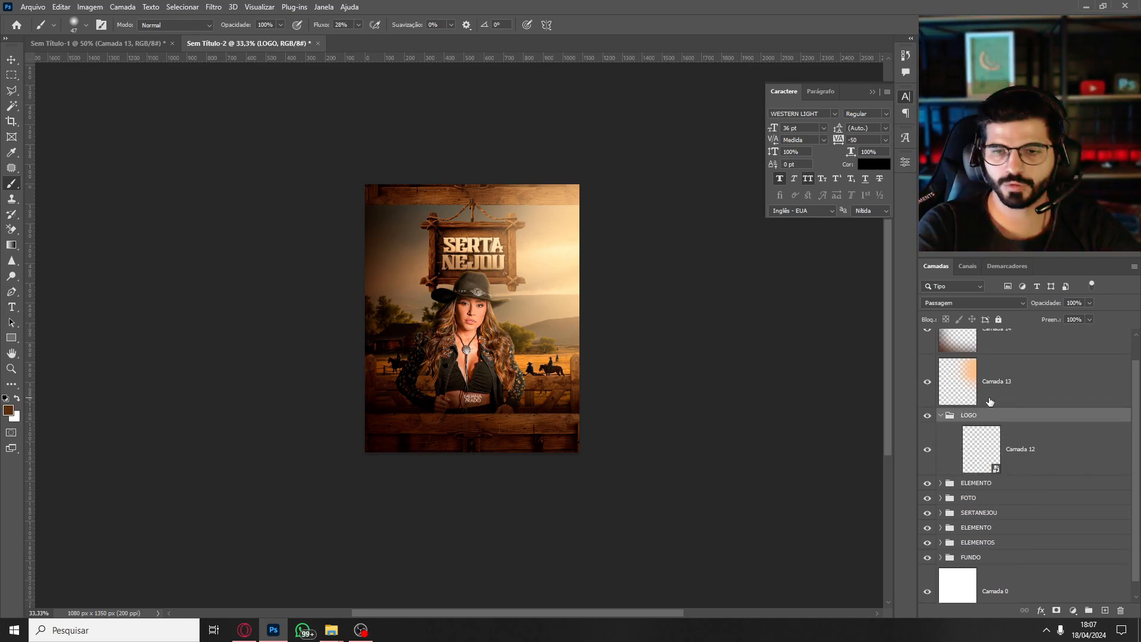
click(940, 417)
Group Camada 13 and the shading layers above it and name the group AJUSTES.
click(1016, 410)
shift+click(1010, 358)
key(ctrl+g)
double_click(973, 336)
text(AJUSTES)
key(Return)
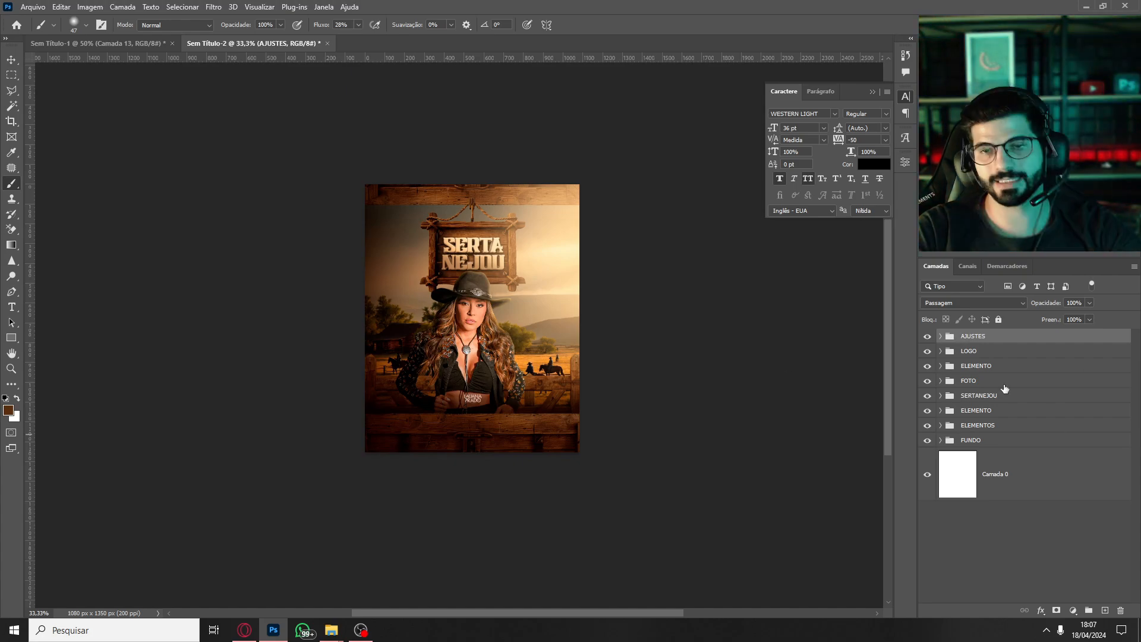
Move the LOGO group about 12 px down and align it to the poster's vertical centre guide.
key(ctrl+plus)
key(ctrl+plus)
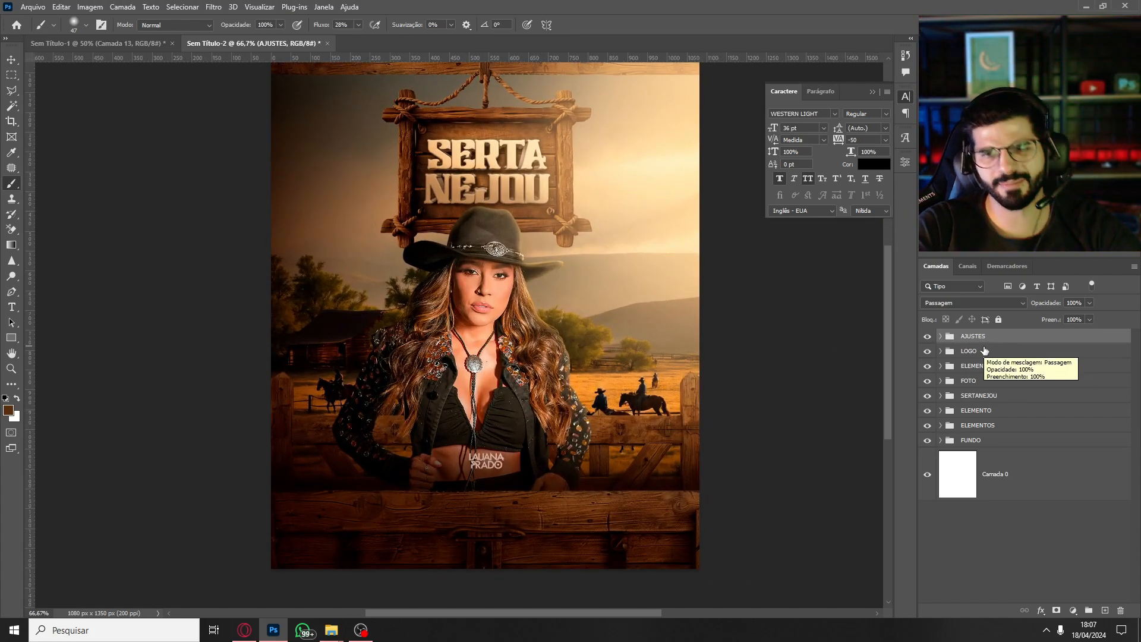
click(984, 351)
key(ctrl+t)
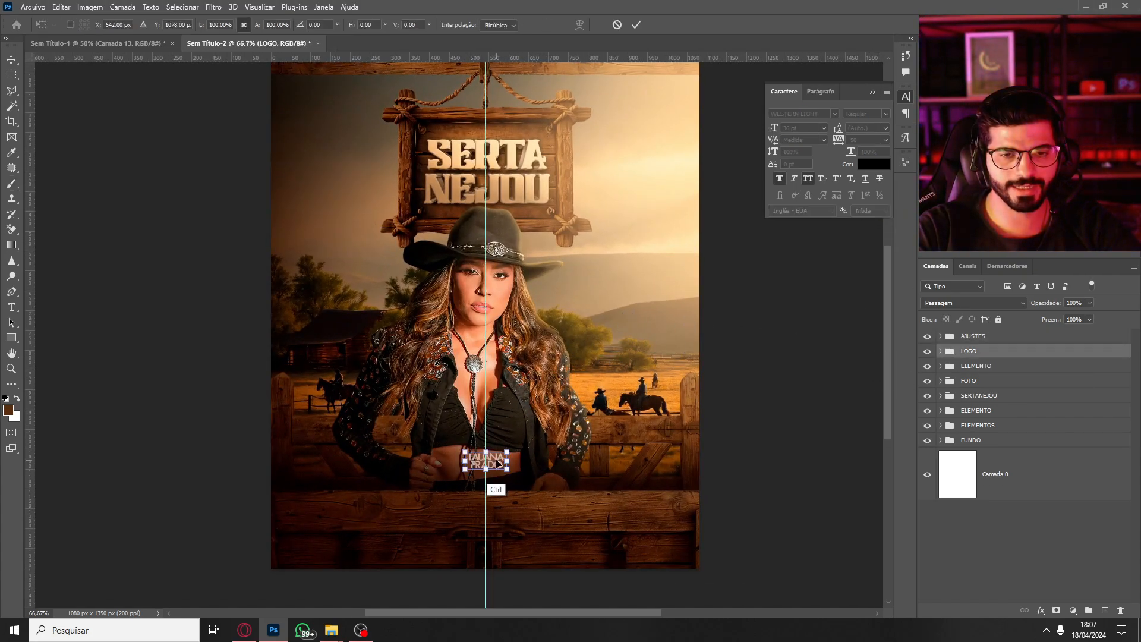
drag(493, 467, 497, 467)
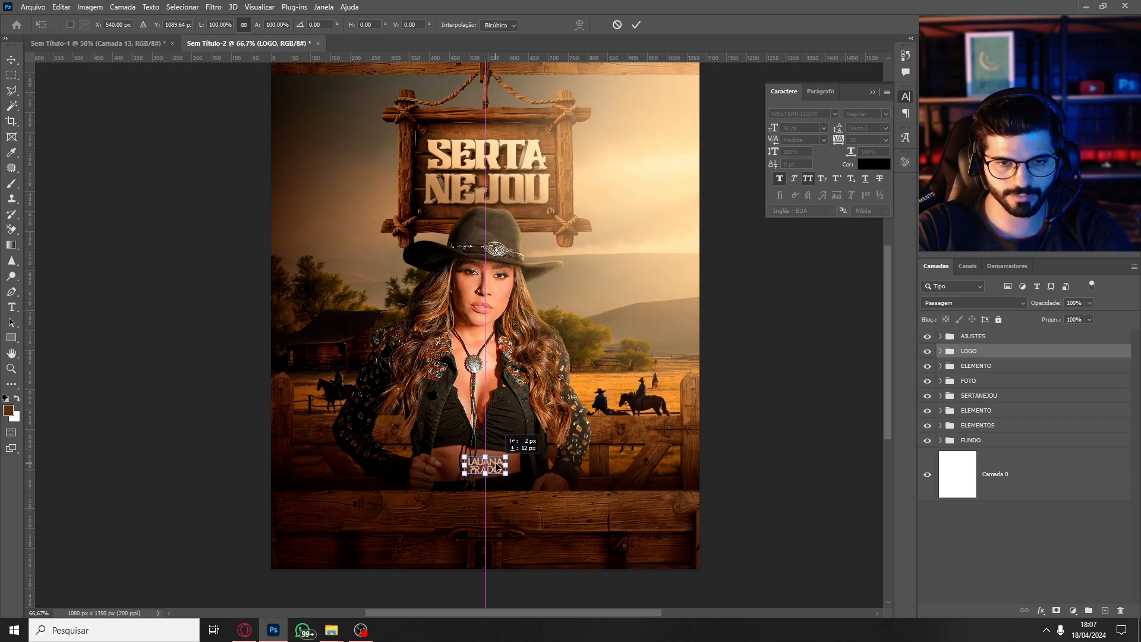
key(Return)
key(b)
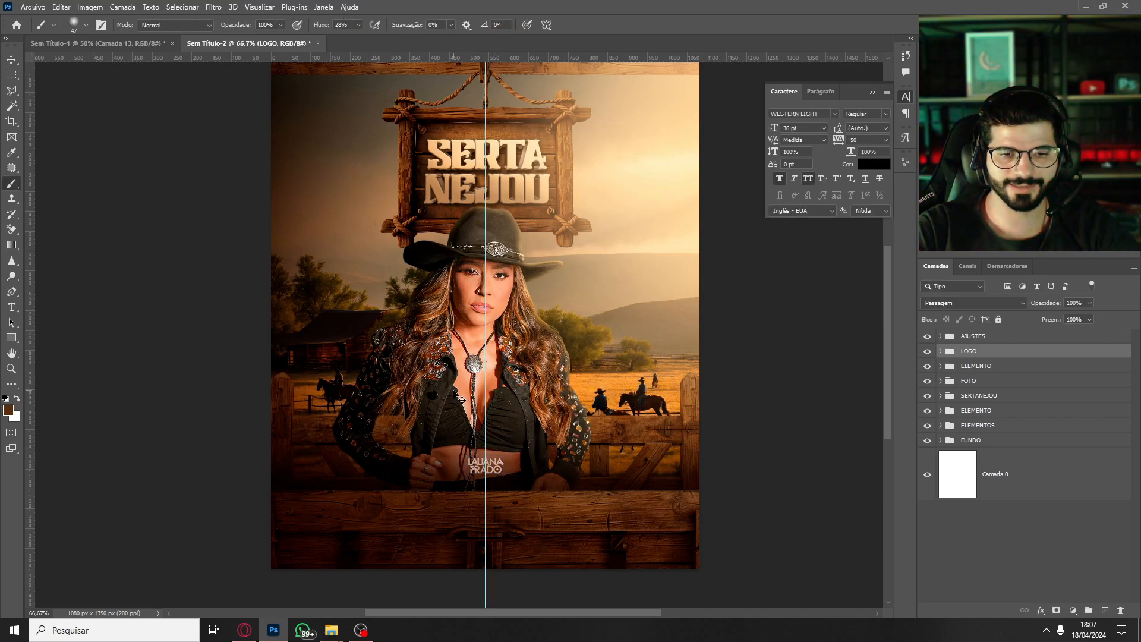
Nudge the logo further down, closer to the lower wooden beam.
key(ctrl+Down)
key(ctrl+Down)
key(ctrl+Down)
key(ctrl+Down)
key(ctrl+Down)
key(ctrl+Down)
key(ctrl+Down)
key(ctrl+Down)
key(ctrl+Down)
key(ctrl+Down)
key(ctrl+Down)
key(ctrl+Down)
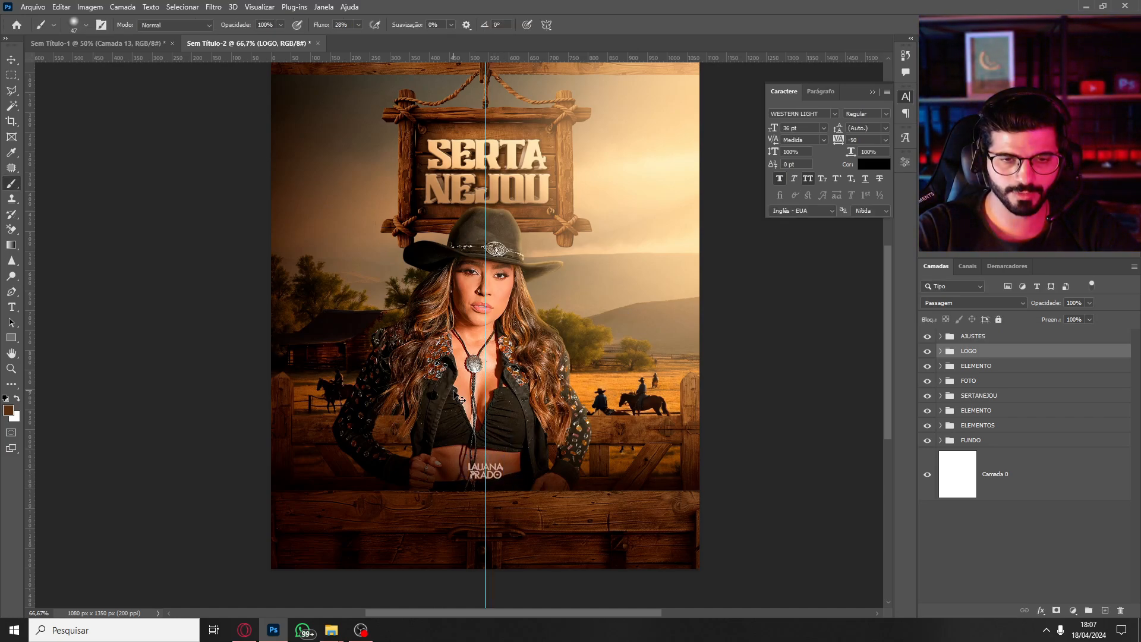
Add a text line on the lower wooden beam with the event's street address in WESTERN LIGHT.
key(ctrl+minus)
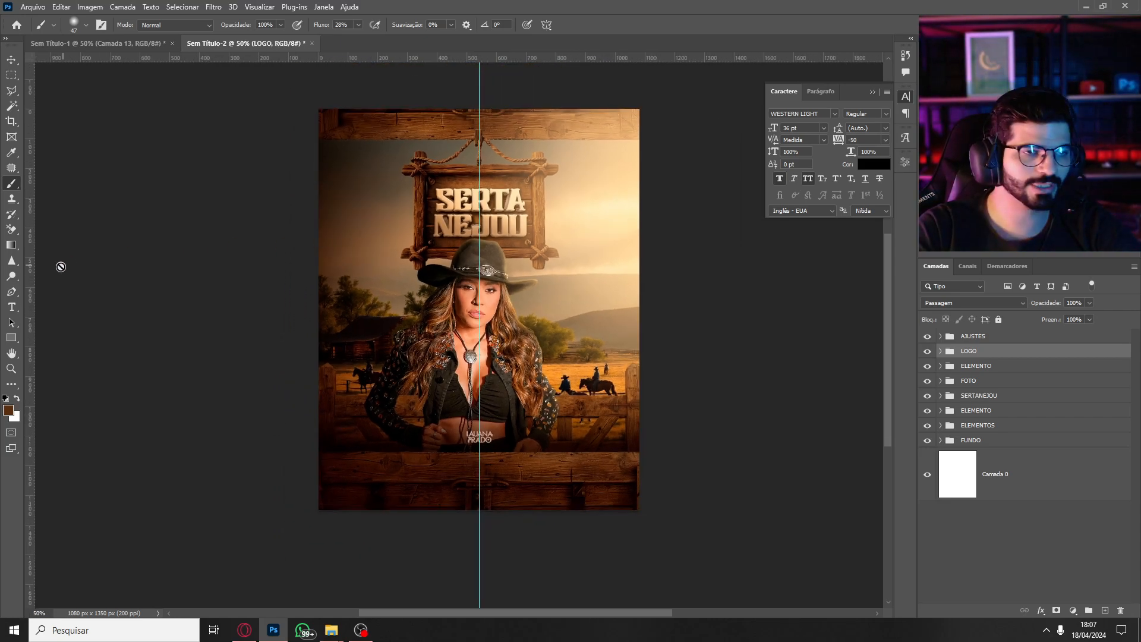
click(16, 311)
click(457, 465)
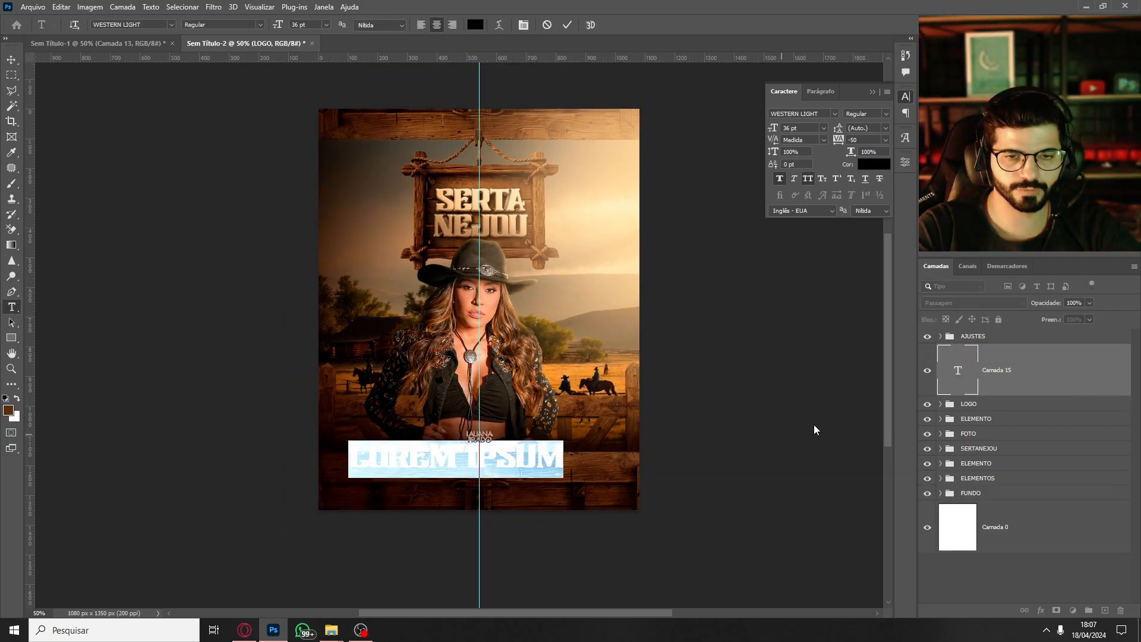
key(Escape)
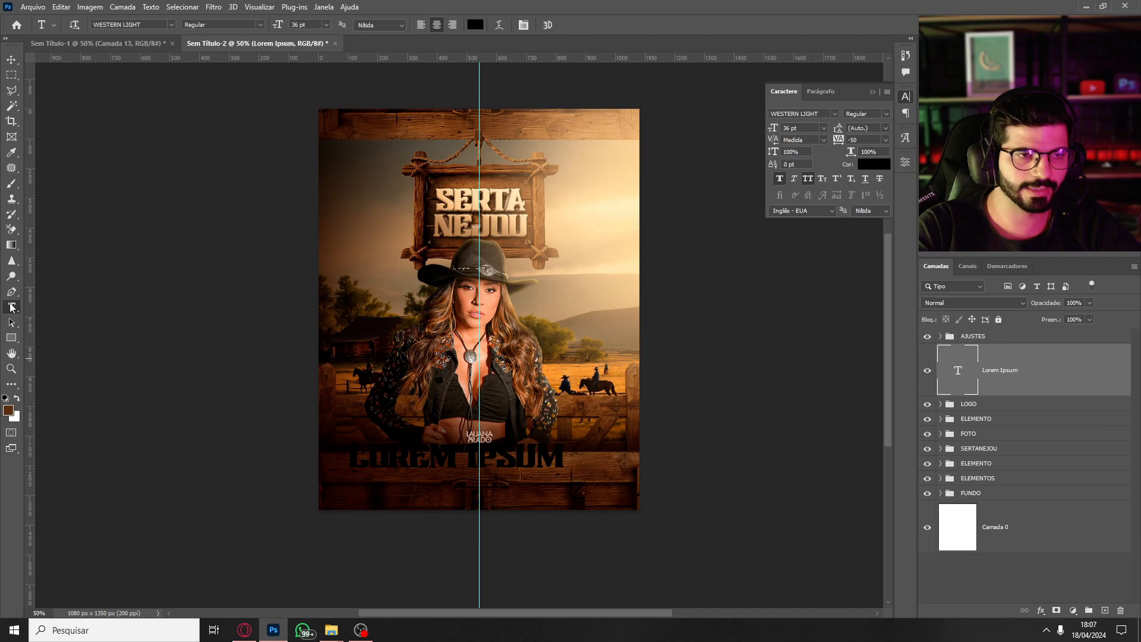
click(441, 458)
key(ctrl+a)
text(RUA)
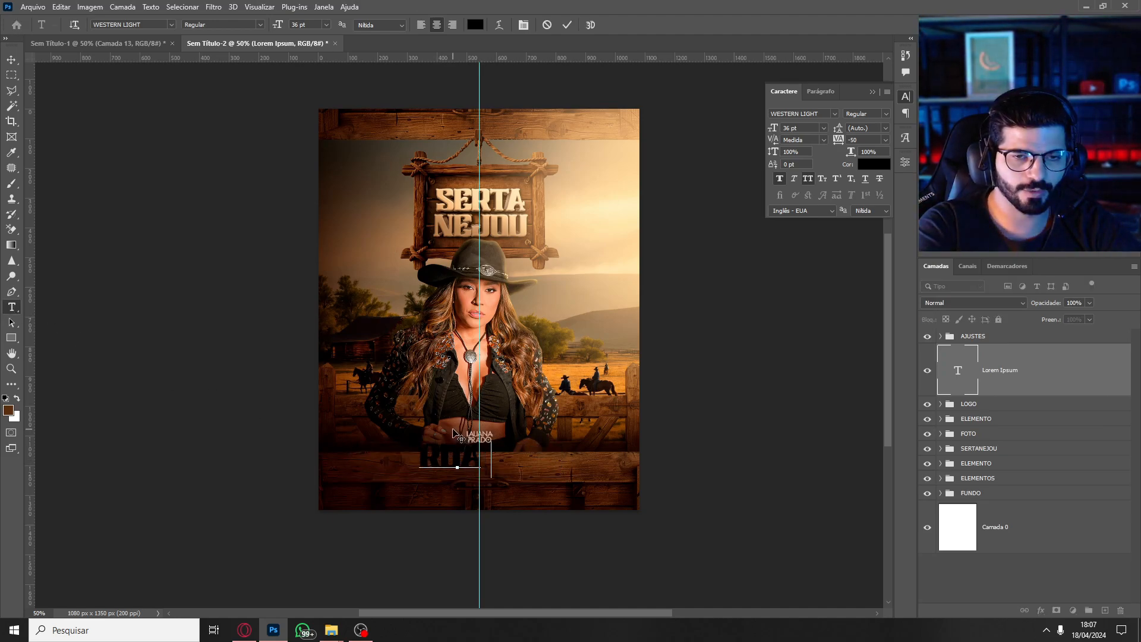
text( DESIGNER PREMIUM, 3)
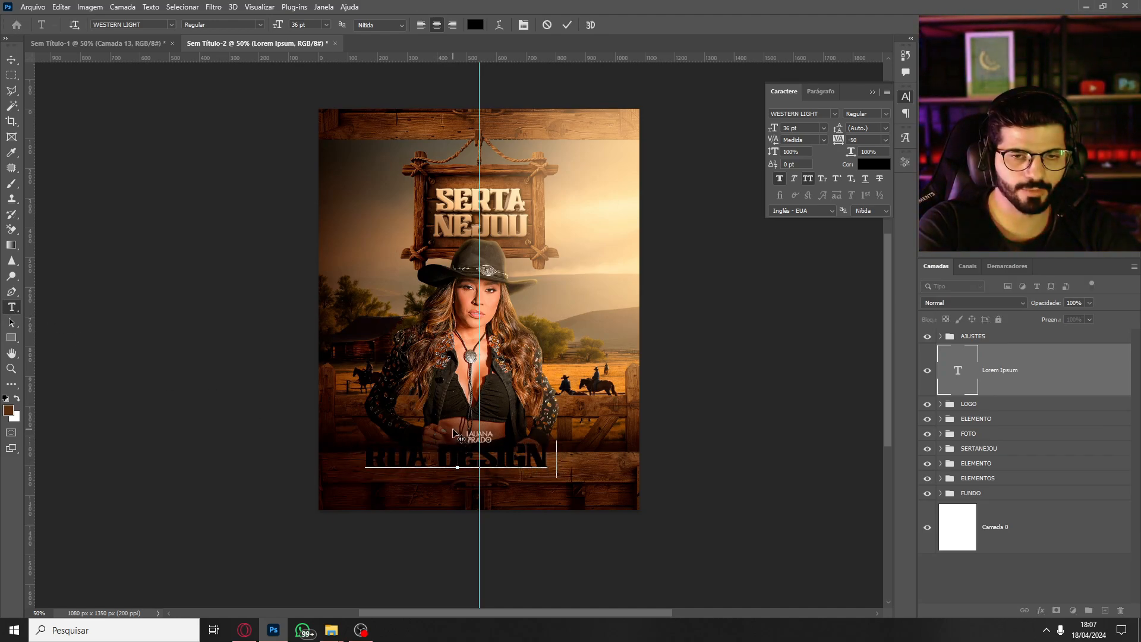
Reduce the whole address line's font size, trying 10 pt and settling on 6 pt.
key(ctrl+a)
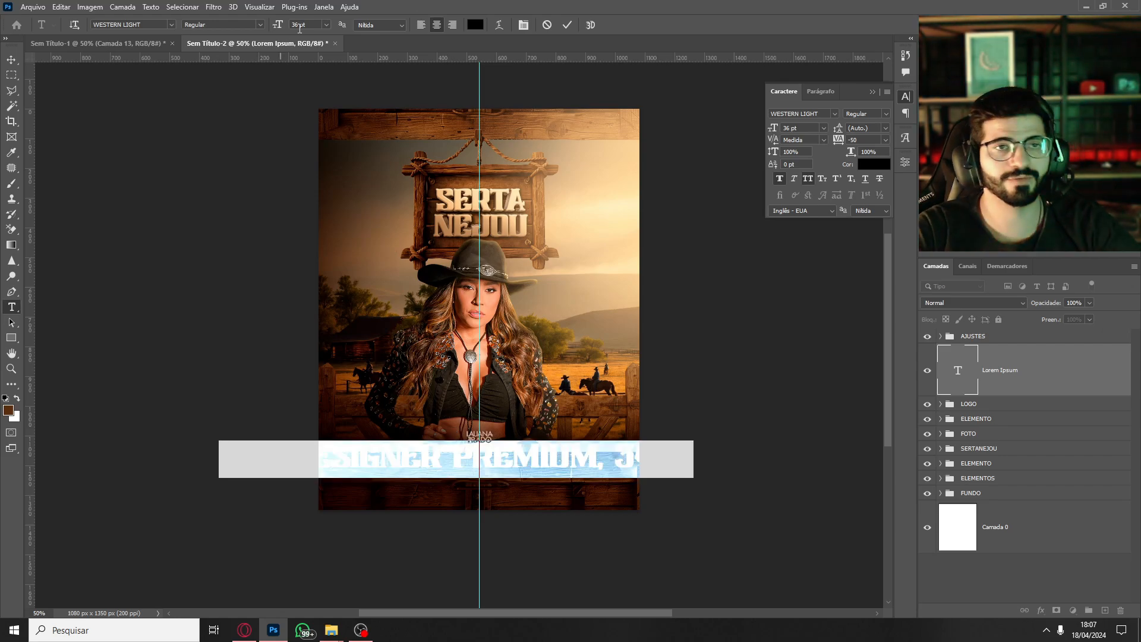
click(327, 24)
click(321, 78)
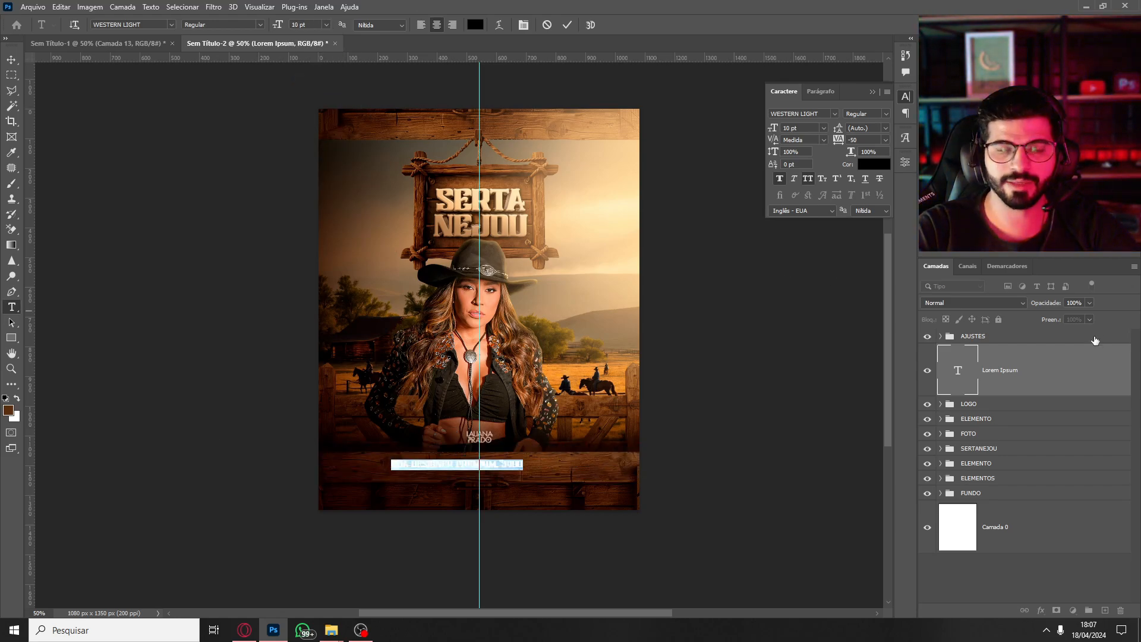
click(327, 25)
click(328, 52)
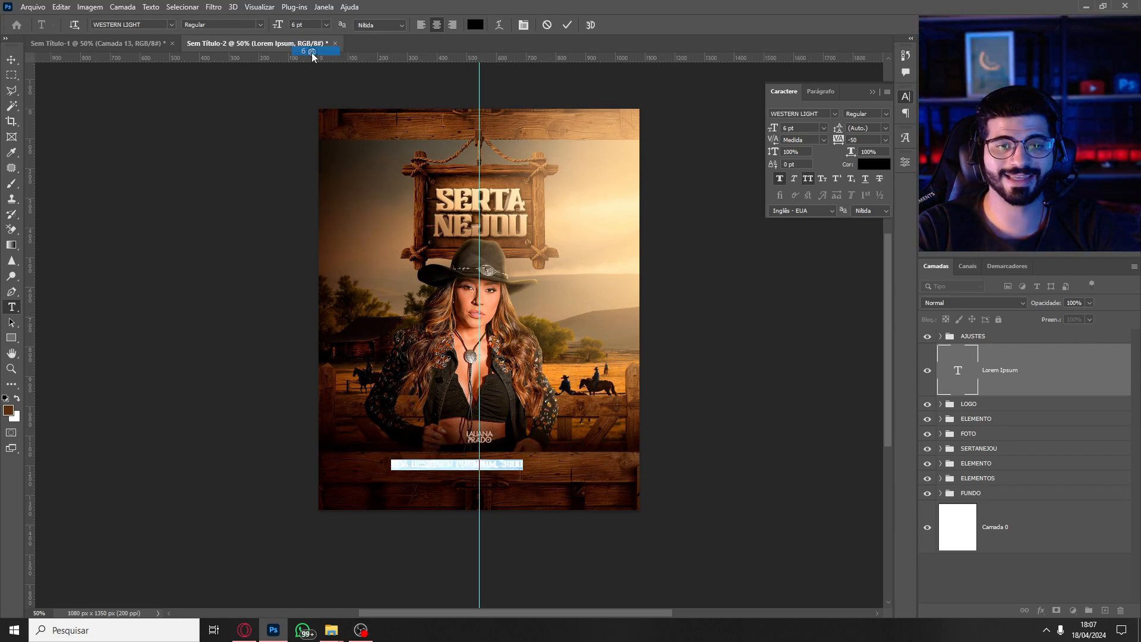
Commit the address text, place it near the centre guide on the lower beam and scale it to about 7.75 pt.
key(ctrl+Return)
drag(515, 469, 536, 456)
key(ctrl+t)
key(Return)
Colour the address text with the pale cream sampled from the SERTANEJOU lettering and move its layer above the AJUSTES group.
click(879, 168)
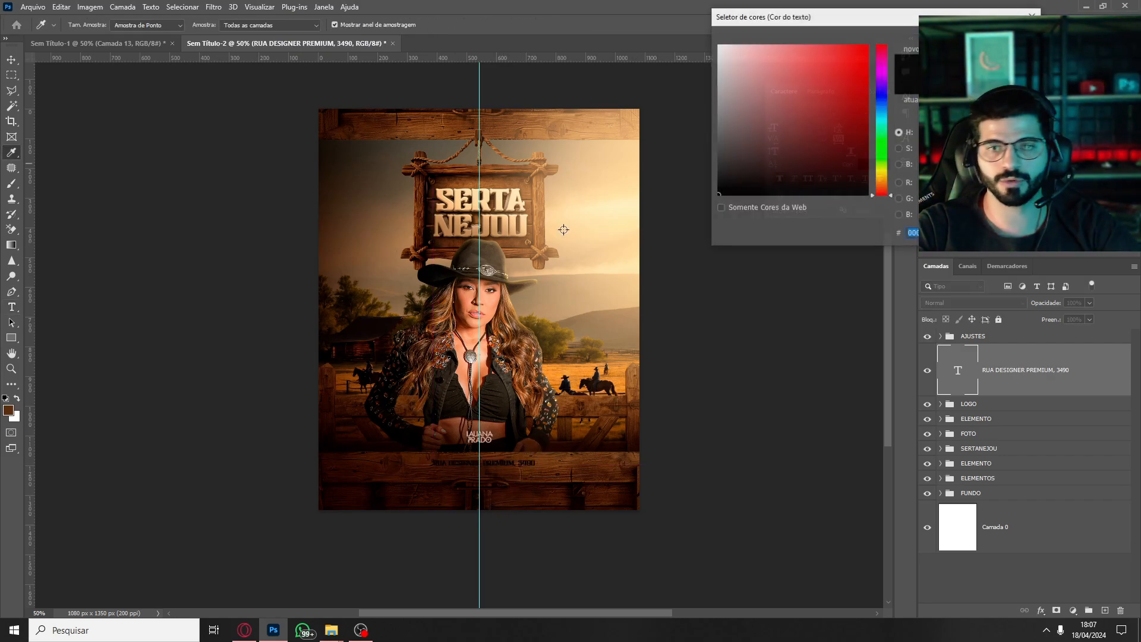
click(518, 197)
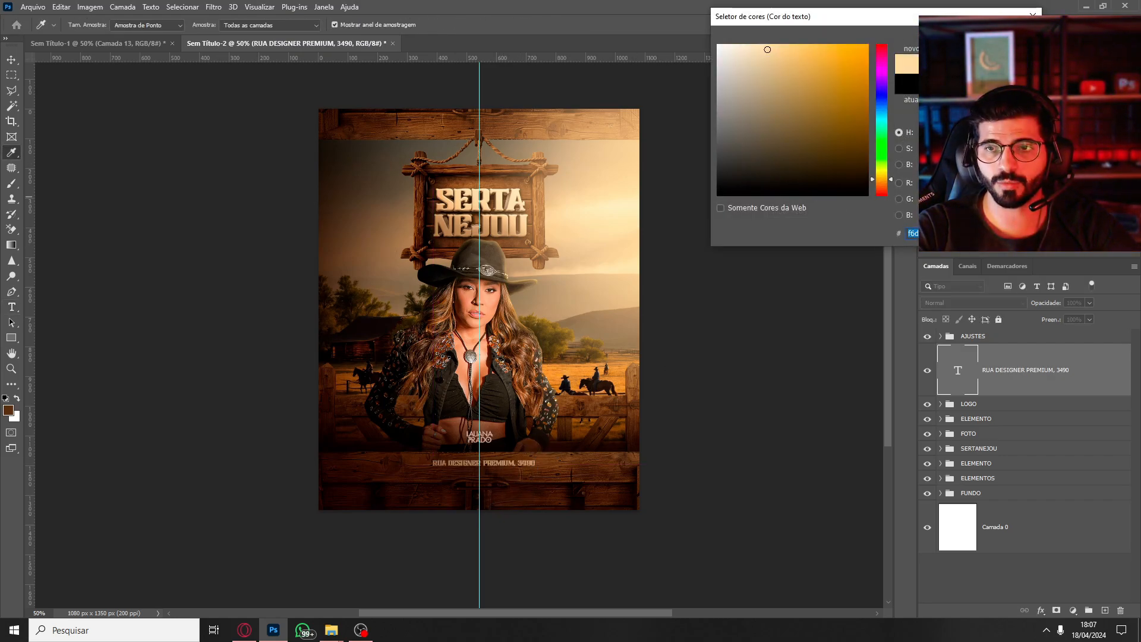
key(Return)
drag(1013, 357, 1010, 329)
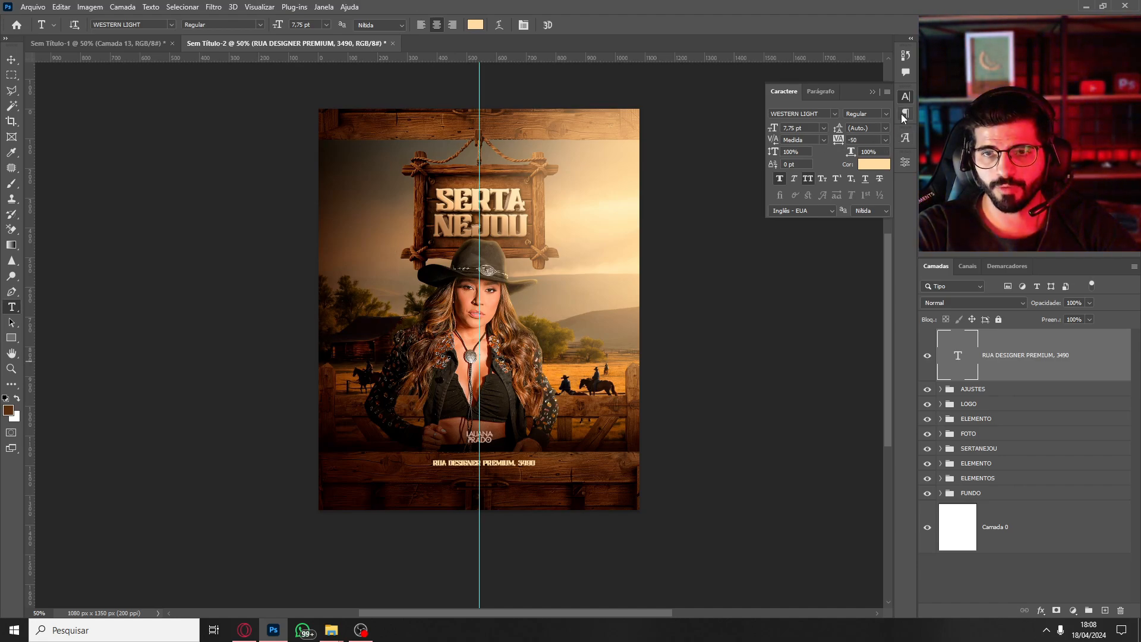
Set the address text's letter tracking to 200.
click(884, 140)
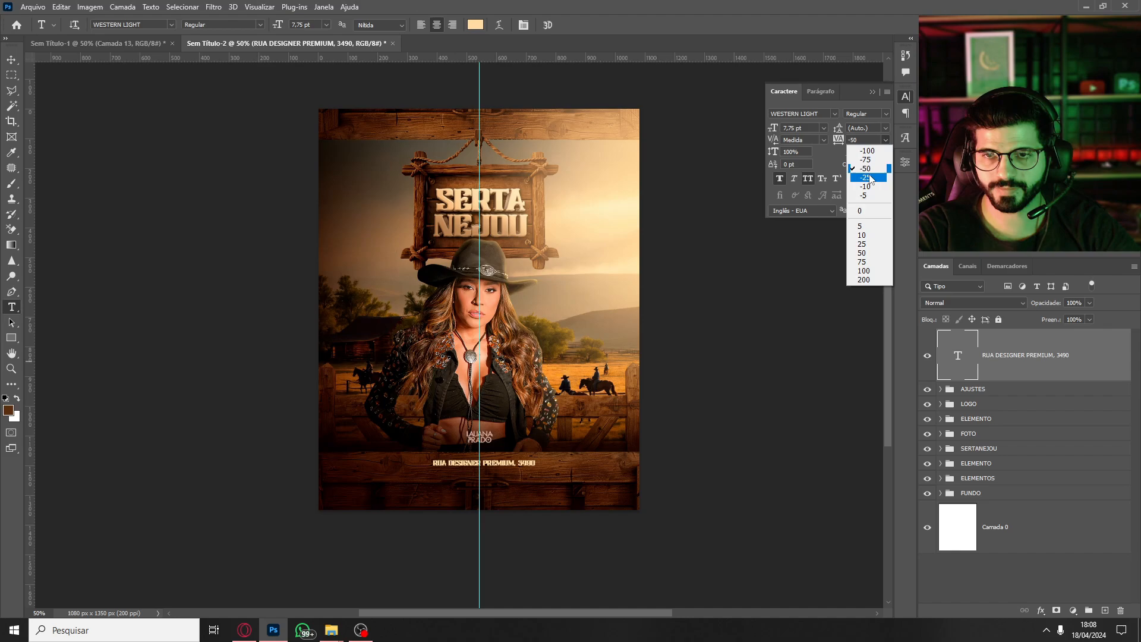
click(837, 142)
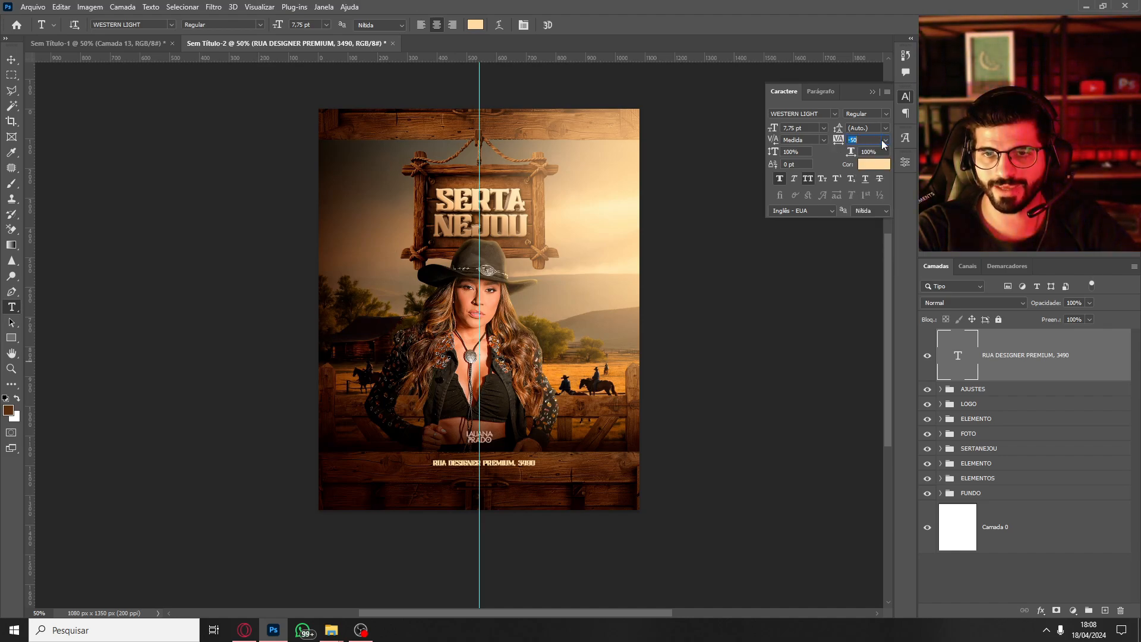
click(884, 140)
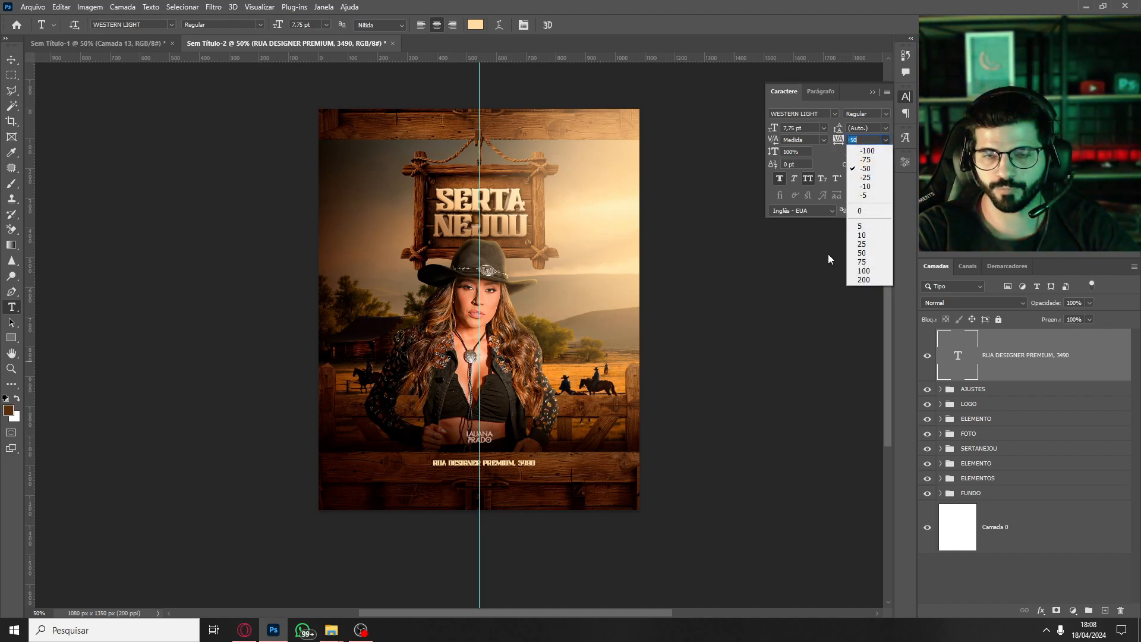
click(878, 279)
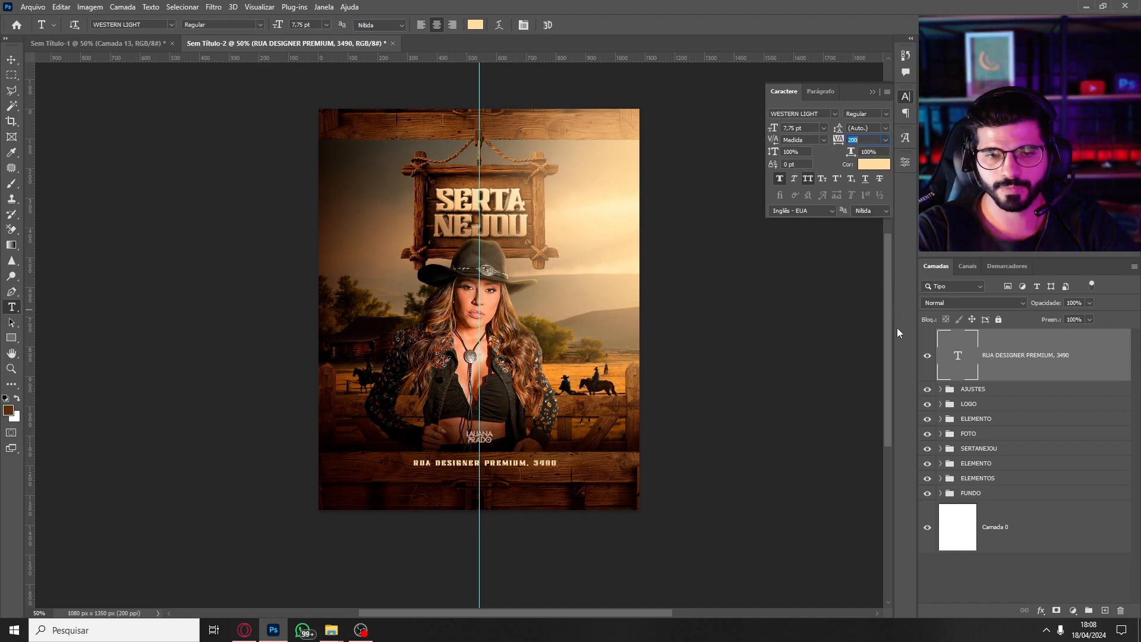
Set the address text's letter tracking to 100.
click(884, 141)
click(872, 272)
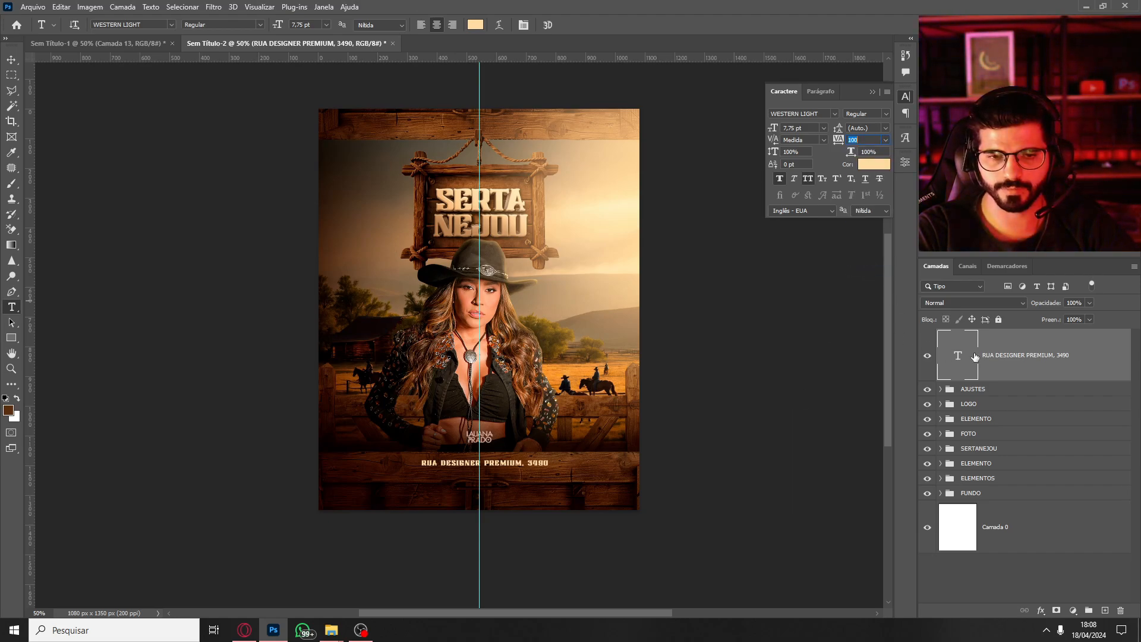
click(1013, 354)
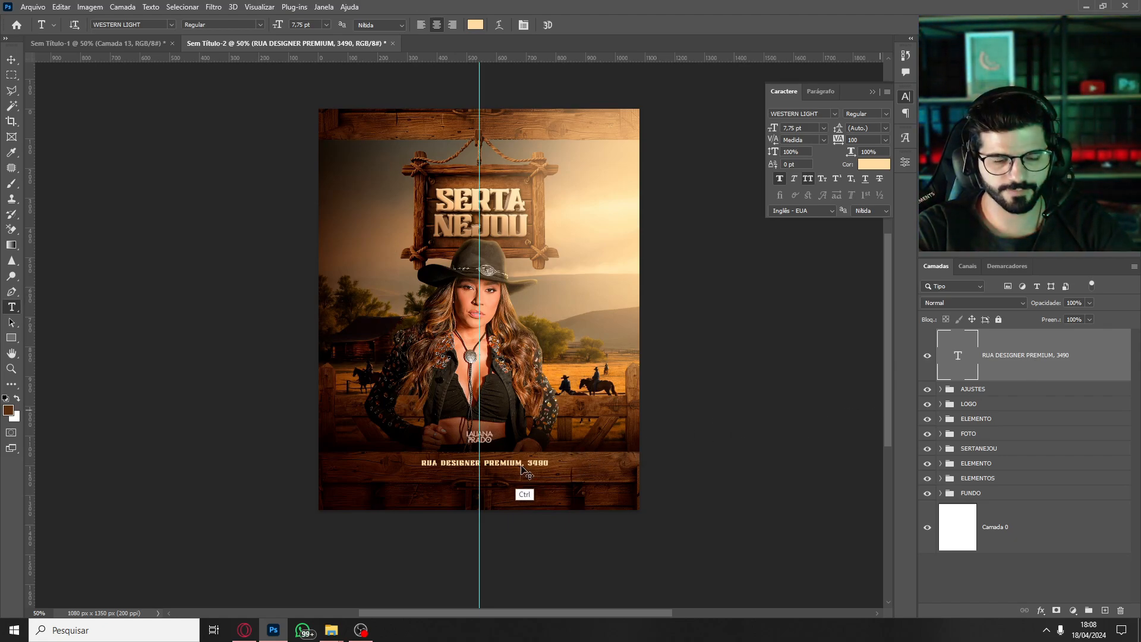
Scale the address text down to 7 pt and turn off its faux bold.
key(m)
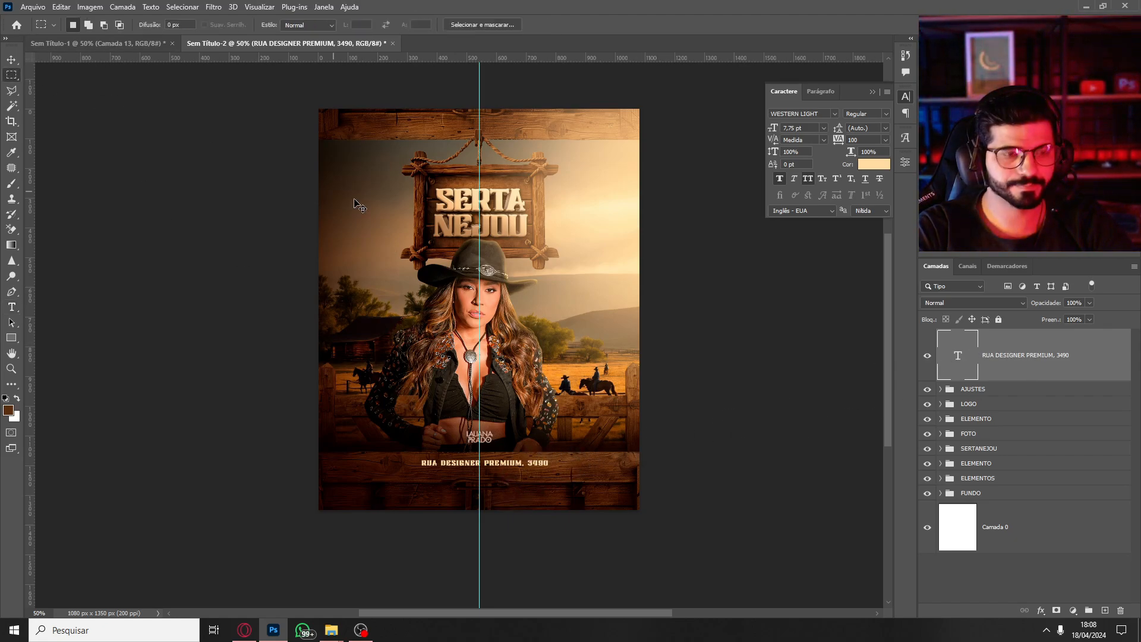
key(ctrl+t)
drag(549, 460, 535, 453)
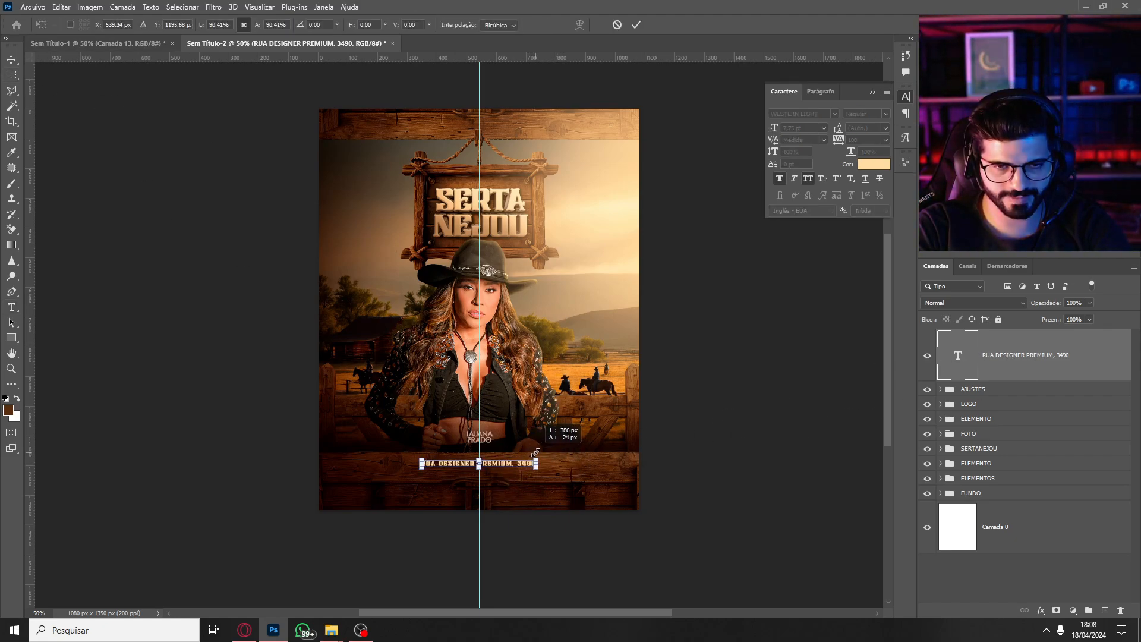
key(Return)
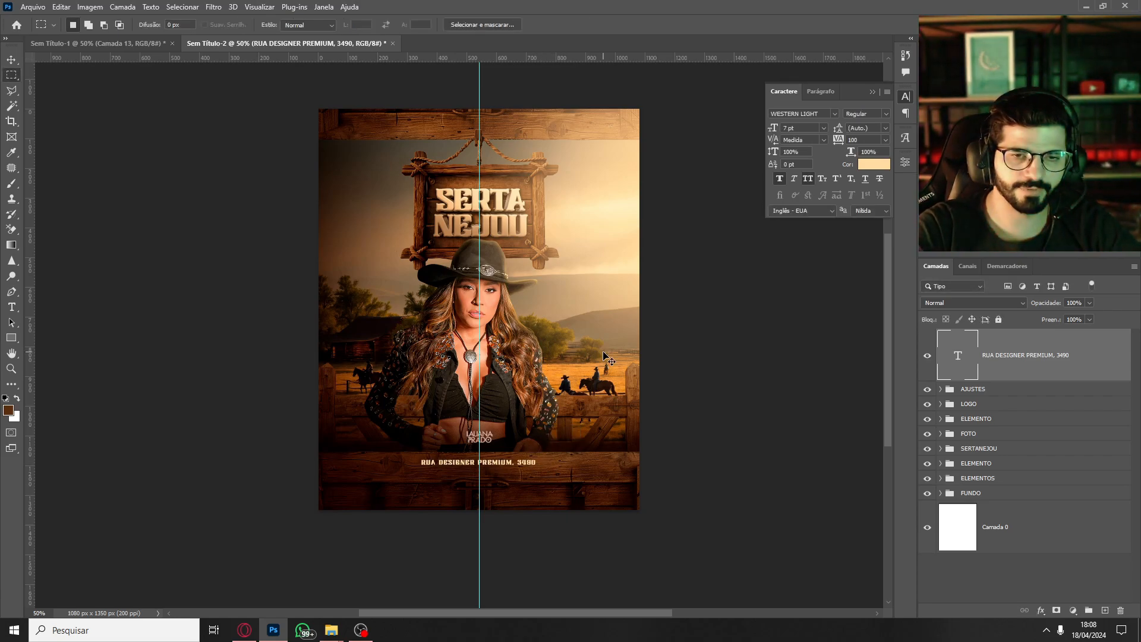
click(778, 179)
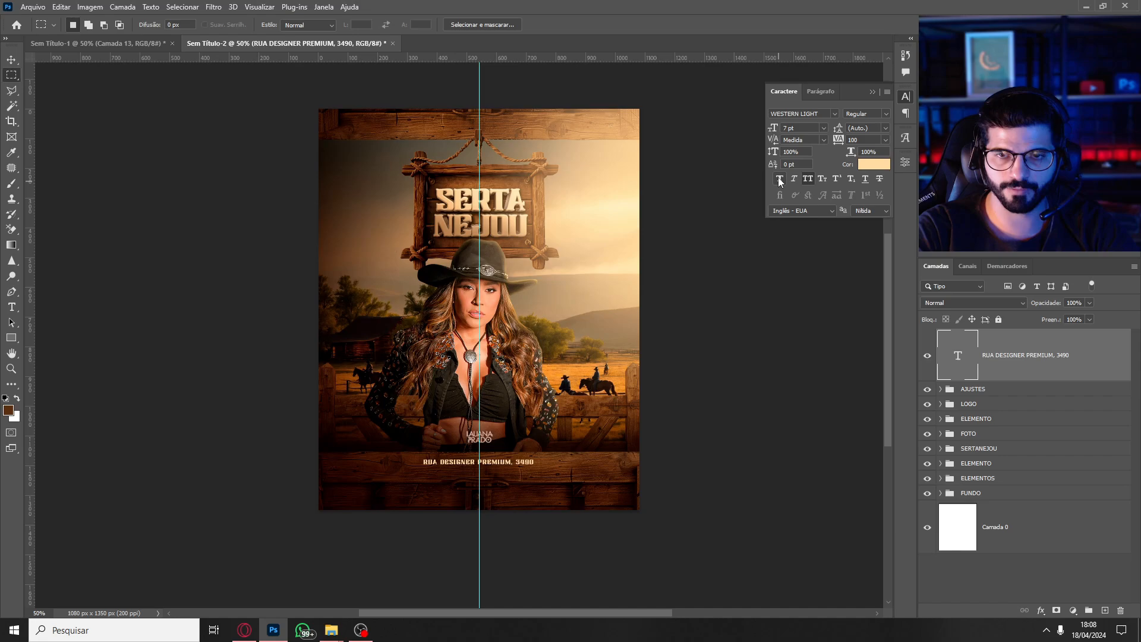
click(780, 180)
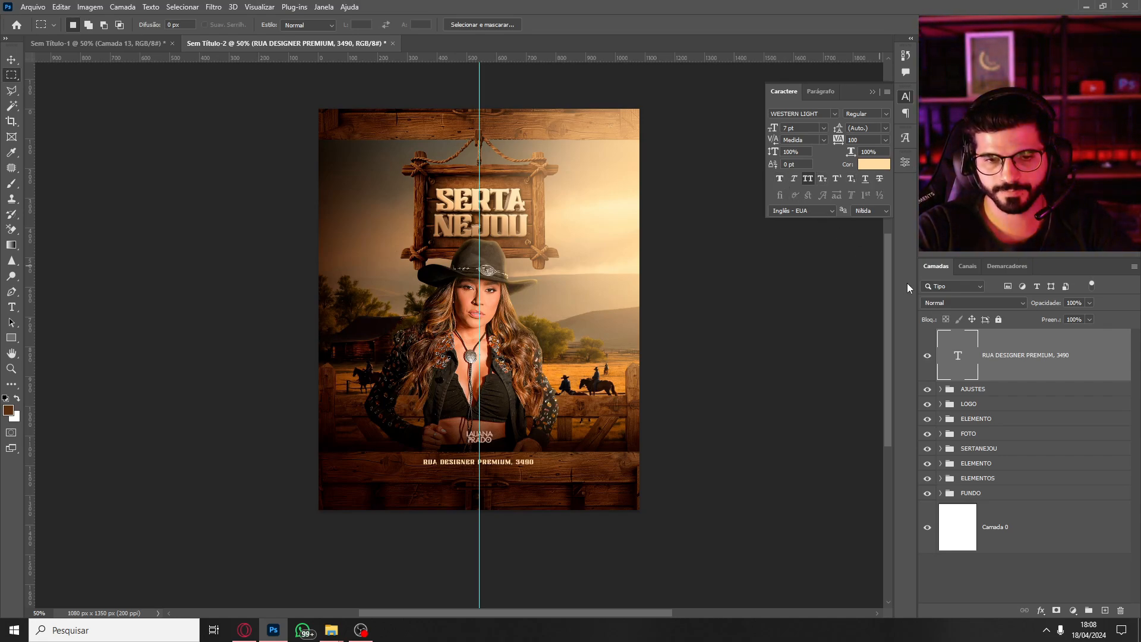
Duplicate the address text and place the copy directly beneath the original line on the lower wooden beam.
key(ctrl+j)
key(ctrl+shift+Down)
key(ctrl+shift+Down)
key(ctrl+shift+Down)
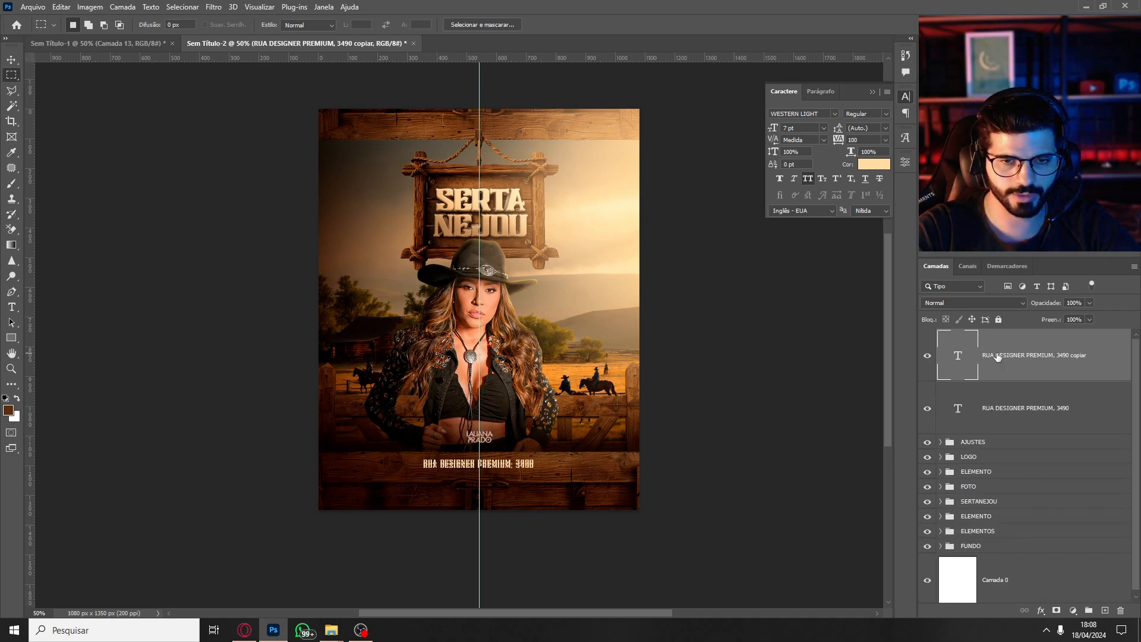
Replace the duplicated line's text with the event's venue, a hyphen, and the city and state separated by a slash.
double_click(957, 356)
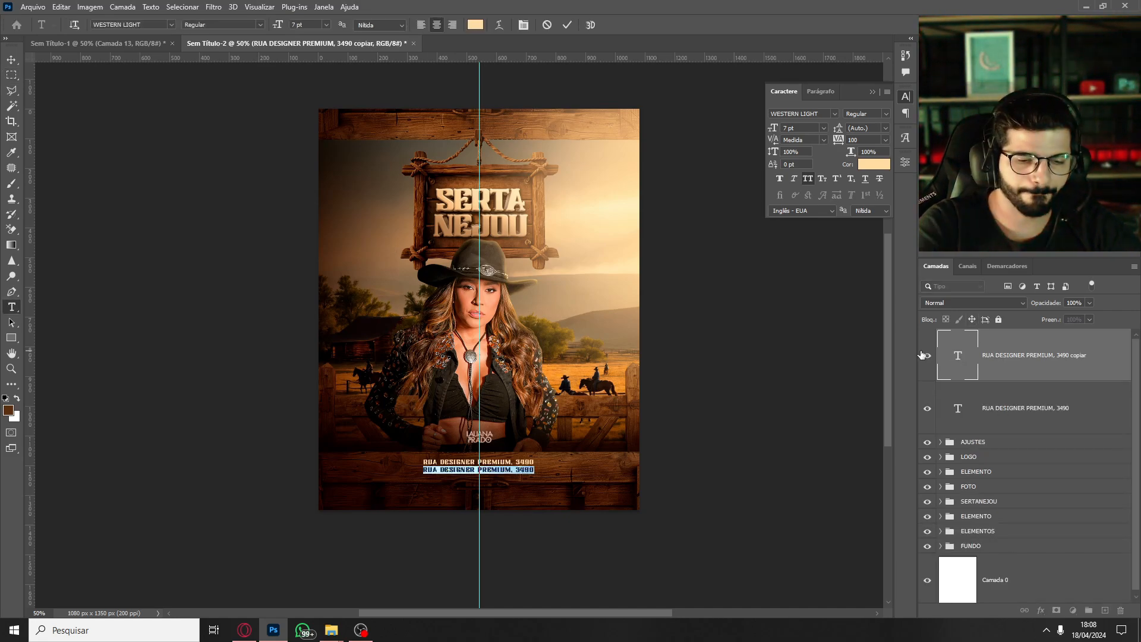
text(PARQUE DE)
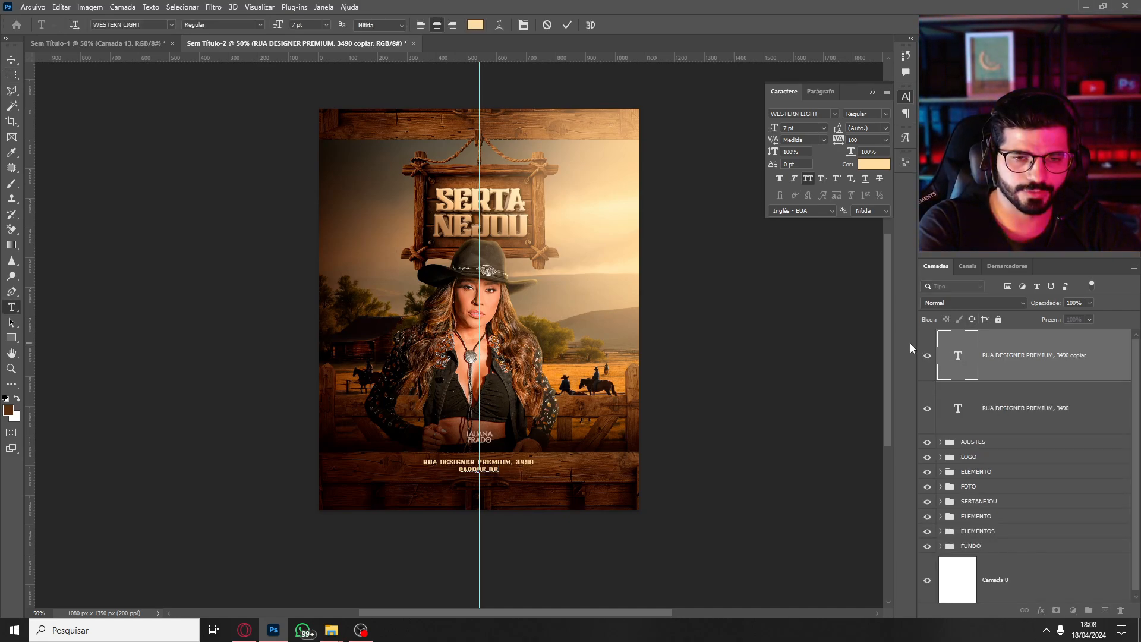
text( PRADO,)
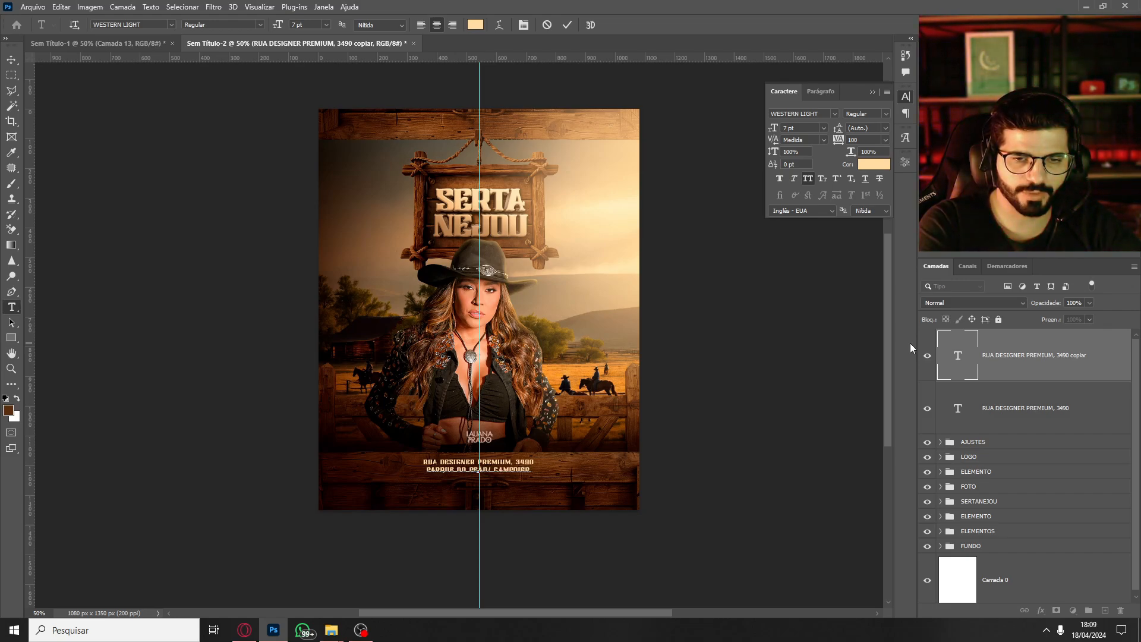
text( CAMPO )
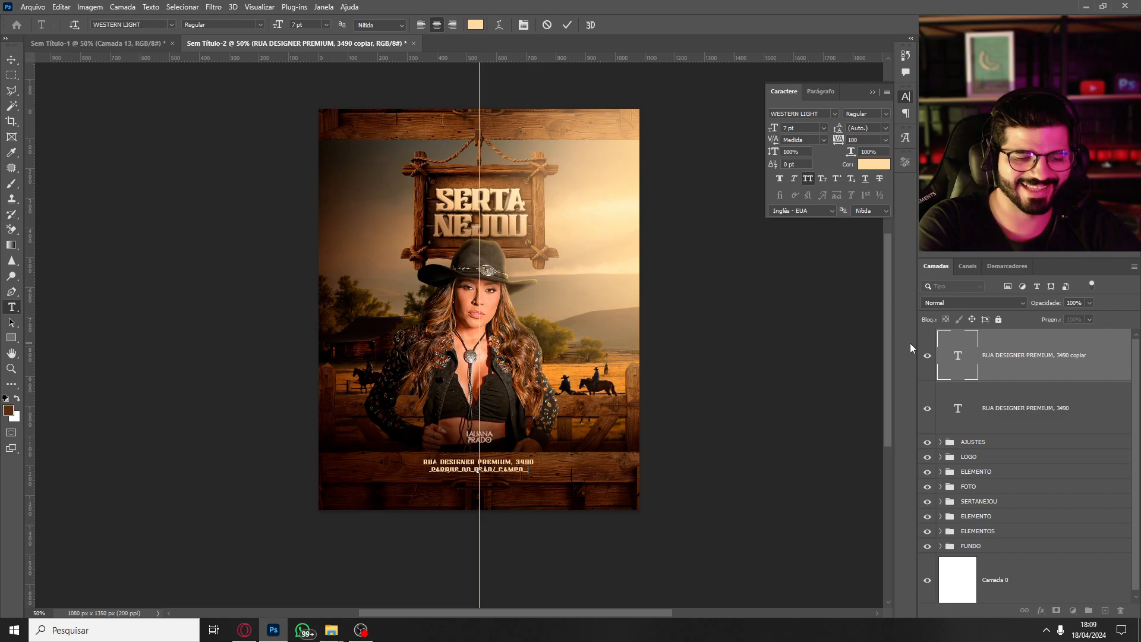
text(GRANDE)
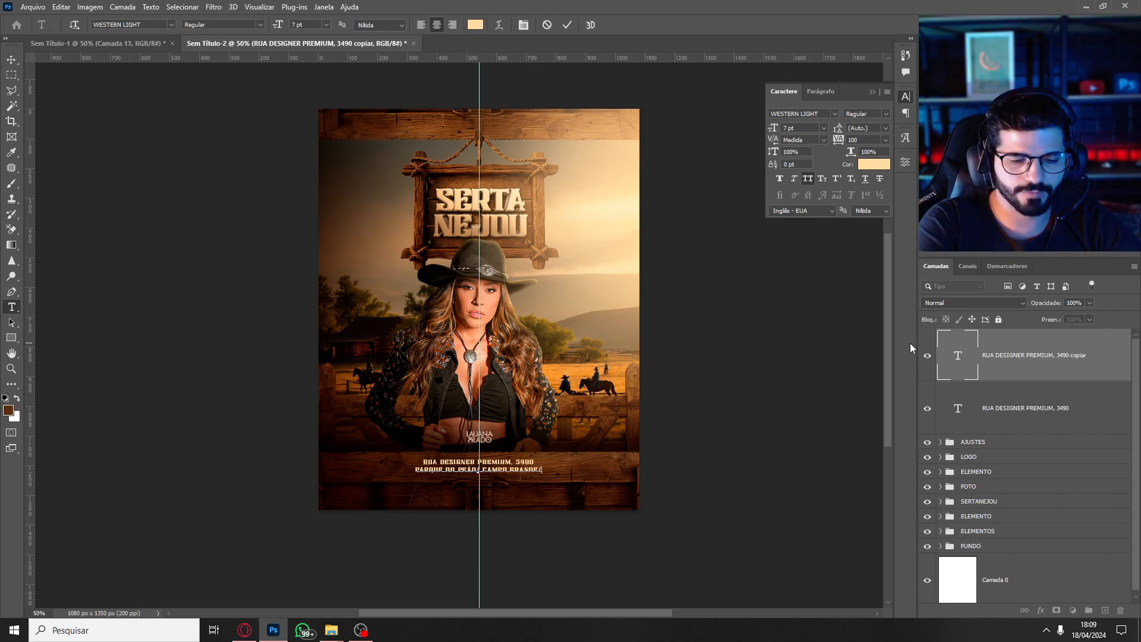
text(/MS)
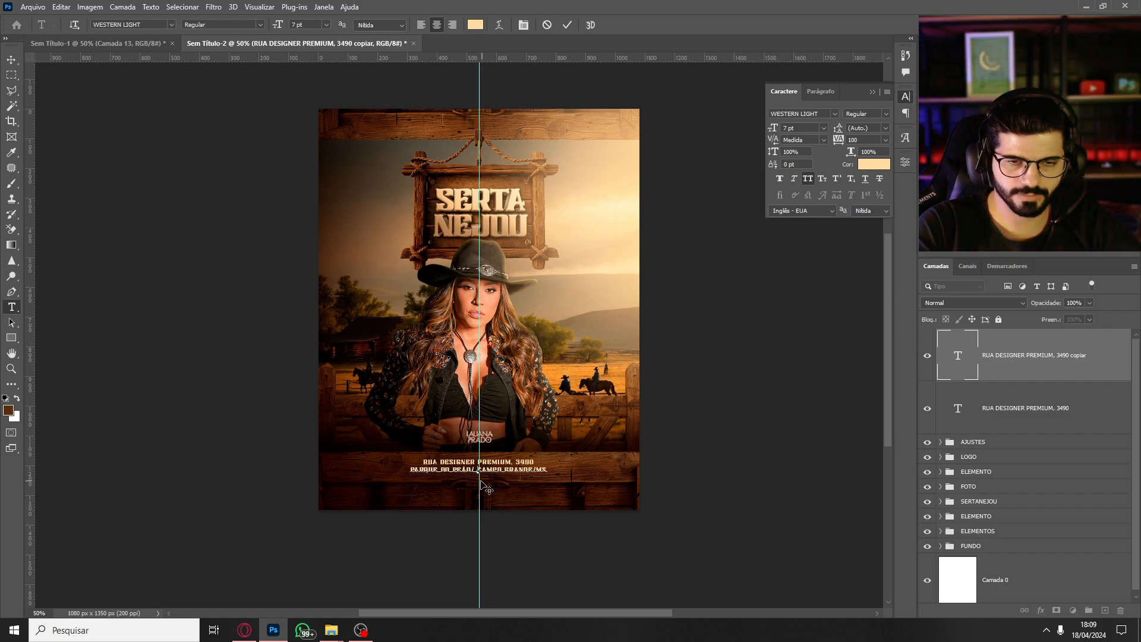
key(BackSpace)
text(-)
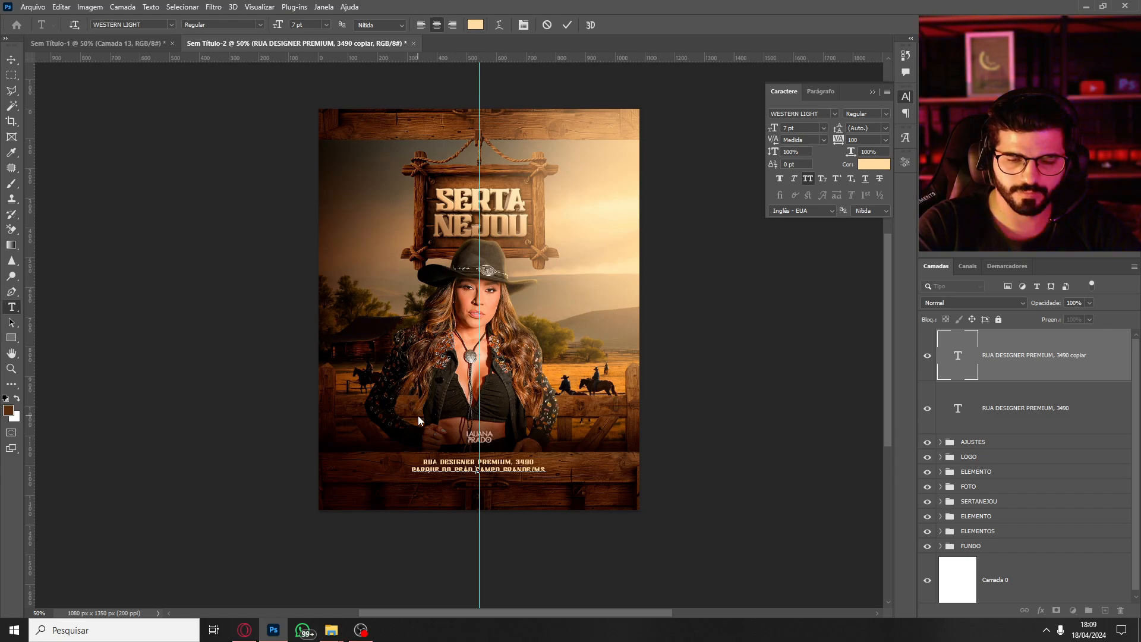
key(ctrl+Return)
key(m)
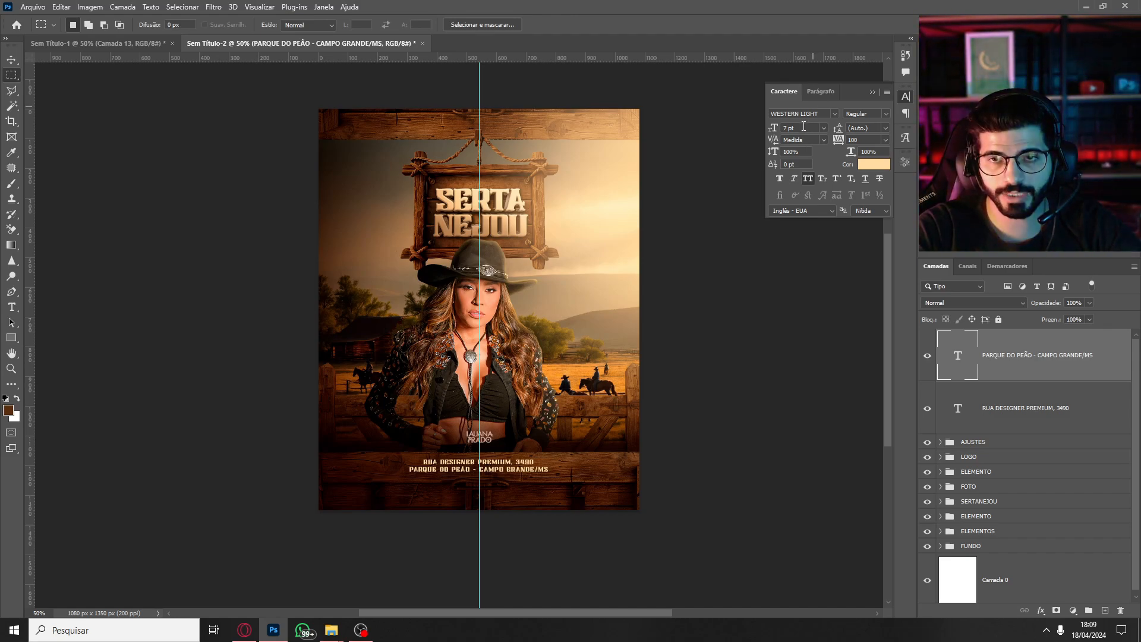
Set the venue line to 5 pt and colour it a light pinkish grey, lightened from a sample of the artist's logo.
key(Return)
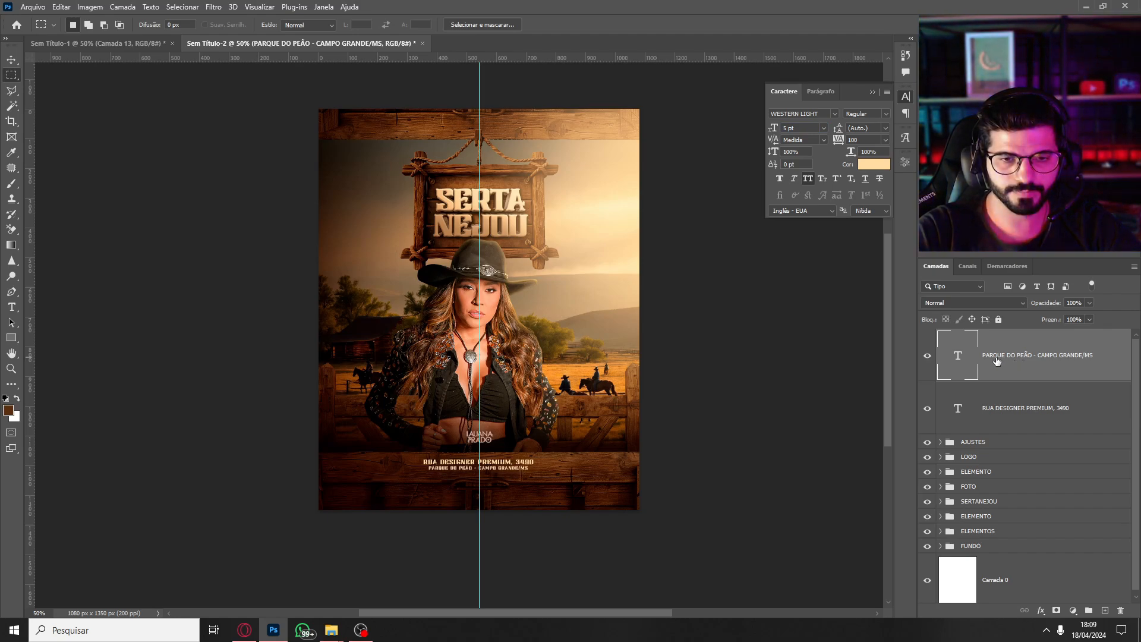
click(869, 168)
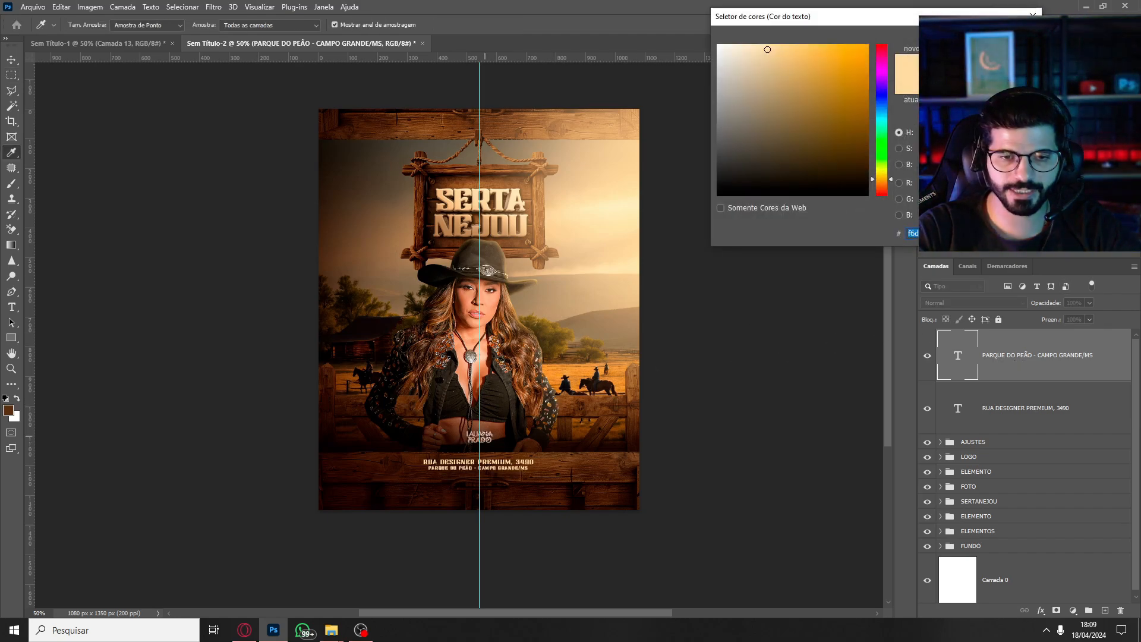
click(489, 435)
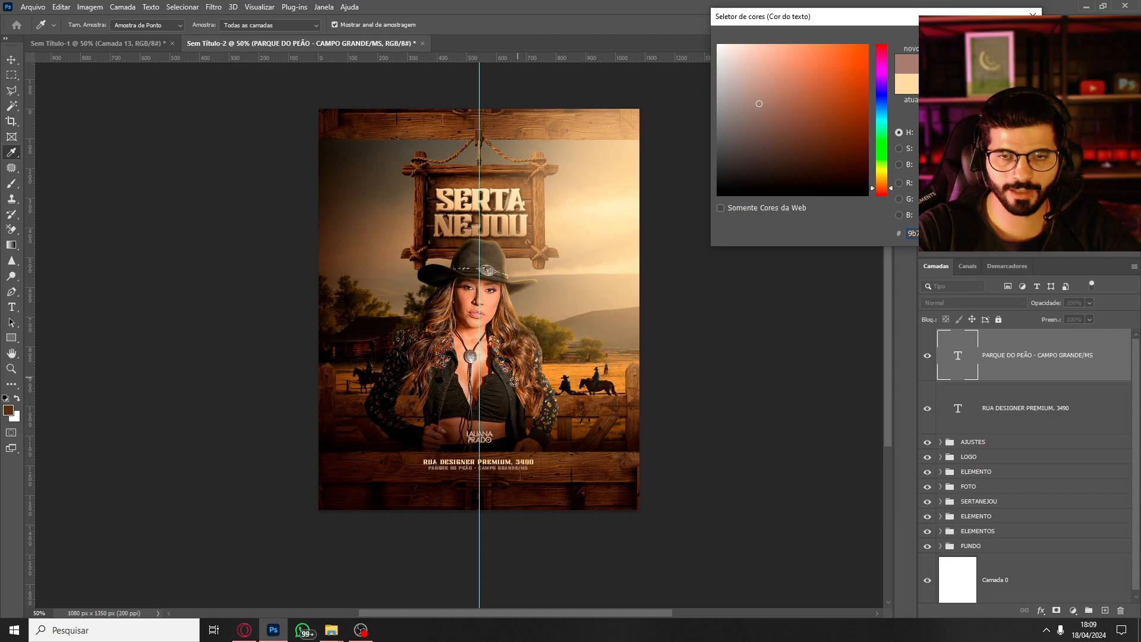
click(734, 79)
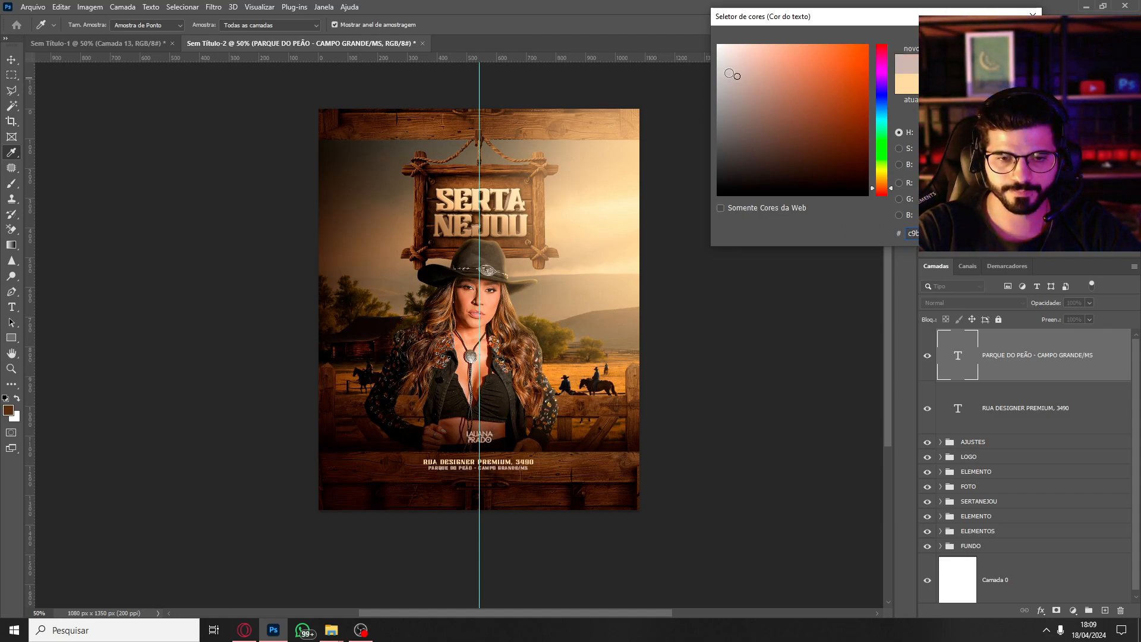
click(1002, 50)
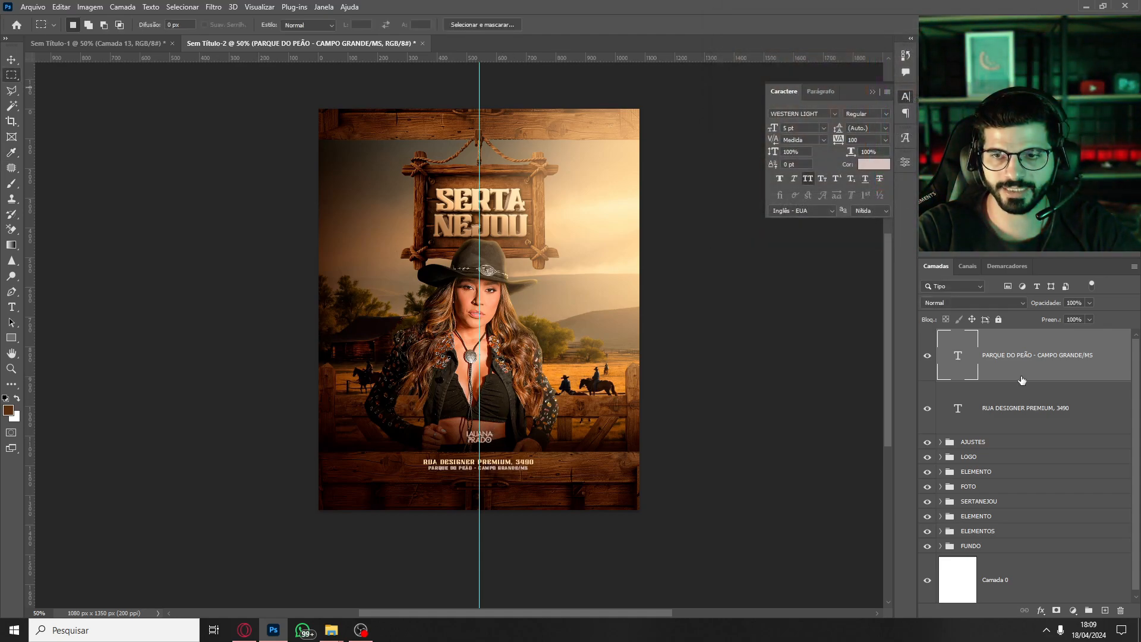
Group the two address text layers as ENDEREÇO and compare the poster with the group hidden and shown.
ctrl+click(1013, 421)
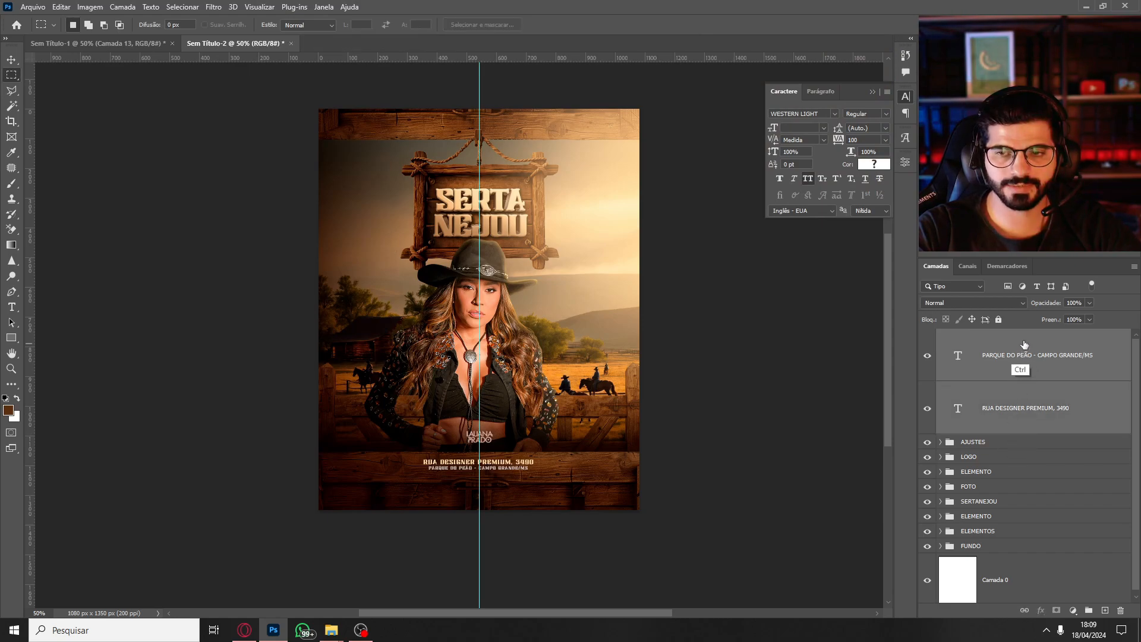
key(ctrl+g)
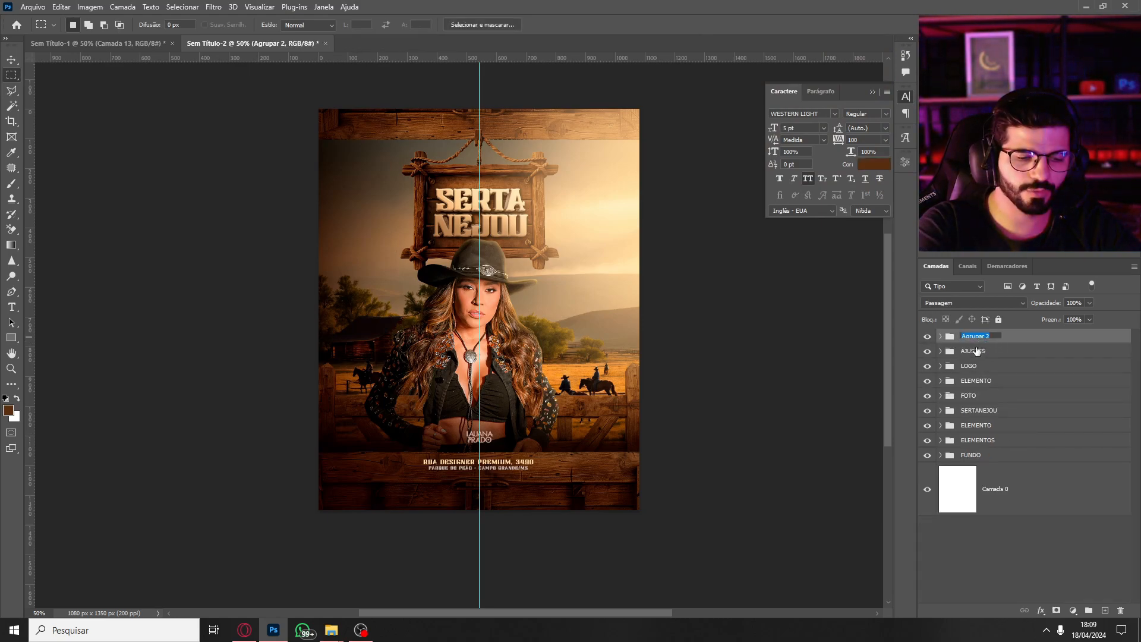
text(ENDEREÇO)
key(Return)
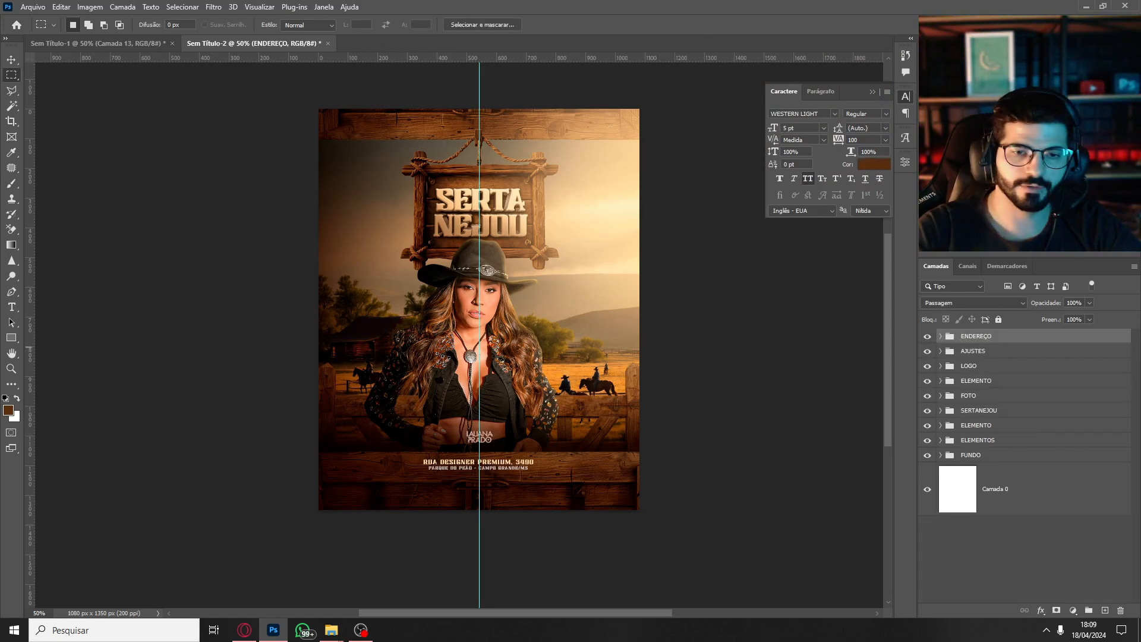
click(928, 337)
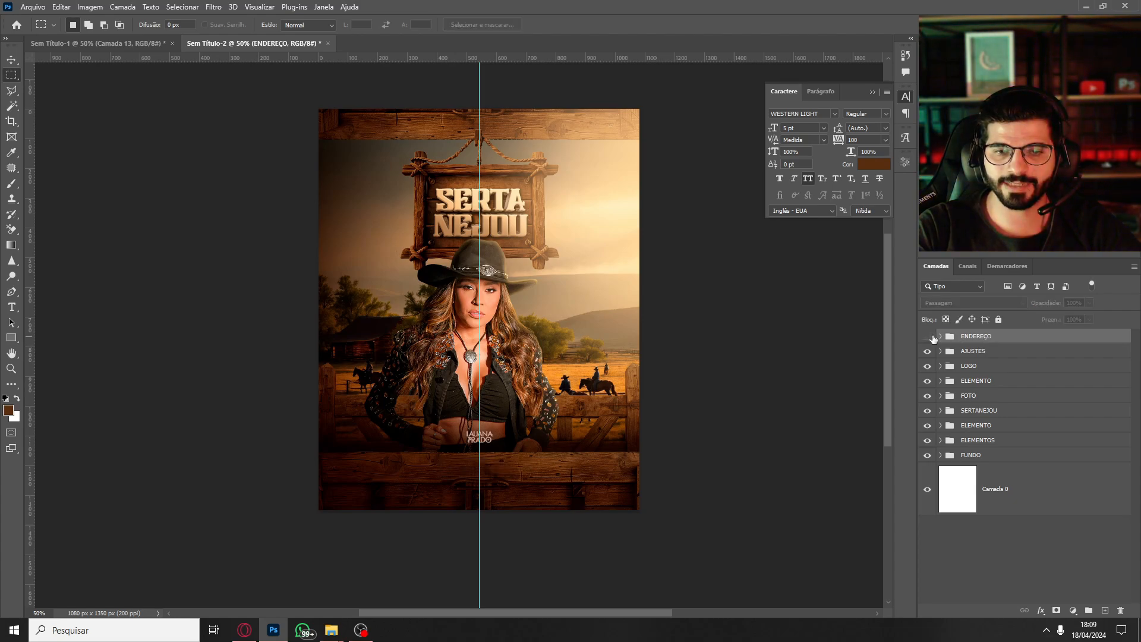
click(928, 337)
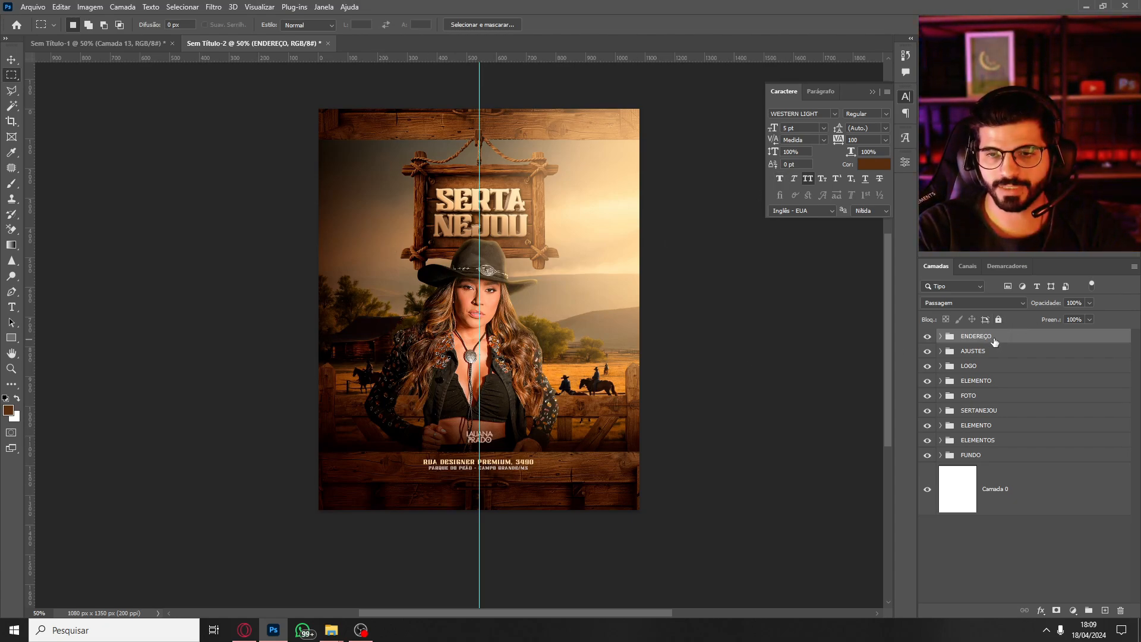
click(926, 337)
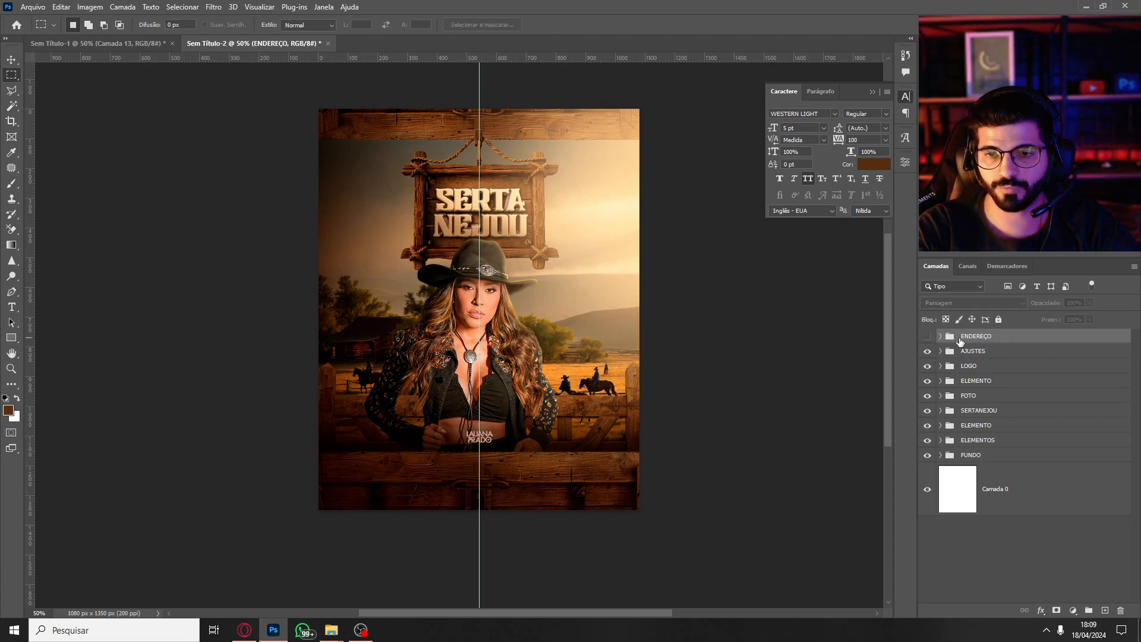
click(927, 337)
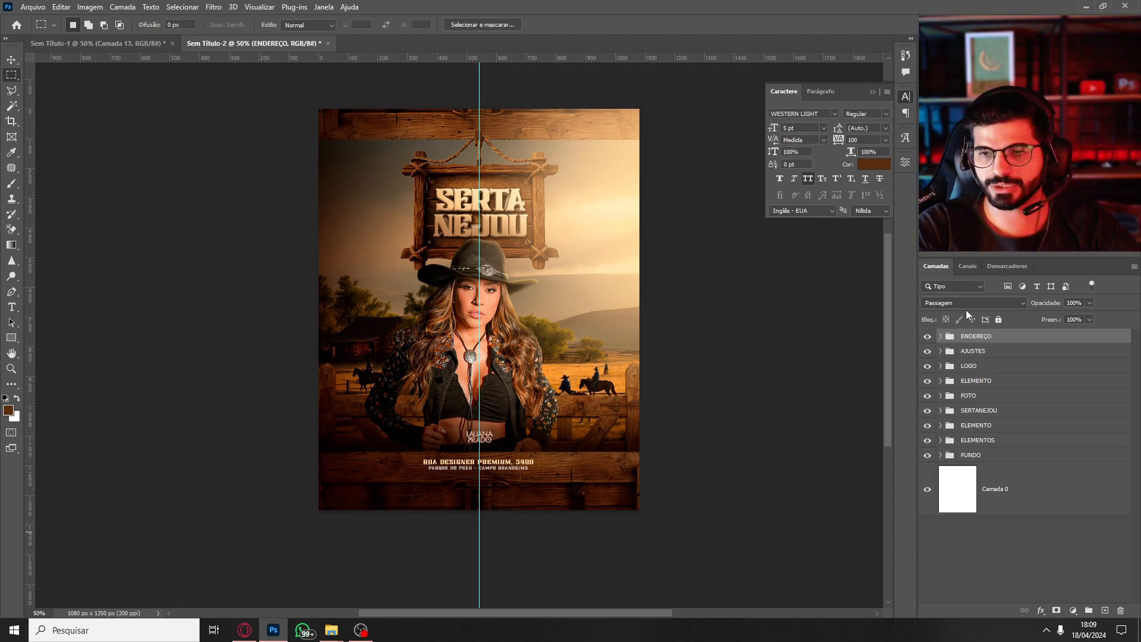
Split the ENDEREÇO group's underlying-layer black Blend If slider to 0/38 and inspect the text's wood blending up close.
click(1040, 610)
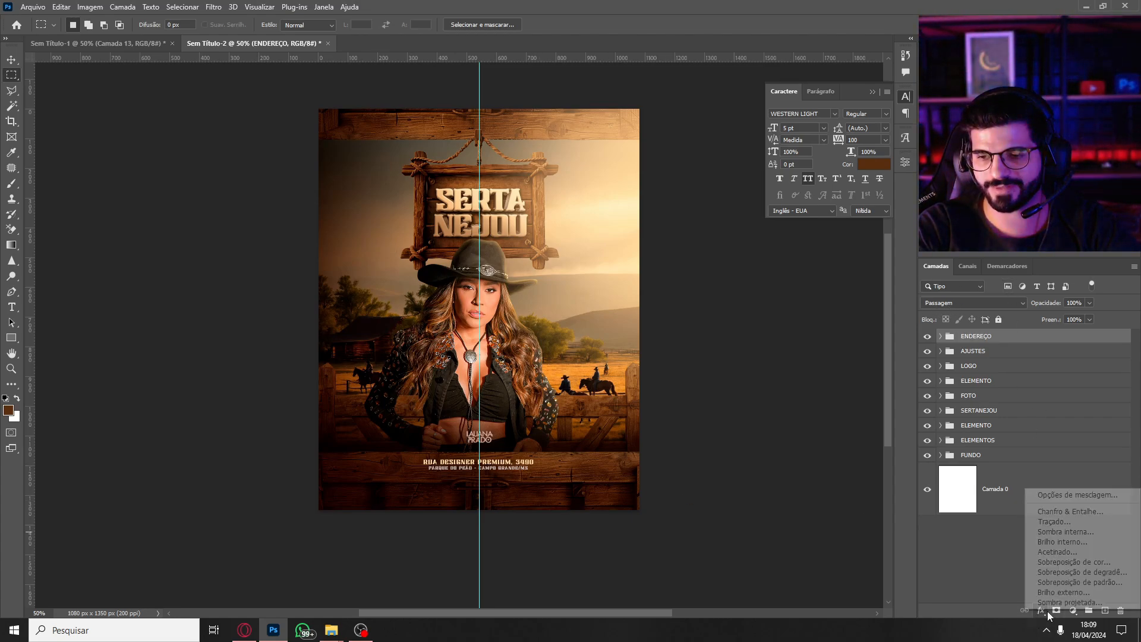
click(1065, 494)
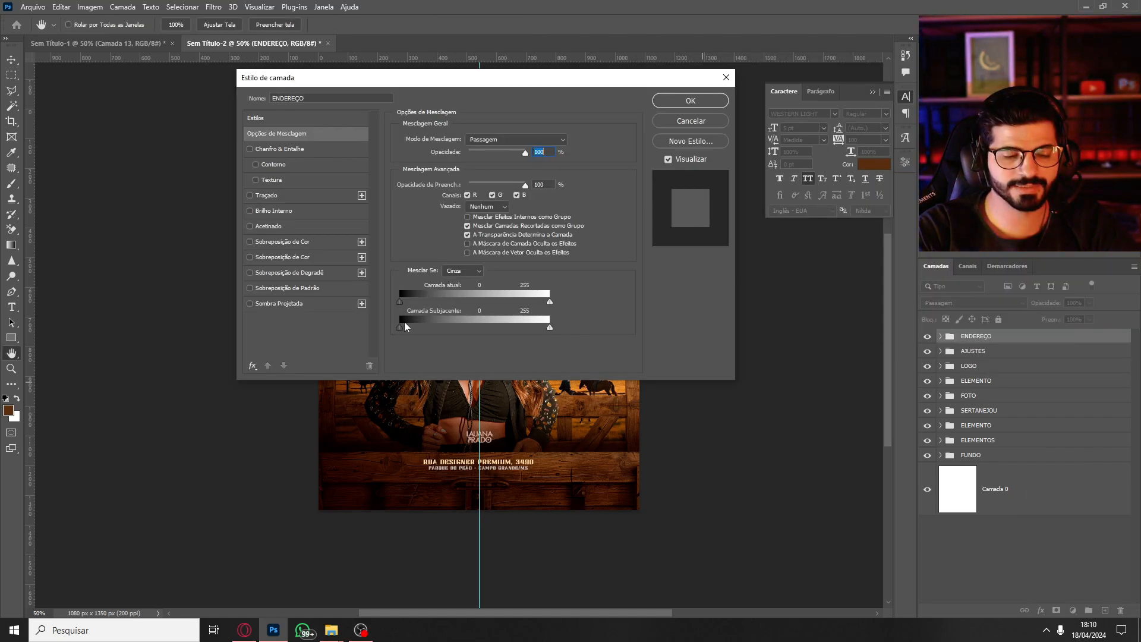
alt+drag(402, 327, 431, 332)
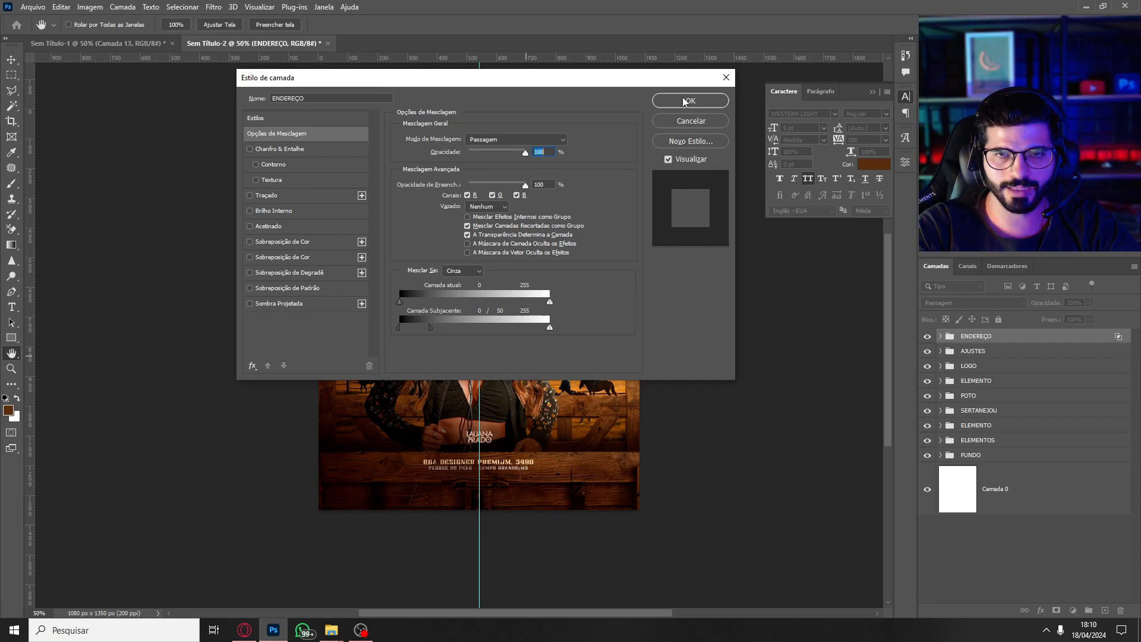
mouse_move(430, 327)
mouse_down()
mouse_move(399, 328)
mouse_move(451, 331)
mouse_move(384, 330)
mouse_move(428, 331)
mouse_move(411, 331)
mouse_up()
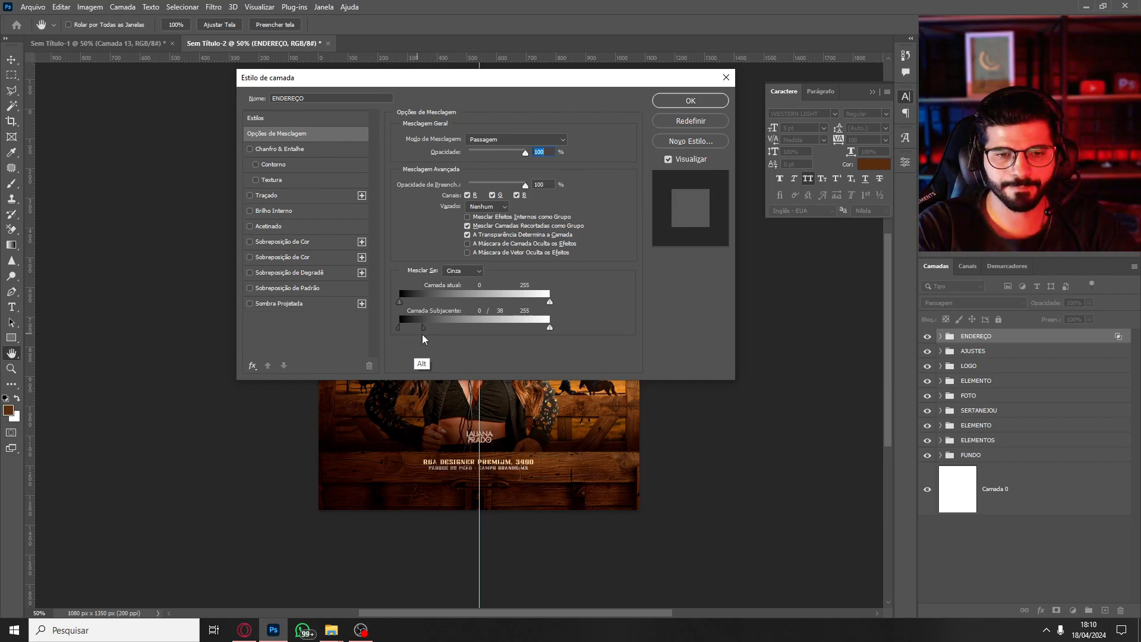
click(690, 101)
key(ctrl+plus)
key(ctrl+plus)
key(ctrl+plus)
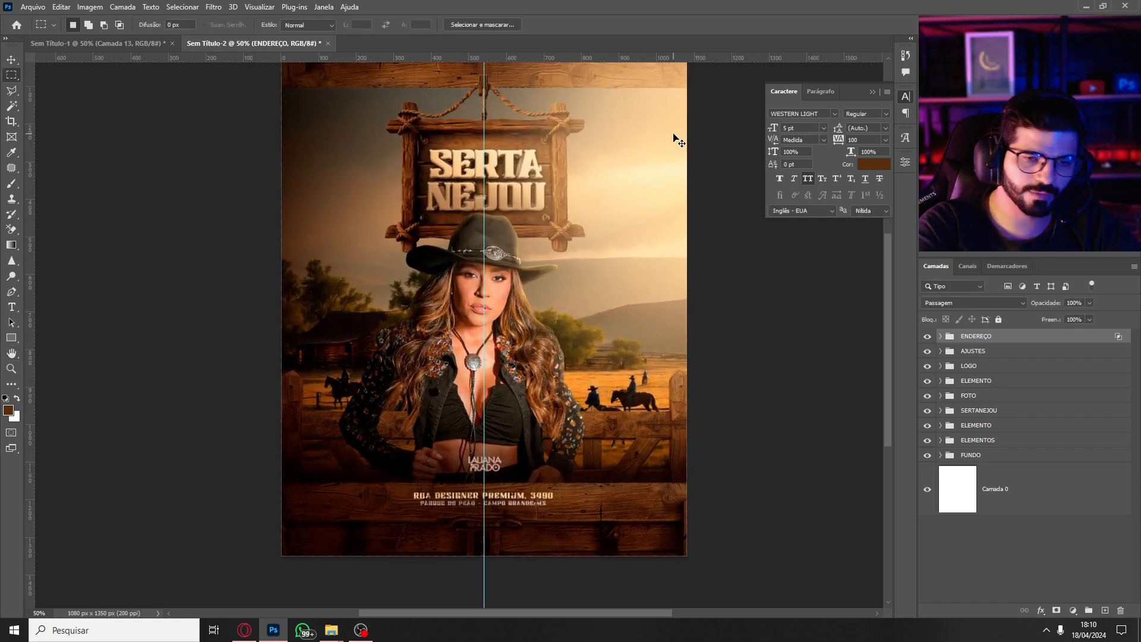
drag(592, 434, 602, 372)
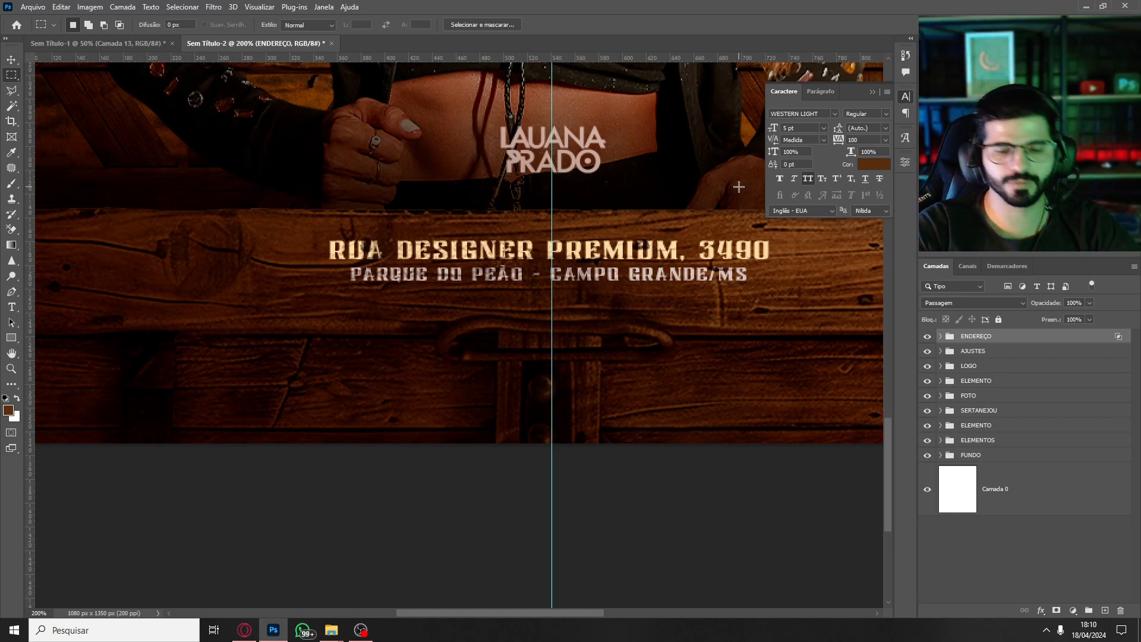
key(ctrl+0)
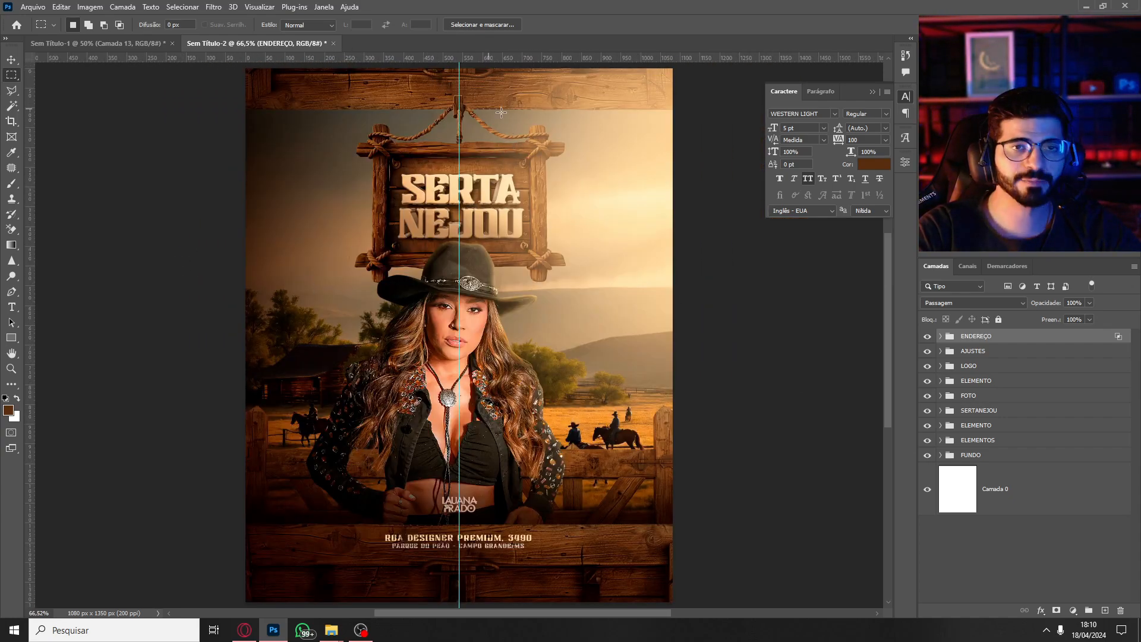
Place two horizontal guides across the poster, one just below the SERTANEJOU lettering and one near the sign's lower edge.
drag(557, 47, 551, 178)
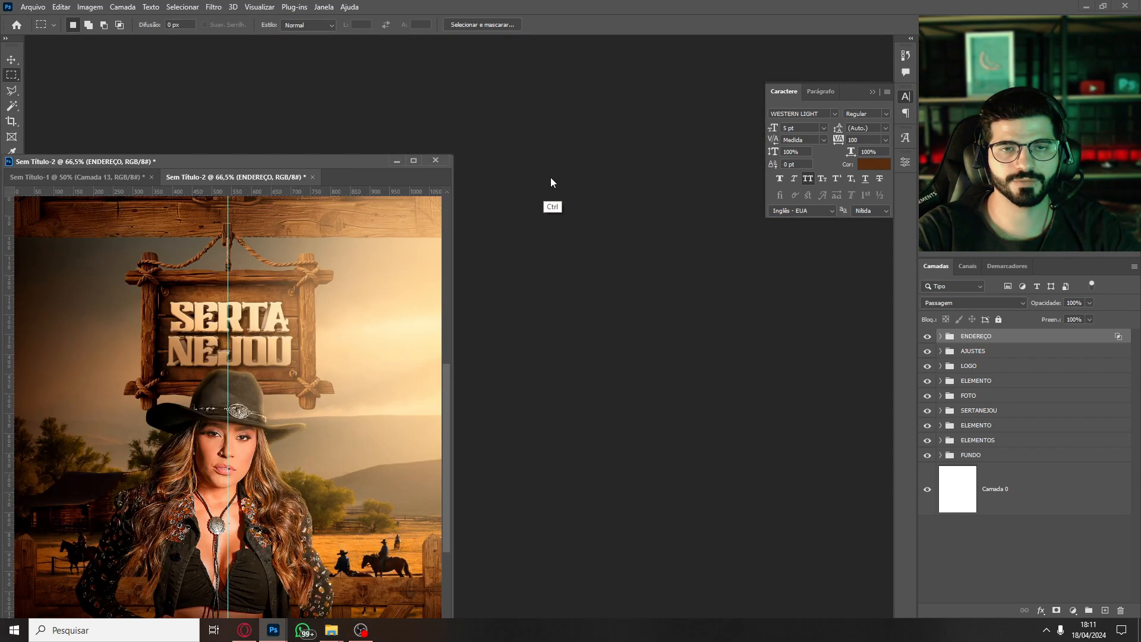
drag(330, 158, 412, 38)
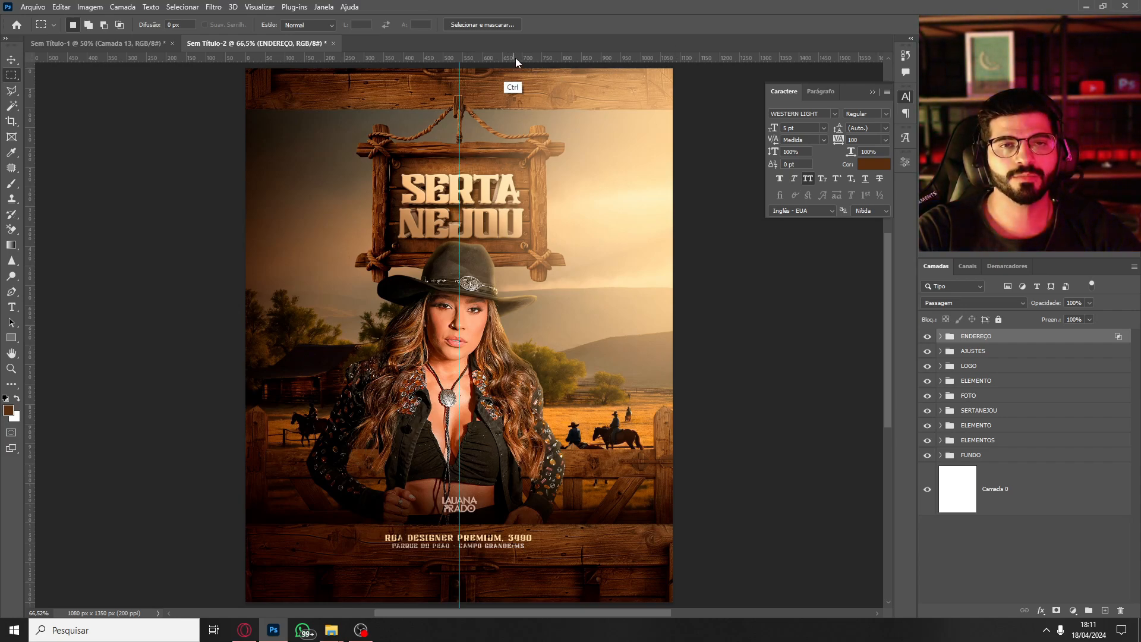
drag(515, 59, 535, 239)
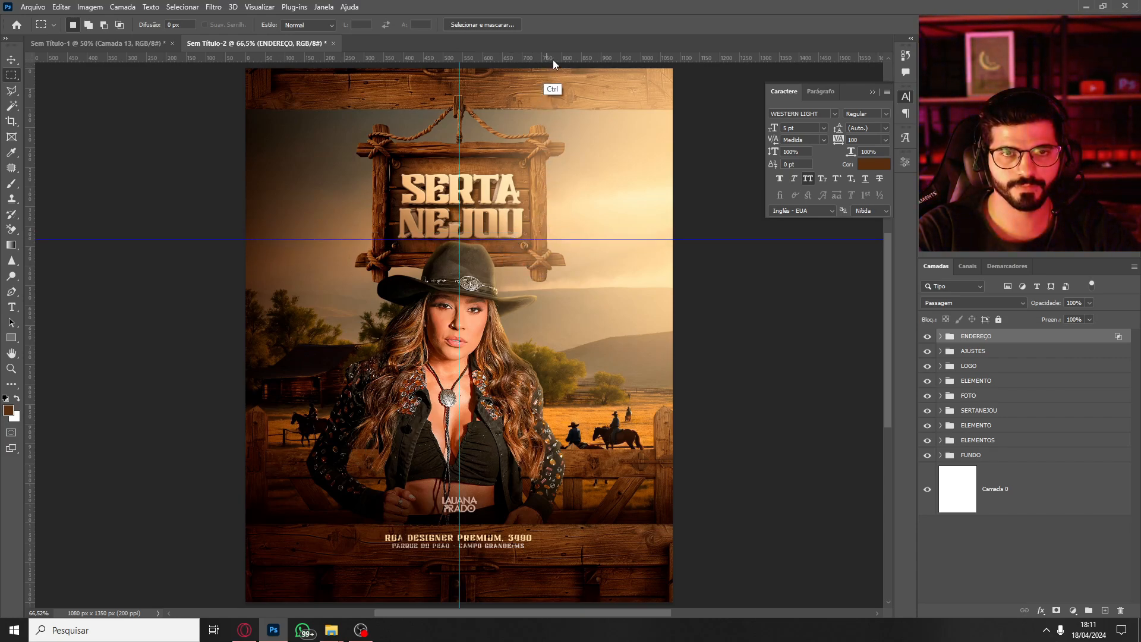
drag(553, 60, 538, 275)
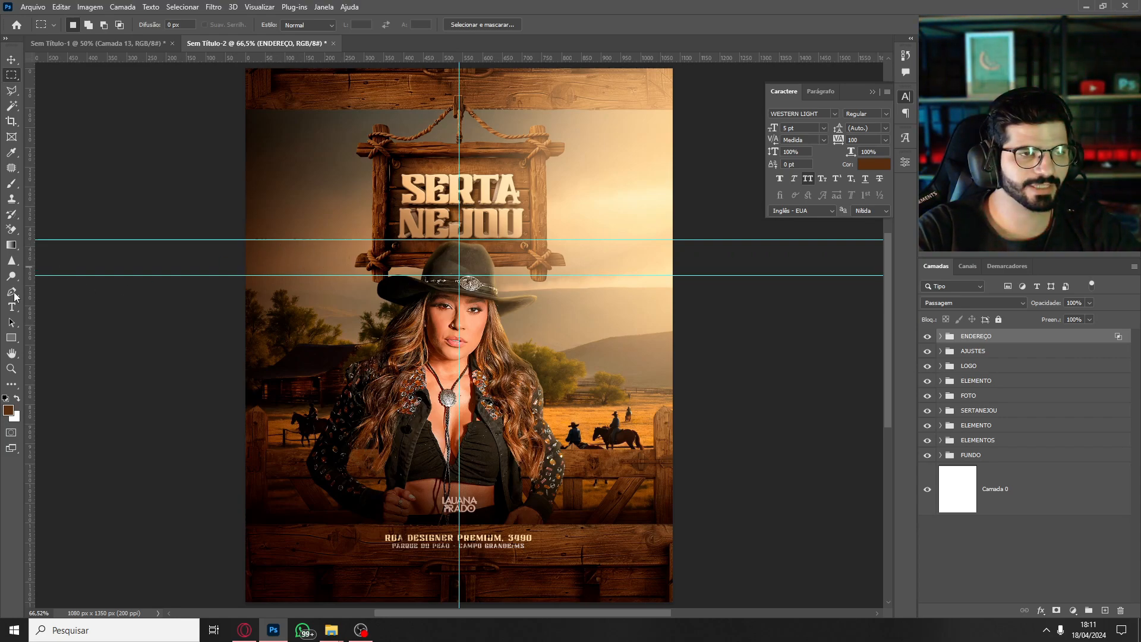
Add a text layer reading 20 beside the wooden sign, over the darker sky, and set its tracking to 0.
key(t)
click(307, 260)
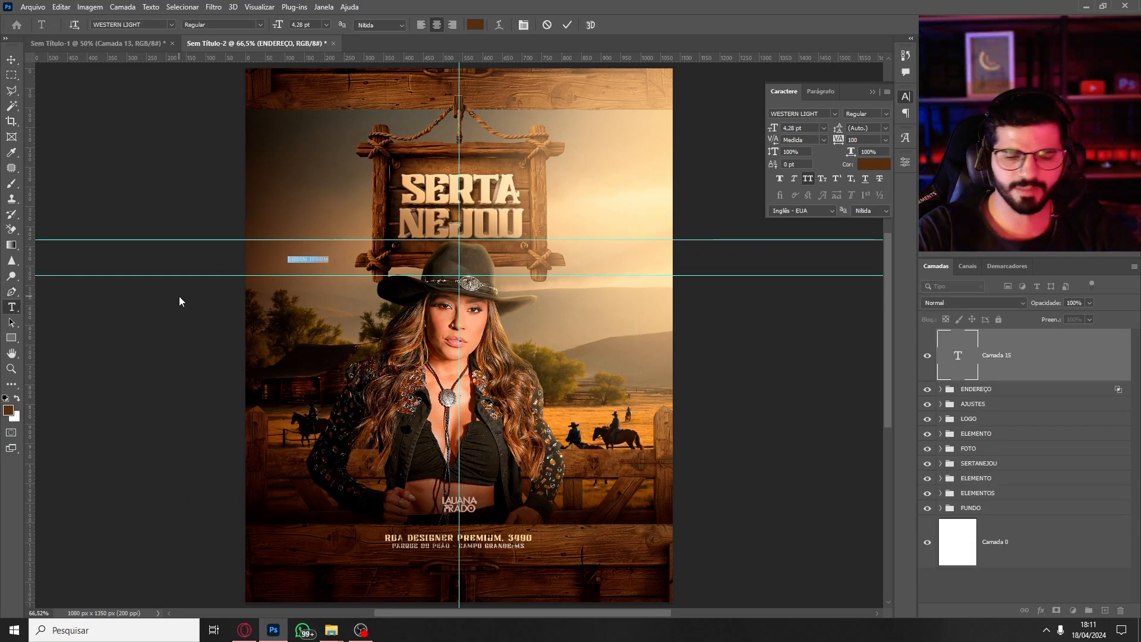
text(20)
key(ctrl+Return)
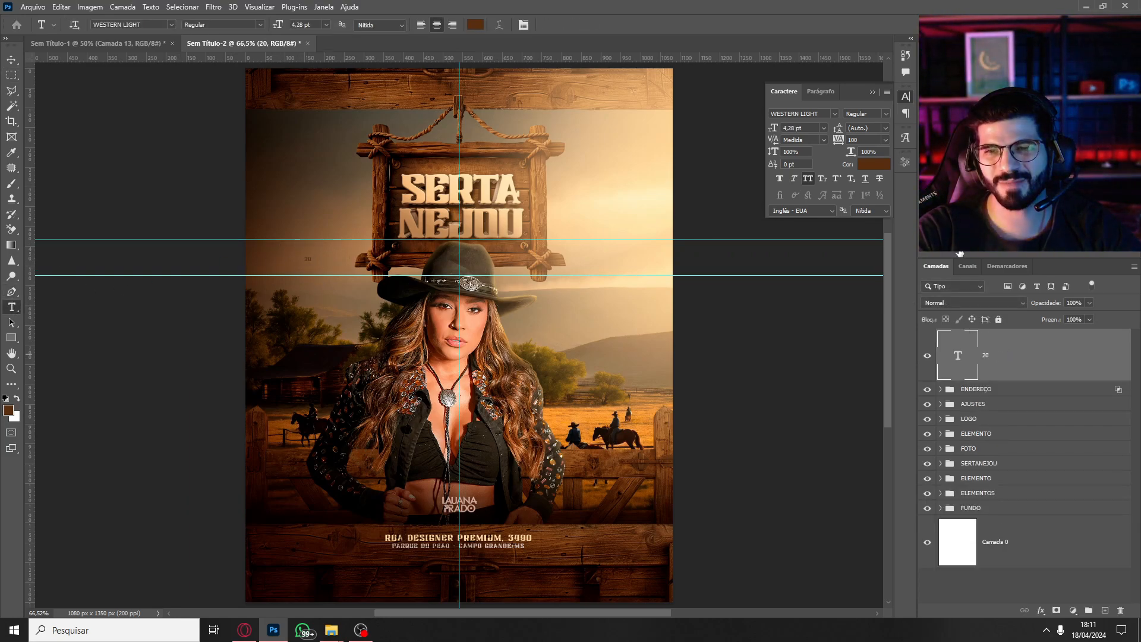
click(885, 140)
click(861, 209)
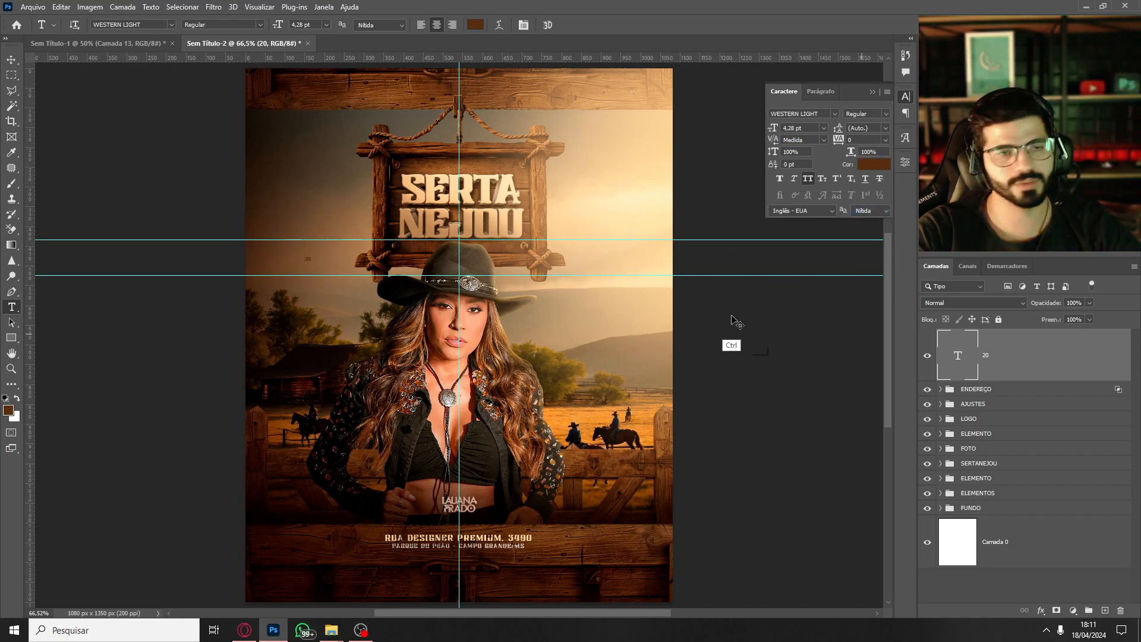
Scale the 20 up to about 21 pt and colour it a pale cream sampled from the bright sky.
key(ctrl+t)
drag(312, 255, 338, 229)
key(Return)
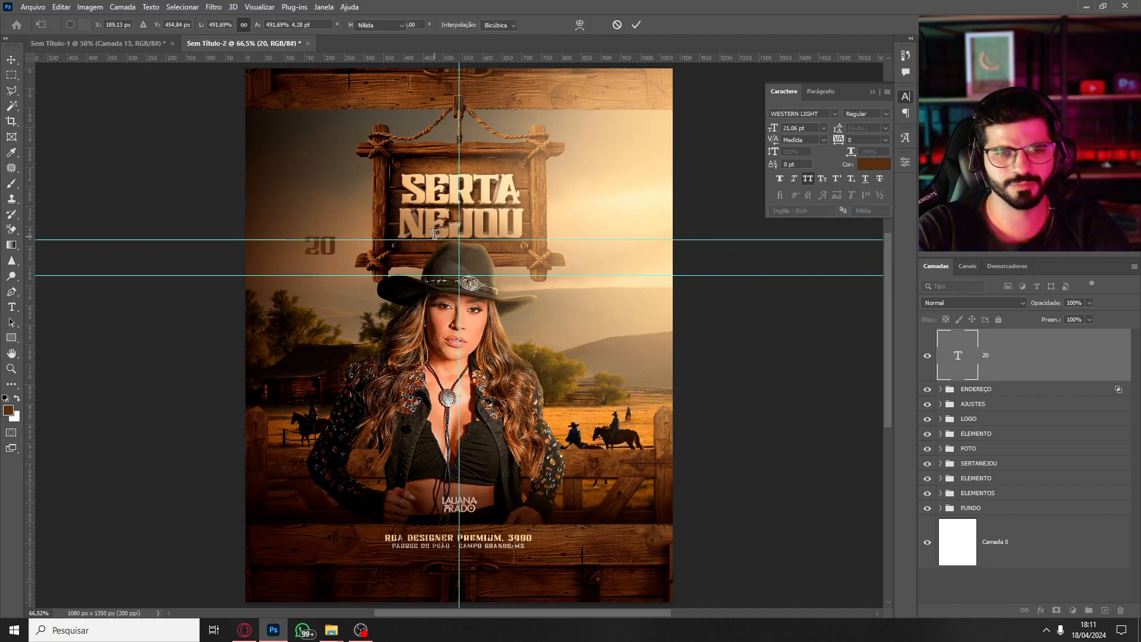
click(872, 169)
click(658, 206)
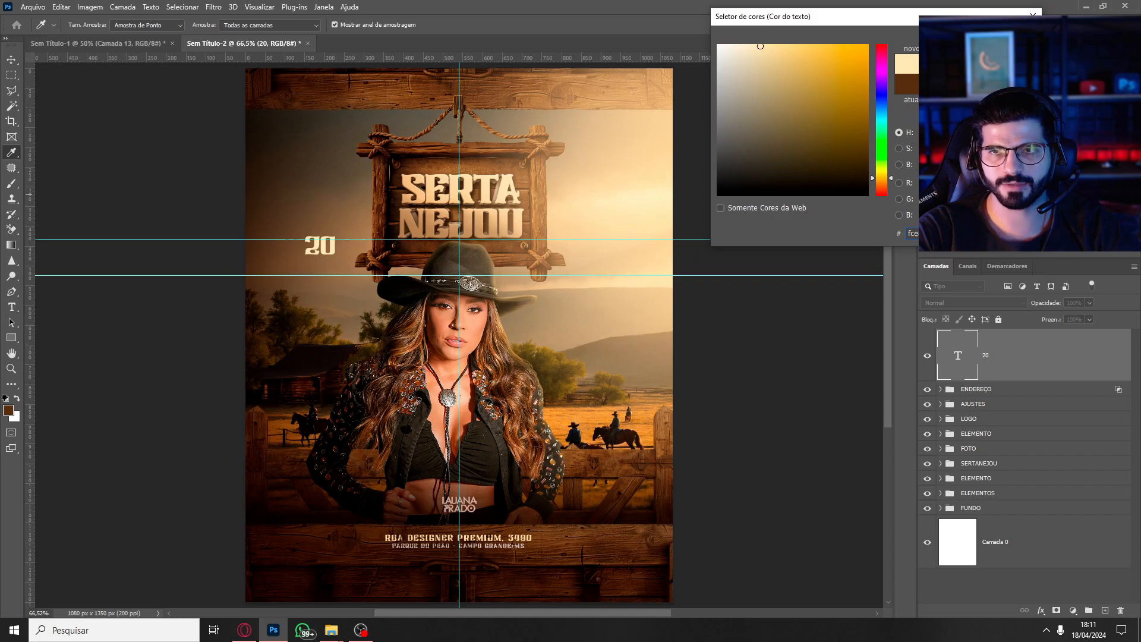
click(987, 31)
Duplicate the 20 directly below itself and replace the copy's text with ABRIL.
drag(346, 246, 336, 278)
double_click(326, 274)
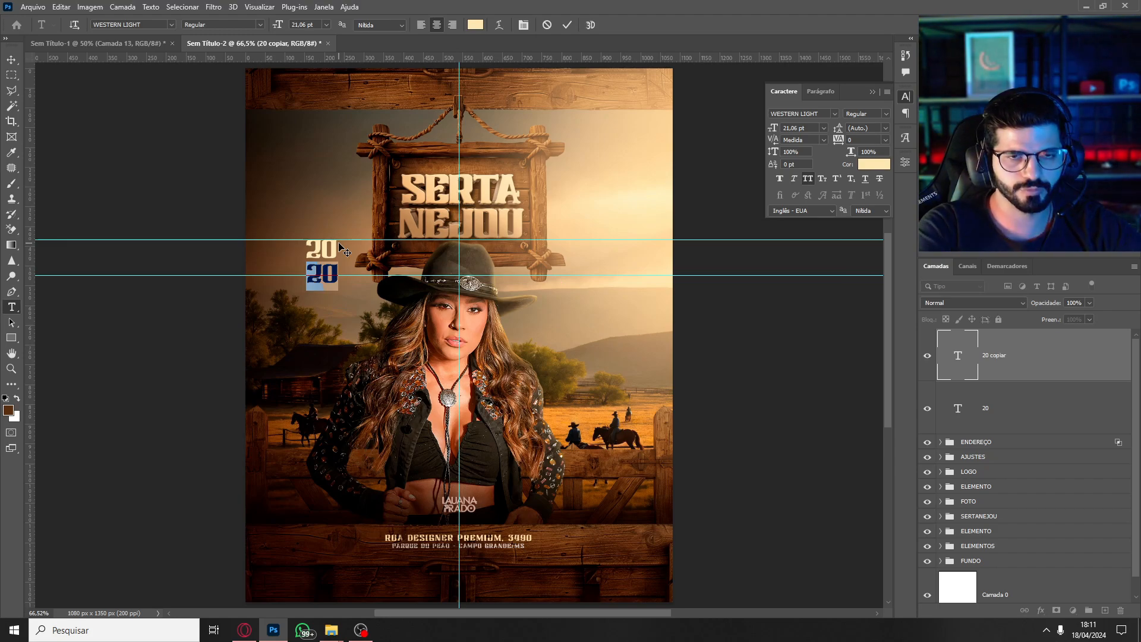
text(ABR)
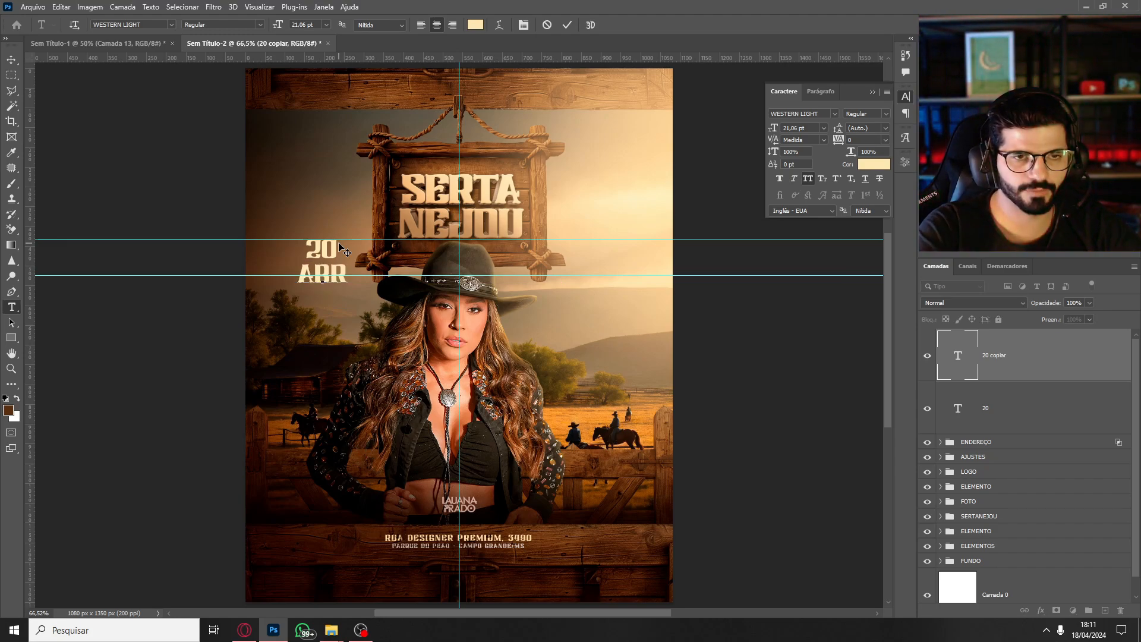
text(IL)
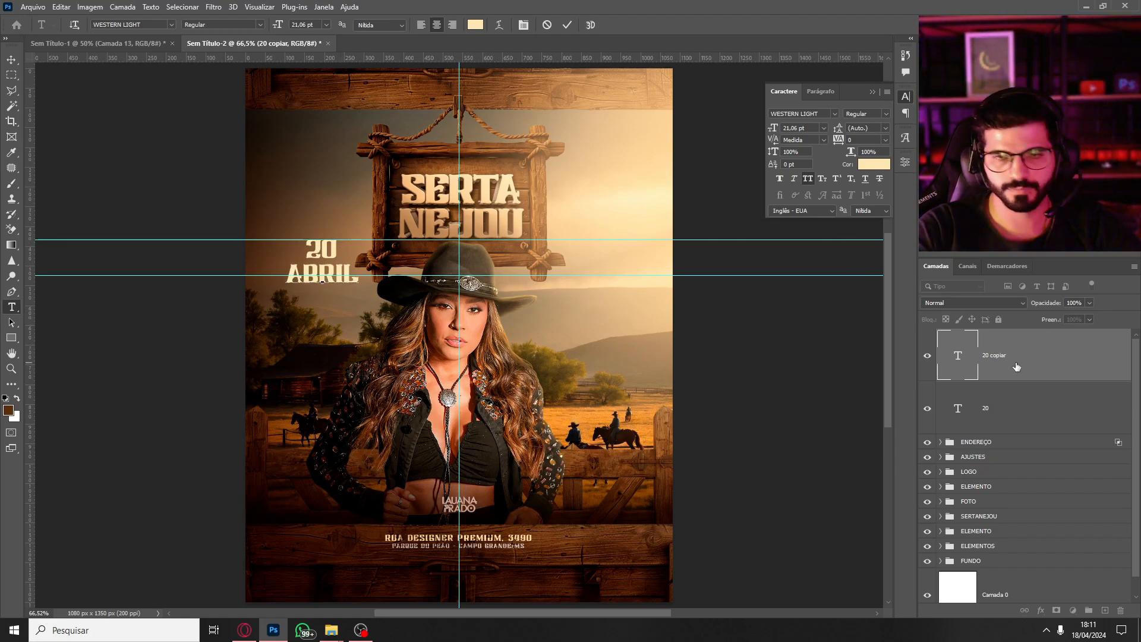
key(ctrl+Return)
Scale ABRIL down to about 9.95 pt tight beneath the 20 and shift both date texts slightly closer to the sign.
mouse_move(359, 283)
mouse_down()
mouse_move(316, 275)
mouse_move(344, 276)
mouse_up()
key(Return)
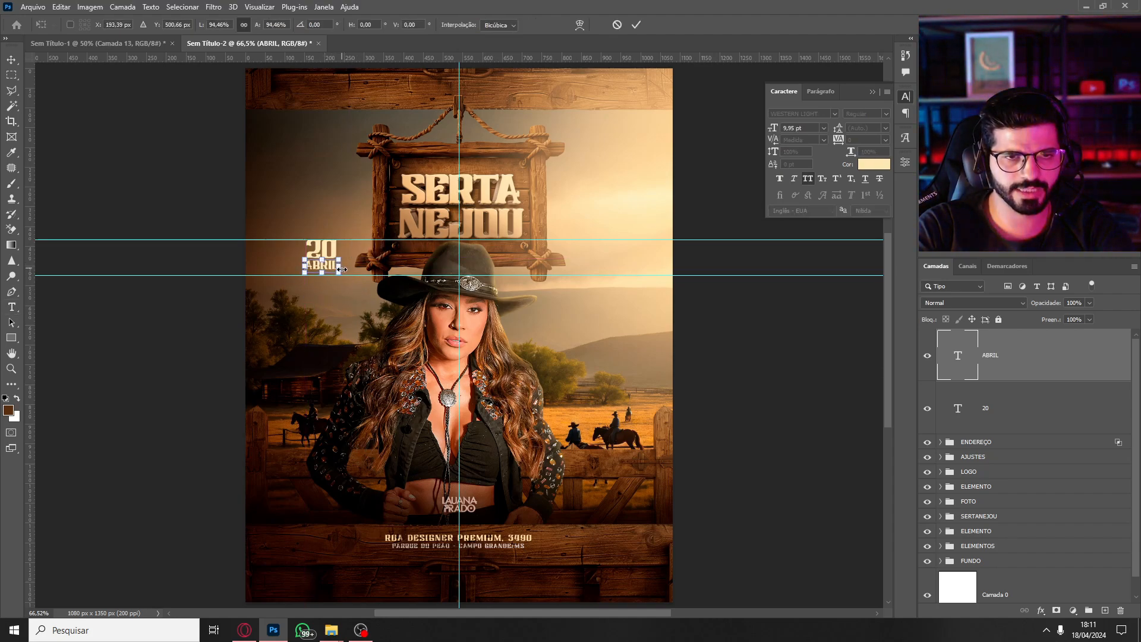
key(Return)
shift+click(1014, 429)
drag(336, 267, 334, 261)
Recolour the ABRIL text with a light orange tan sampled from the plank along the poster's top edge.
click(326, 271)
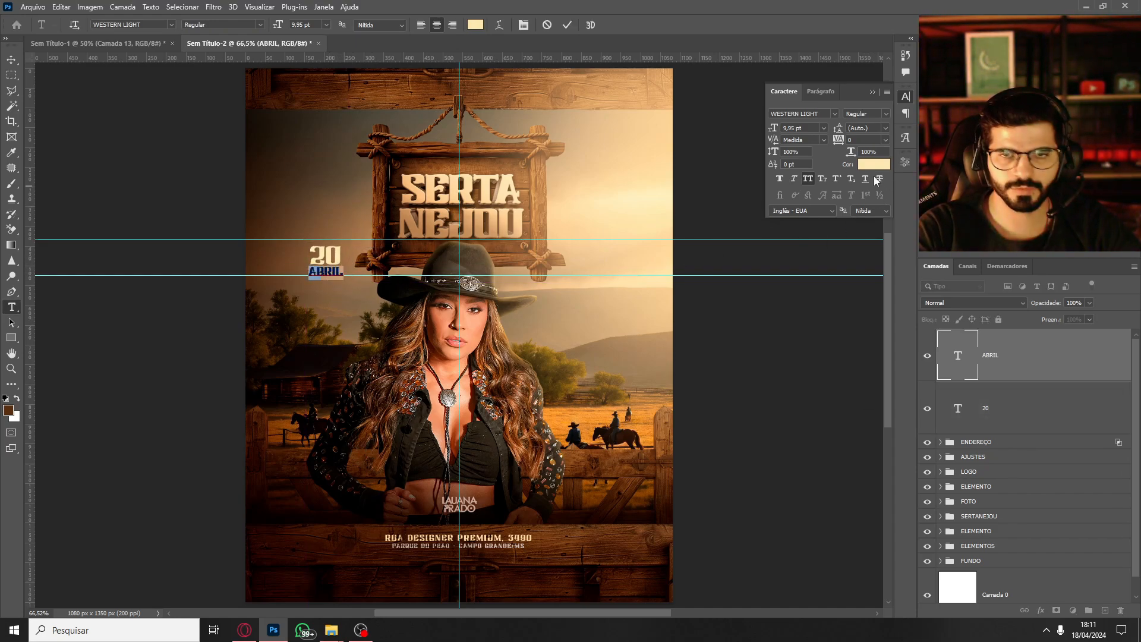
click(862, 166)
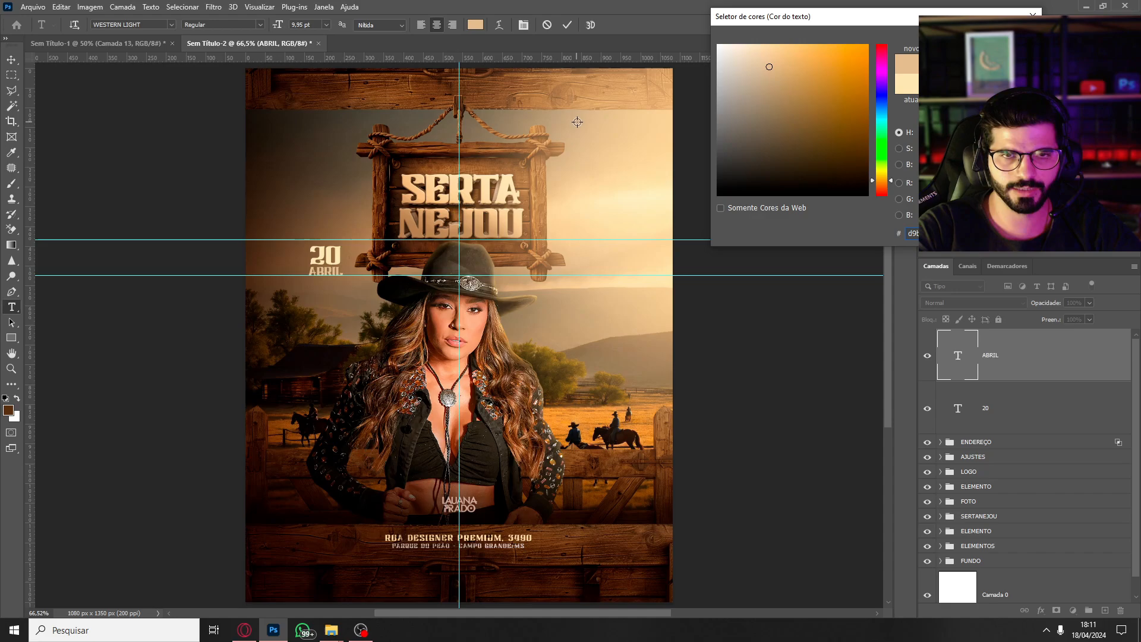
click(604, 97)
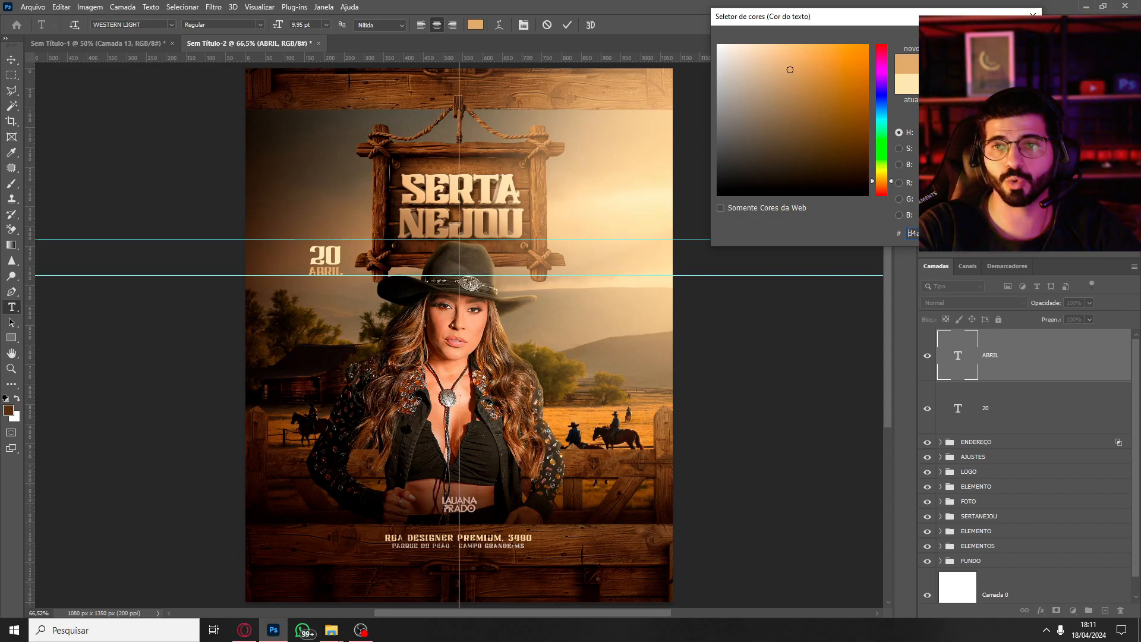
click(1001, 49)
Lower the upper guide to the top of the 20 and place logo_designer_premium_3, scaled to fit between the guides opposite the date.
click(1022, 407)
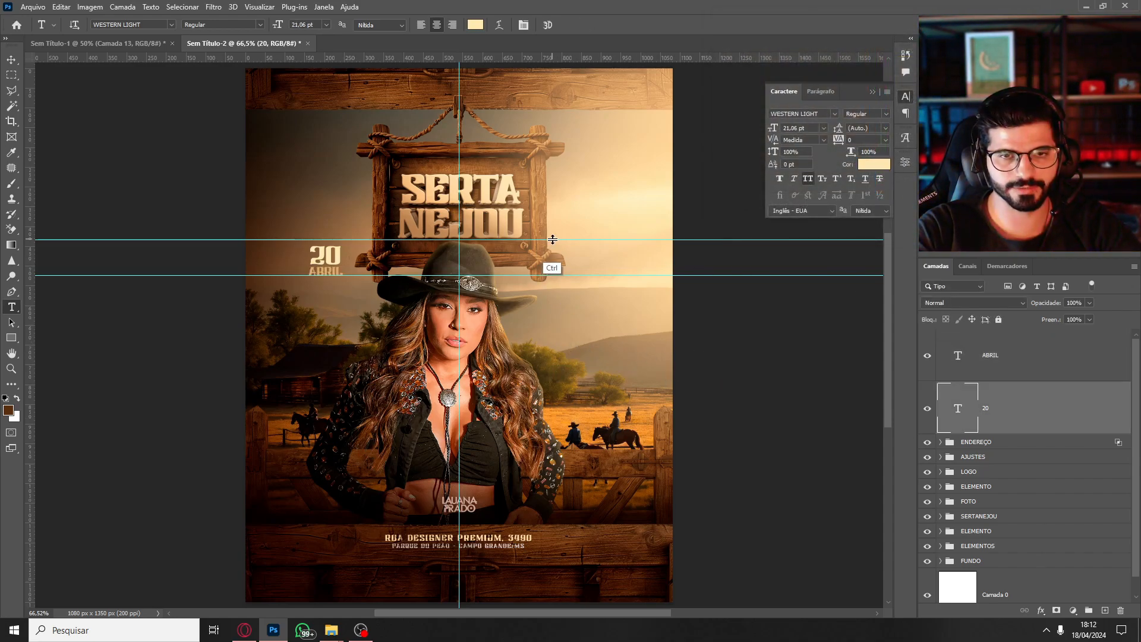
drag(553, 238, 571, 246)
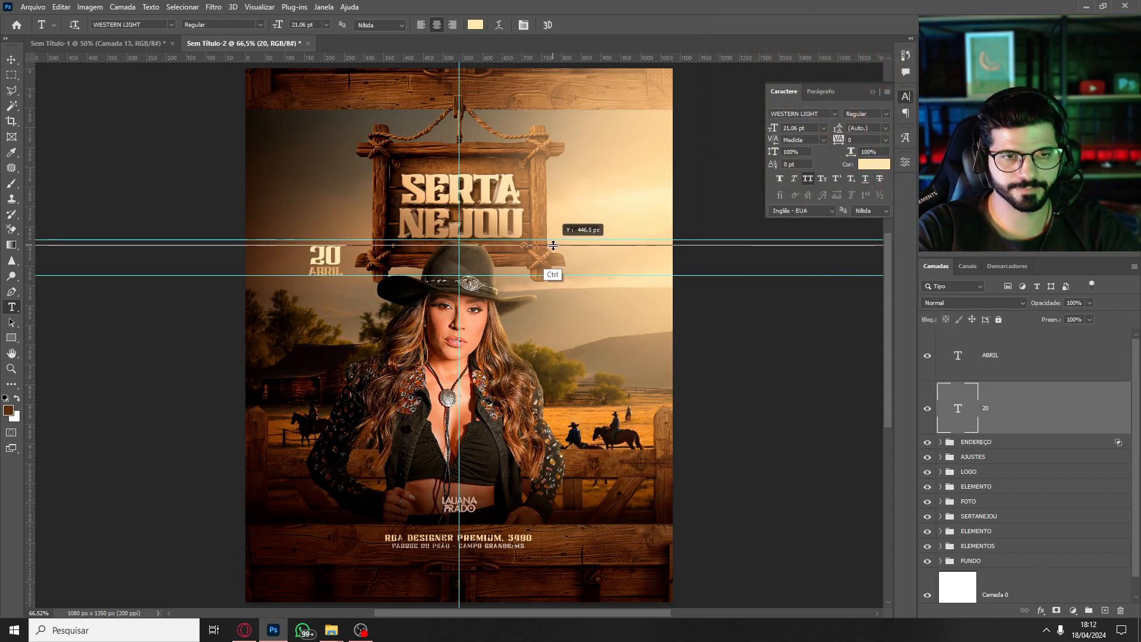
click(1035, 368)
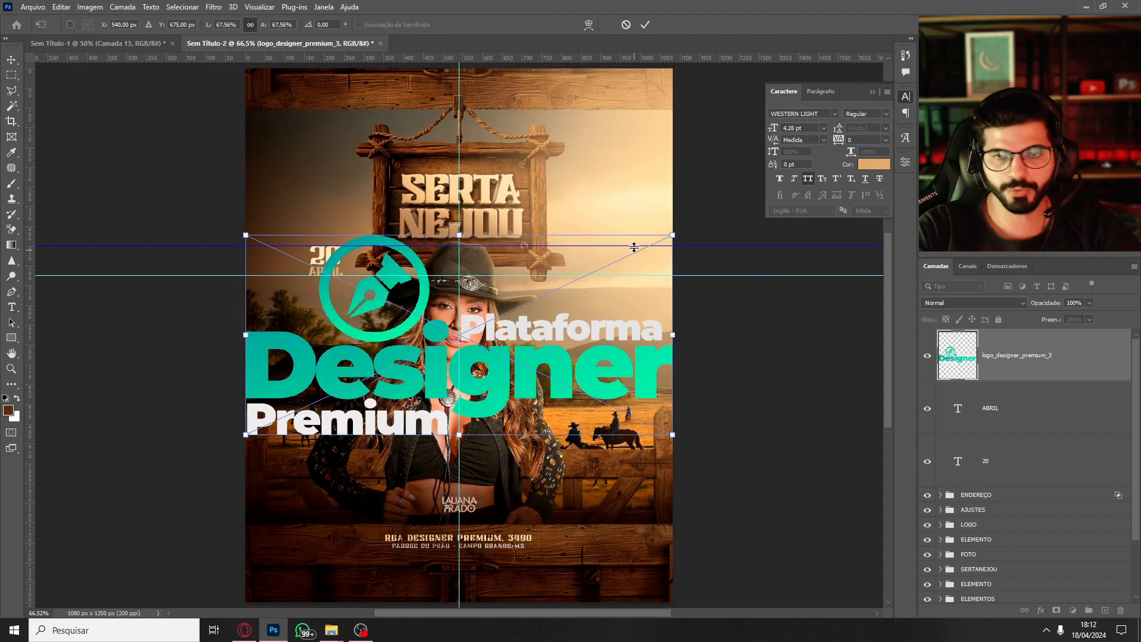
drag(671, 235, 597, 266)
key(Return)
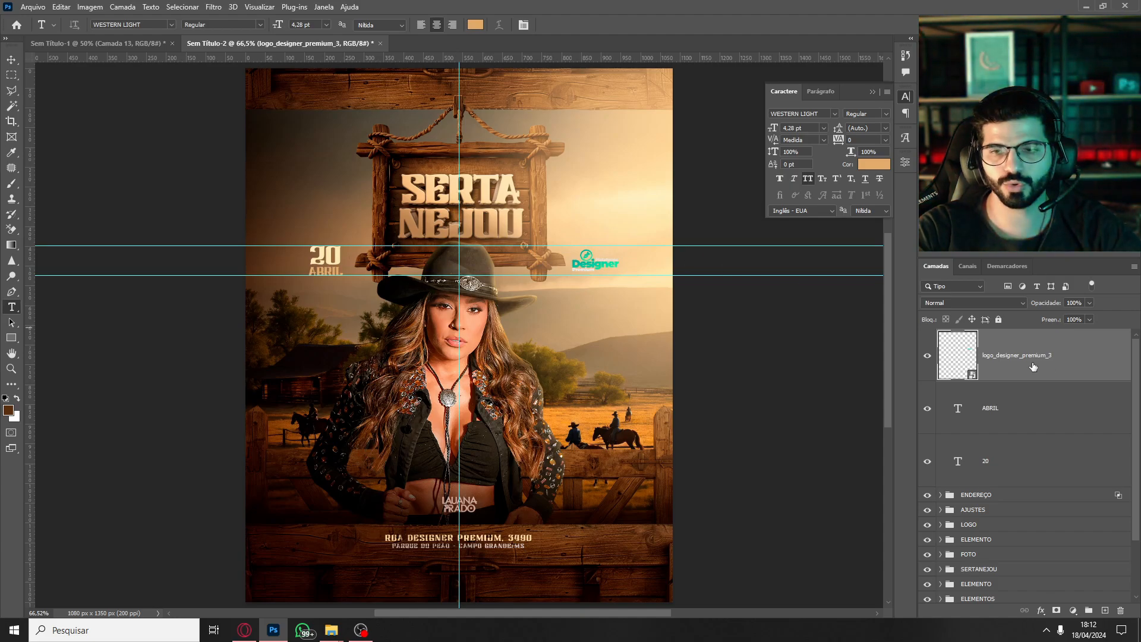
Add a Color Overlay effect to the Designer Premium logo with its blend mode set to Normal.
click(1040, 611)
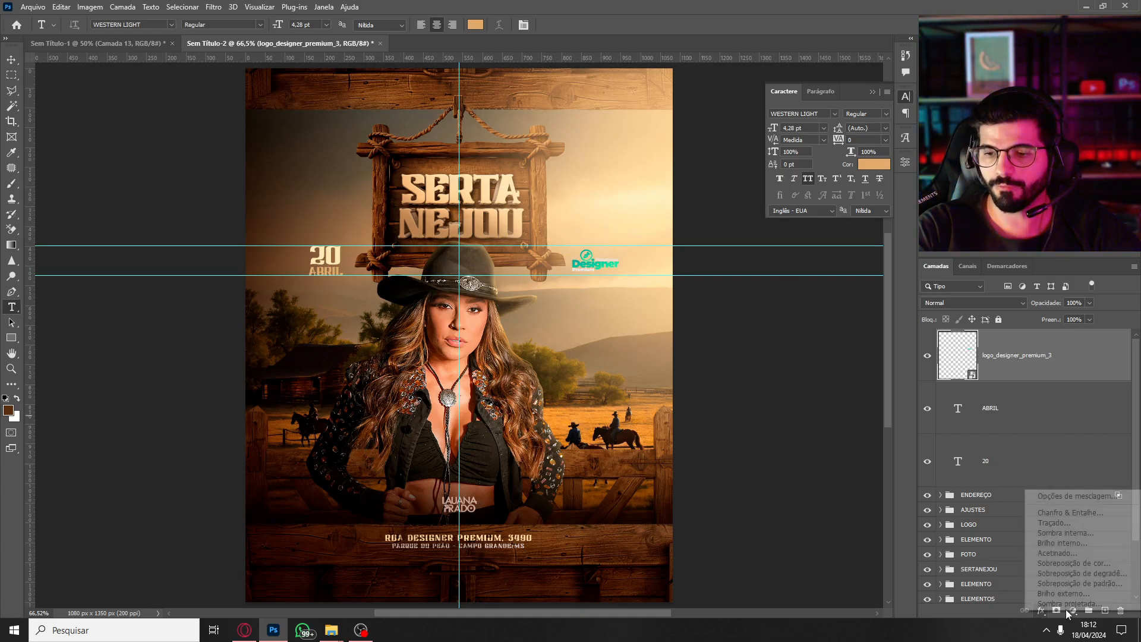
click(1090, 564)
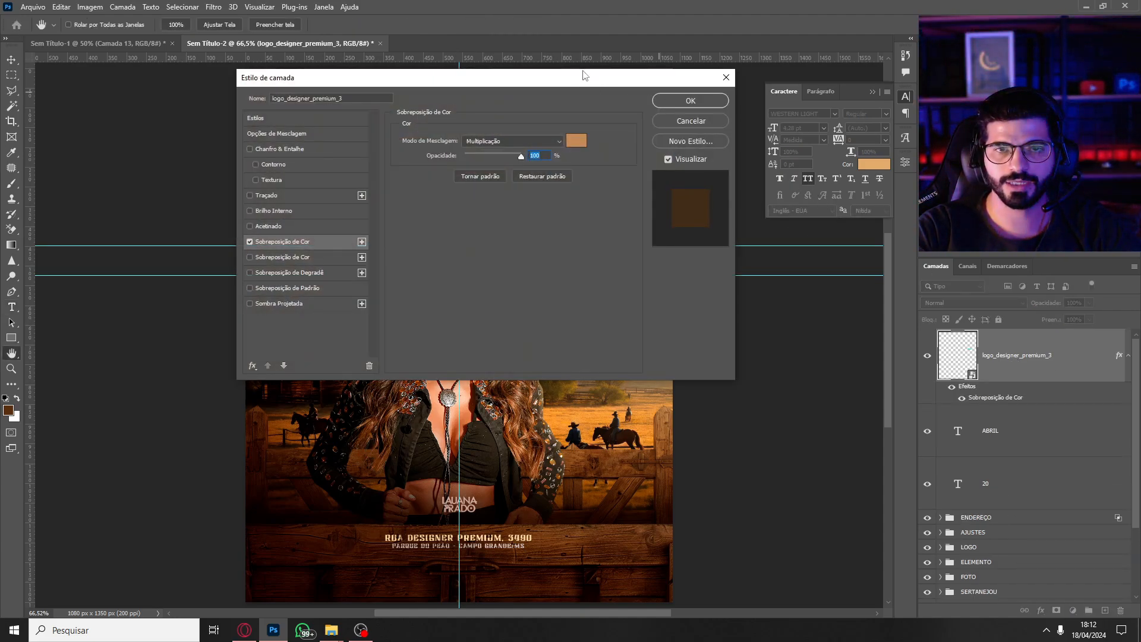
drag(583, 74, 992, 74)
click(901, 146)
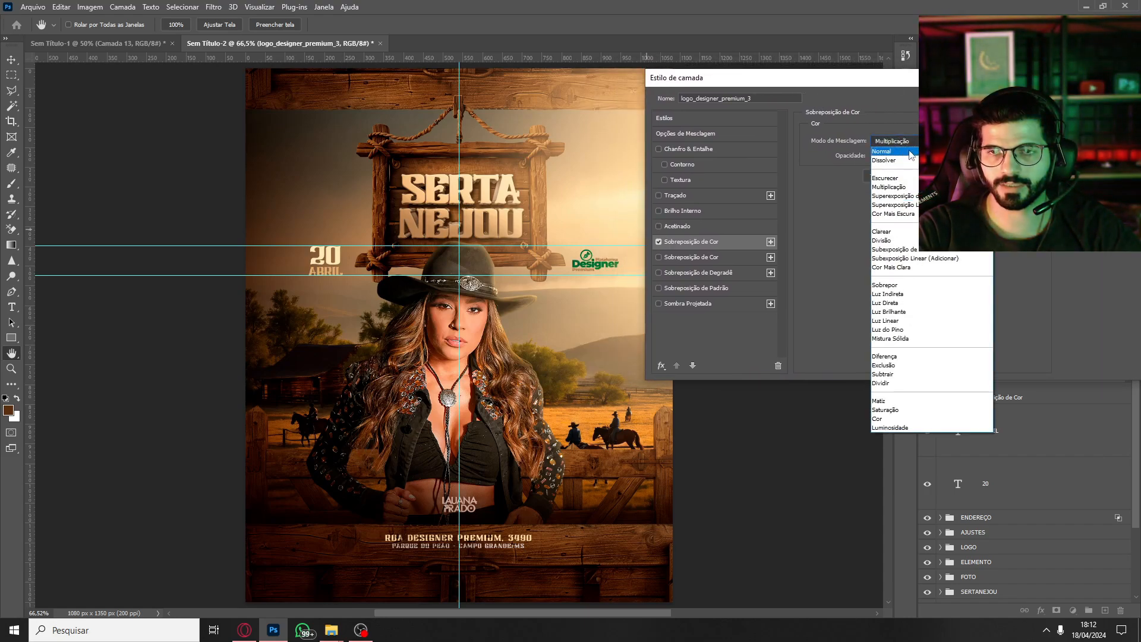
click(897, 149)
Set the logo's overlay to a very light cream, lightened from a sample of the bright sky, and apply the layer style.
click(960, 141)
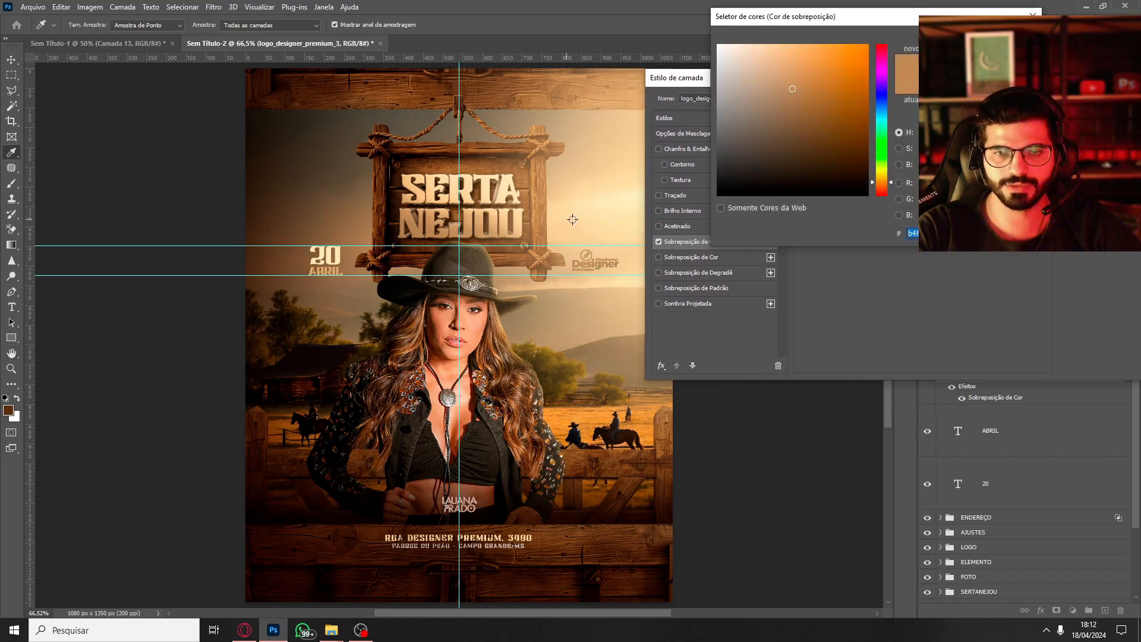
click(602, 230)
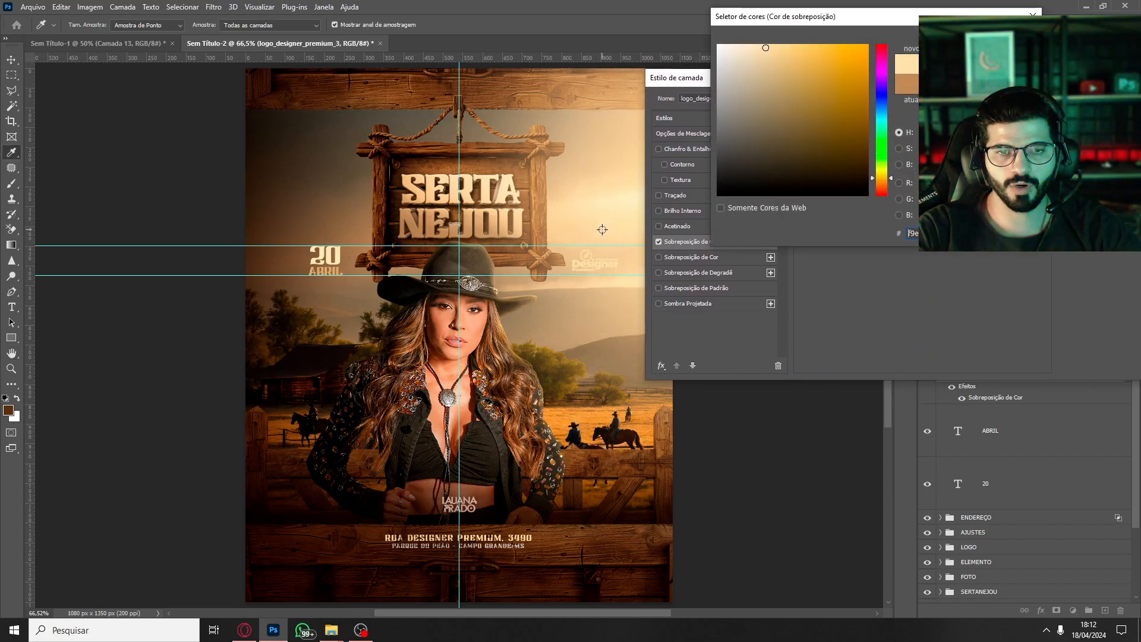
click(619, 143)
click(613, 191)
click(750, 49)
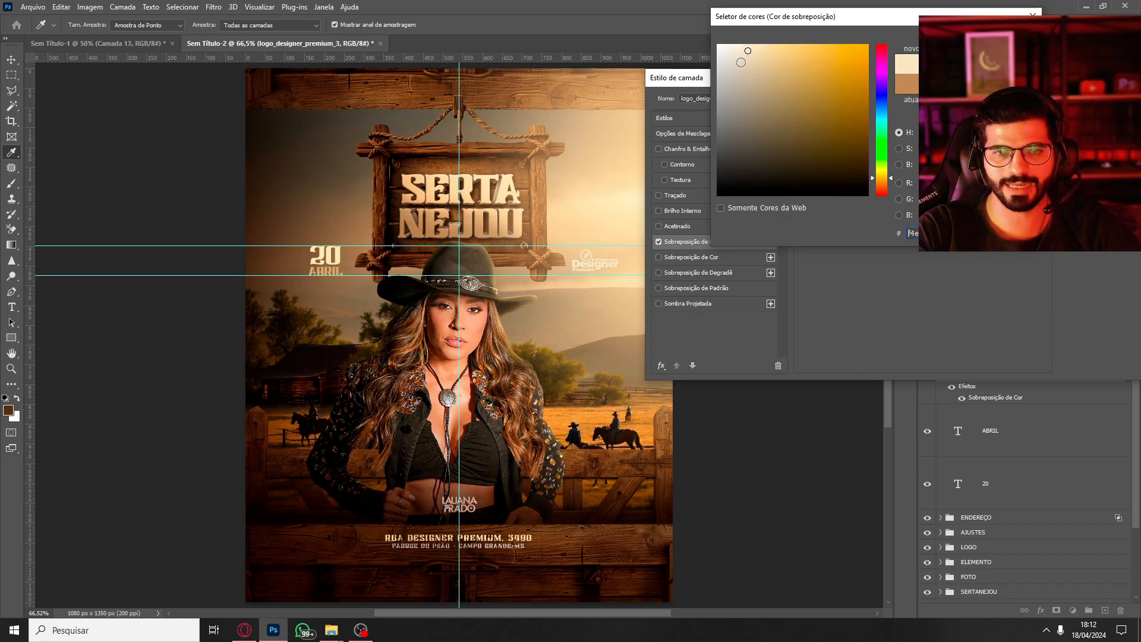
click(359, 212)
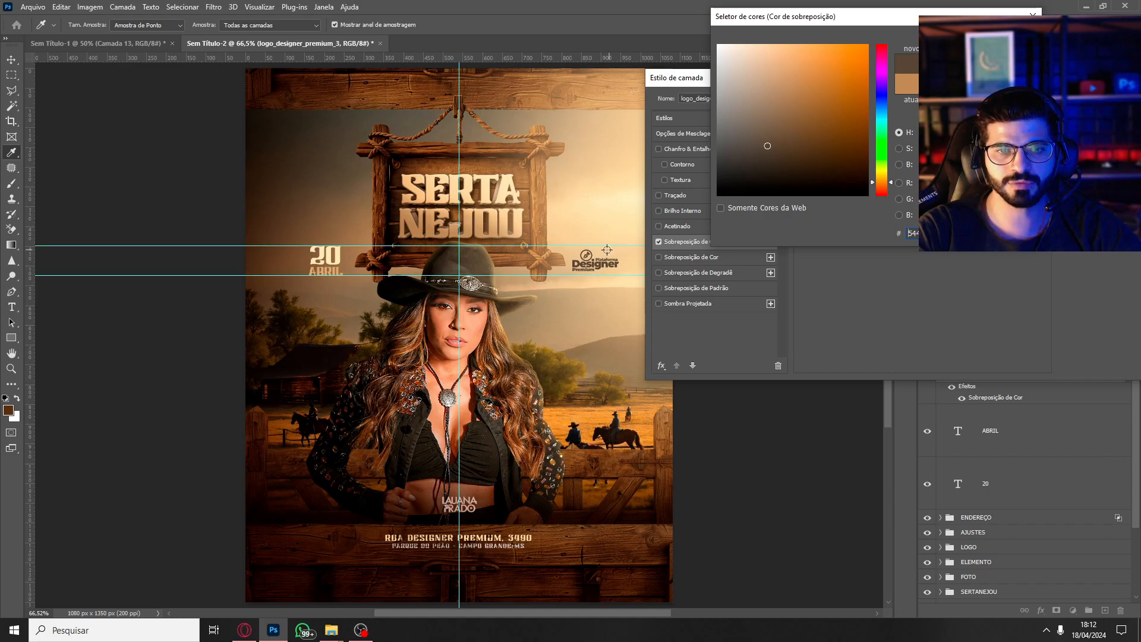
click(615, 145)
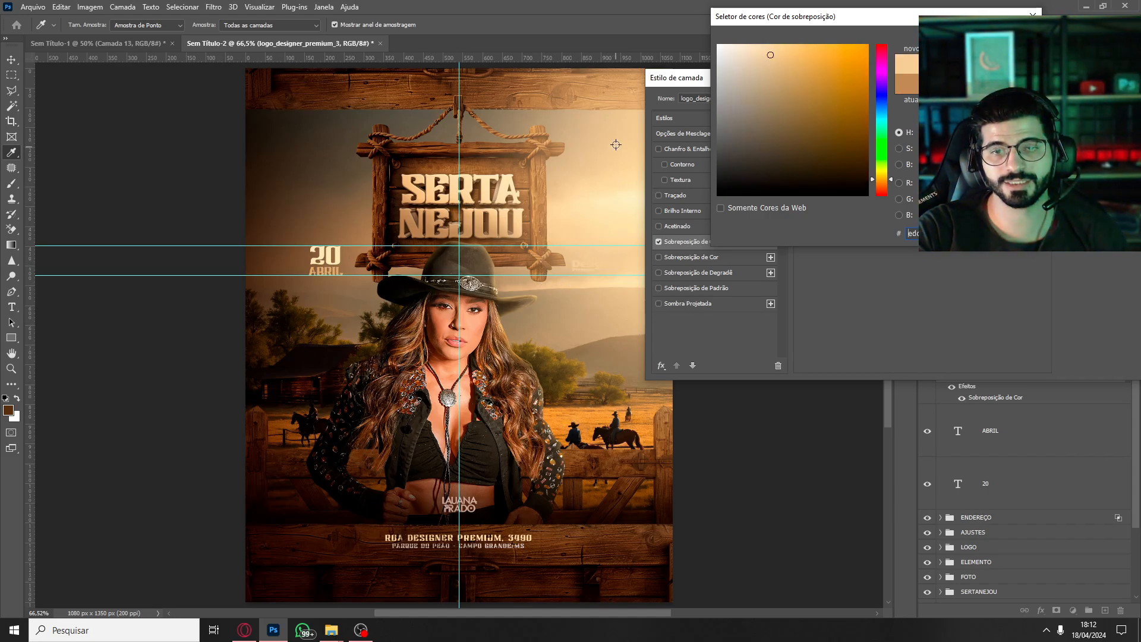
click(752, 44)
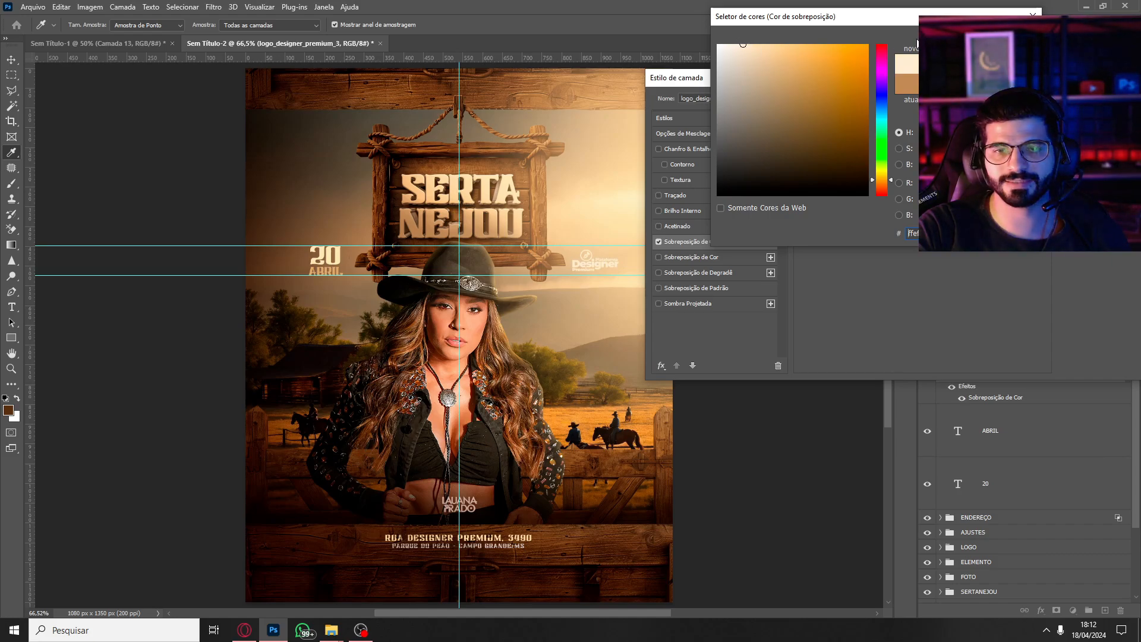
click(996, 48)
click(1097, 98)
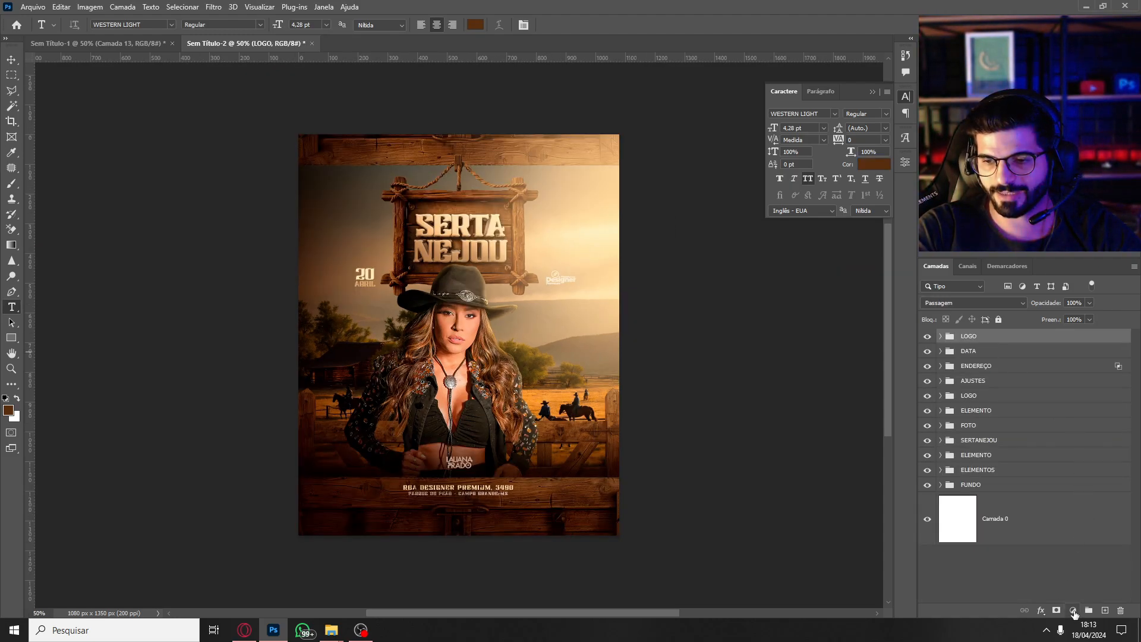
Add a Color Lookup adjustment layer above all the groups and load the 2Strip.look 3DLUT.
click(1073, 611)
click(1097, 544)
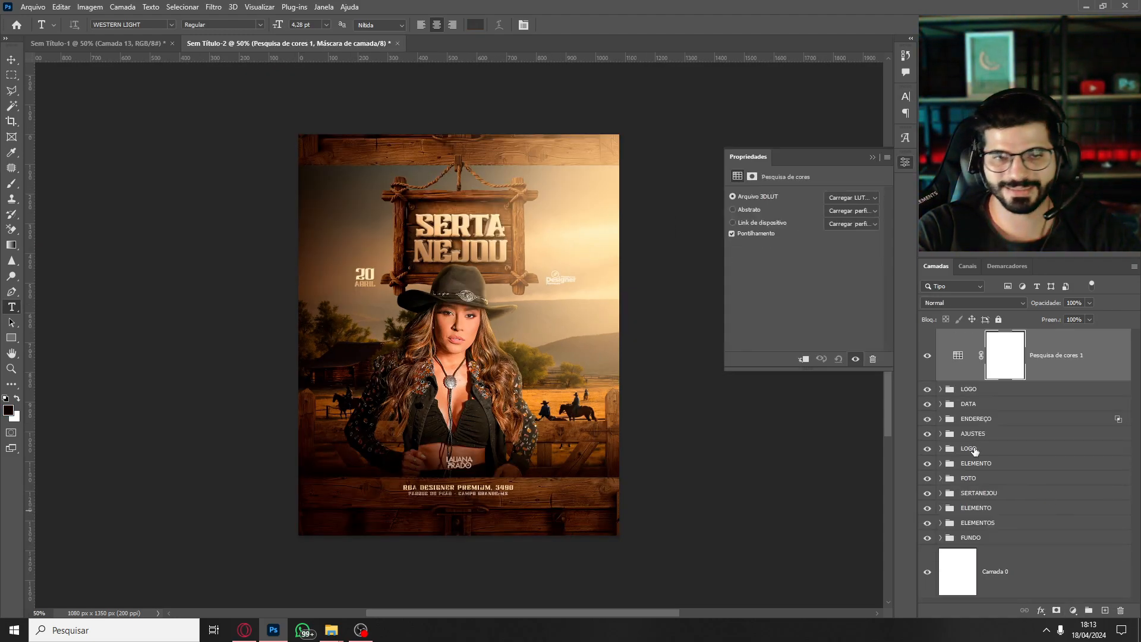
click(848, 196)
click(861, 41)
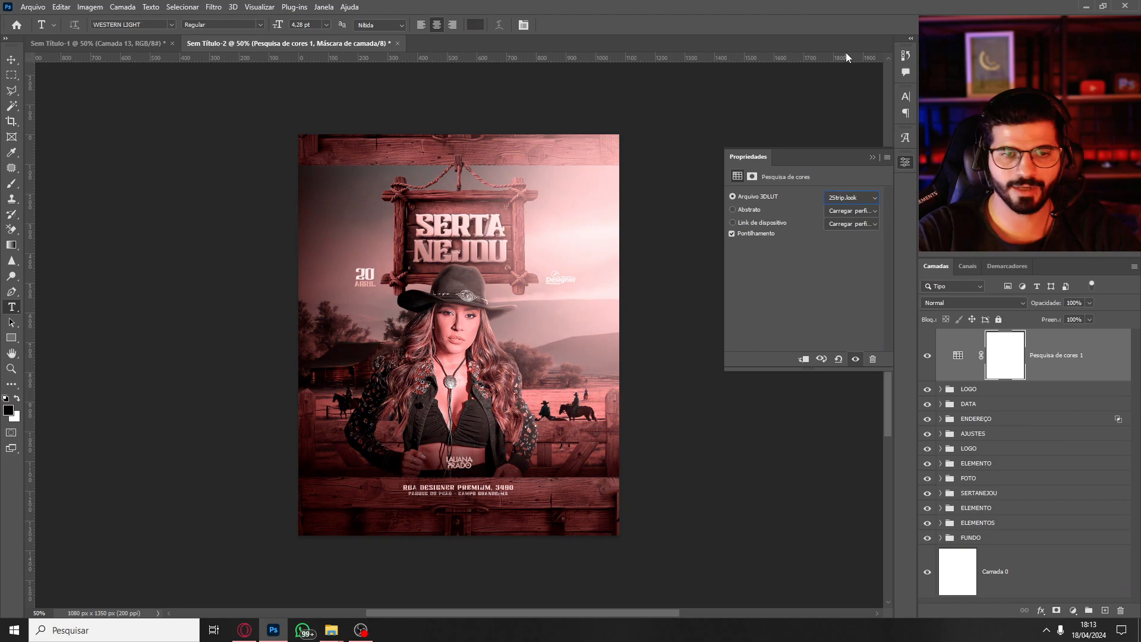
Preview the following 3DLUT presets in turn on the poster, through Crisp_Warm and DropBlues, up to Filmstock_50.
key(Down)
key(Down)
key(Down)
key(Down)
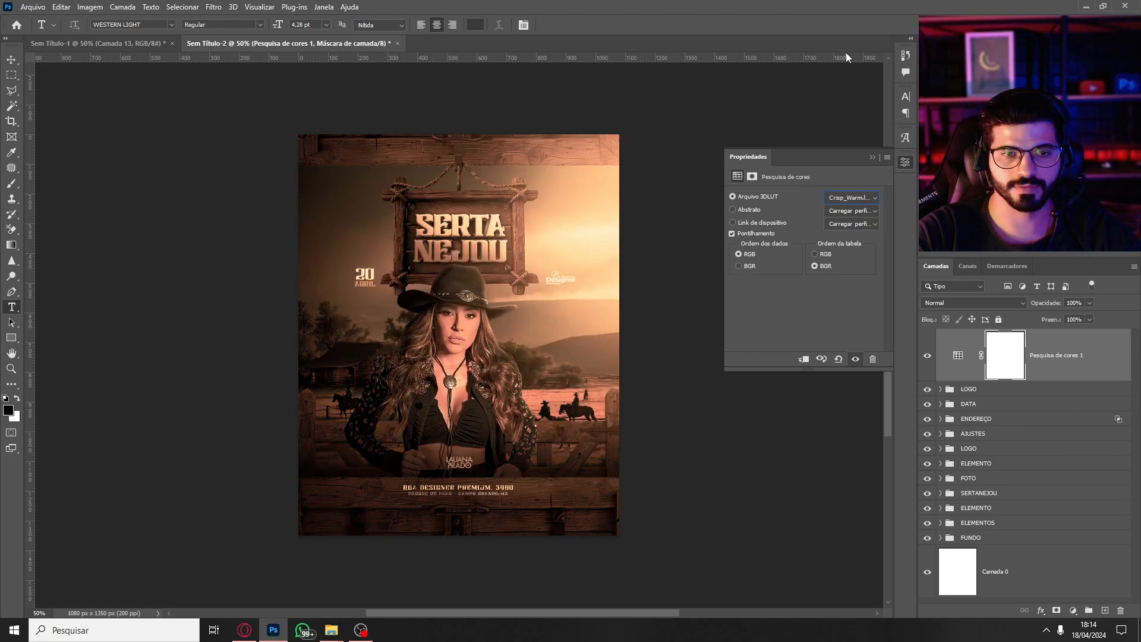
key(Down)
key(Down)
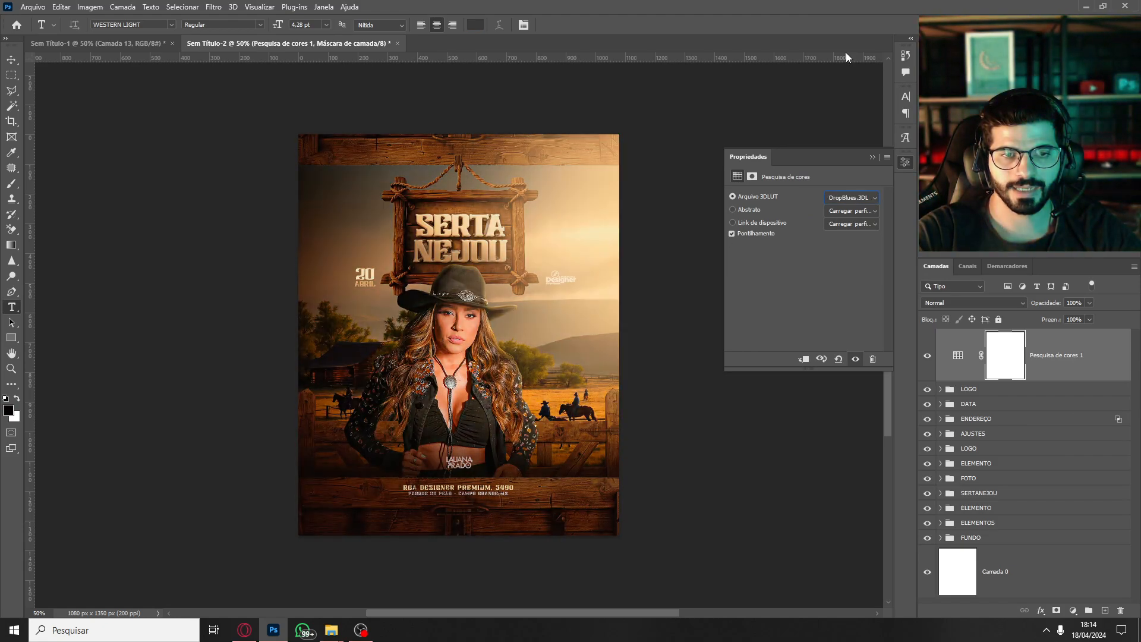
key(Down)
key(Down)
key(Down)
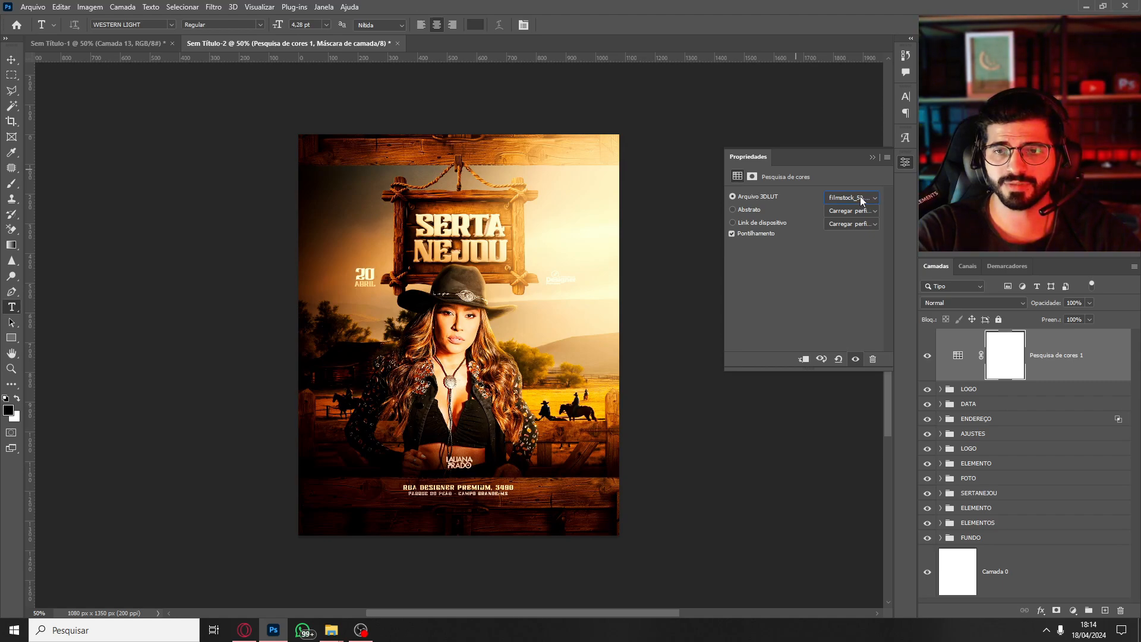
Preview the 3DLUT presets following Filmstock_50 on the poster, through FoggyNight and up to the Fuji F125 Kodak preset.
click(861, 200)
click(860, 23)
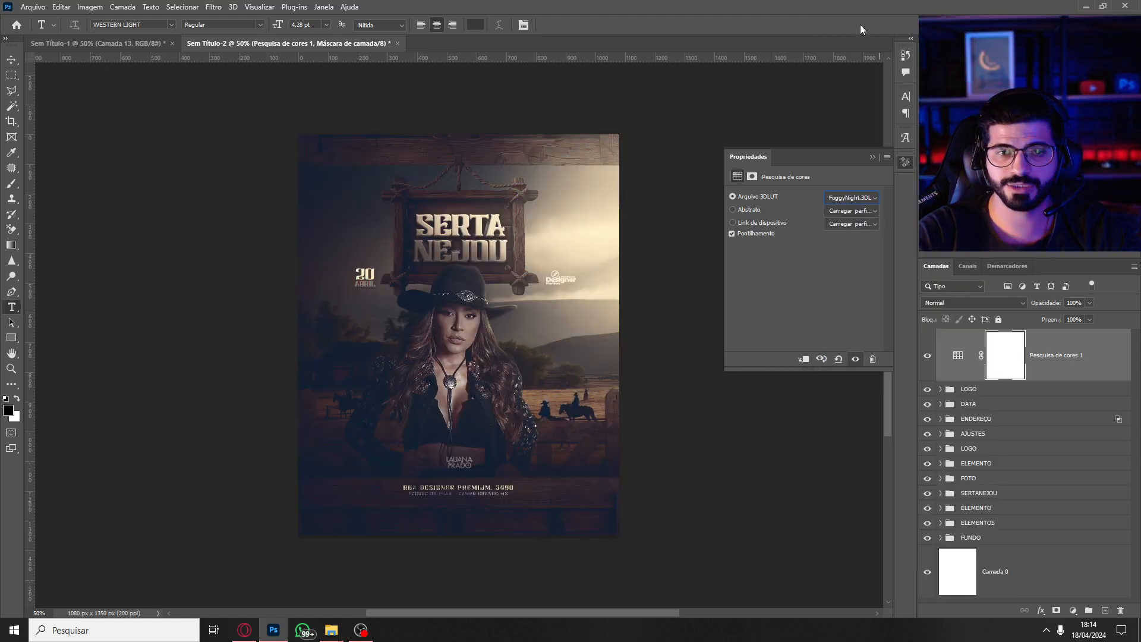
key(Down)
key(Down)
key(Down)
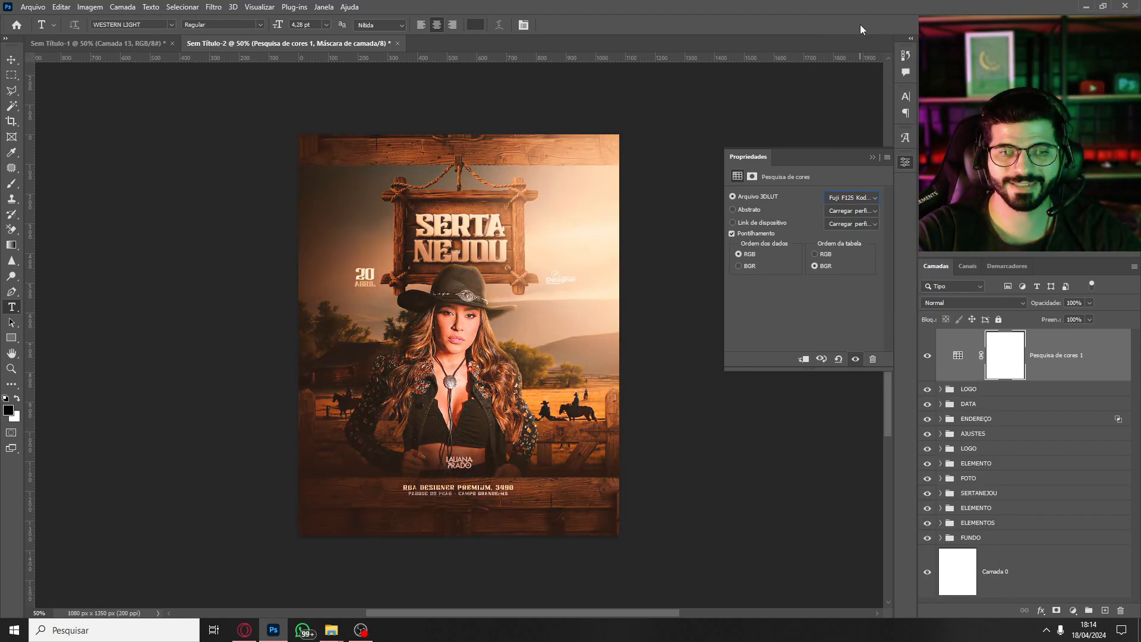
Preview the earlier 3DLUT presets in reverse order, from Fuji F125 Kodak through EdgyAmber back to Crisp_Winter.
key(Up)
key(Up)
key(Up)
key(Up)
key(Up)
key(Up)
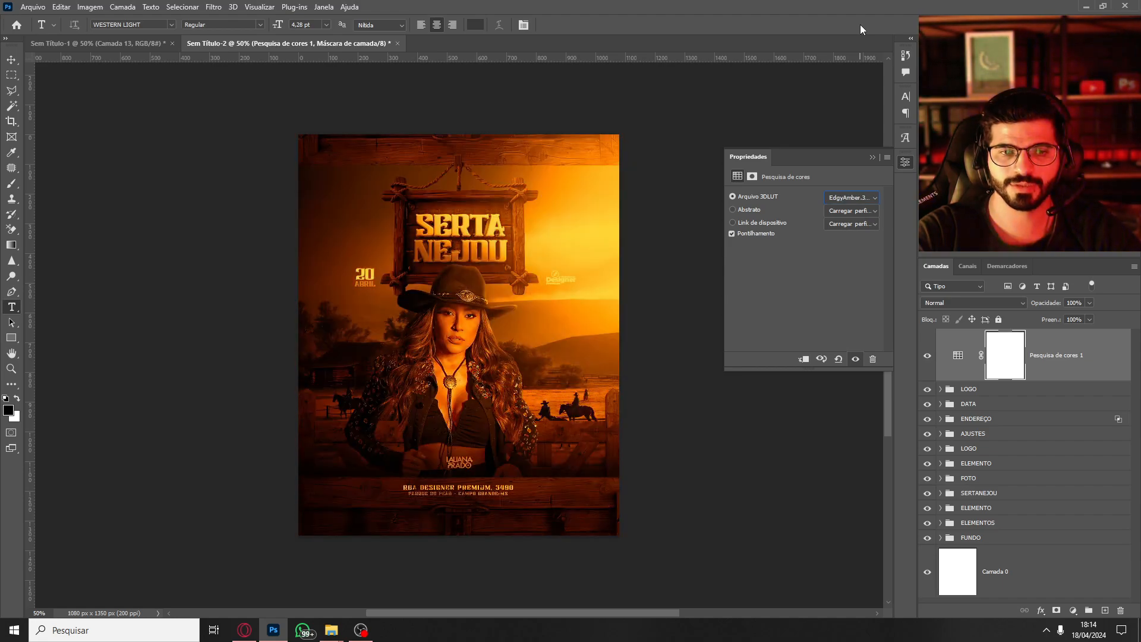
key(Up)
key(Up)
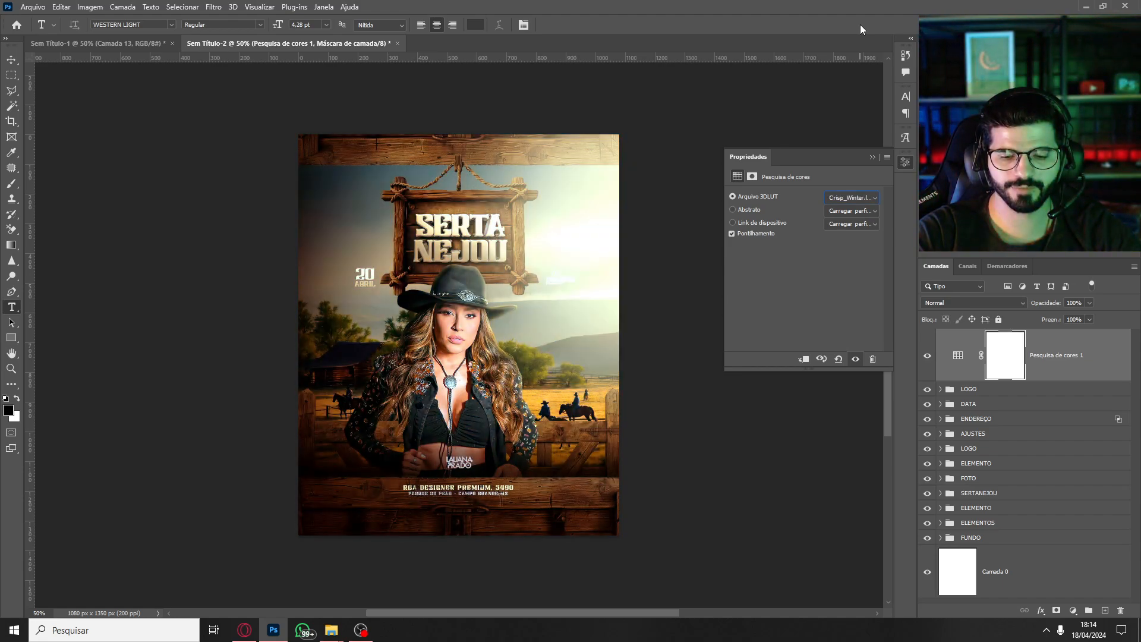
Compare the 3DLUT presets after Crisp_Winter again, going forward to Fuji ETERNA 250D Kodak.
key(Down)
key(Down)
key(Down)
key(Down)
key(Down)
key(Down)
key(Down)
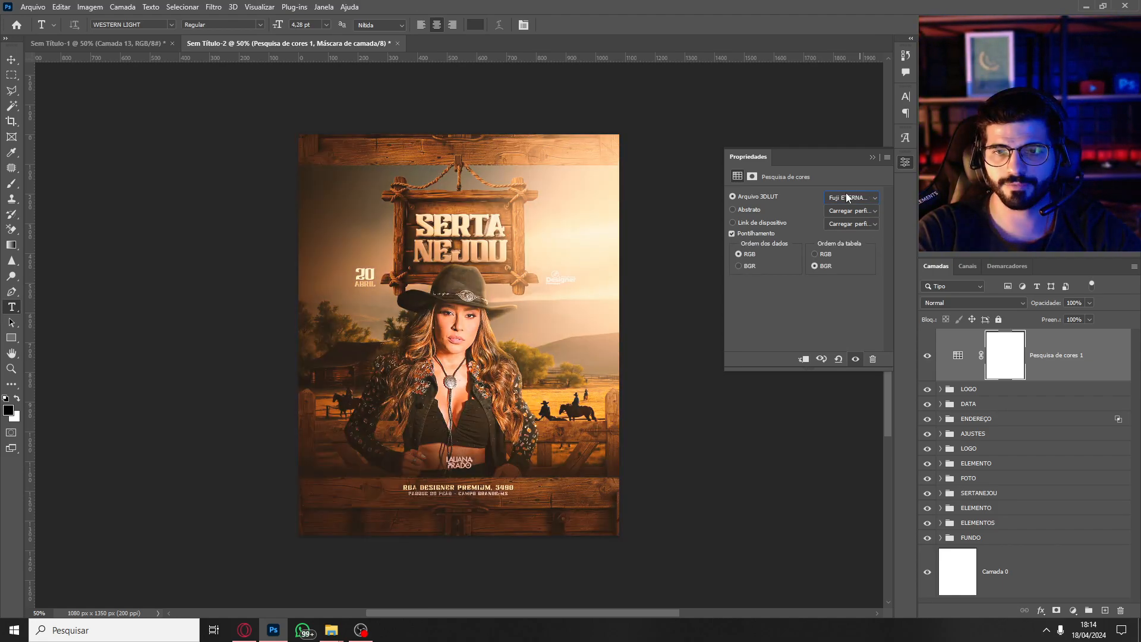
Apply the Crisp_Winter 3DLUT to the Color Lookup layer and reduce the layer's fill to 35%.
click(847, 197)
scroll(915, 64, up, 4)
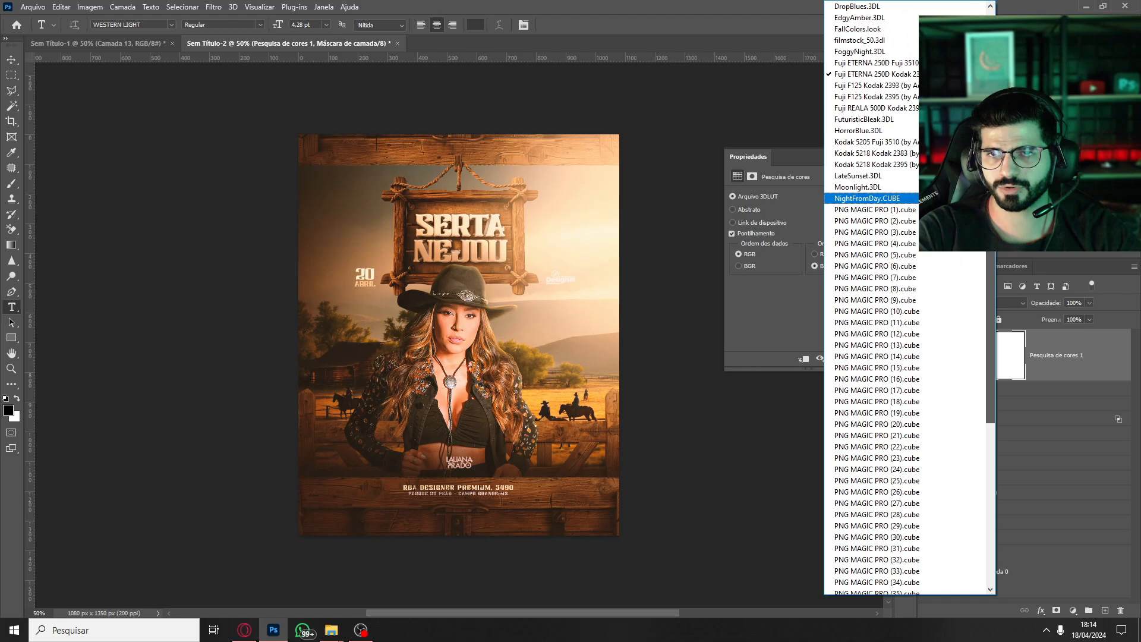
click(913, 63)
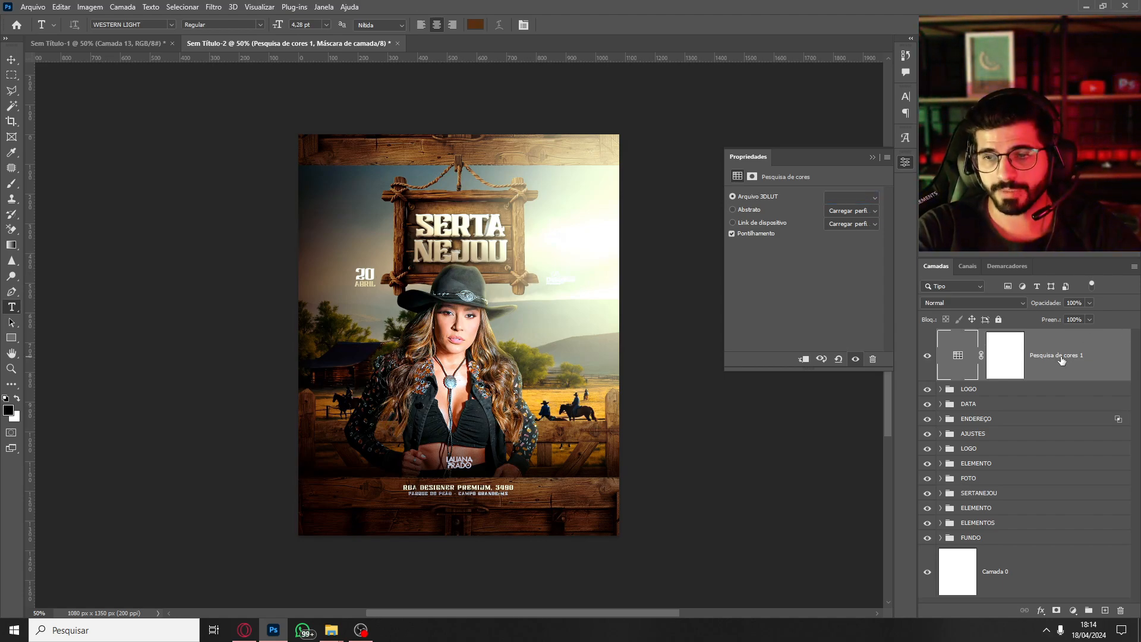
click(957, 355)
click(1089, 319)
drag(1069, 333, 1051, 332)
Compare the poster with and without the Color Lookup layer, leaving the layer visible and its properties closed.
click(927, 355)
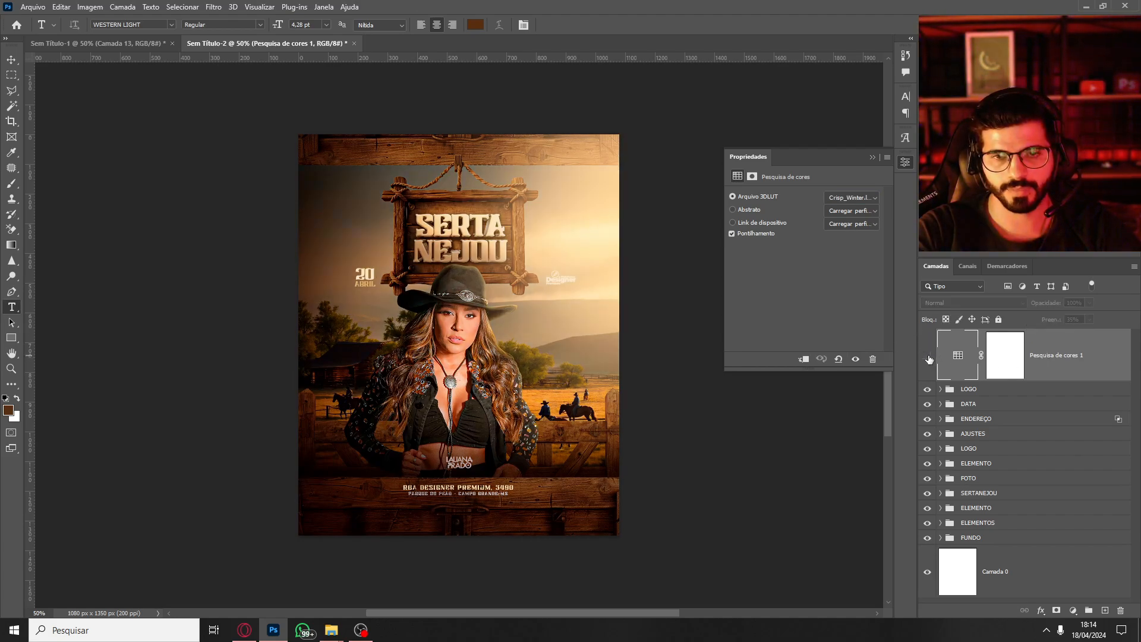
click(927, 355)
click(927, 355)
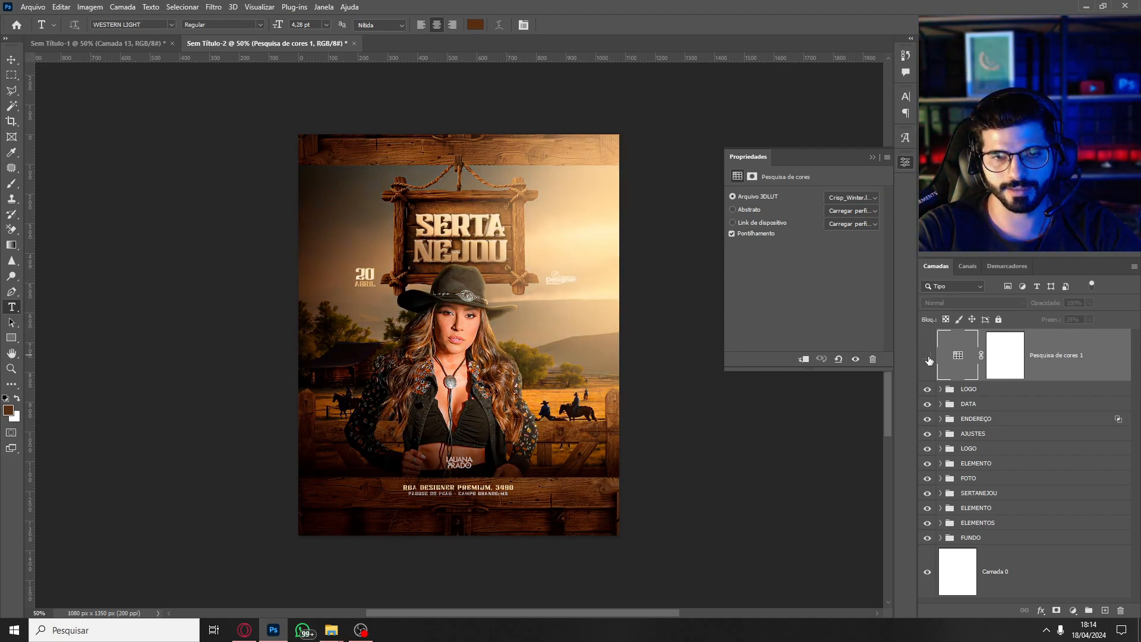
click(927, 355)
click(873, 157)
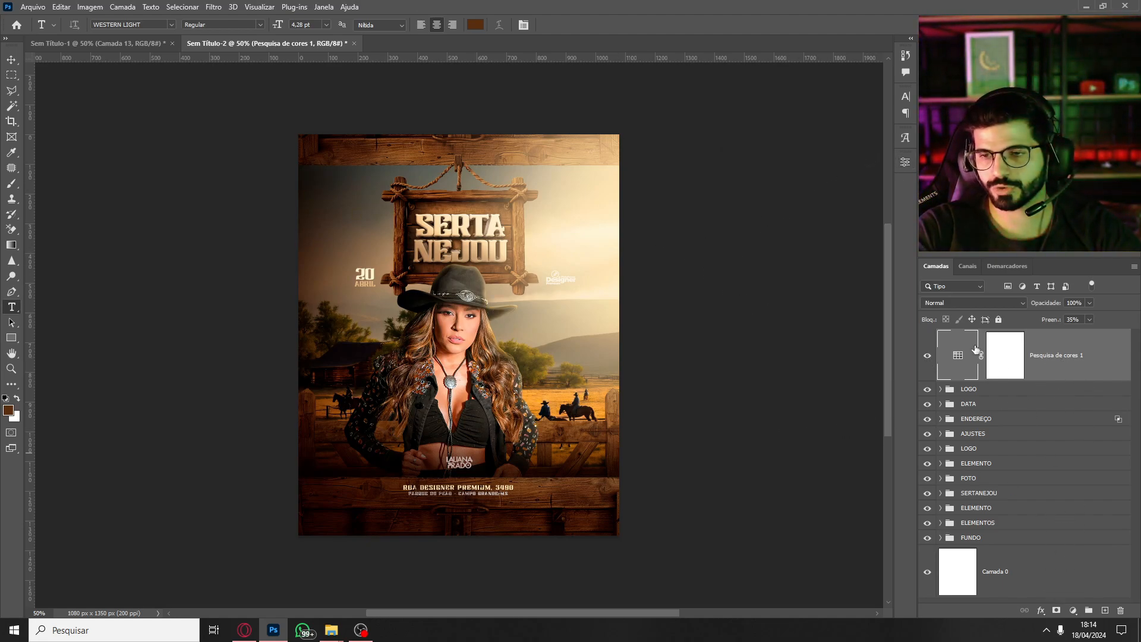
Add a Selective Color adjustment layer above the Color Lookup and set its Magentas to Cyan +1 and Magenta +5.
click(1073, 611)
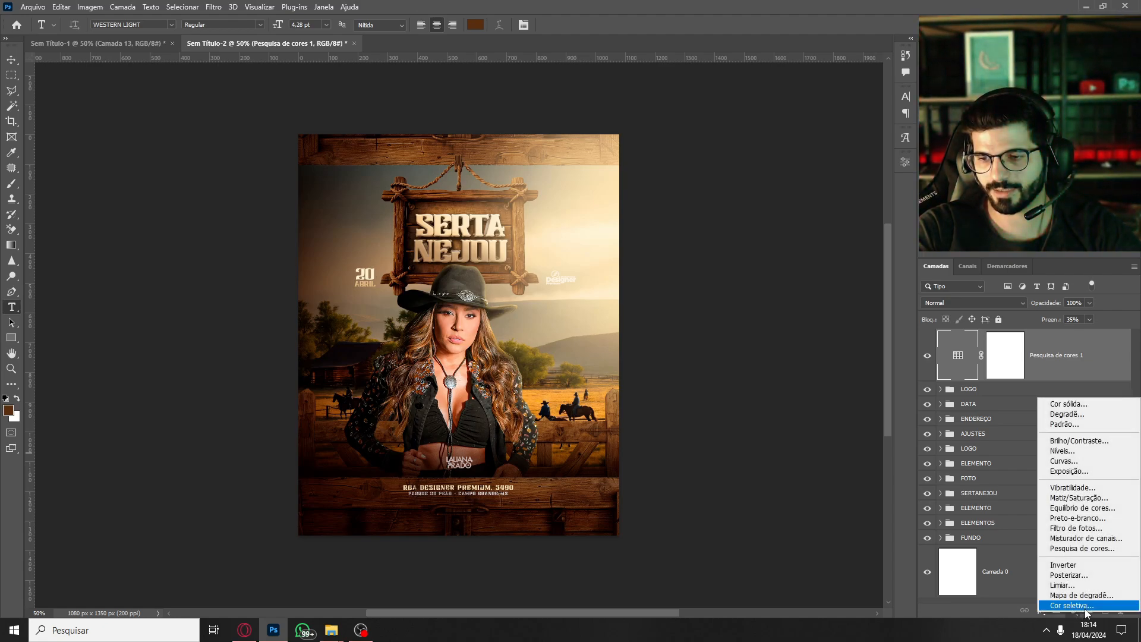
click(1071, 605)
drag(804, 234, 805, 233)
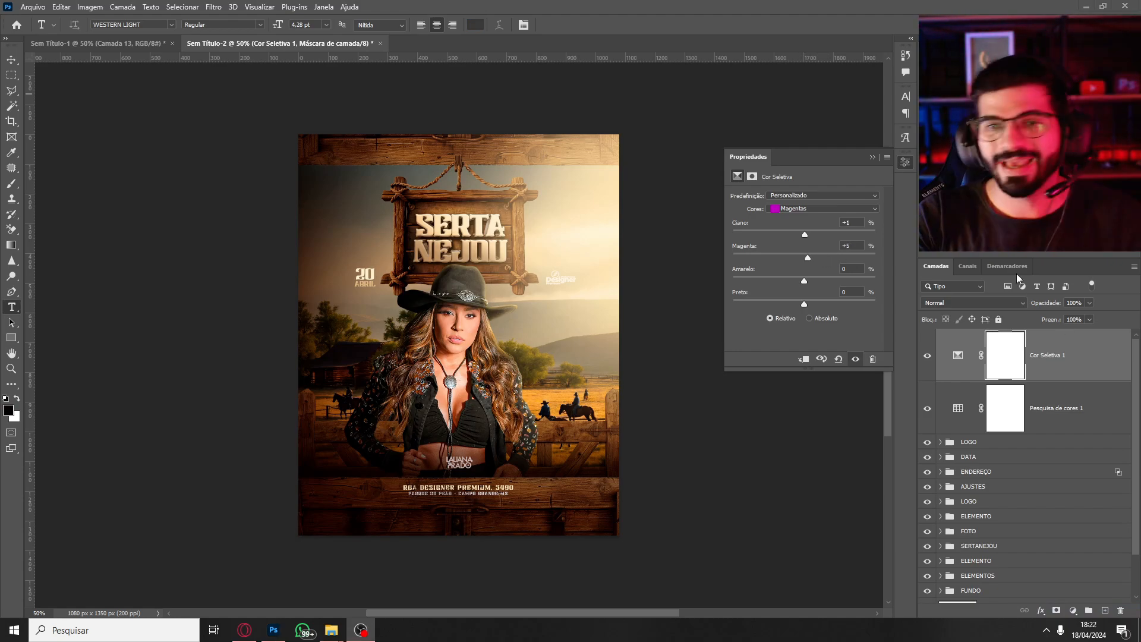
Set the Reds in the Selective Color adjustment to Cyan -31, Magenta +9, Yellow -22 and Black +11.
click(791, 210)
click(796, 216)
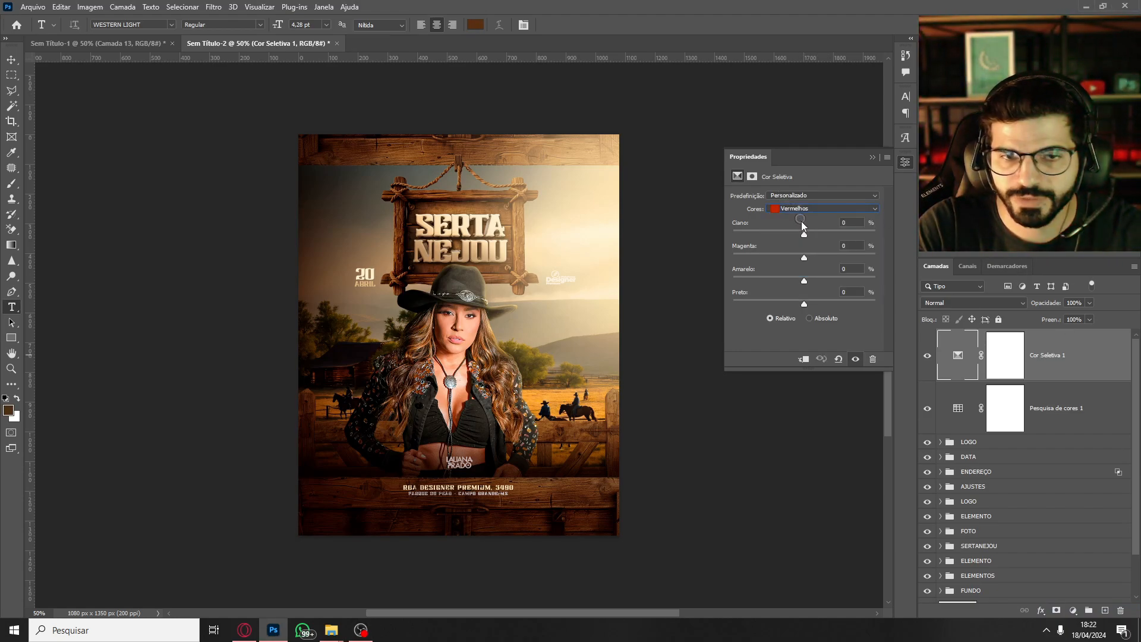
drag(804, 235, 785, 277)
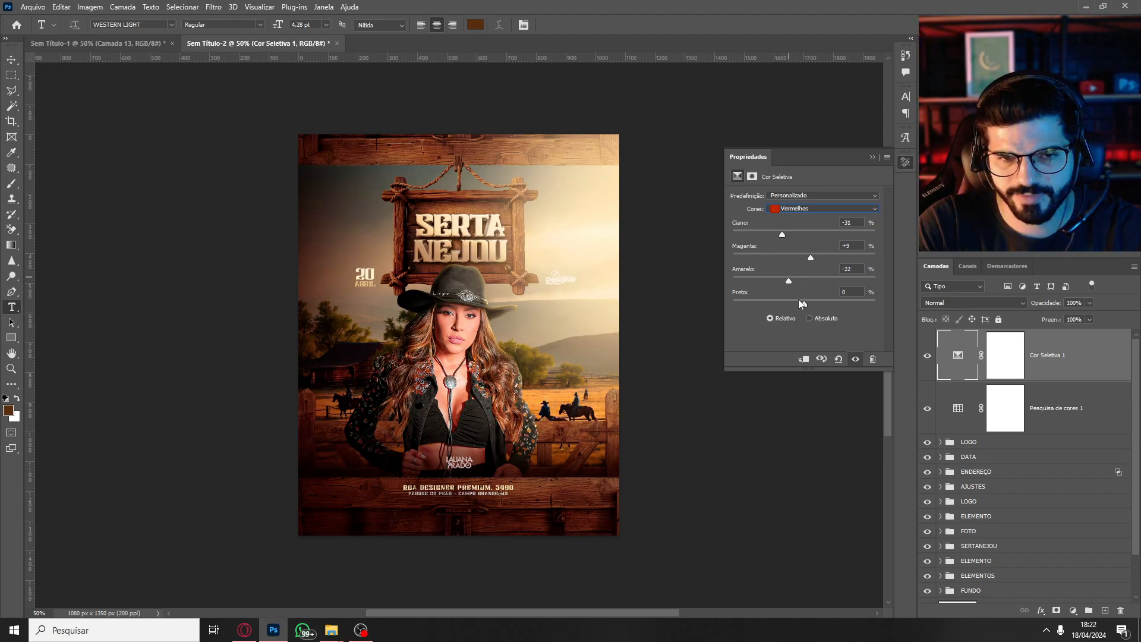
mouse_move(804, 303)
mouse_down()
mouse_move(781, 306)
mouse_move(815, 303)
mouse_up()
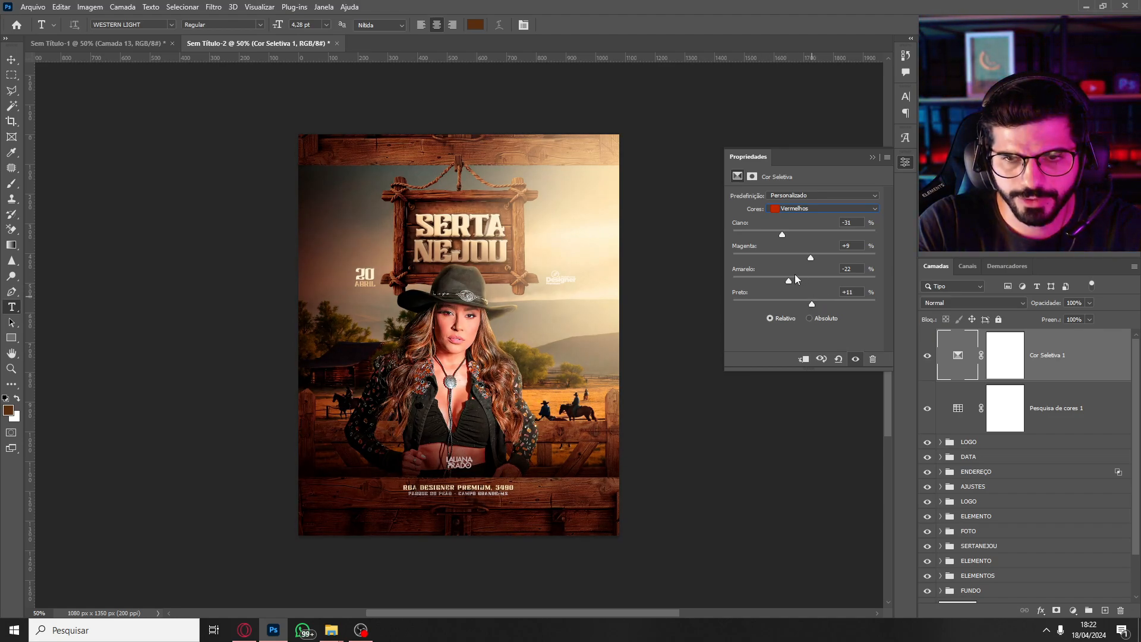
Set the Selective Color Yellows to Cyan -13, Magenta +24, Yellow -6 and Black 0, and close the adjustment's properties.
click(837, 209)
click(817, 233)
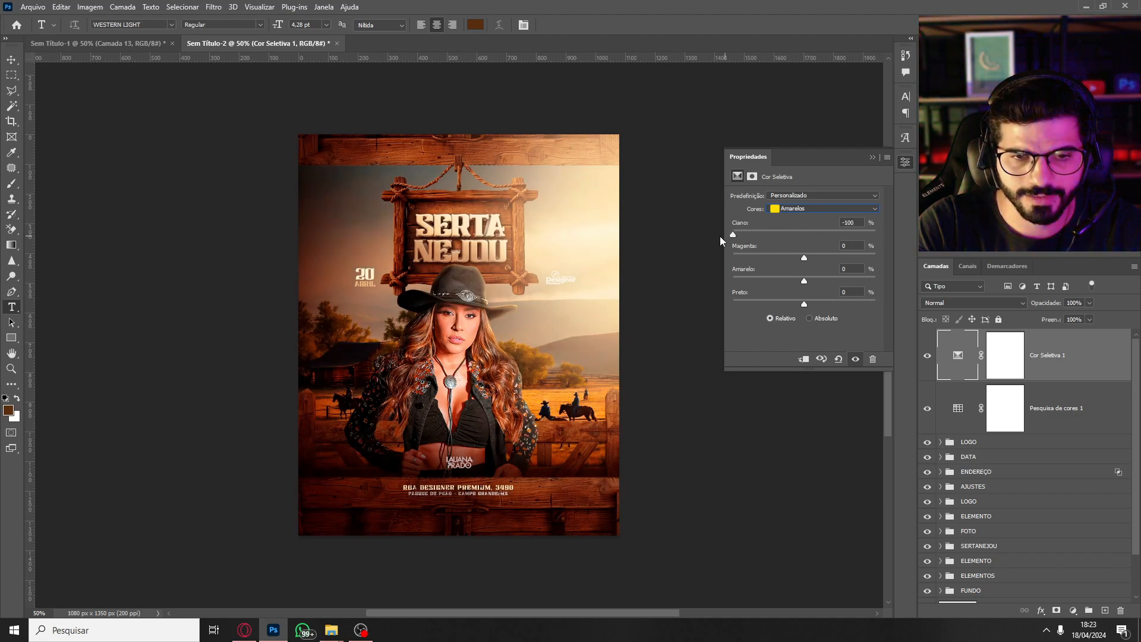
drag(720, 237, 805, 272)
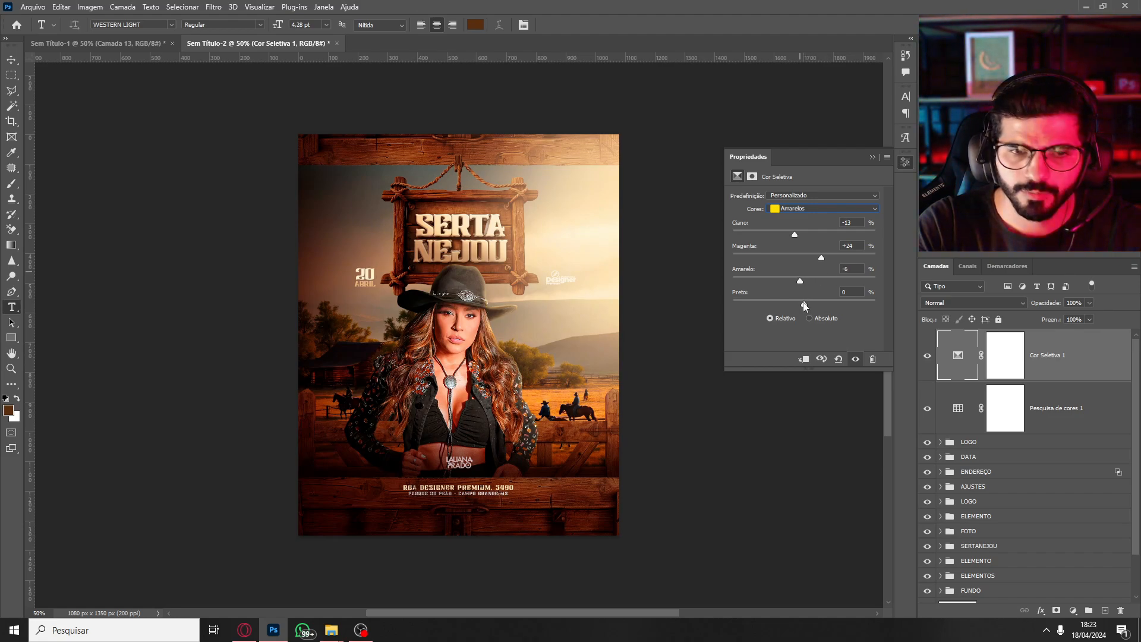
mouse_move(804, 303)
mouse_down()
mouse_move(738, 301)
mouse_move(834, 300)
mouse_move(806, 301)
mouse_move(821, 288)
mouse_up()
text(0)
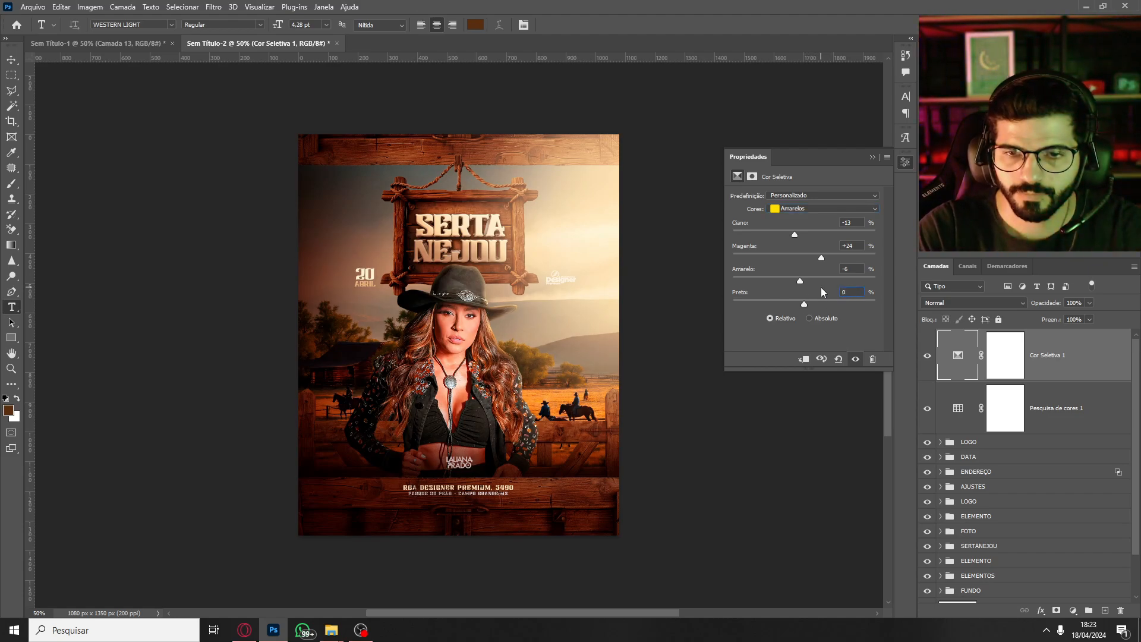
key(Return)
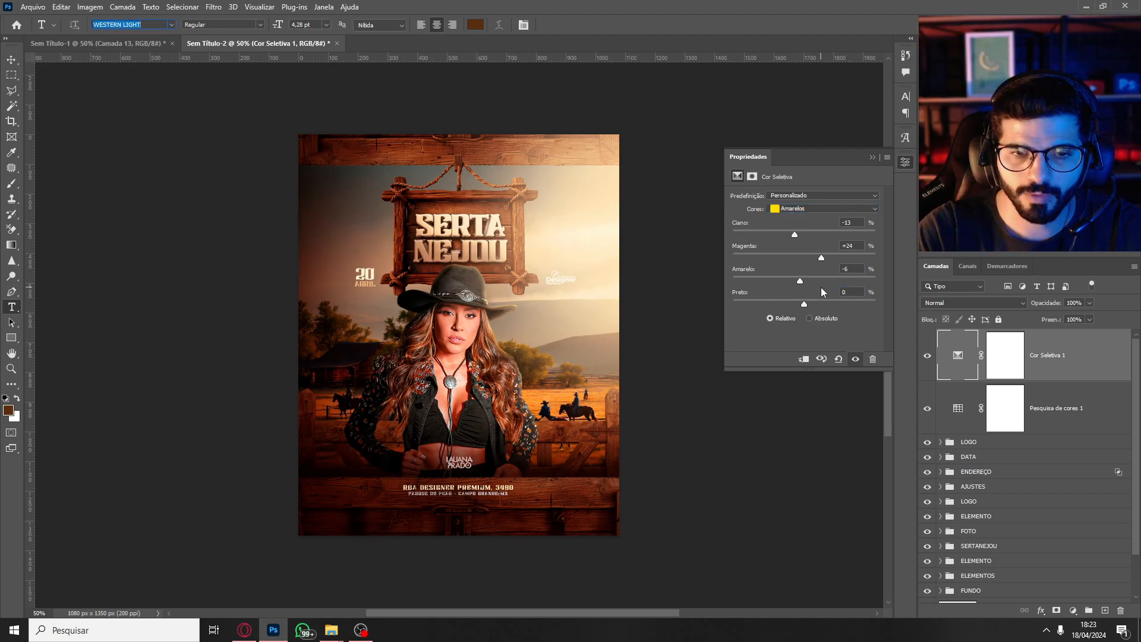
click(871, 157)
click(1017, 344)
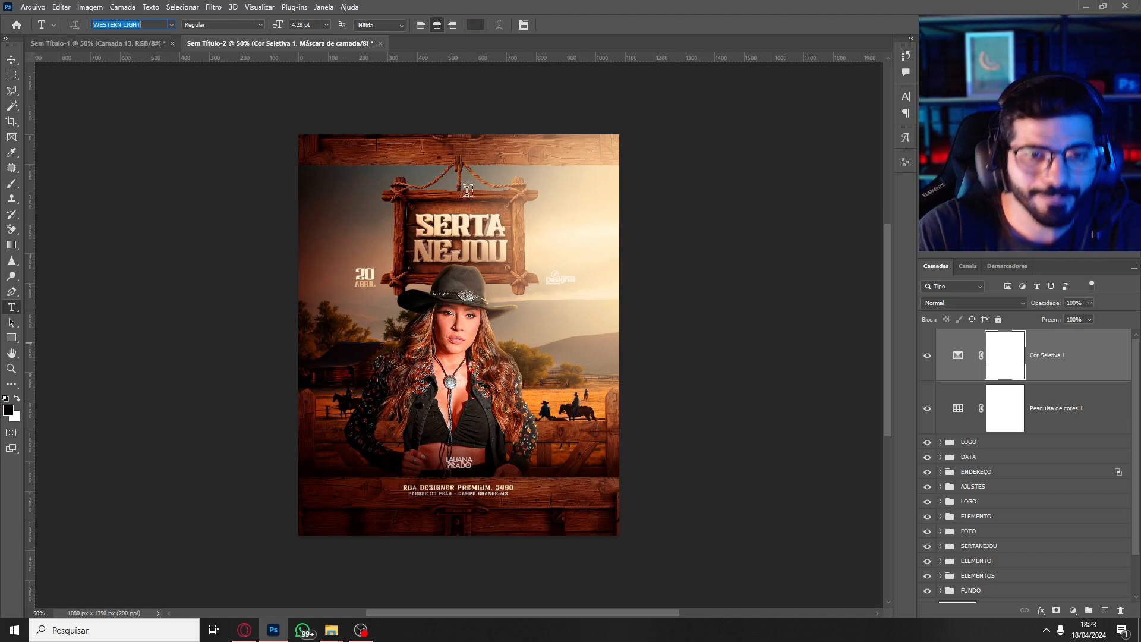
Open the poster in the legacy Save for Web export.
click(34, 10)
mouse_move(108, 218)
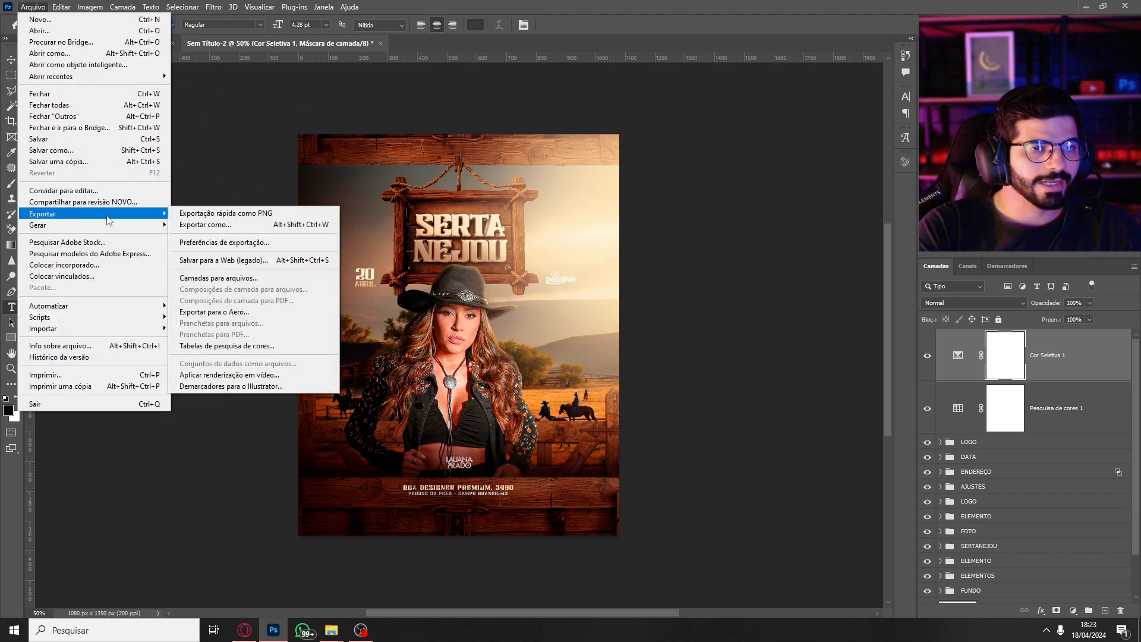
click(269, 262)
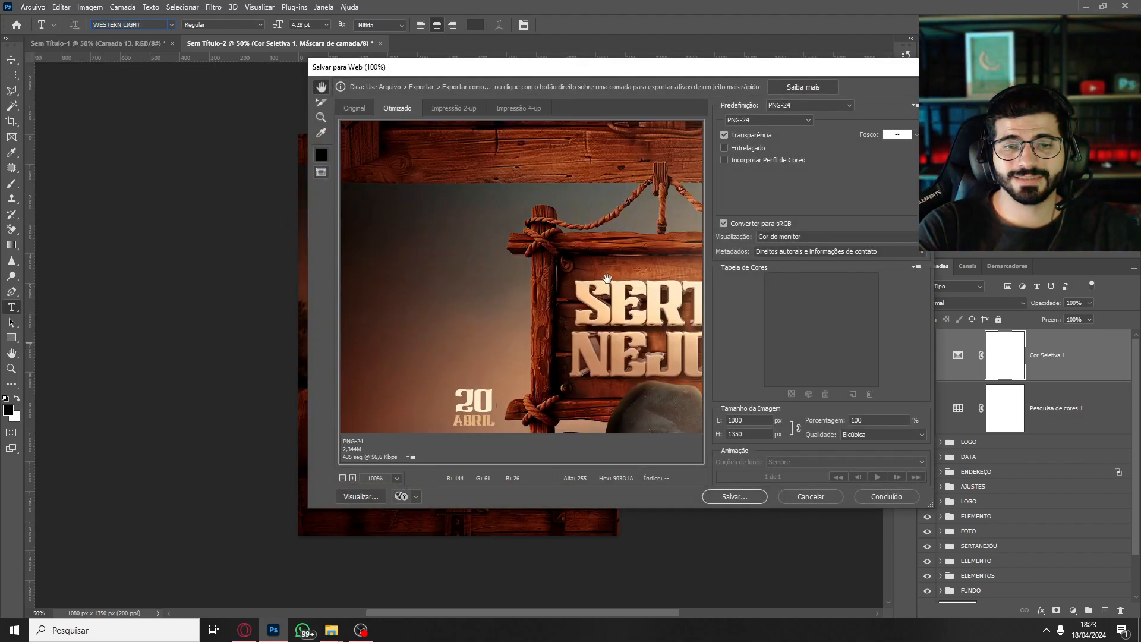
Examine the title sign, the singer's face and hat, and the surrounding scenery in the export preview at 100%.
drag(615, 298, 476, 169)
drag(505, 309, 497, 139)
drag(561, 281, 528, 166)
drag(556, 222, 559, 312)
drag(450, 154, 553, 208)
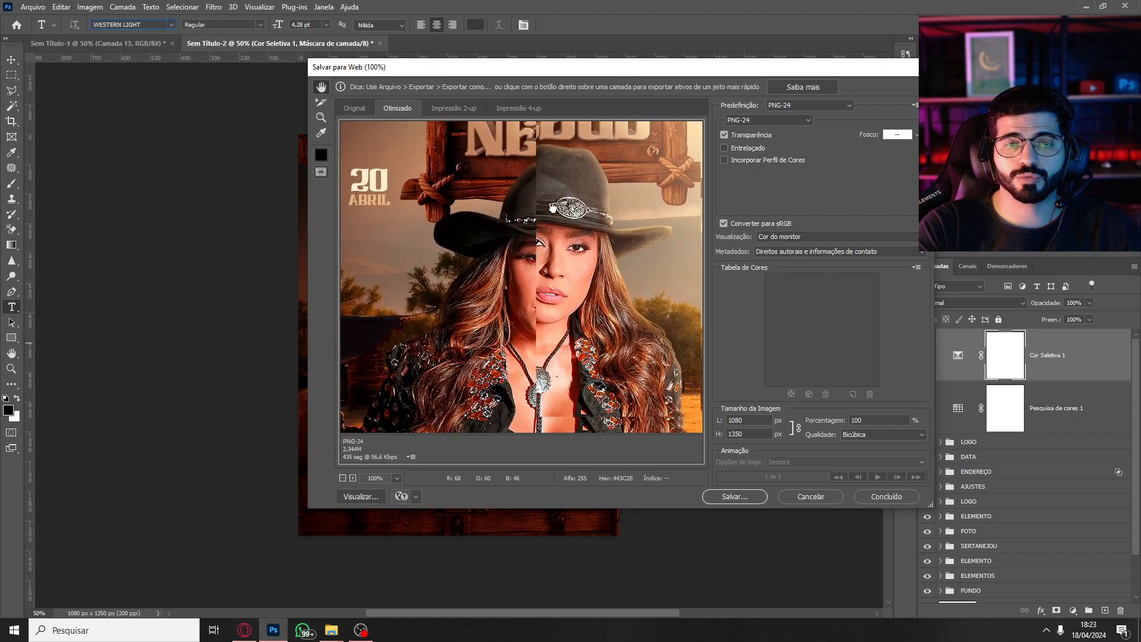
drag(537, 346, 577, 156)
drag(579, 227, 469, 336)
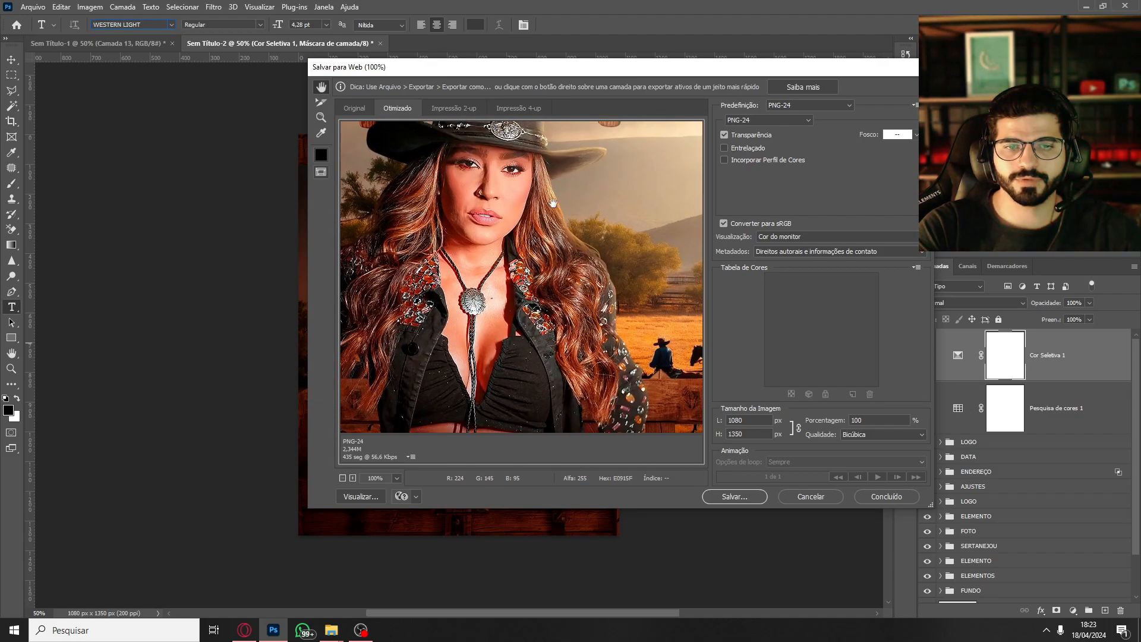
drag(494, 184, 500, 383)
drag(528, 193, 637, 56)
Begin saving the optimized PNG-24 image to the desktop under a new file name.
click(735, 496)
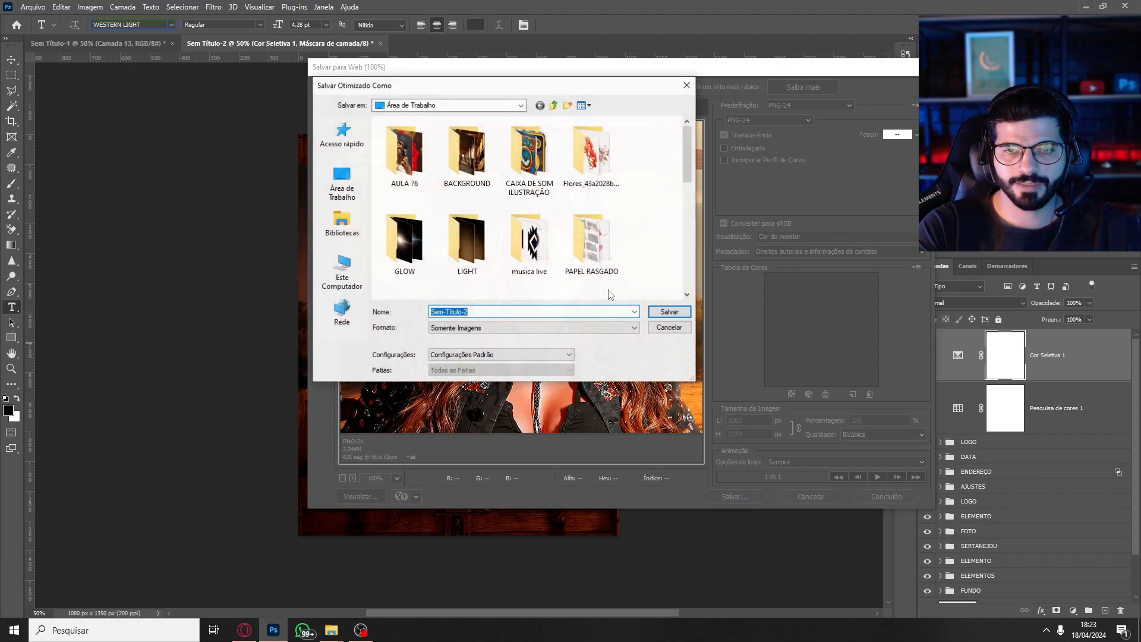
text(a)
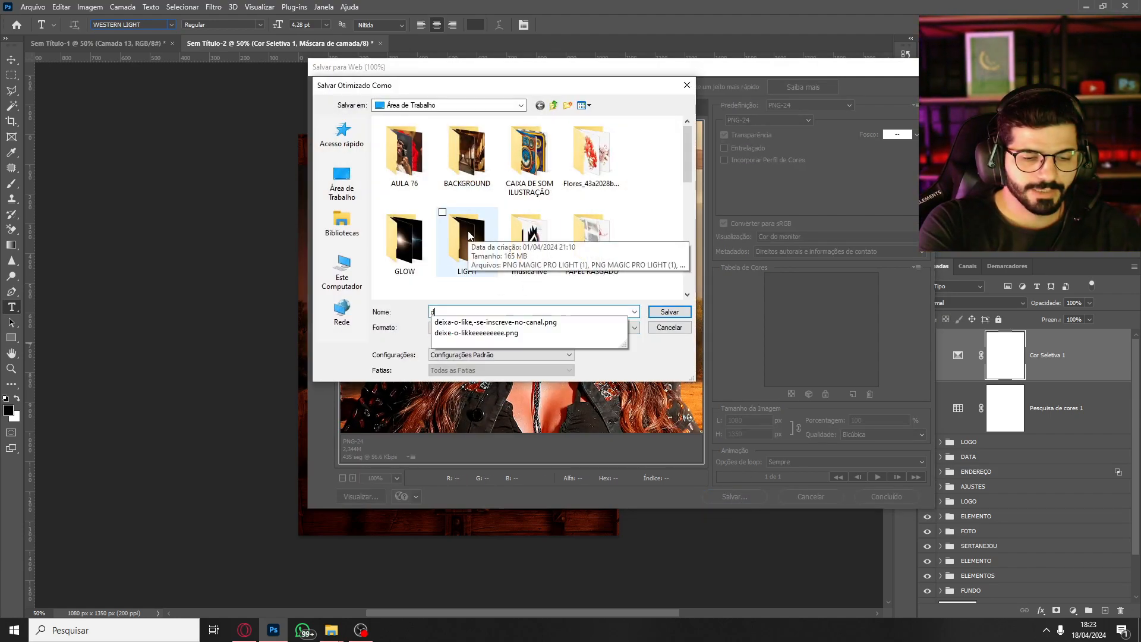